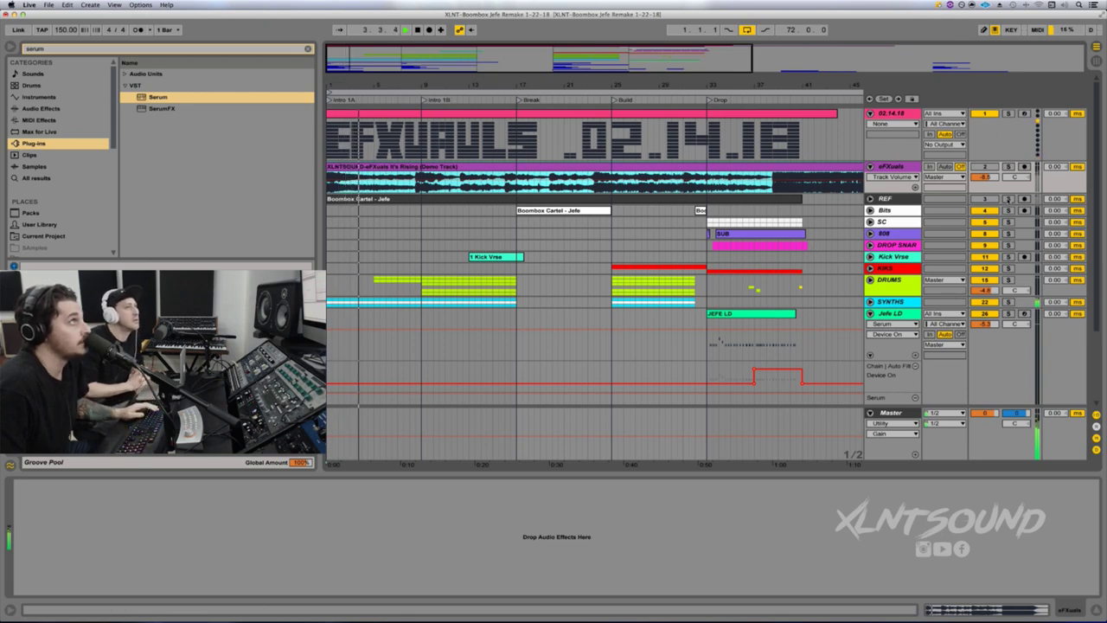
Step: Solo the REF track briefly to hear the reference song, and turn its solo back off
click(1007, 199)
click(1008, 199)
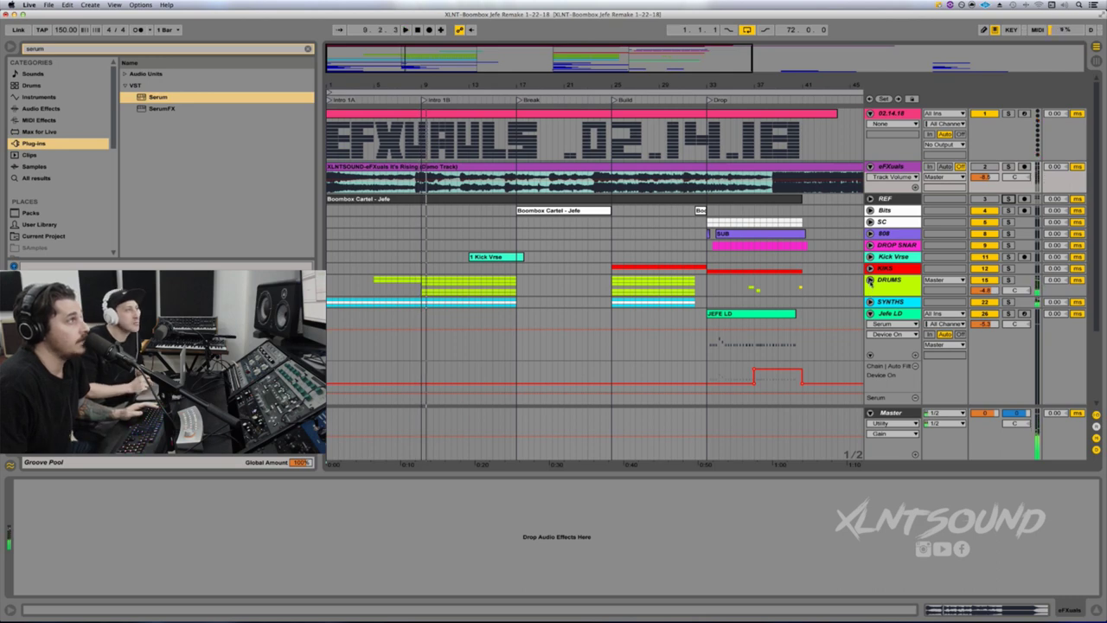
Step: Unfold the DRUMS group, select the Build Snare clip at bar 9 and look through the group's snare, clap and tom tracks
click(871, 280)
scroll(454, 270, down, 3)
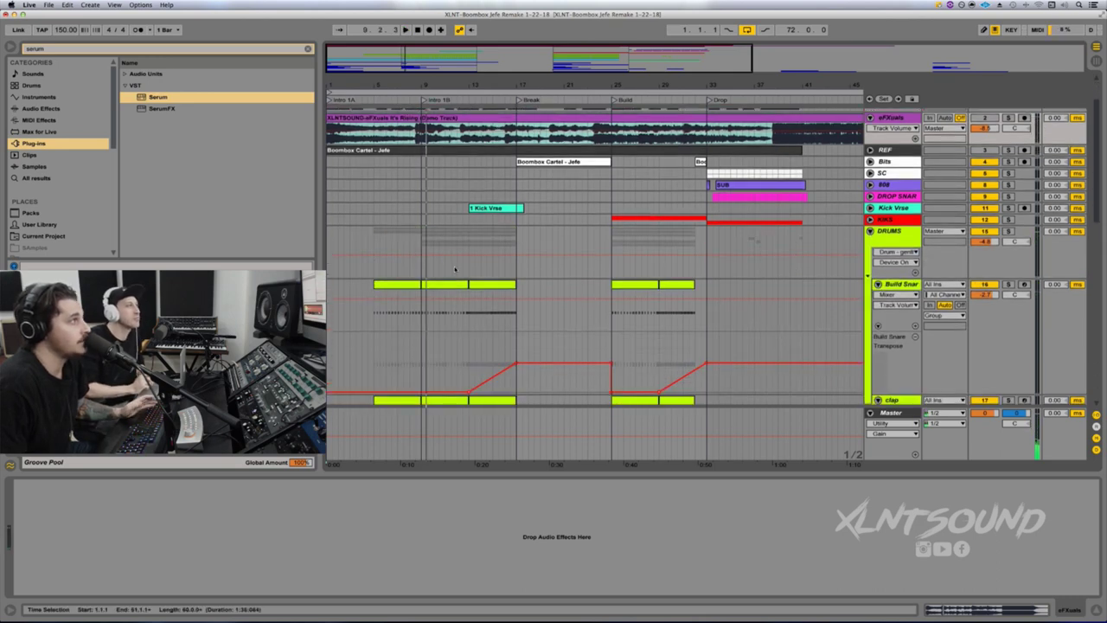
click(450, 285)
scroll(525, 245, down, 5)
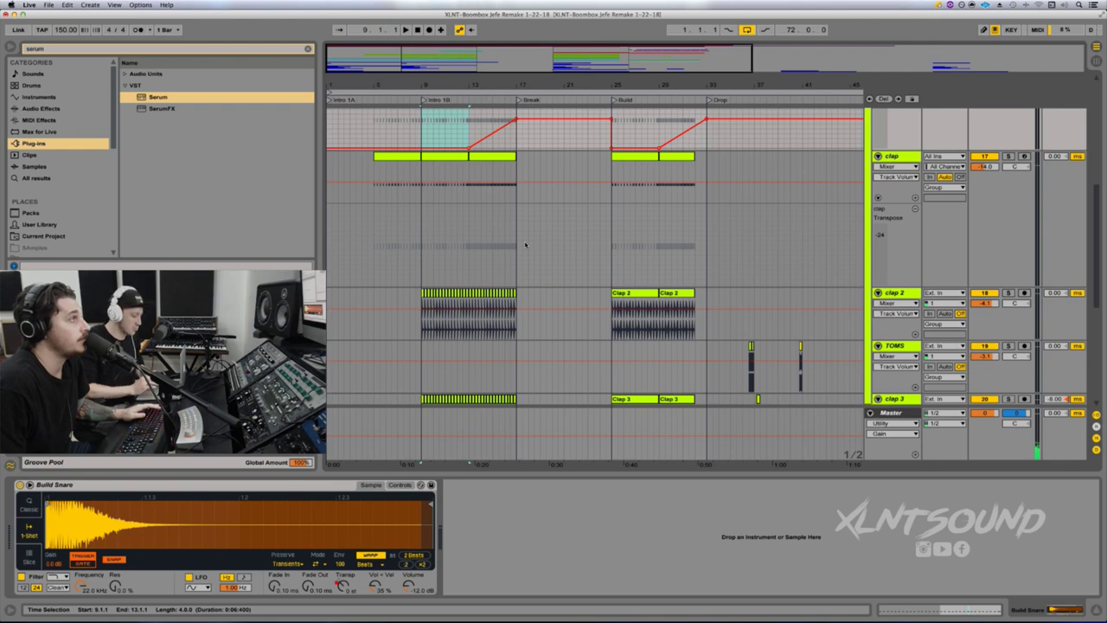
scroll(526, 245, up, 2)
scroll(525, 245, down, 5)
scroll(525, 245, up, 6)
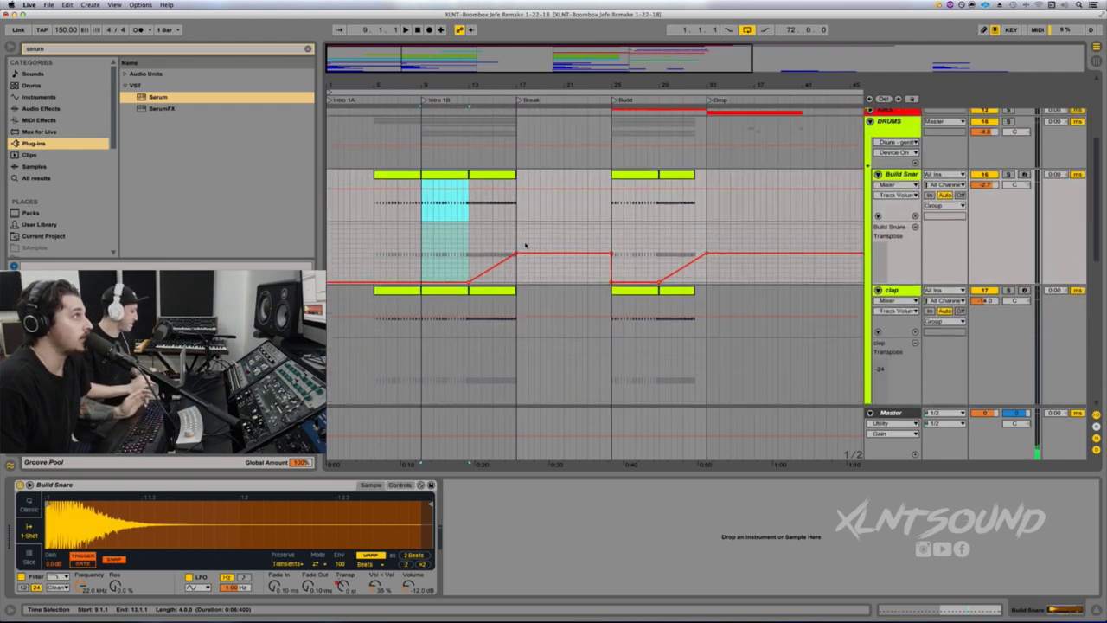
scroll(525, 245, down, 8)
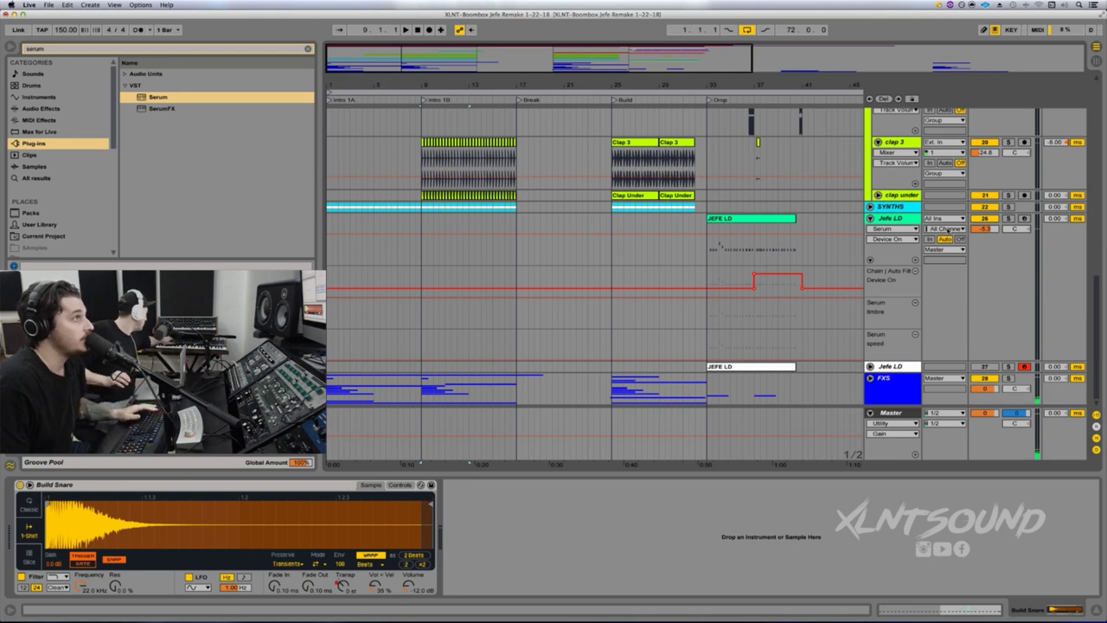
Step: Unfold the SYNTHS group, select the first ARP clip and play it from bar 1 with the ARP track soloed
click(870, 207)
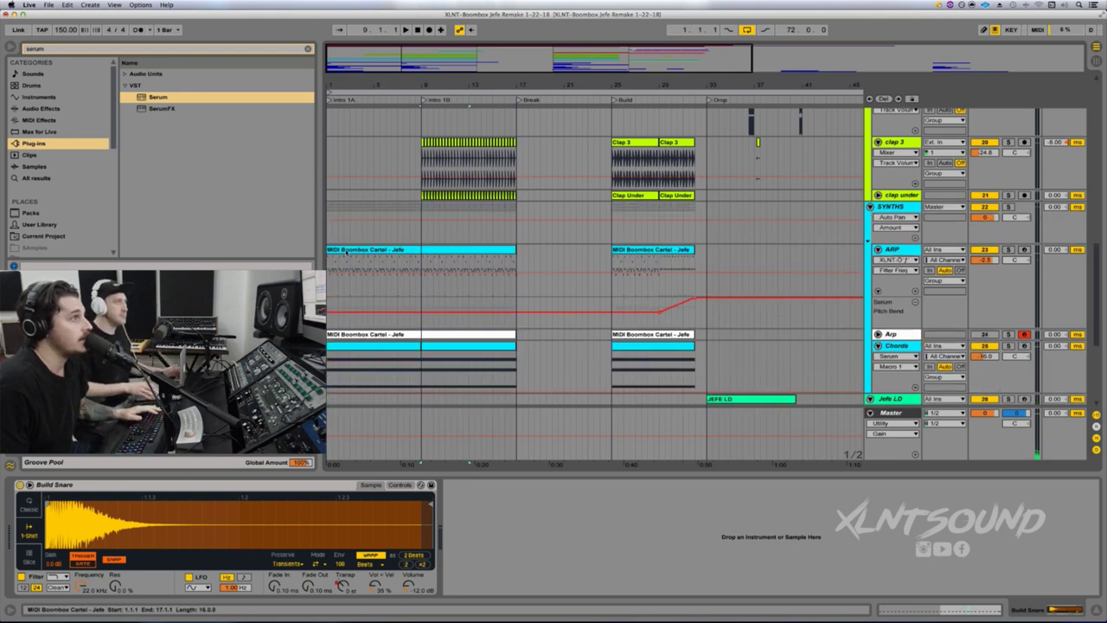
click(1101, 251)
click(1008, 249)
key(space)
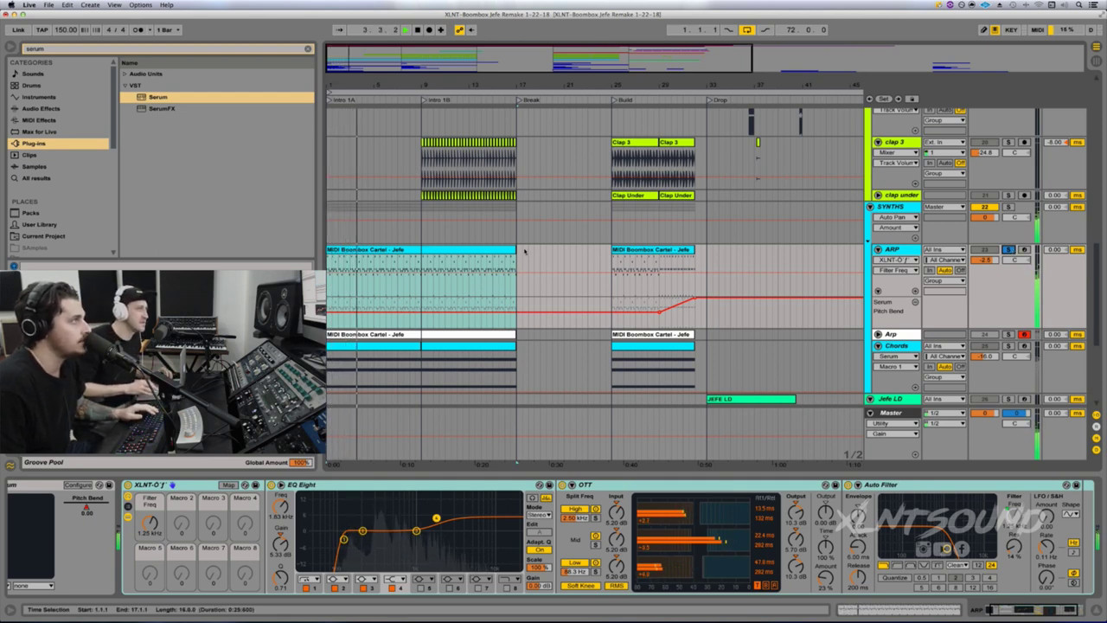
Step: Unfold the FXS group, listen to its Atmos track in solo, and stop playback with the solo turned off
scroll(470, 242, down, 1)
scroll(470, 242, down, 1)
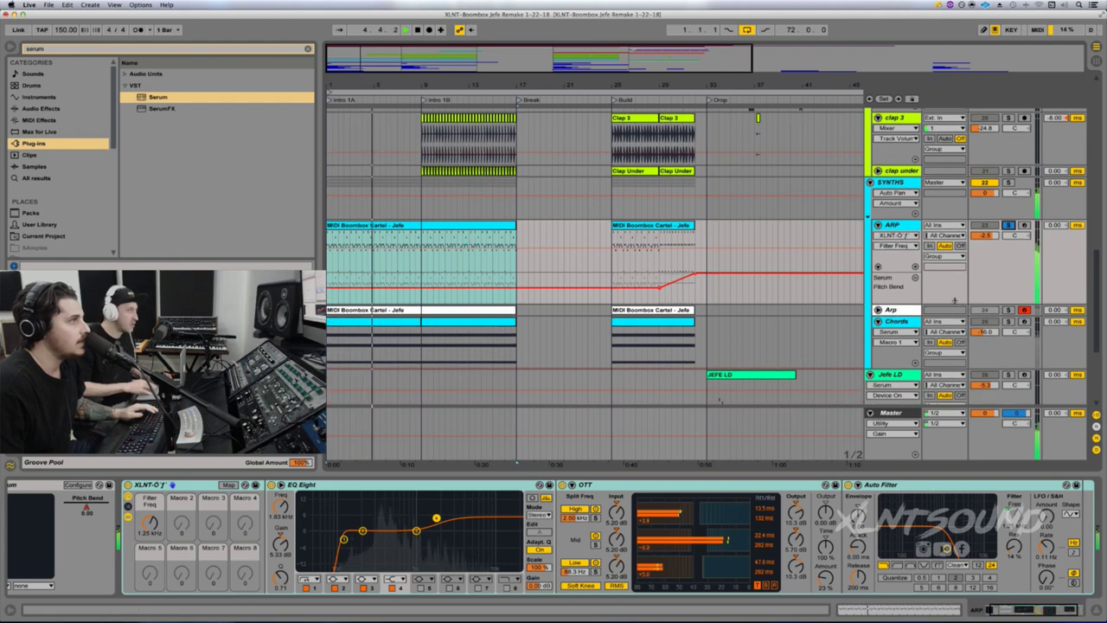
scroll(606, 346, down, 5)
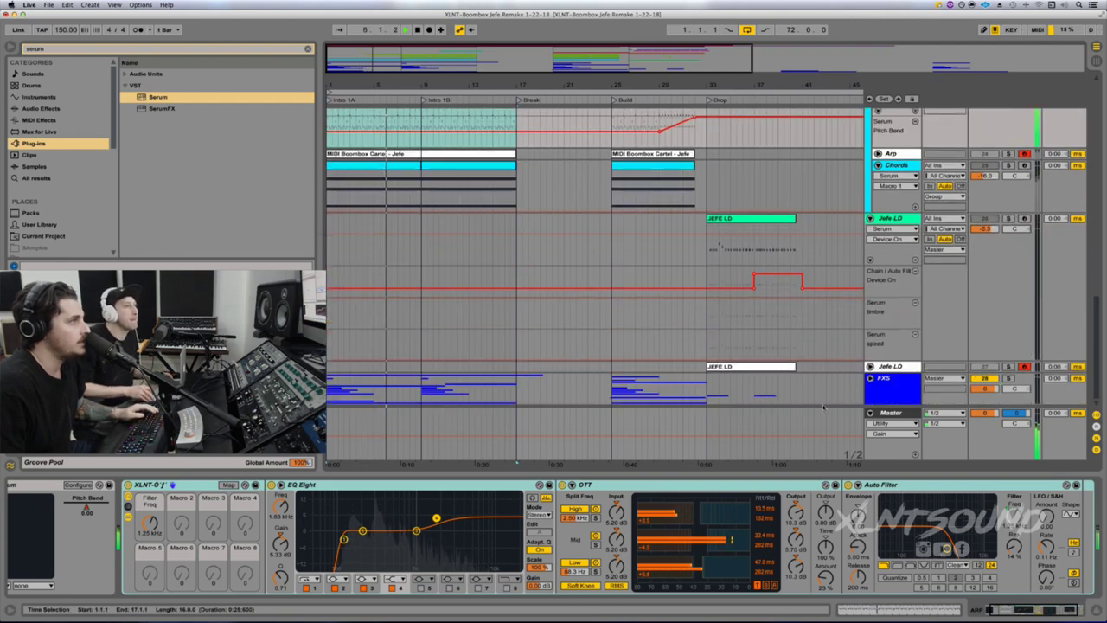
scroll(468, 349, down, 5)
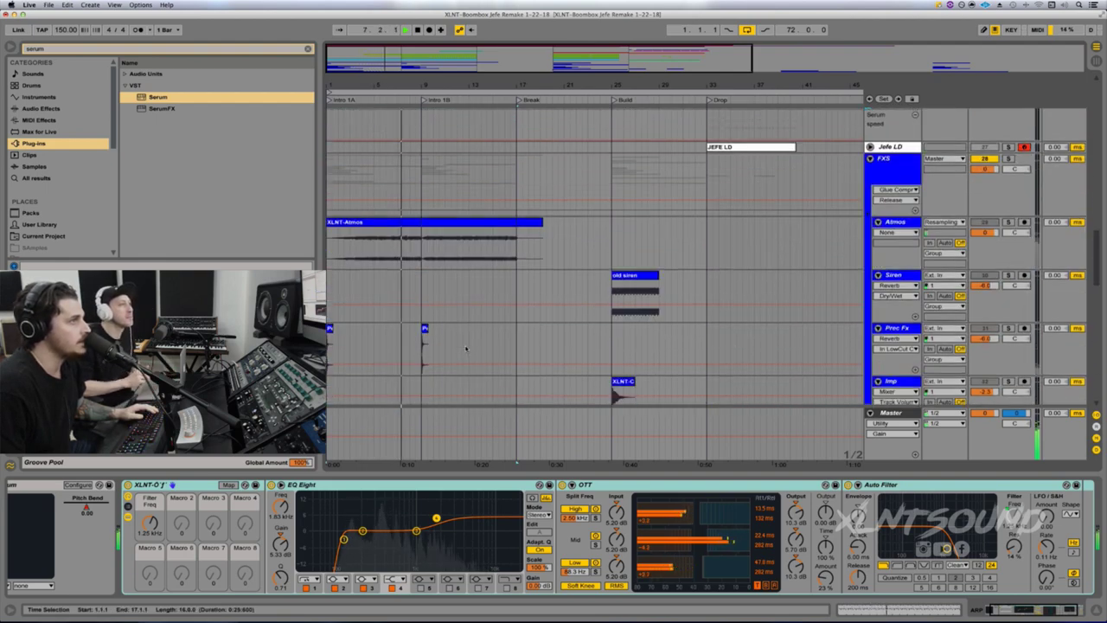
scroll(467, 350, down, 2)
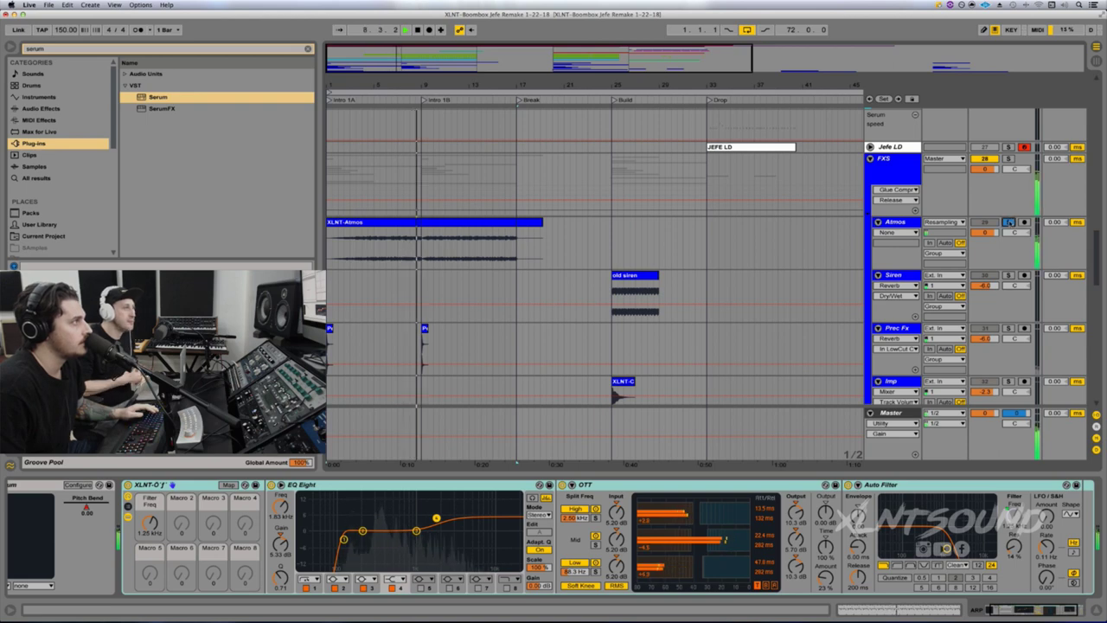
click(1009, 223)
key(space)
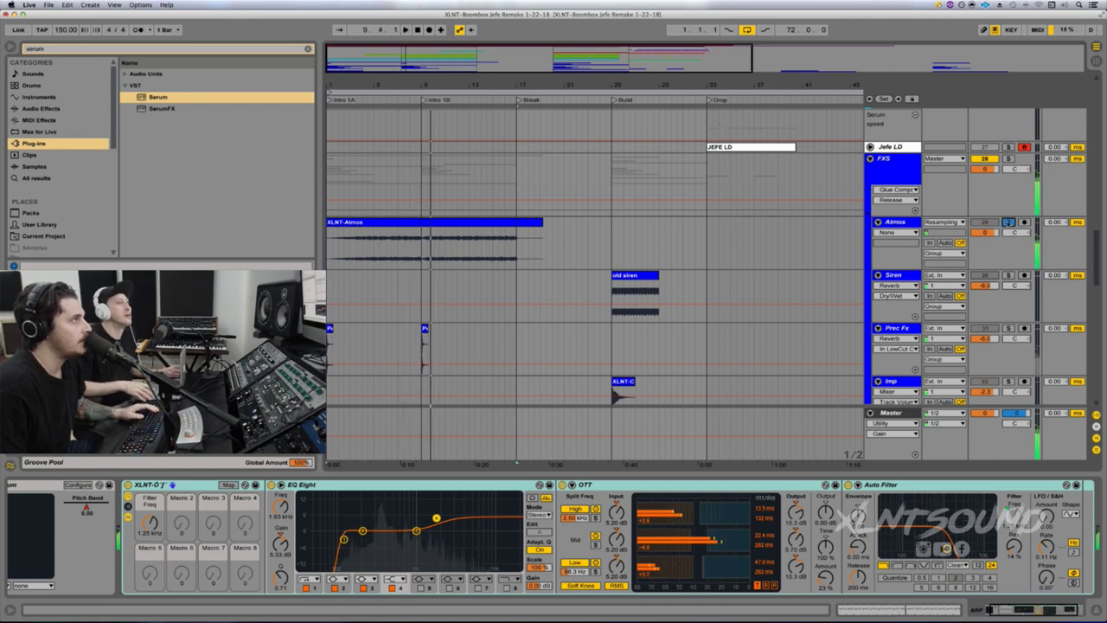
click(1009, 222)
Step: Place the insert marker at bar 22 in the SYNTHS group lane and play the break briefly
scroll(544, 251, up, 10)
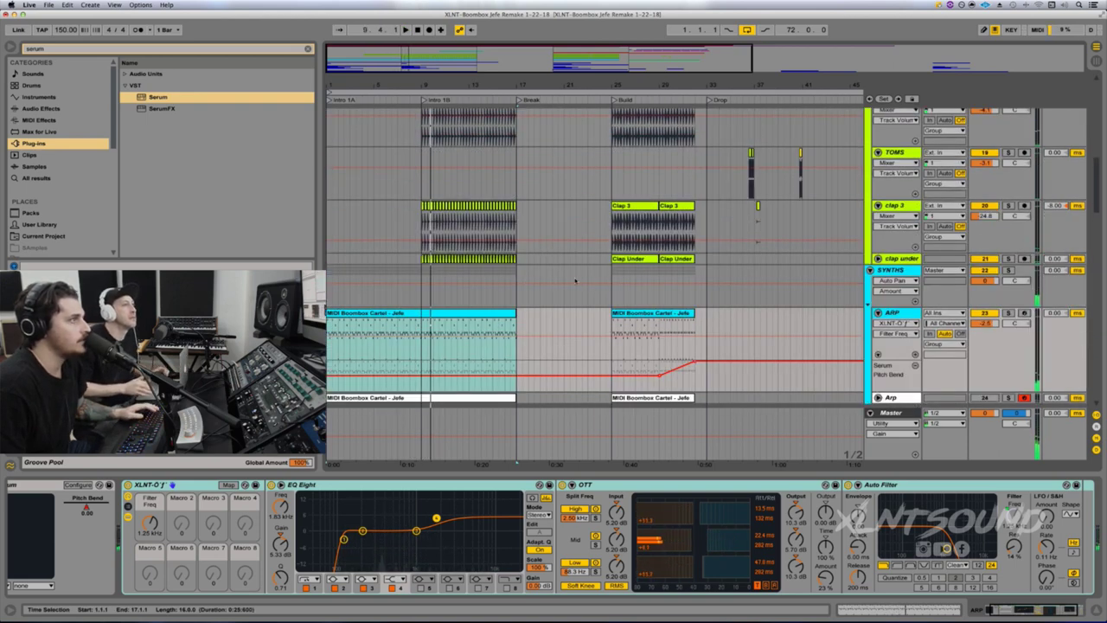
click(576, 286)
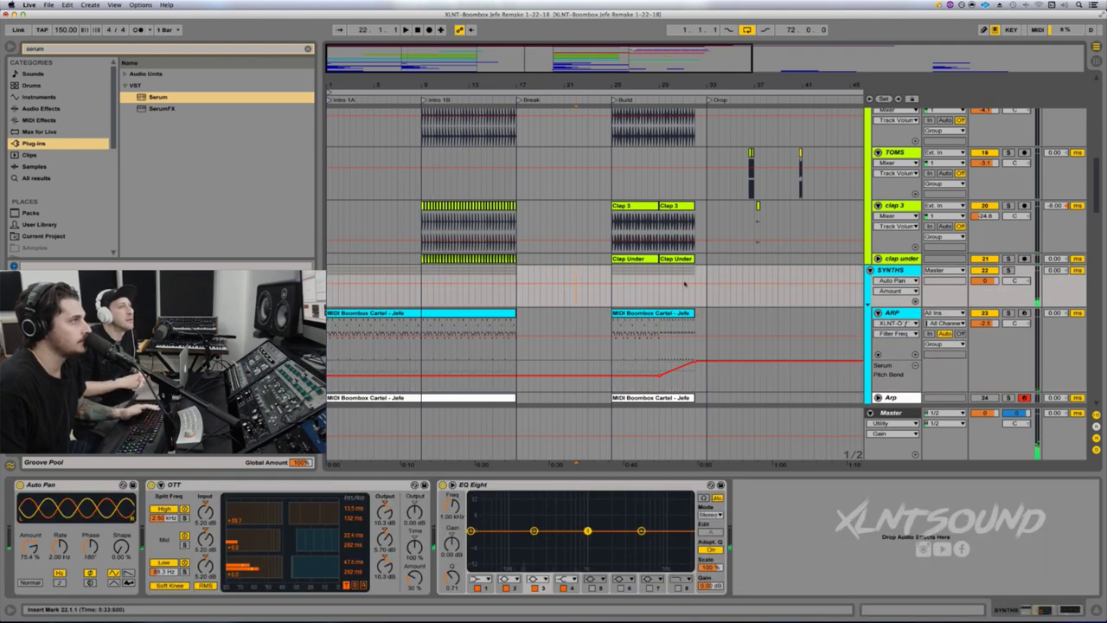
key(space)
key(space)
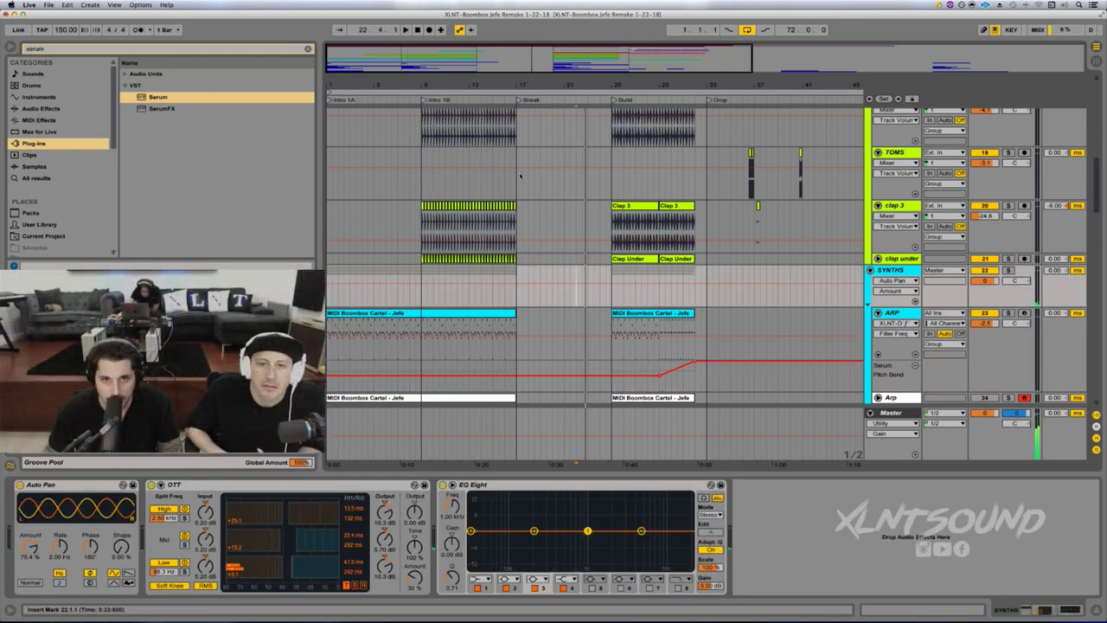
Step: Select the clap clip at bar 29 and play the end of the build into the drop
scroll(520, 176, up, 5)
click(691, 183)
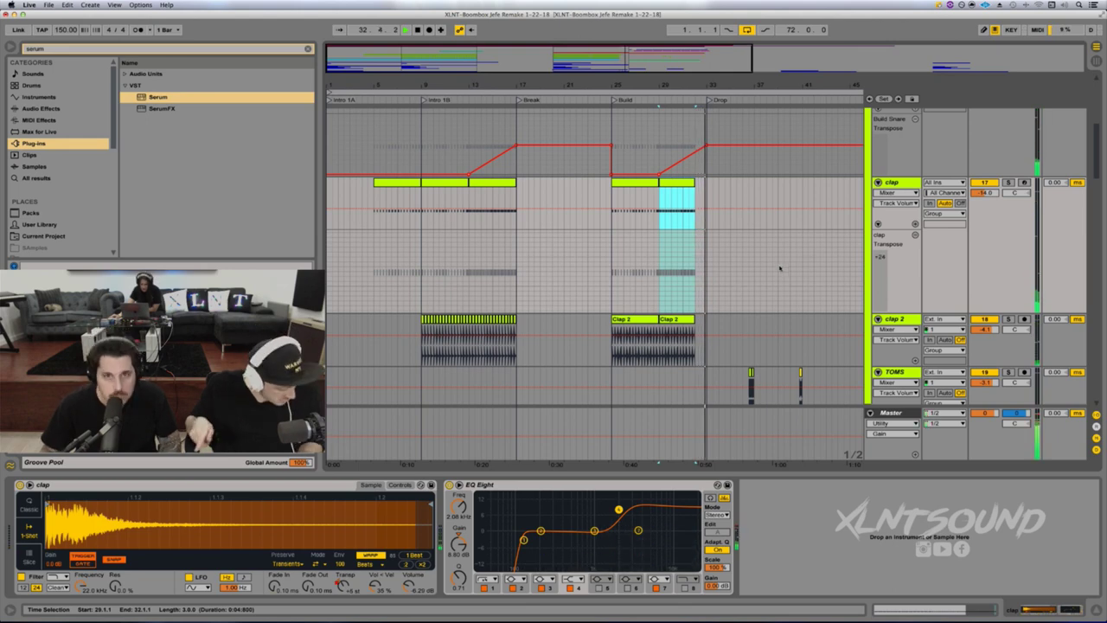
scroll(769, 144, up, 5)
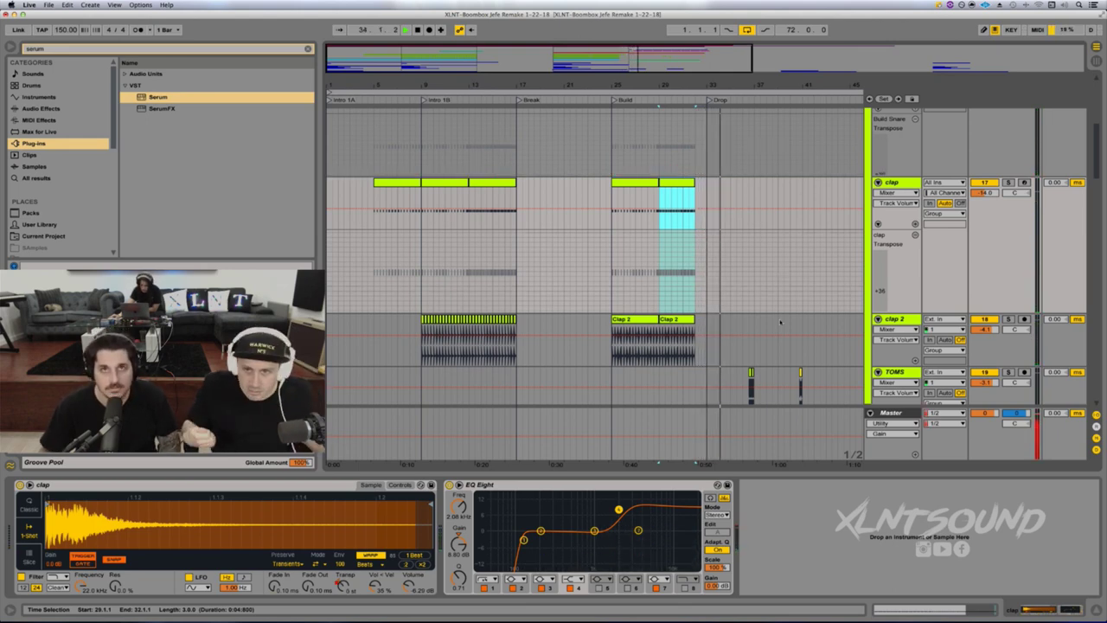
scroll(780, 322, up, 10)
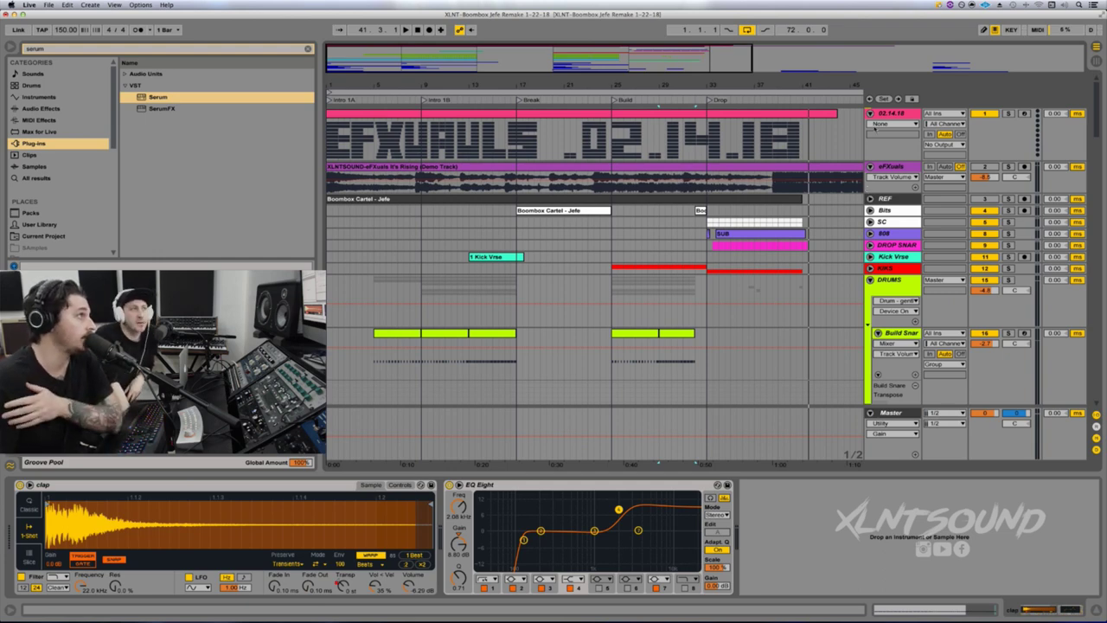
drag(738, 83, 754, 109)
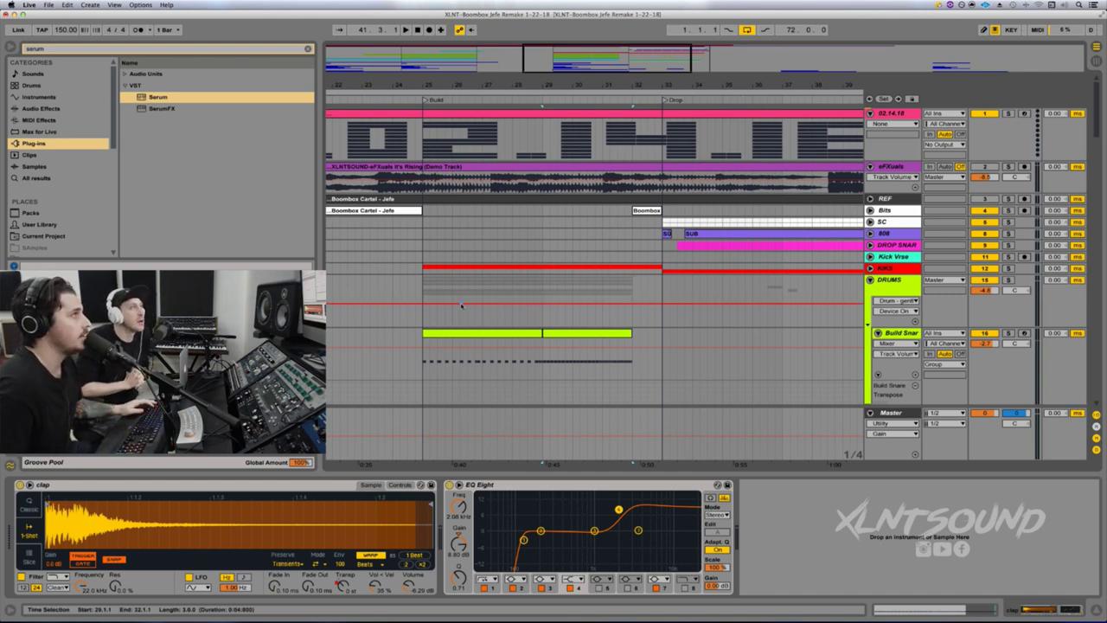
scroll(400, 167, left, 5)
drag(604, 82, 604, 43)
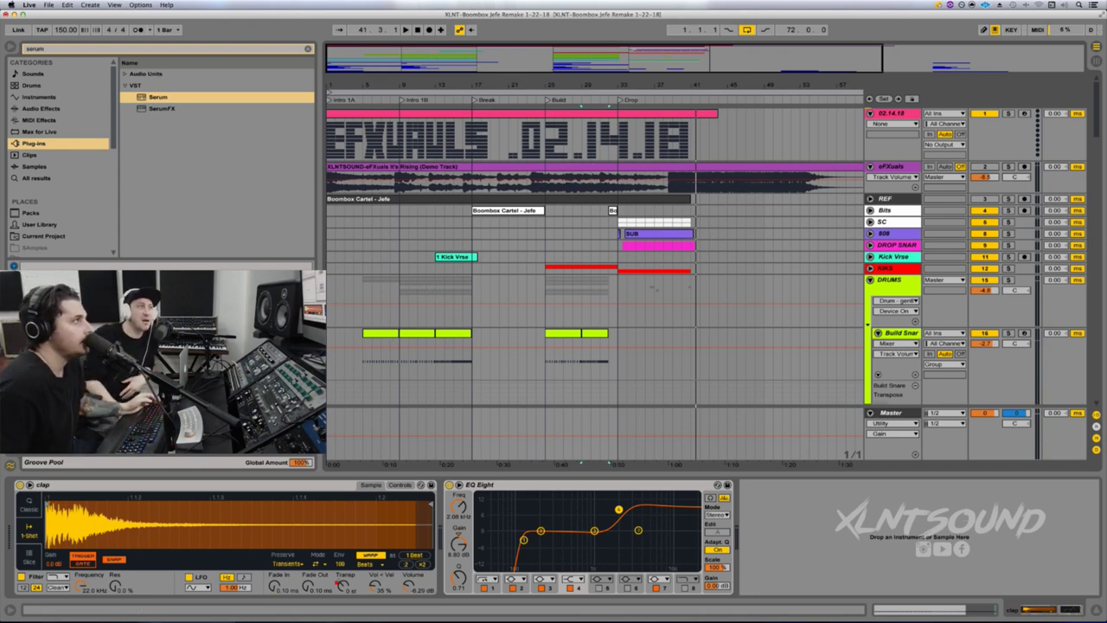
scroll(388, 284, down, 6)
scroll(389, 285, up, 10)
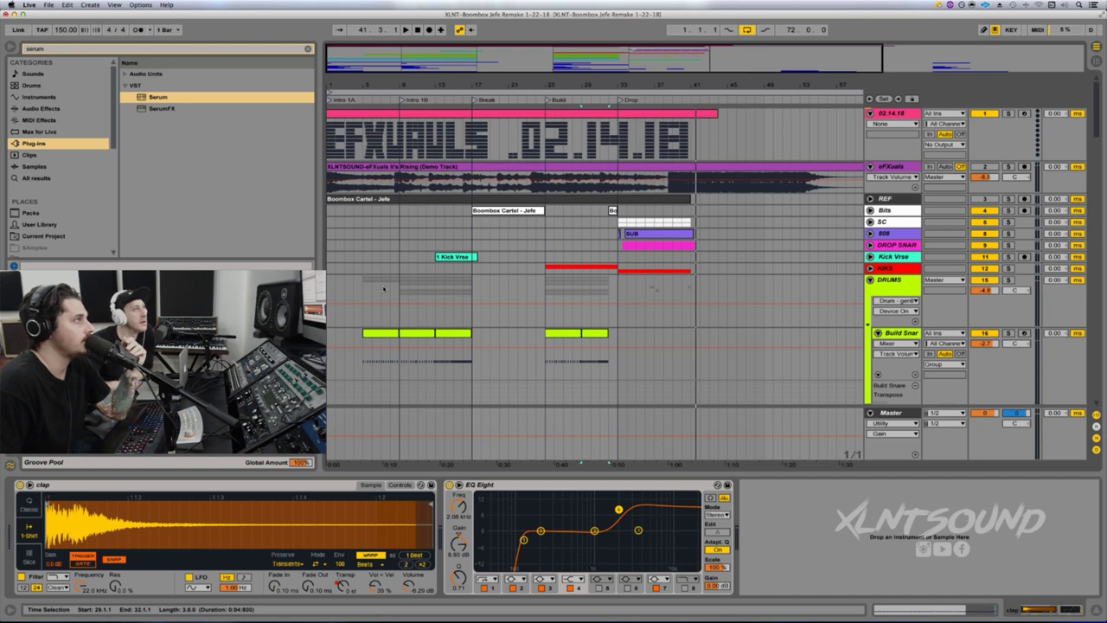
Step: Select the blue ARP track's first clip, solo the track and play it from bar 1 for a few beats
scroll(406, 292, down, 7)
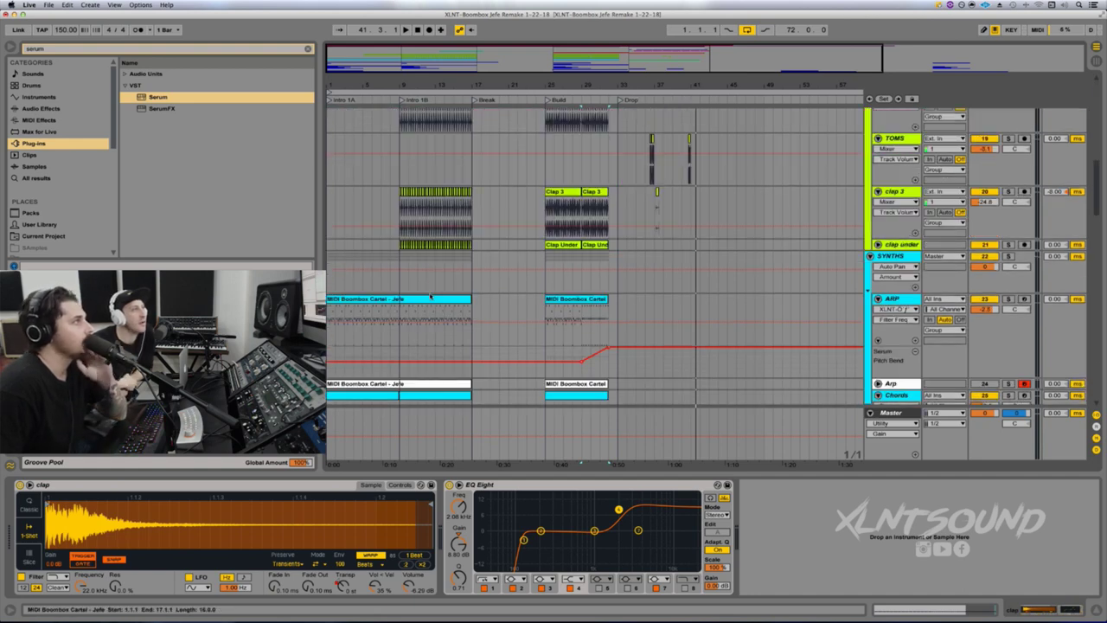
click(352, 299)
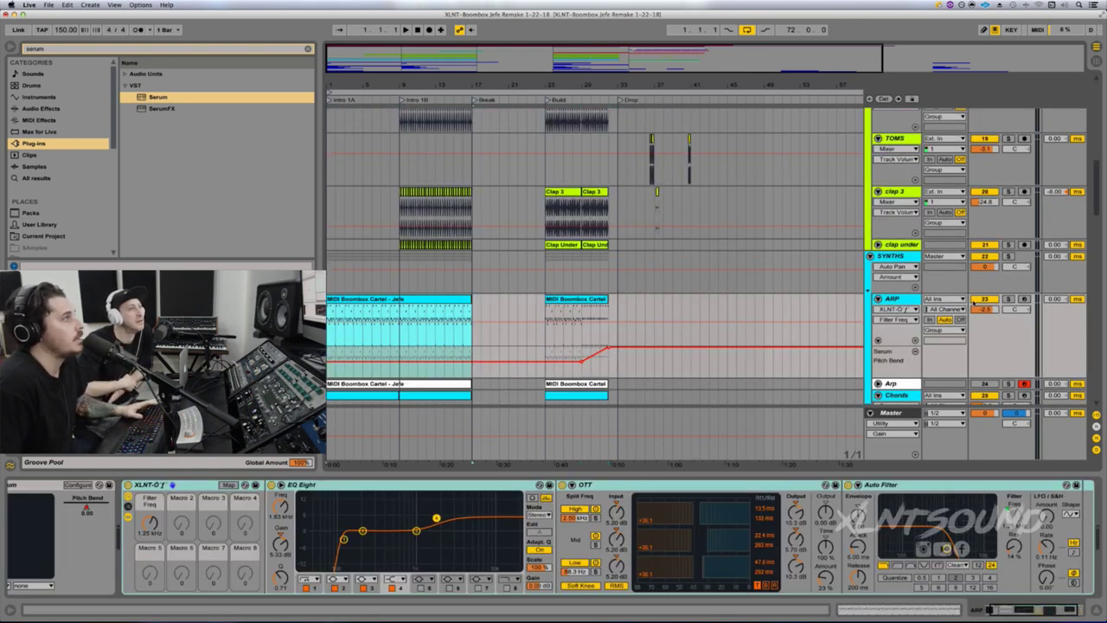
click(1008, 300)
click(338, 321)
key(space)
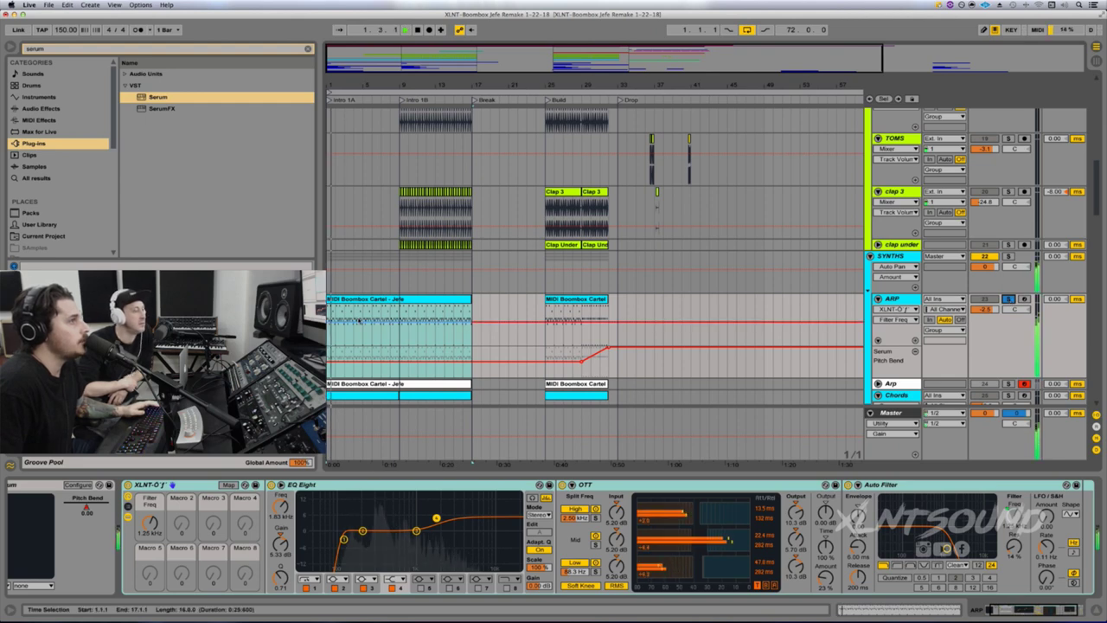
scroll(364, 299, down, 2)
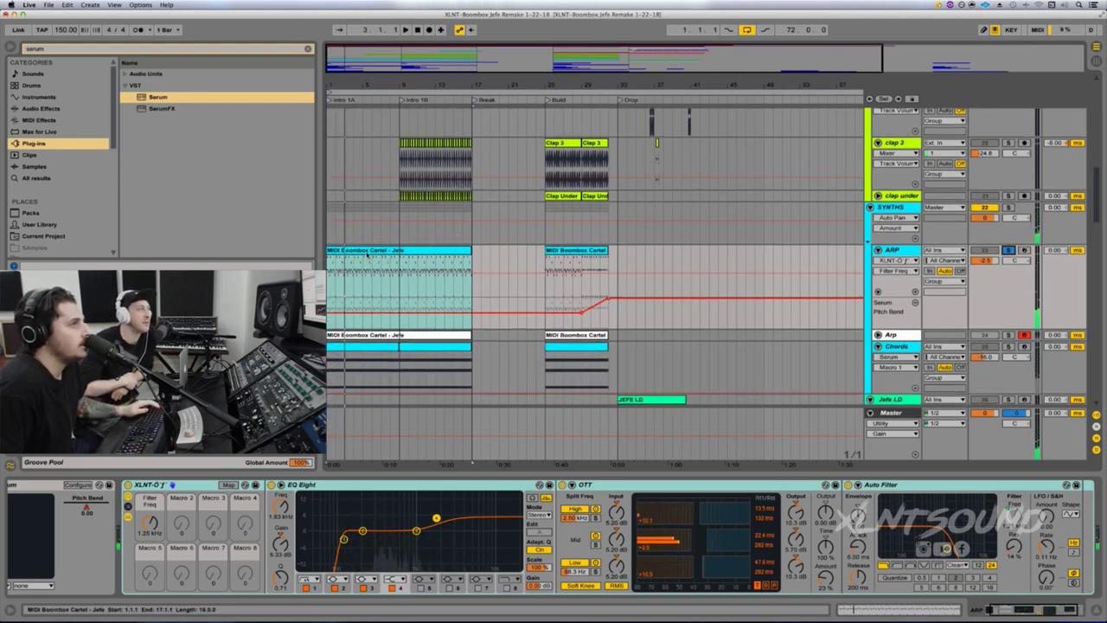
click(368, 252)
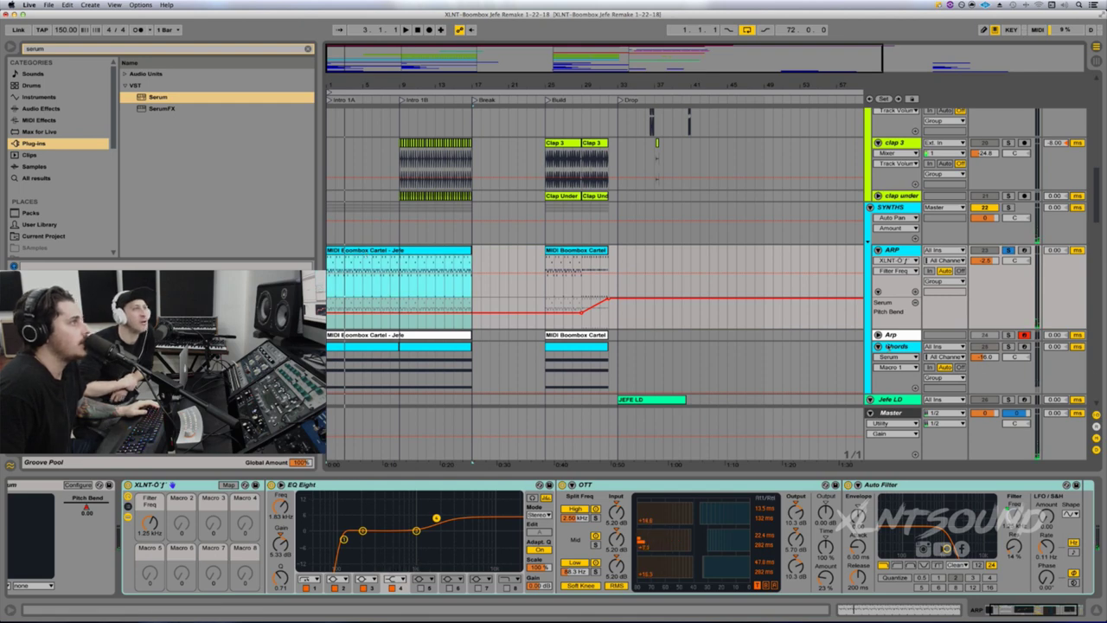
Step: Unfold the white Arp track, select its first clip and play it from bar 1 with the track soloed
click(878, 335)
click(895, 335)
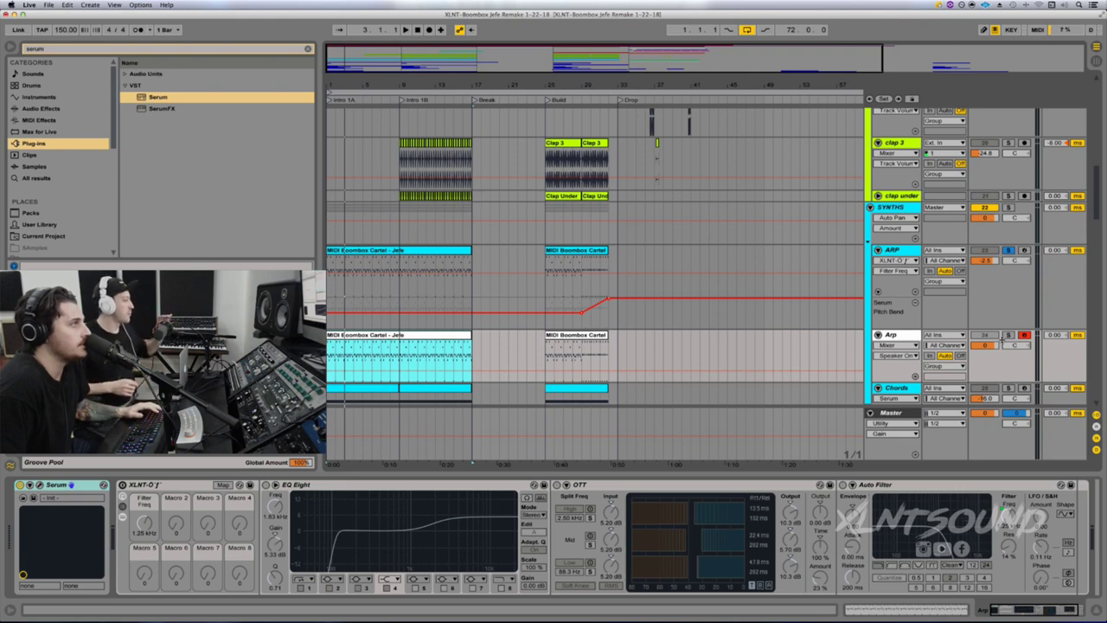
click(1009, 336)
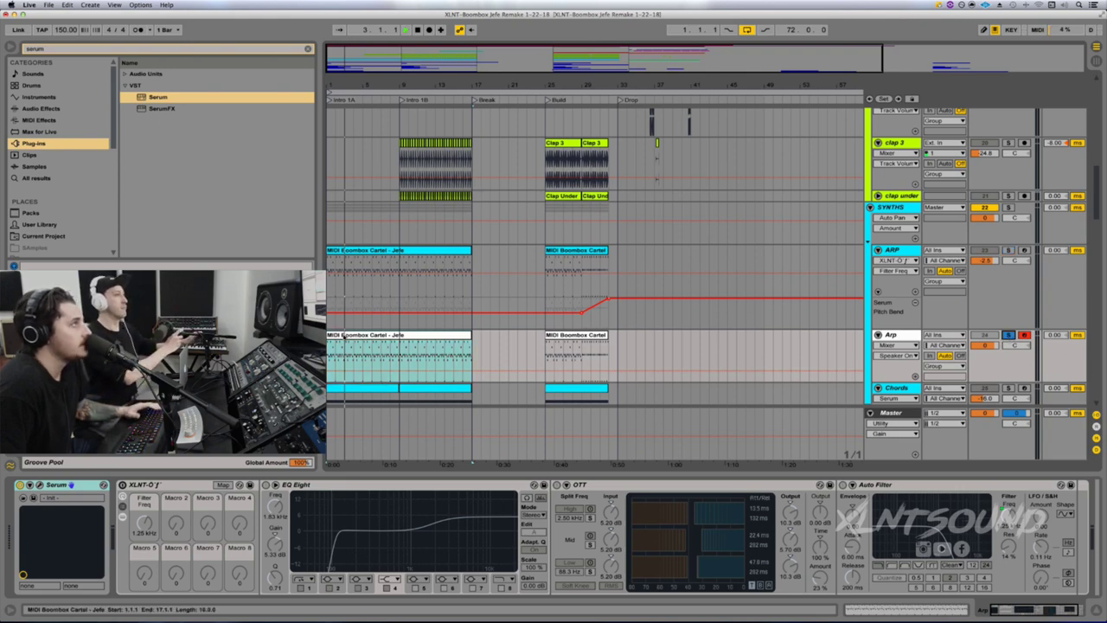
key(space)
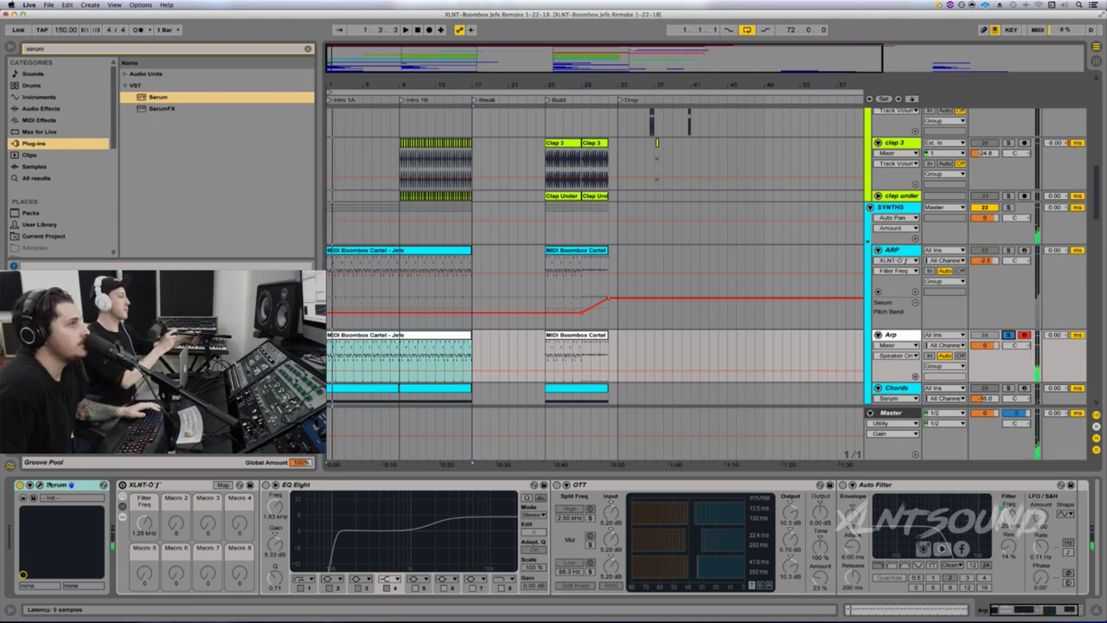
Step: Open the Serum instrument on the white Arp track, enlarge its window and reposition it over the arrangement
click(71, 485)
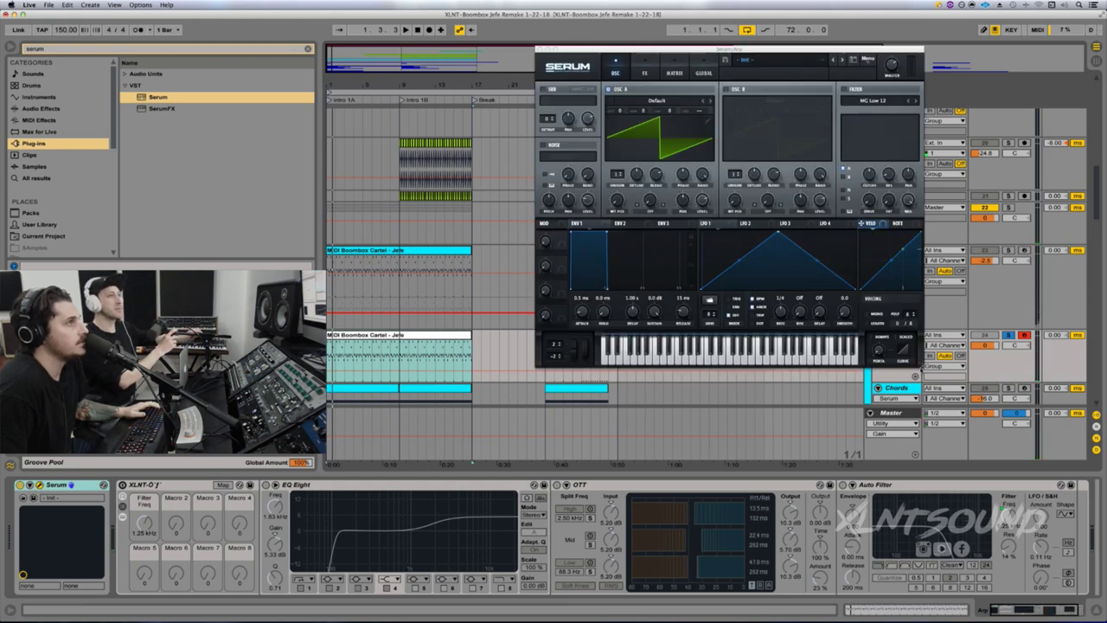
drag(921, 368, 1081, 497)
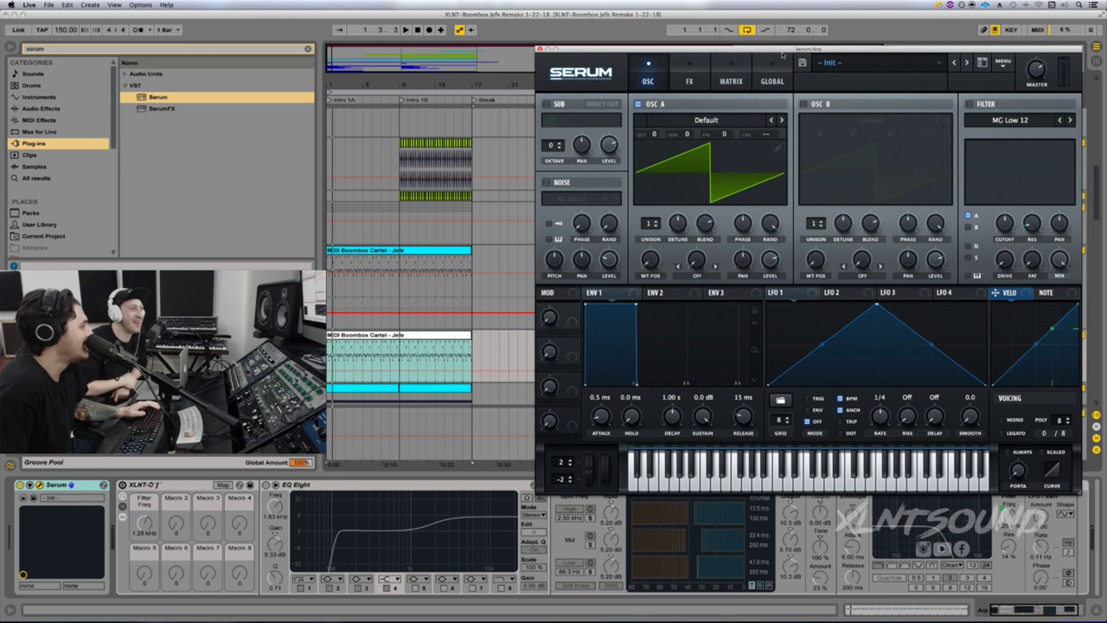
drag(782, 50, 779, 49)
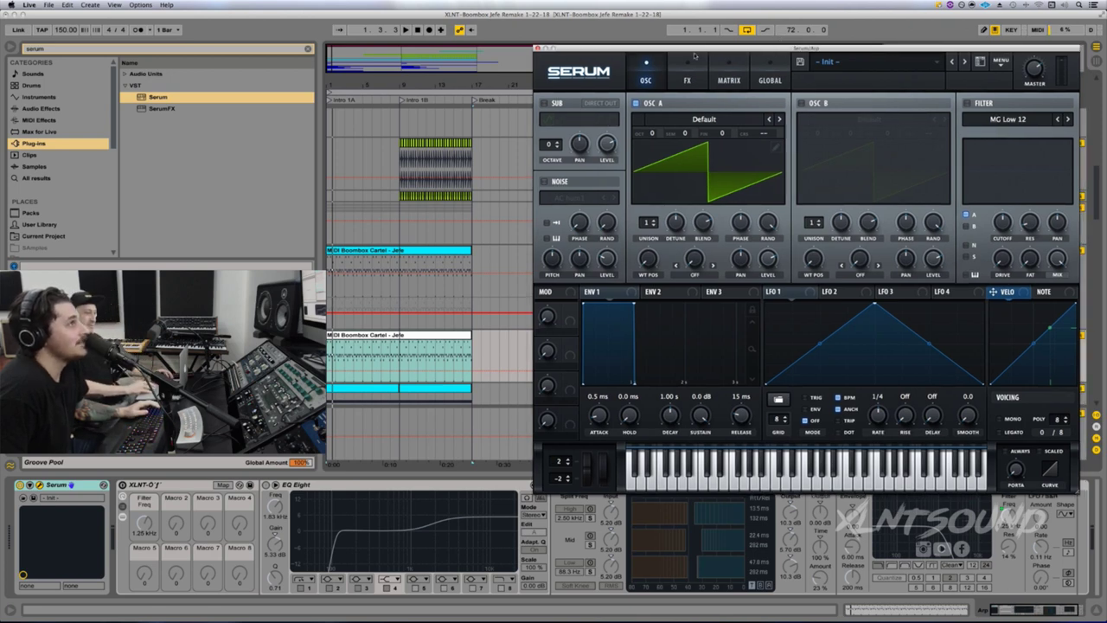
drag(727, 53, 704, 51)
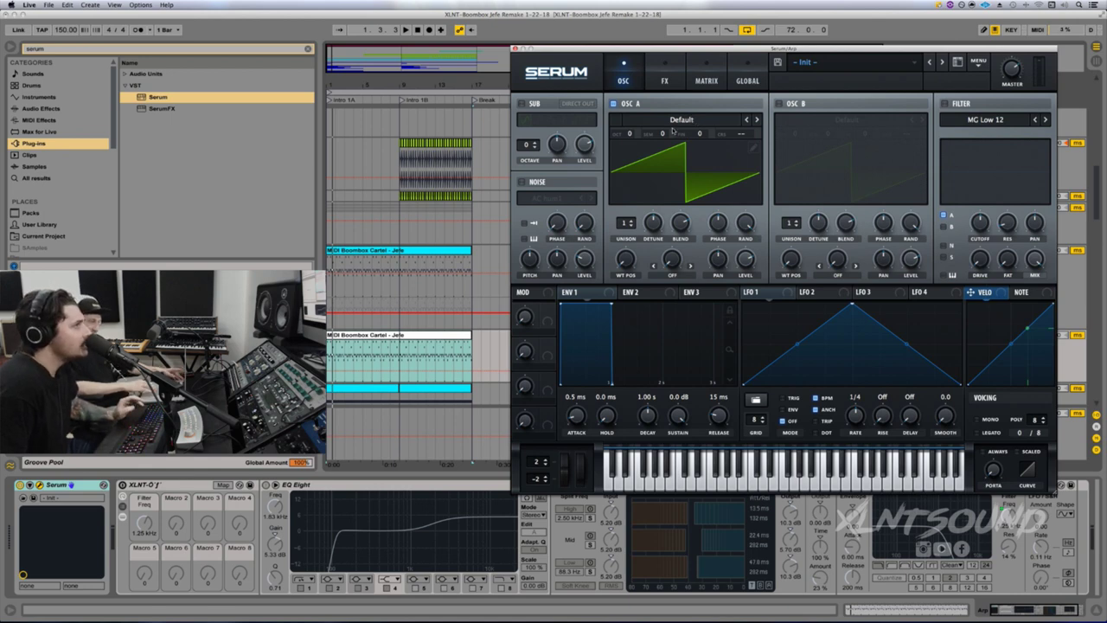
Step: Set oscillator A's unison to 6 voices in Serum
drag(625, 222, 626, 183)
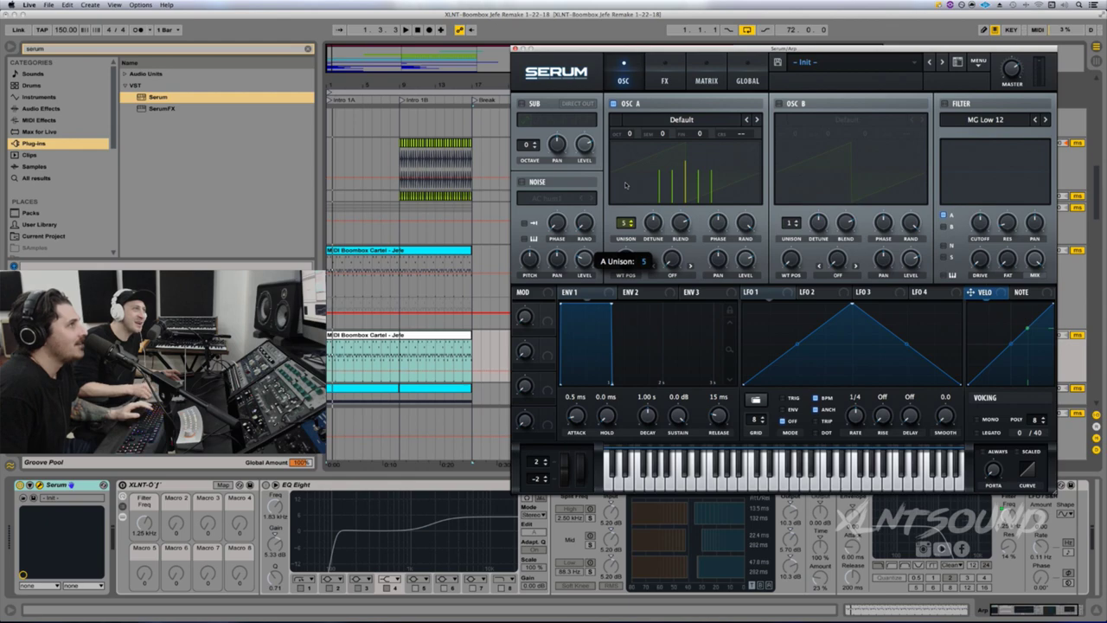
drag(627, 180, 627, 176)
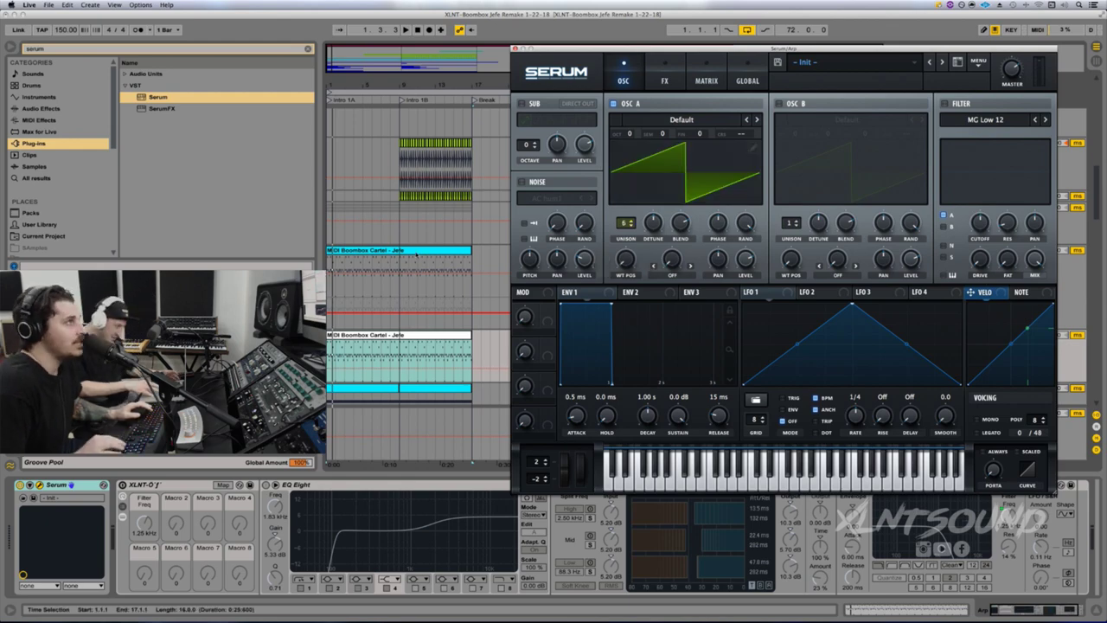
Step: Deactivate the blue ARP track's first clip and play the arrangement from the start
click(416, 255)
key(0)
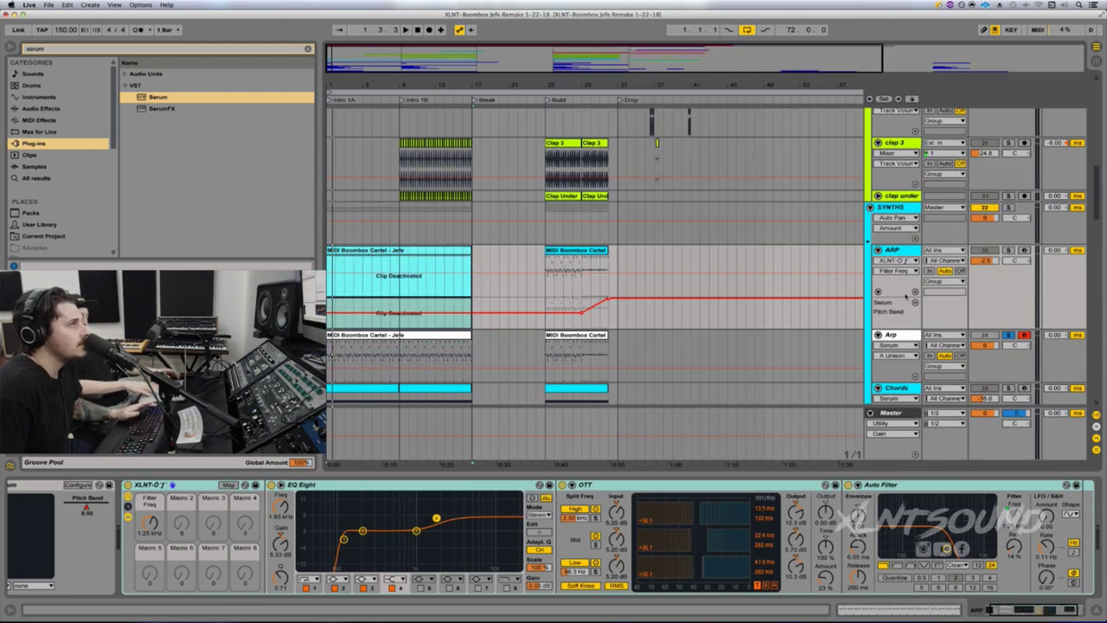
key(space)
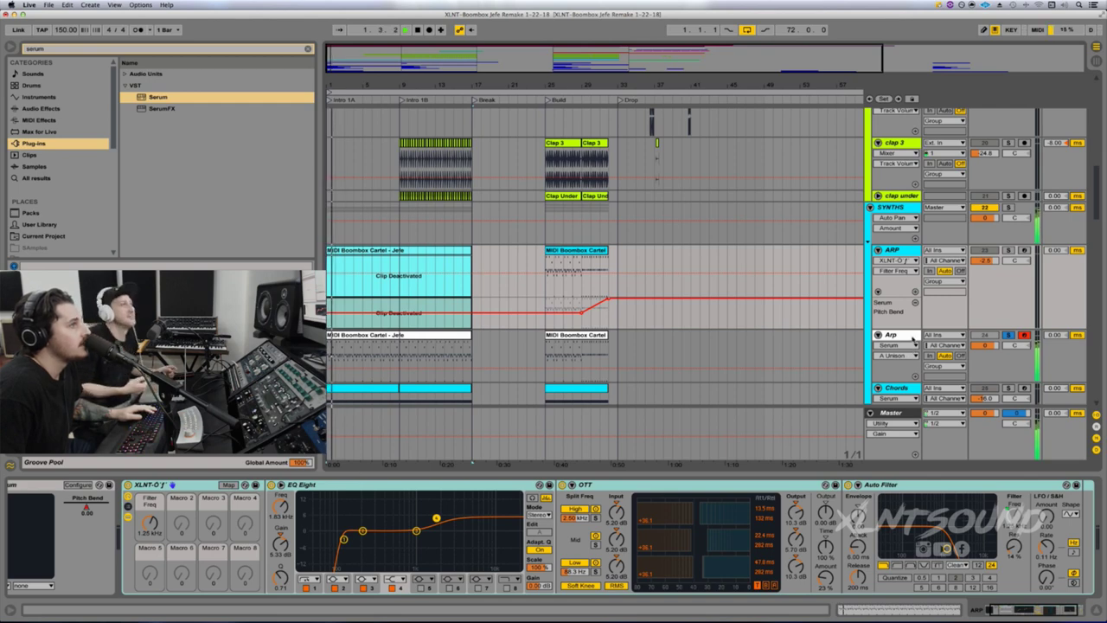
Step: Unsolo the white Arp track and mute the blue ARP track
click(1008, 335)
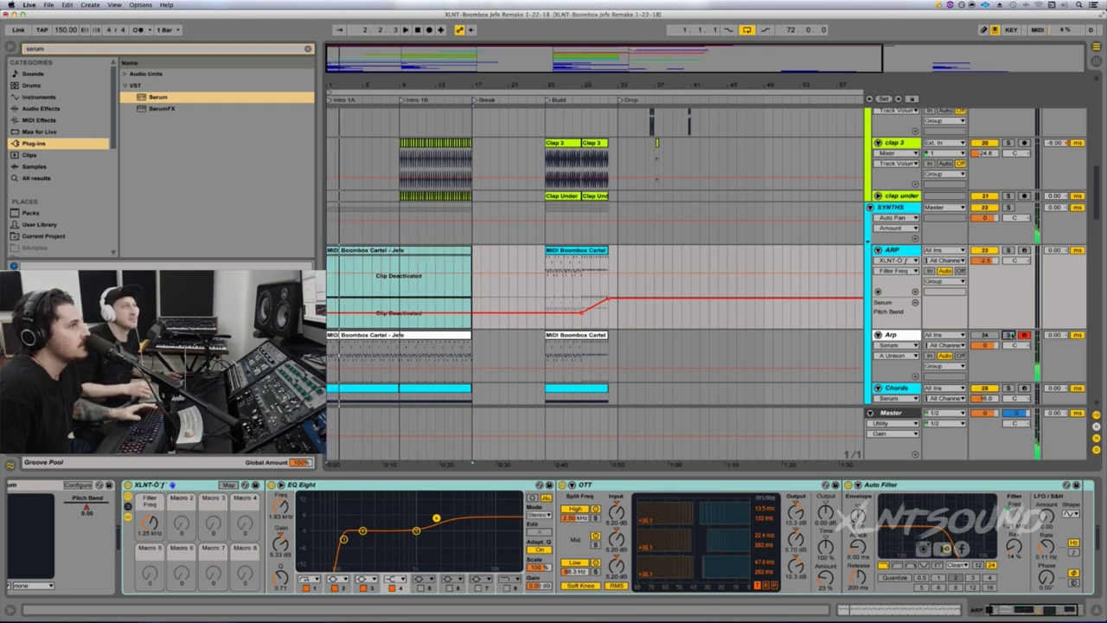
click(984, 335)
click(985, 250)
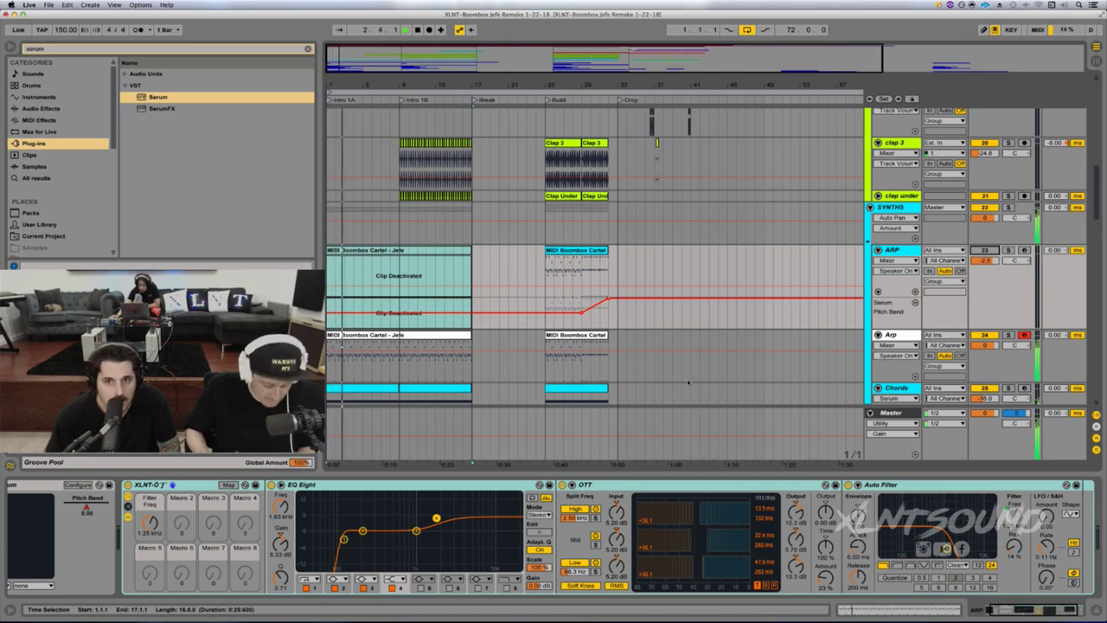
Step: Select the white Arp track to bring back its Serum window and slightly lower oscillator A's detune
click(908, 336)
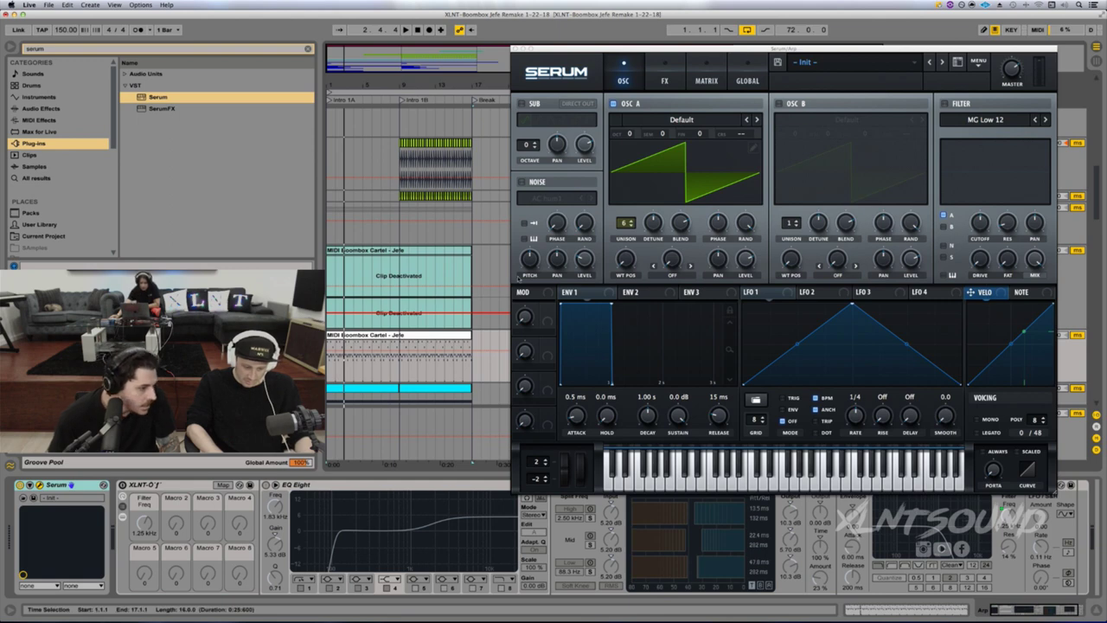
drag(652, 223, 650, 235)
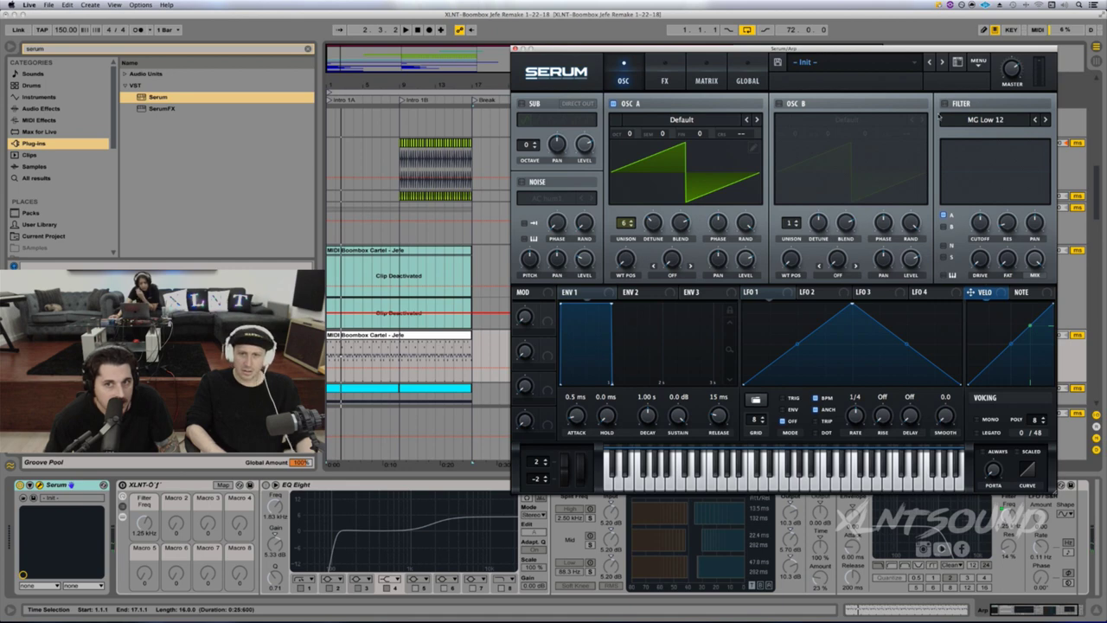
Step: Turn on Serum's MG Low 12 filter, set its cutoff to about 236 Hz, and audition the arp
click(944, 104)
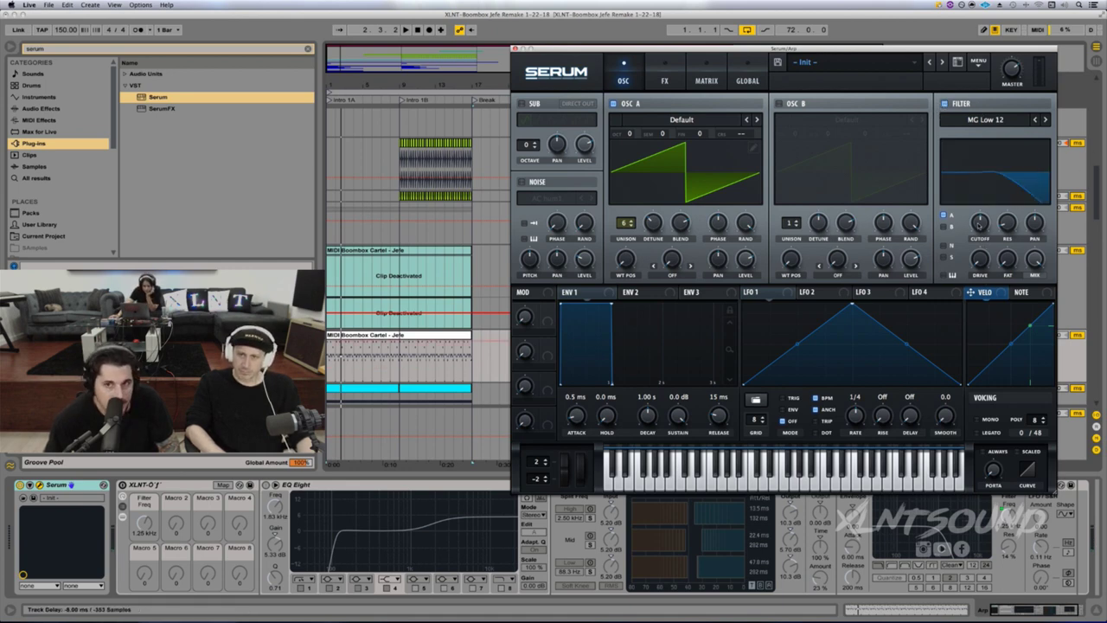
mouse_move(979, 221)
mouse_down()
mouse_move(979, 232)
mouse_move(979, 200)
mouse_up()
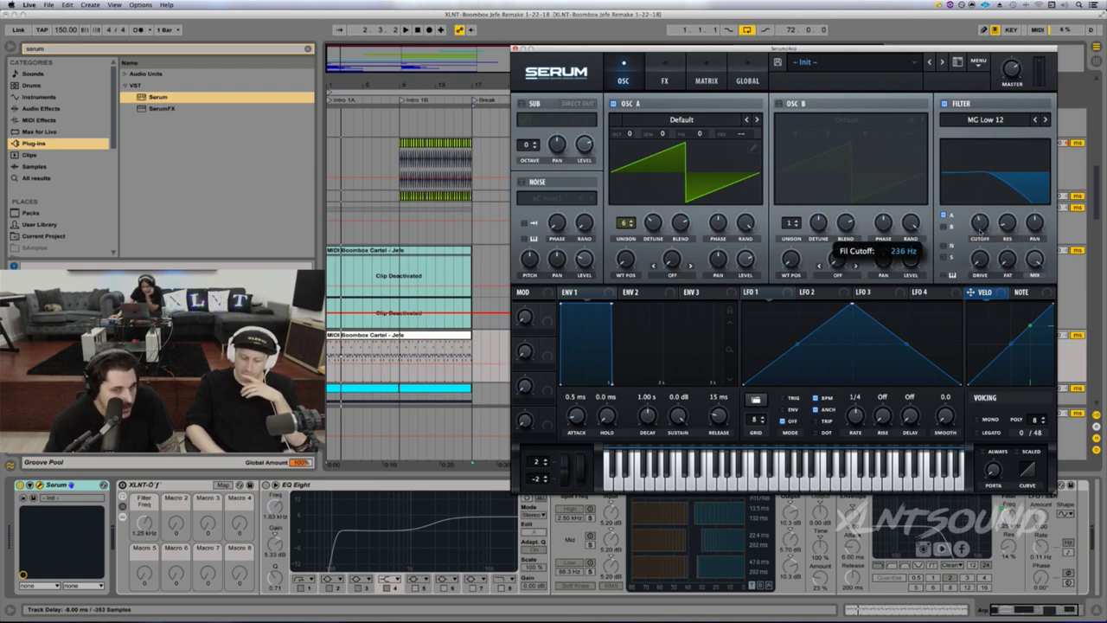
key(space)
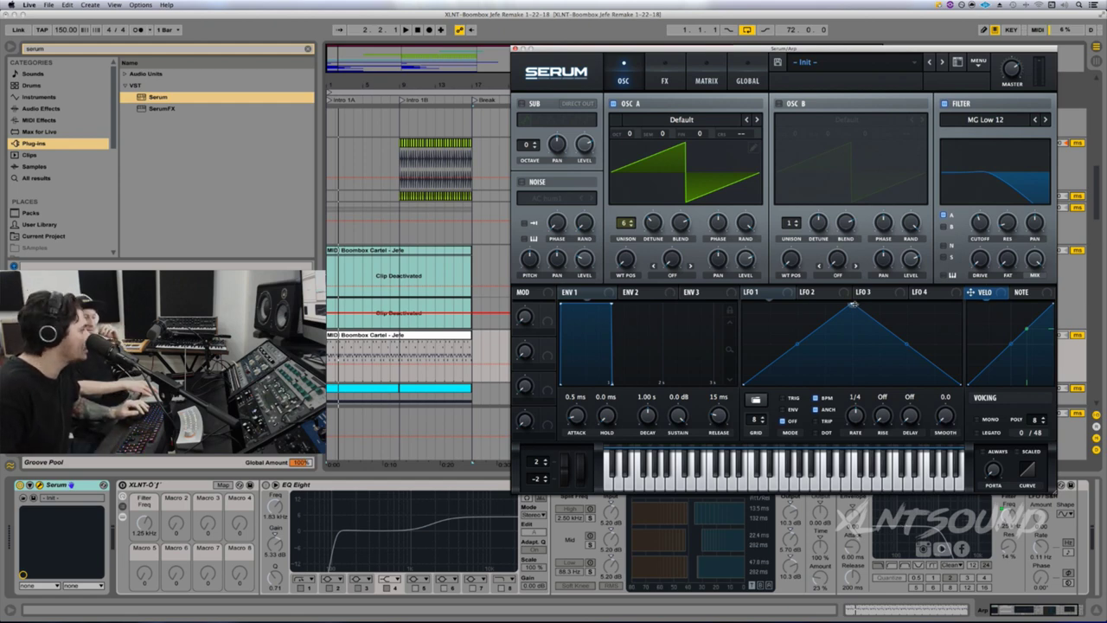
Step: Reshape LFO 1 by moving its peak to about a quarter of the cycle and bowing the falling segment slightly outward
drag(853, 304, 795, 305)
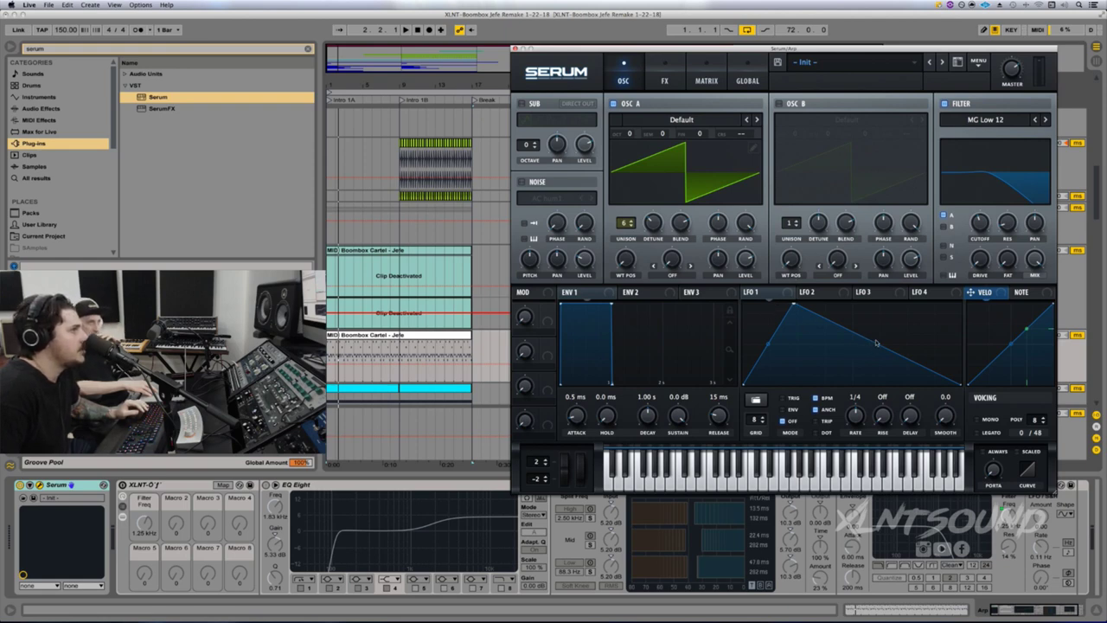
drag(877, 341, 878, 344)
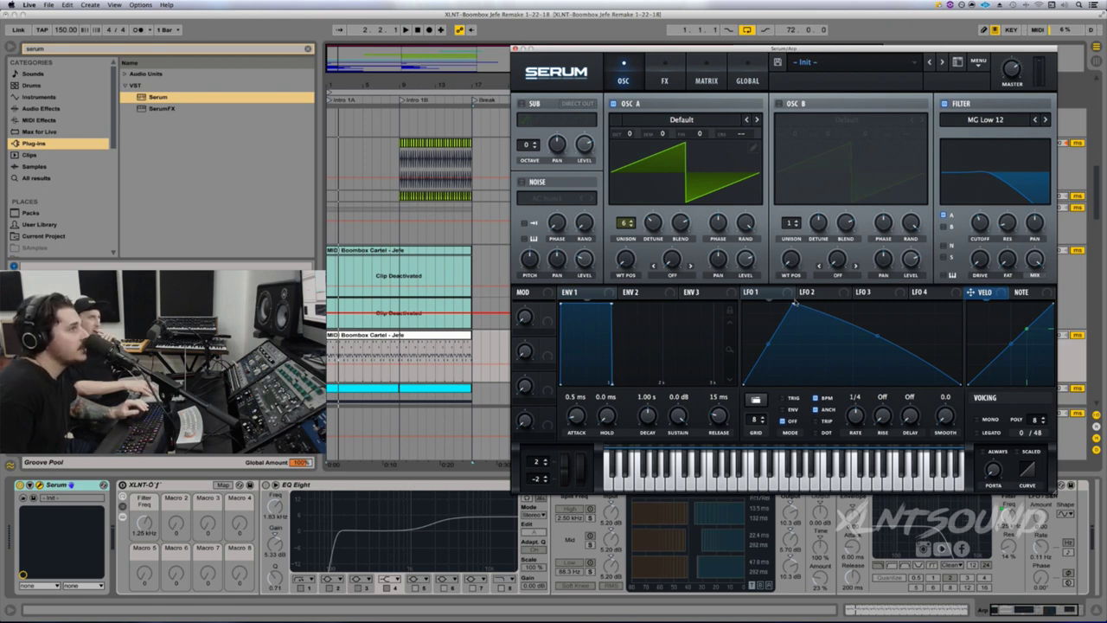
drag(795, 304, 789, 303)
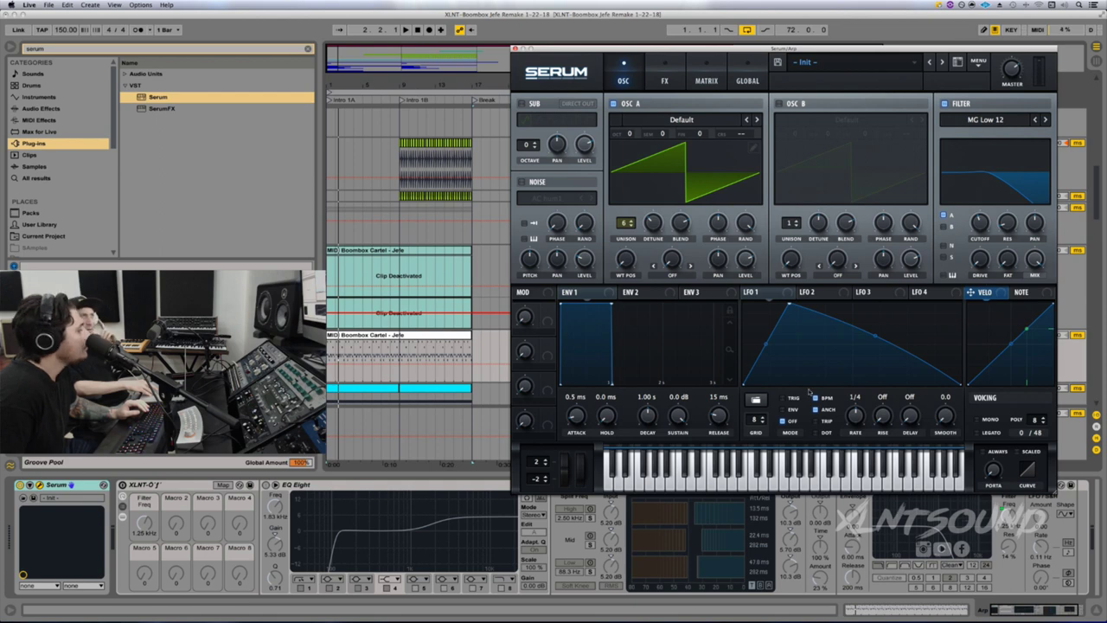
Step: Set LFO 1 to ENV mode with a rate of 1/16
click(783, 409)
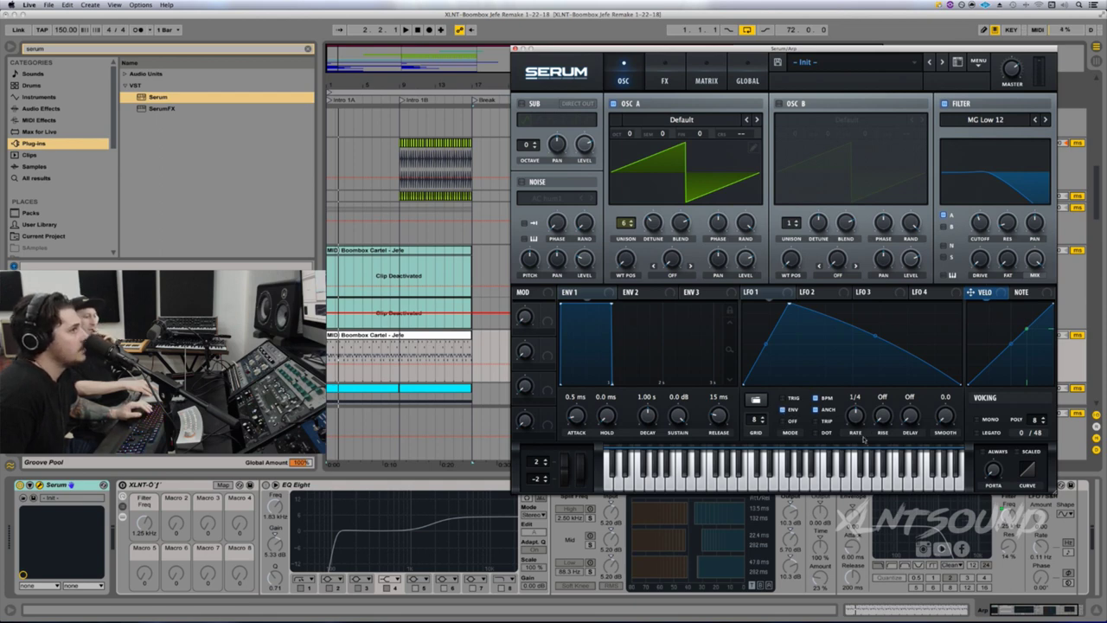
drag(855, 417, 857, 407)
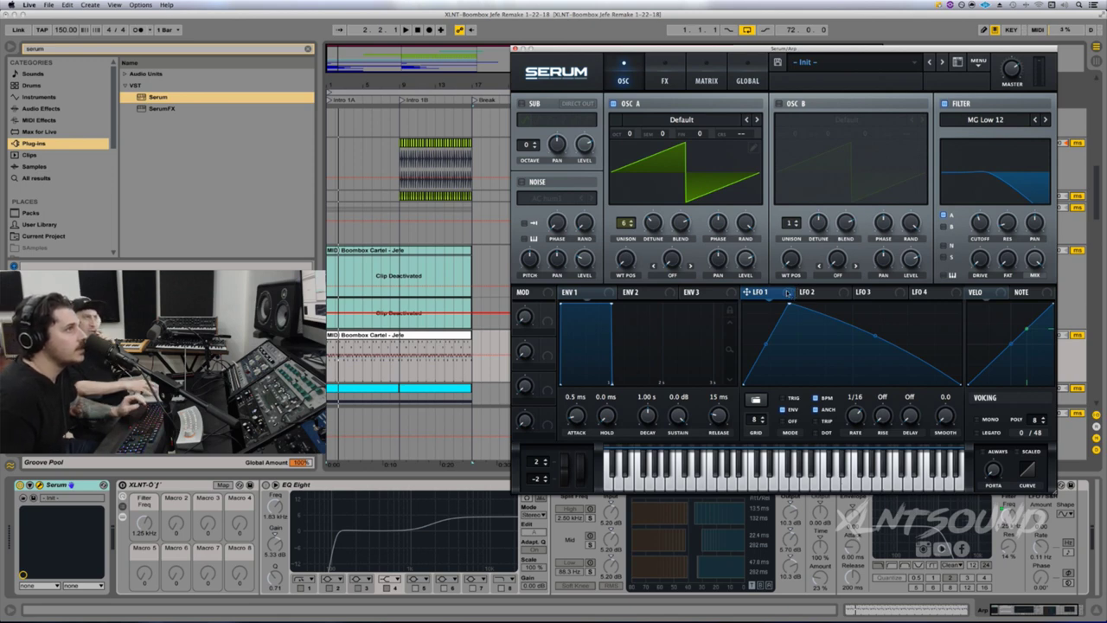
Step: Assign LFO 1 to the filter cutoff with an amount of 65, and set the upward pitch bend range to 24
drag(792, 296, 983, 222)
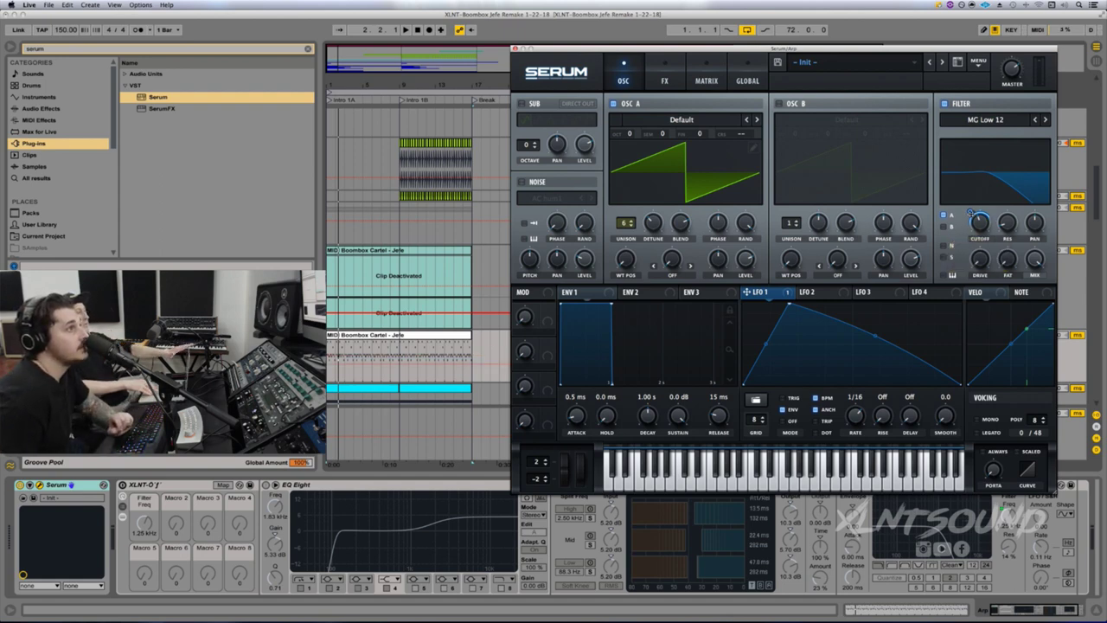
mouse_move(970, 214)
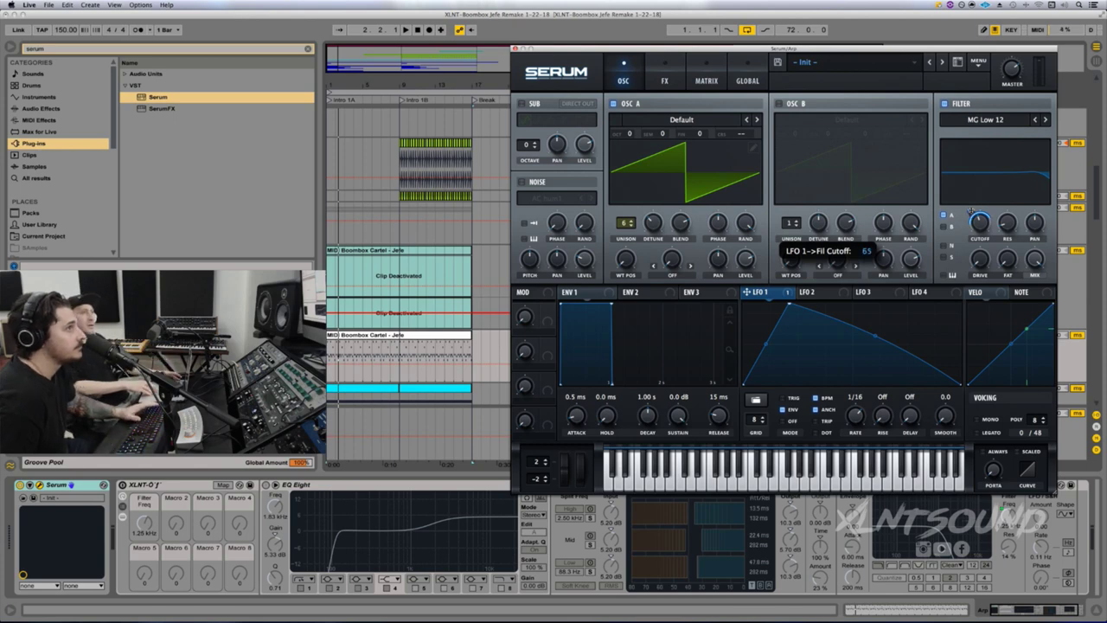
key(space)
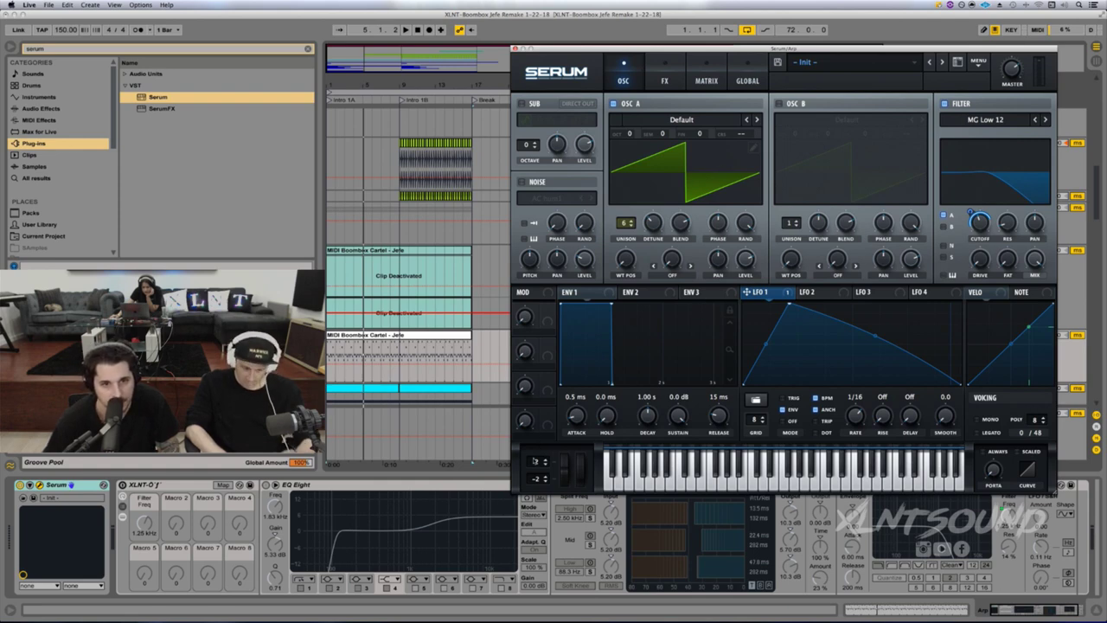
drag(537, 461, 548, 401)
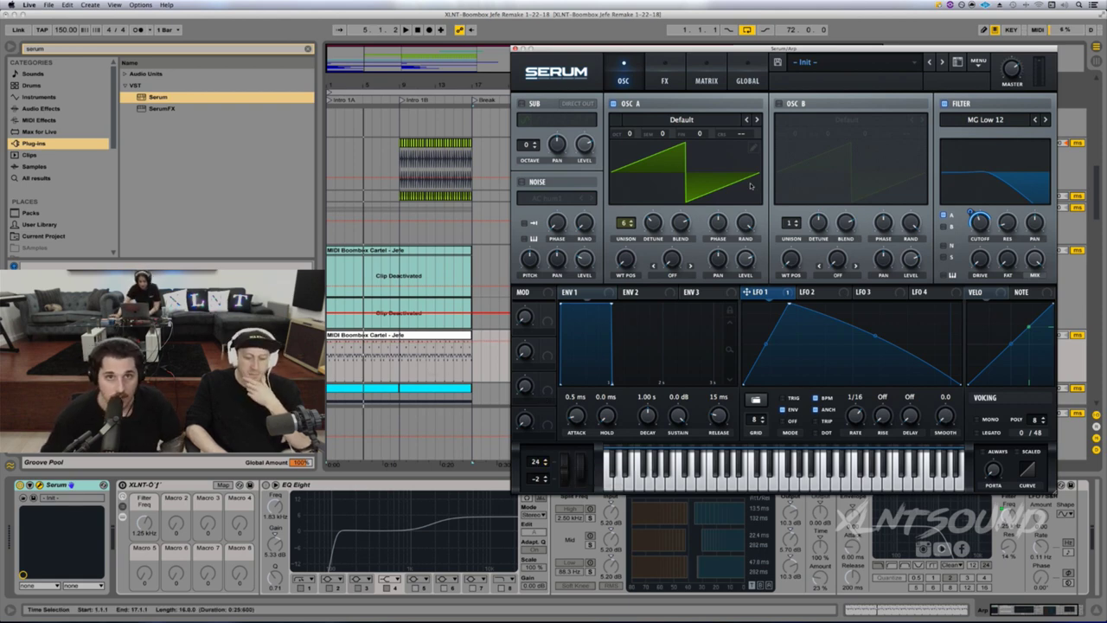
Step: Show Serum's effects page and look at the effect chain options in its main menu
click(659, 74)
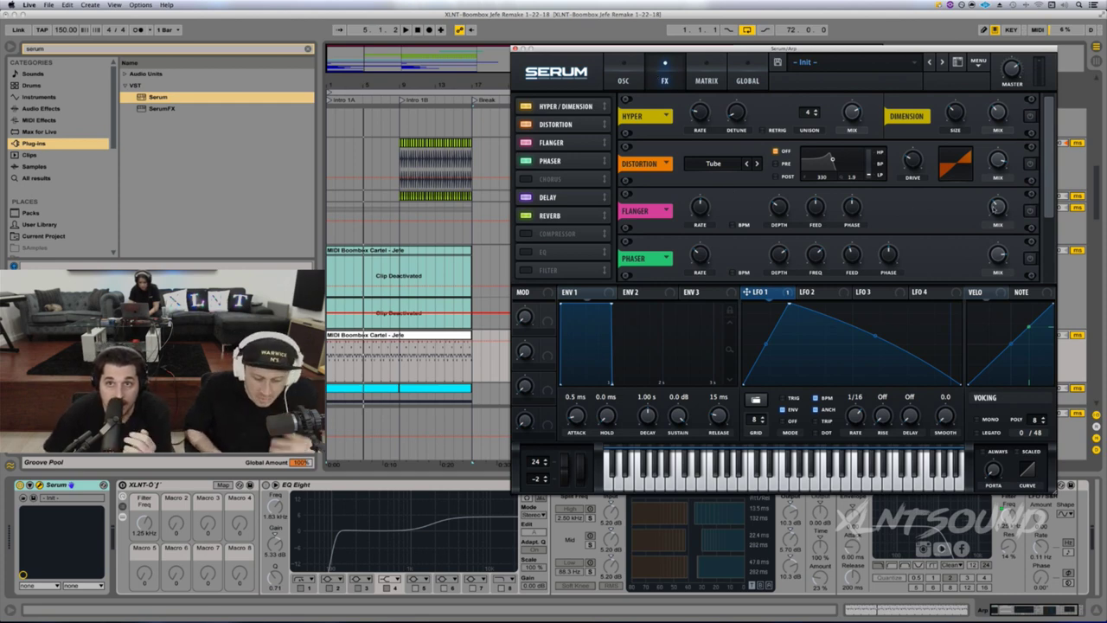
click(987, 68)
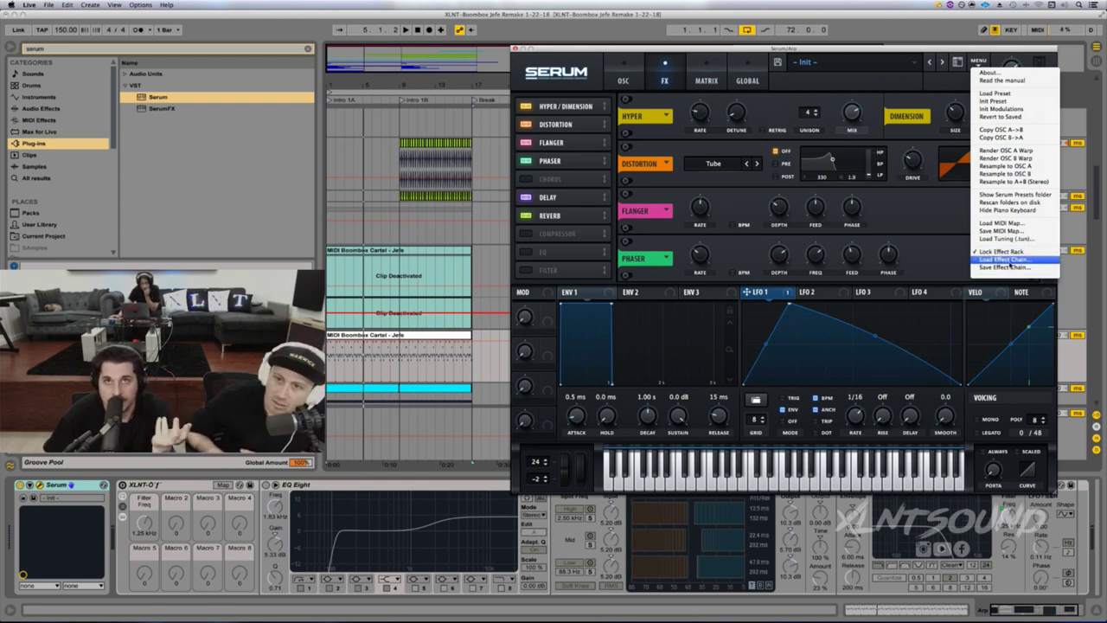
click(935, 92)
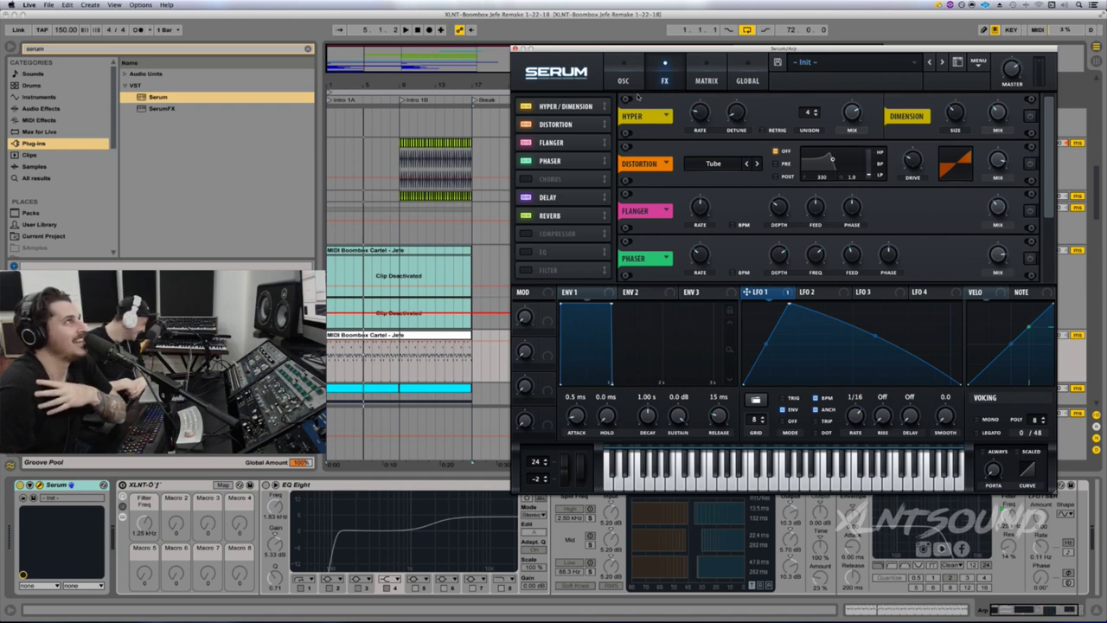
Step: Turn on the Hyper/Dimension effect and play the arp to hear it
click(1030, 117)
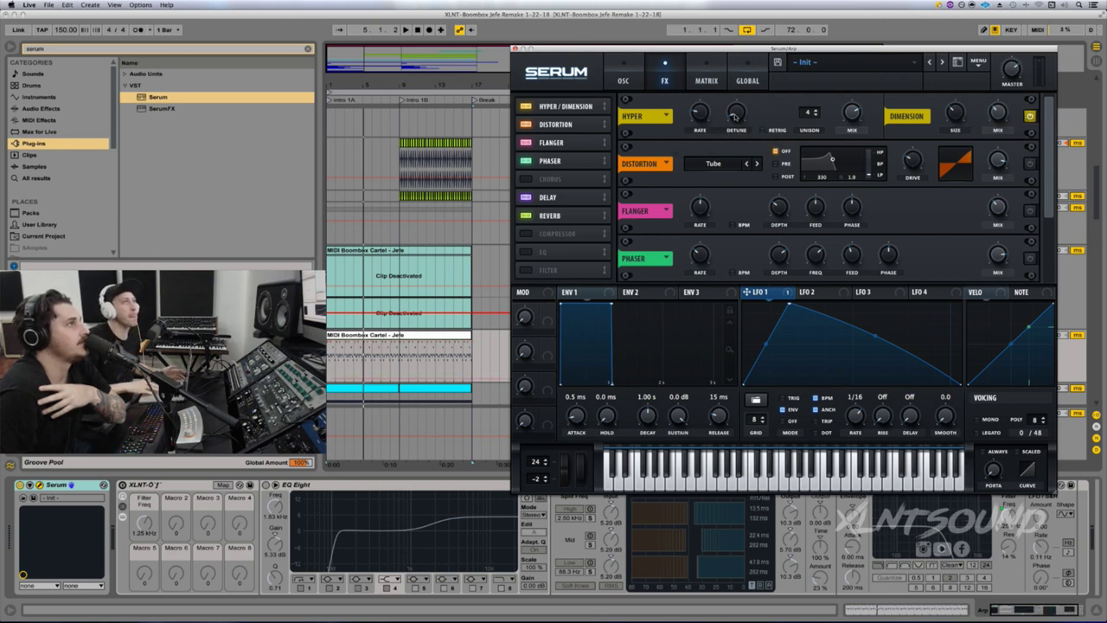
mouse_move(853, 122)
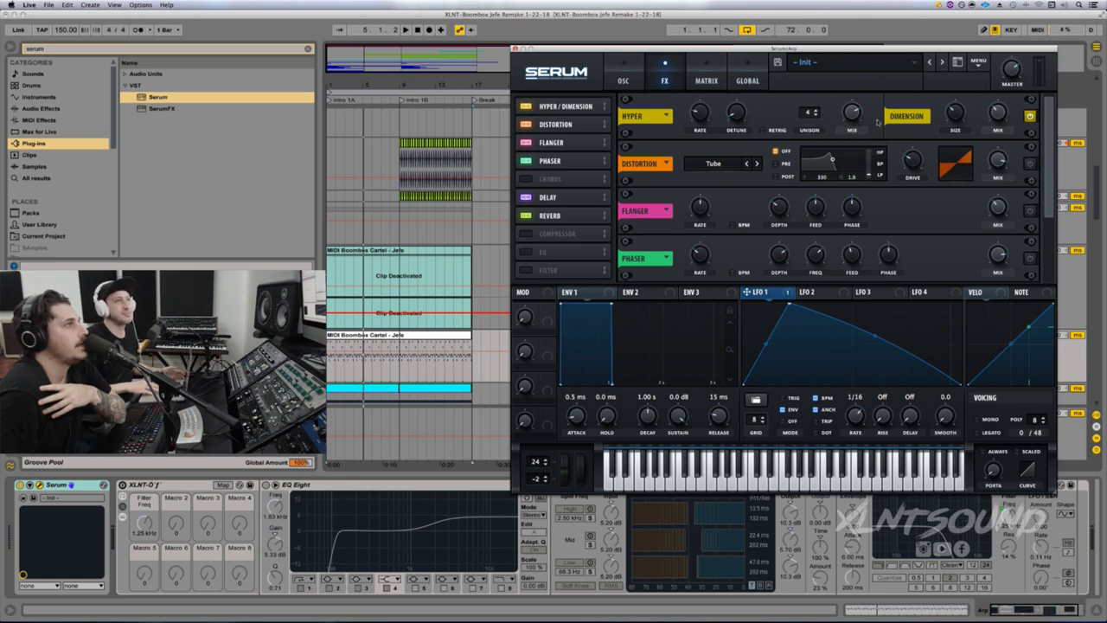
mouse_move(956, 116)
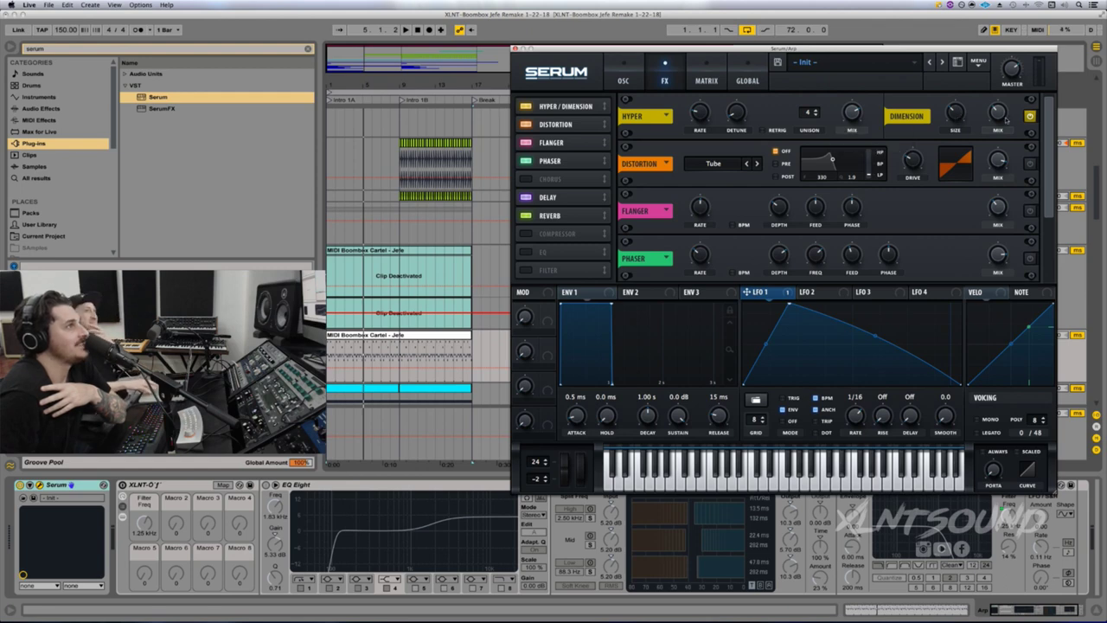
mouse_move(997, 112)
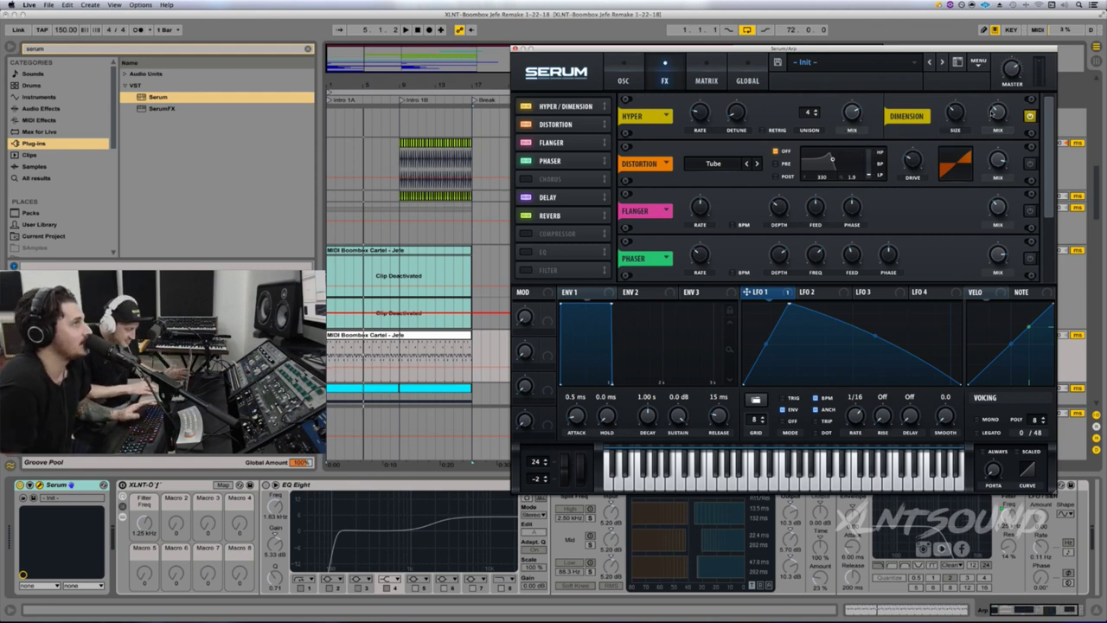
key(space)
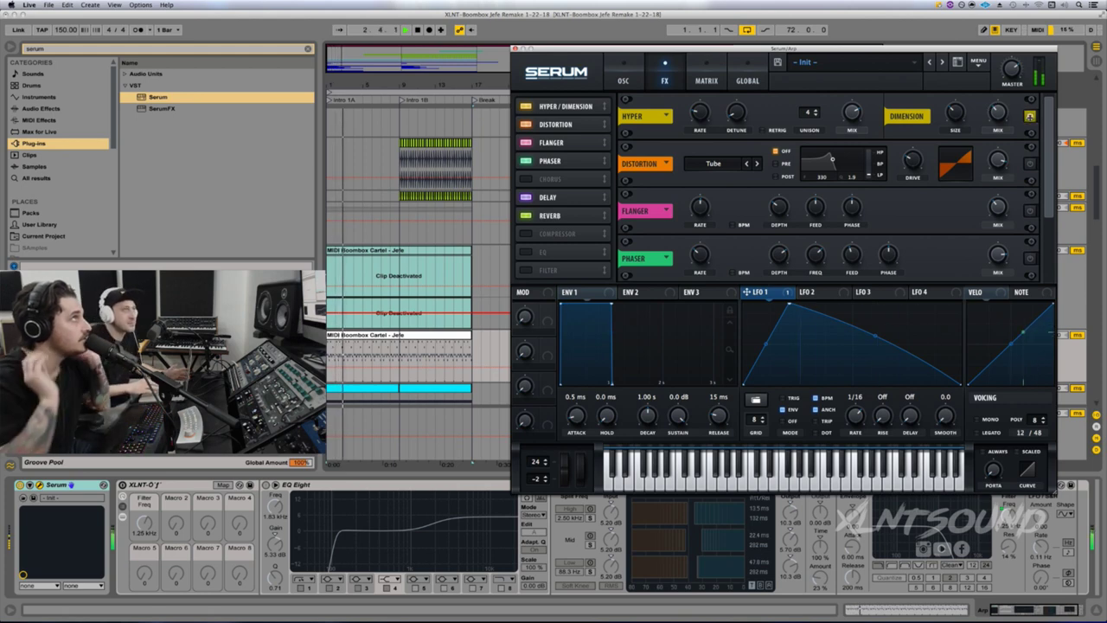
key(space)
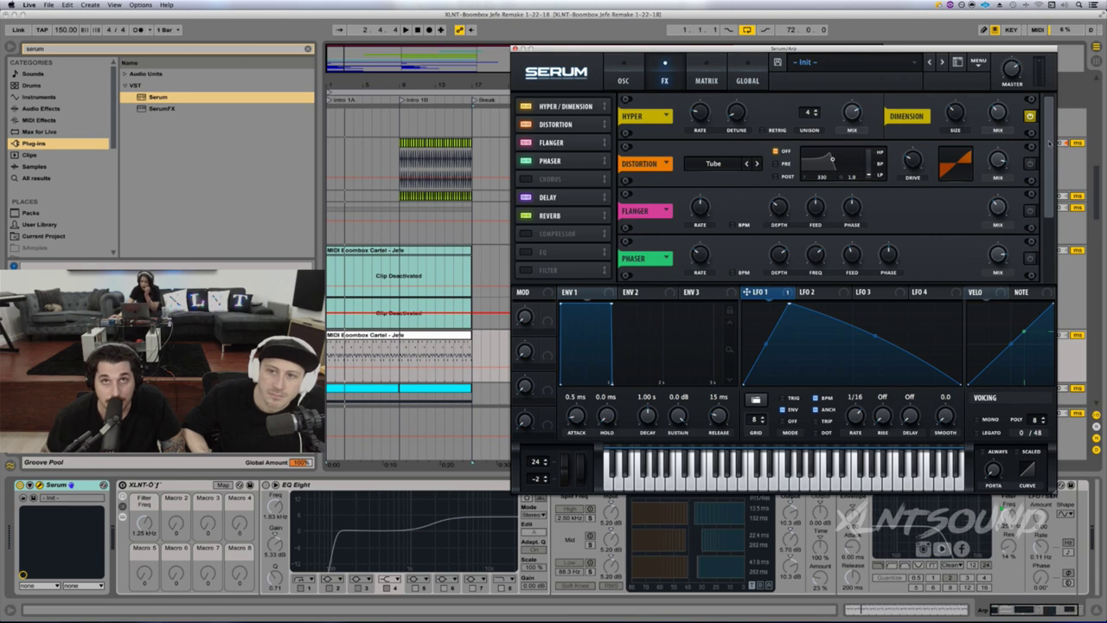
Step: Turn on the Tube distortion effect, check its drive and mix, and play the arp
click(1029, 164)
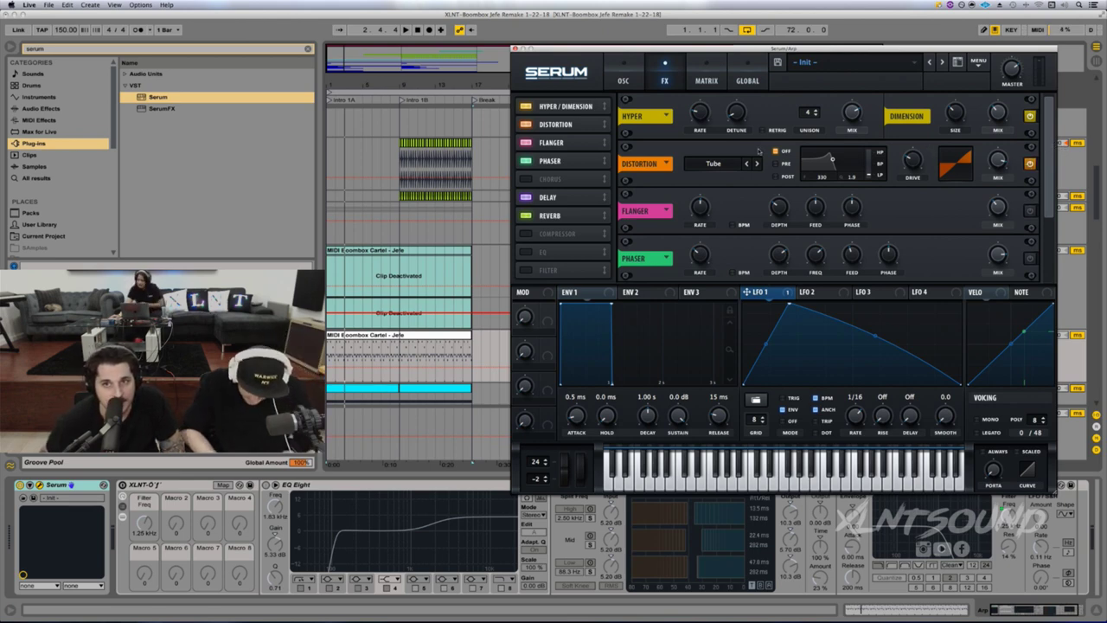
mouse_move(910, 164)
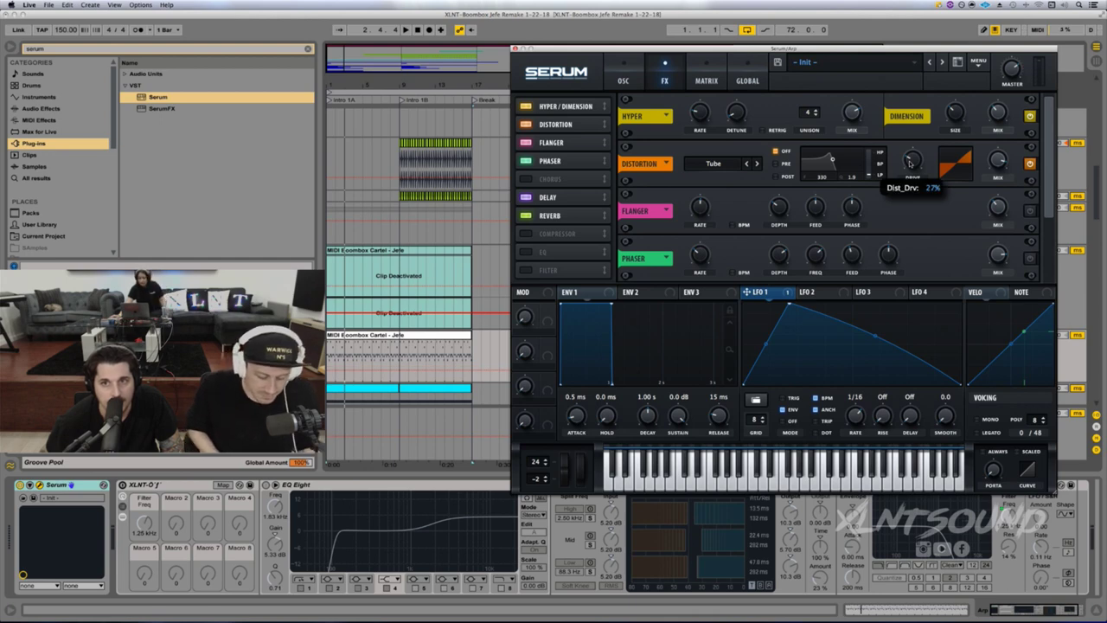
mouse_move(1001, 164)
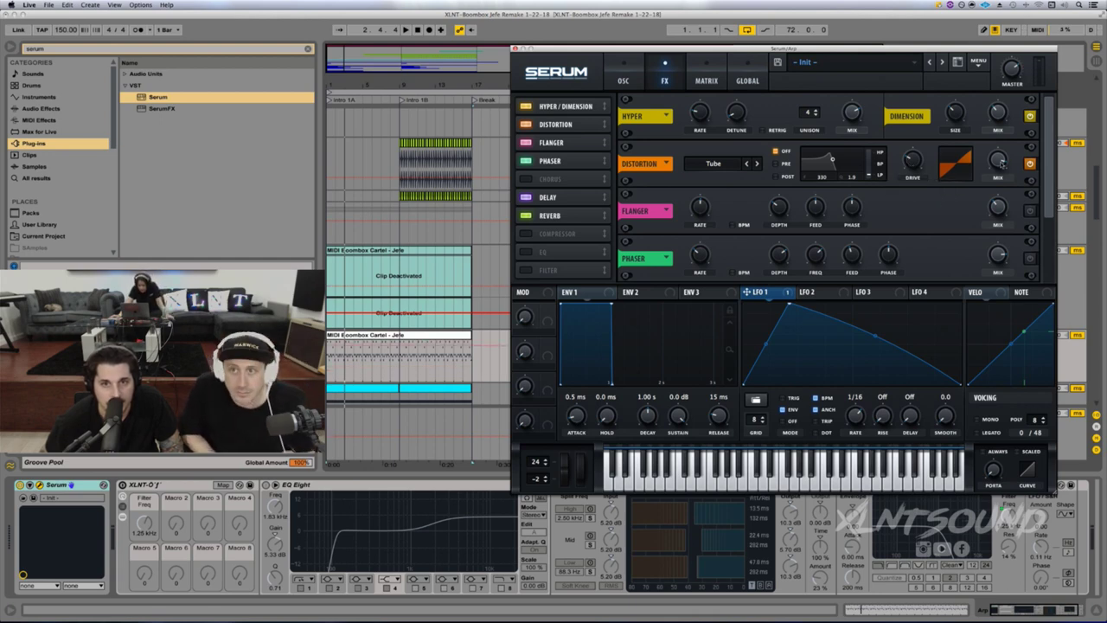
key(space)
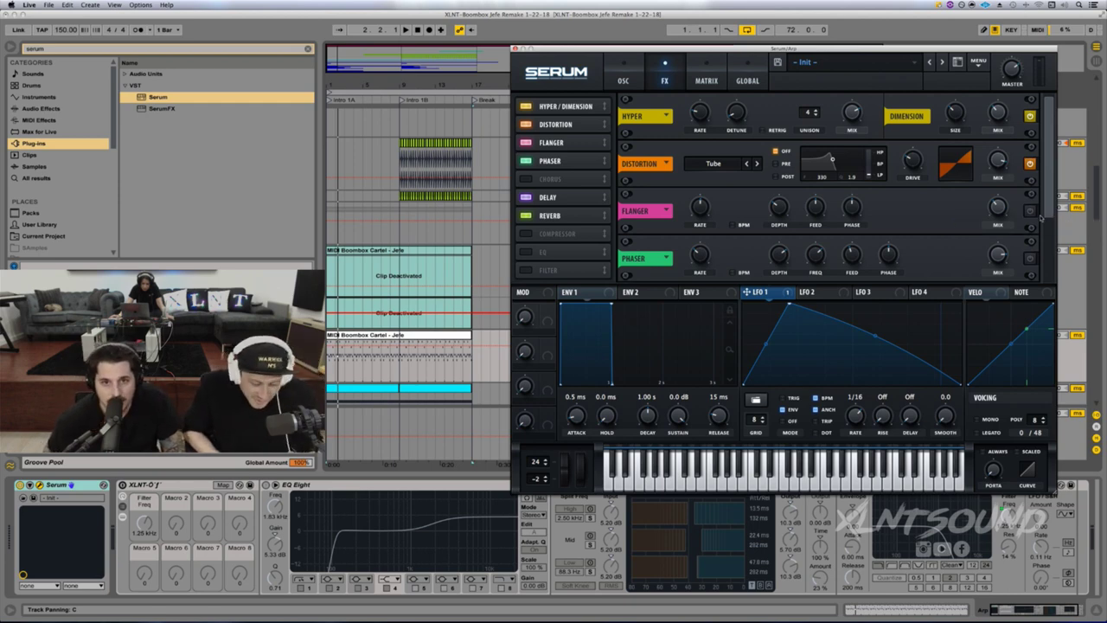
Step: Turn on the flanger effect and play the arp to hear it
click(1029, 210)
key(space)
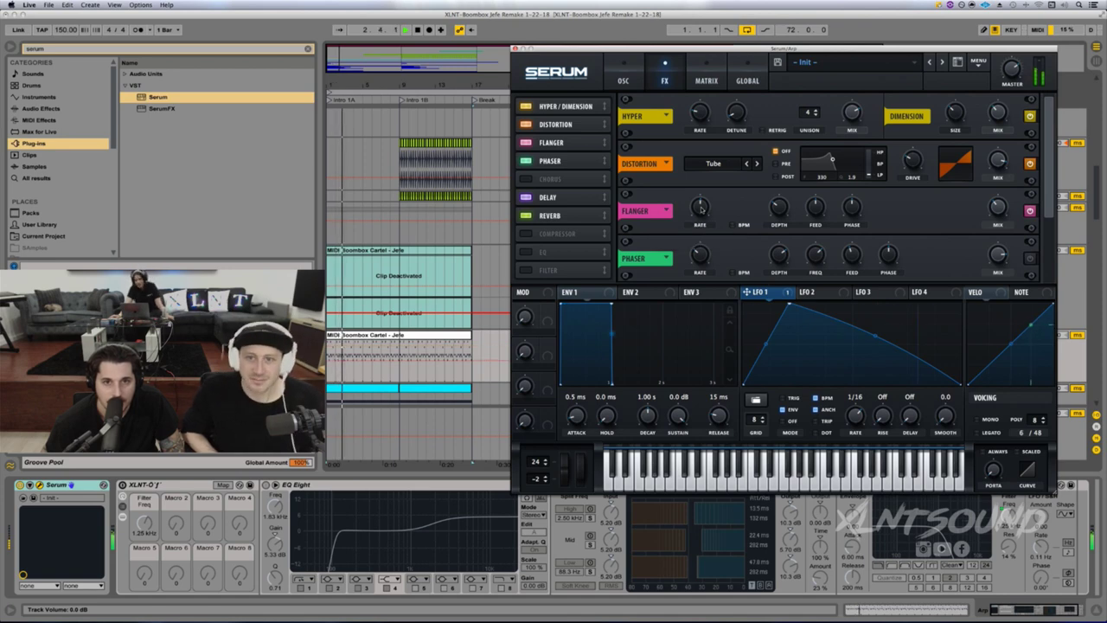
key(space)
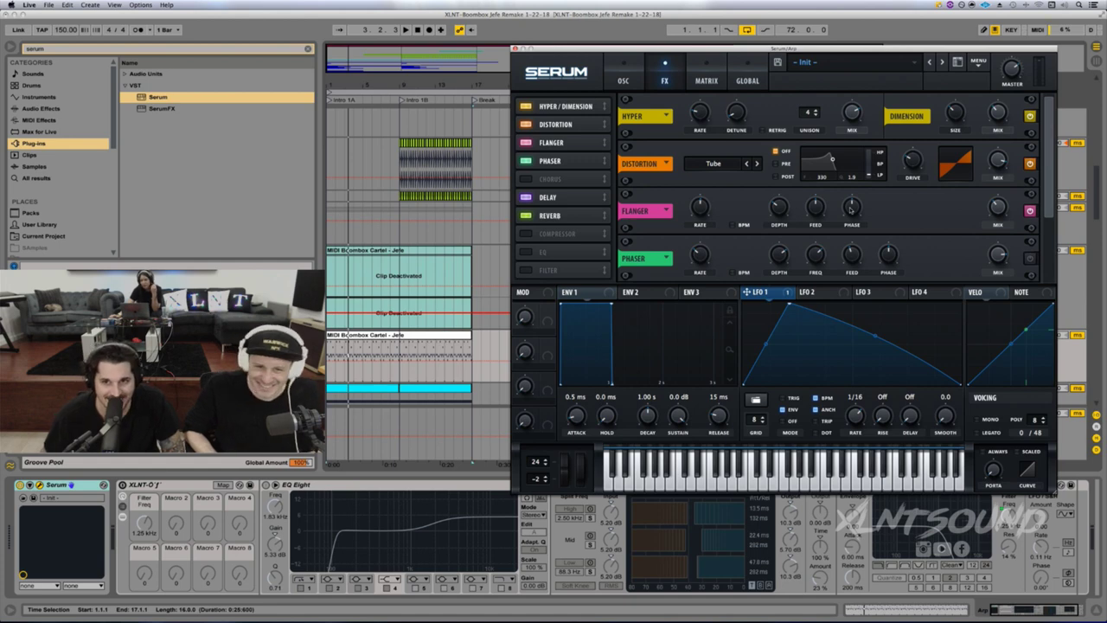
mouse_move(1007, 211)
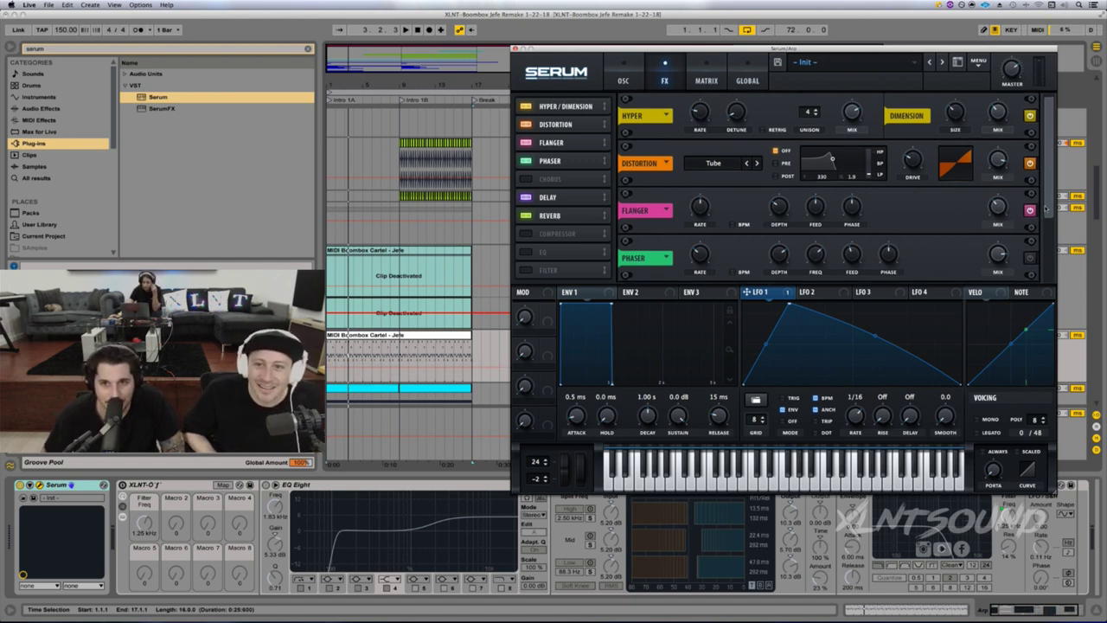
Step: Turn on the phaser effect in Serum's effects rack
scroll(1046, 222, down, 2)
click(1030, 234)
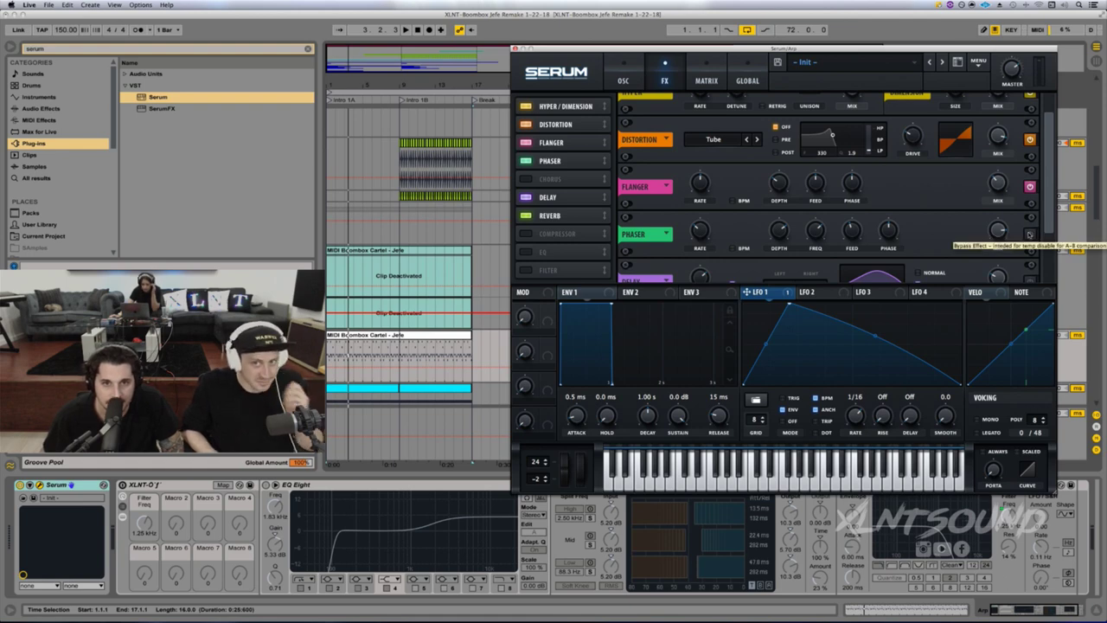
Step: Play the arp to hear the phaser effect, leaving the phaser switched on
key(space)
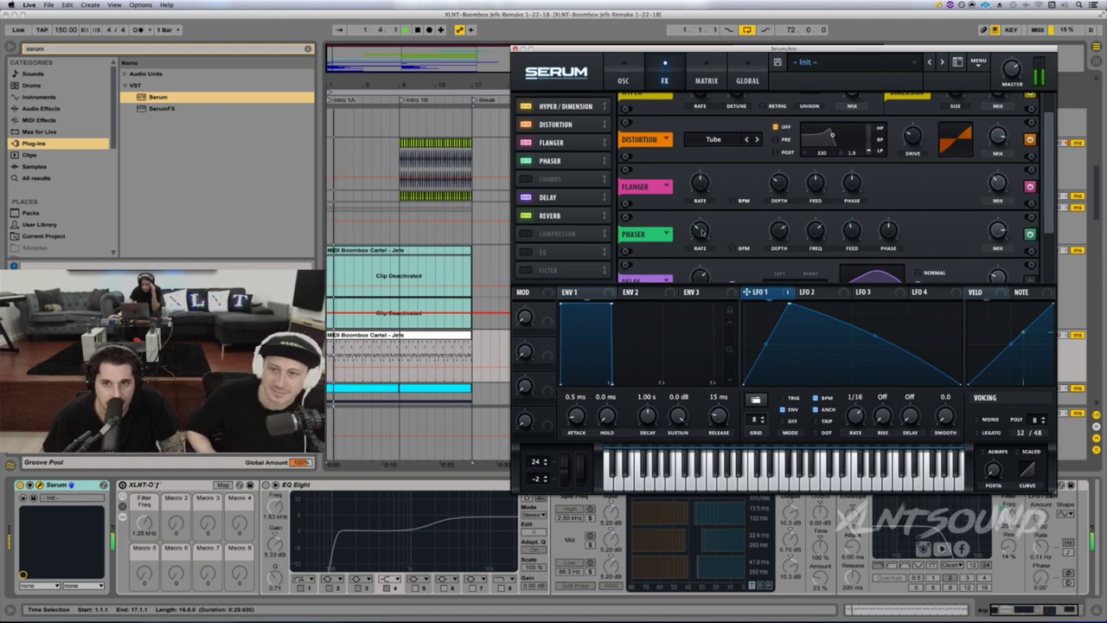
click(1032, 235)
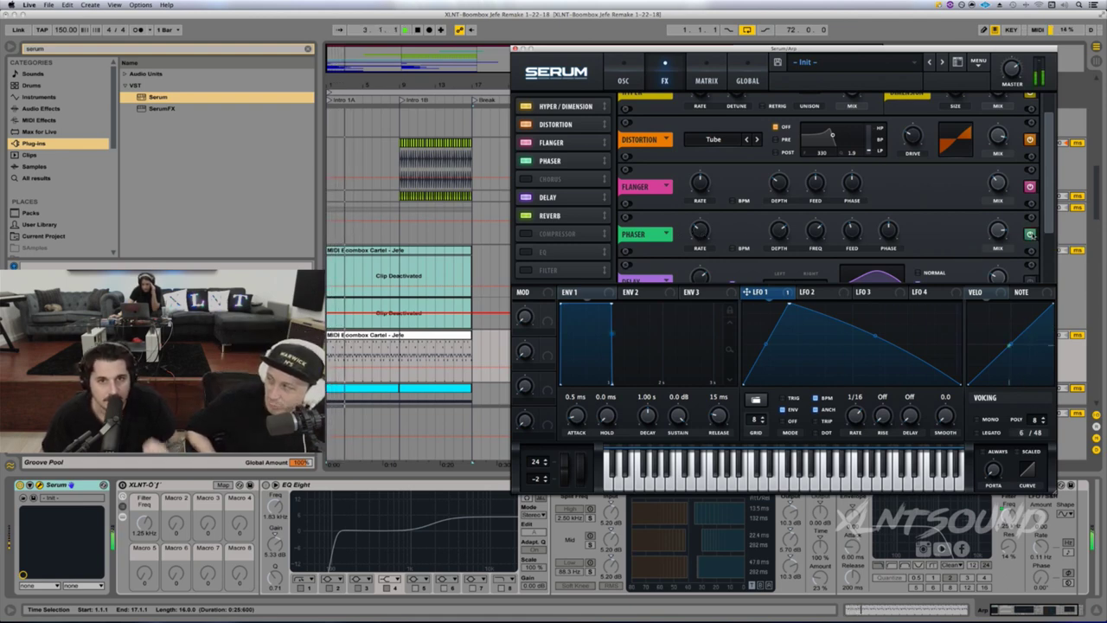
key(space)
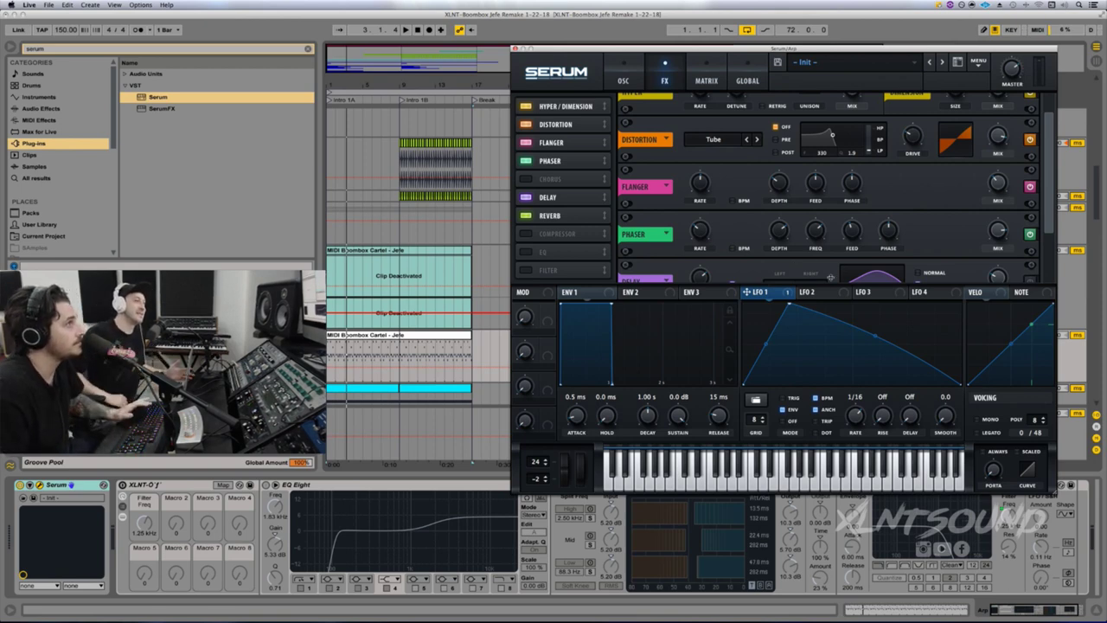
Step: Check the phaser's rate, depth, frequency, feedback, stereo phase and mix settings
click(700, 234)
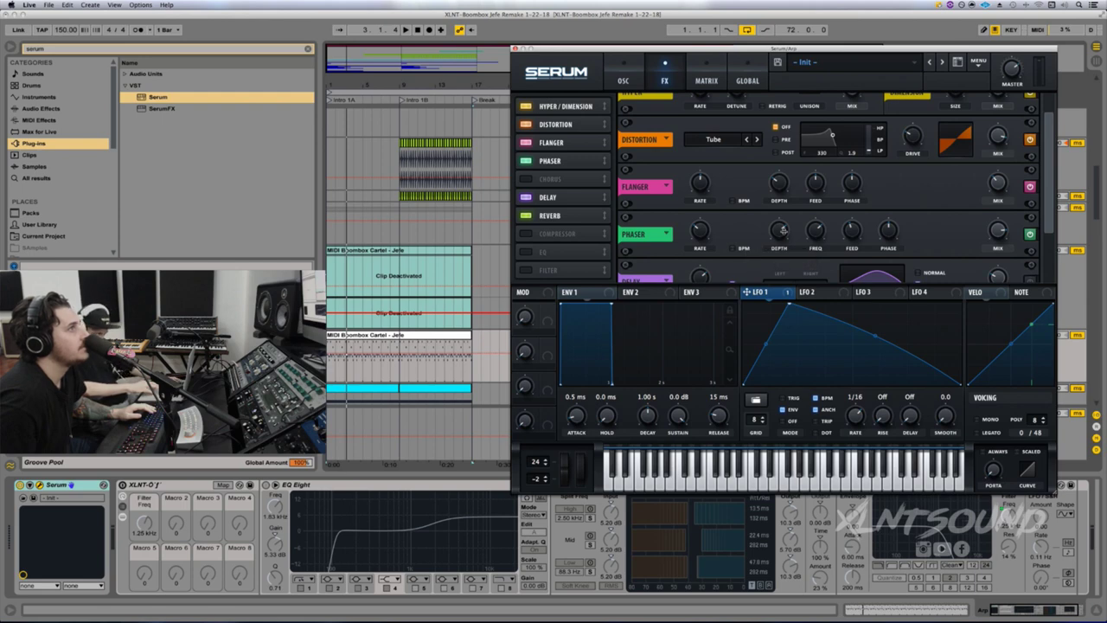
mouse_move(818, 232)
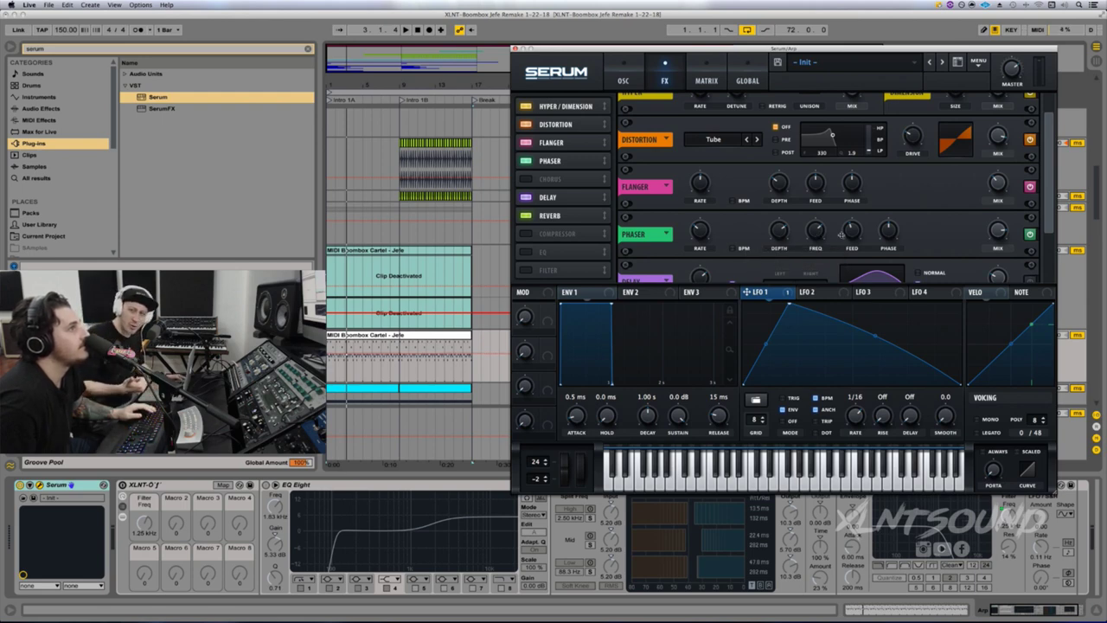
mouse_move(853, 232)
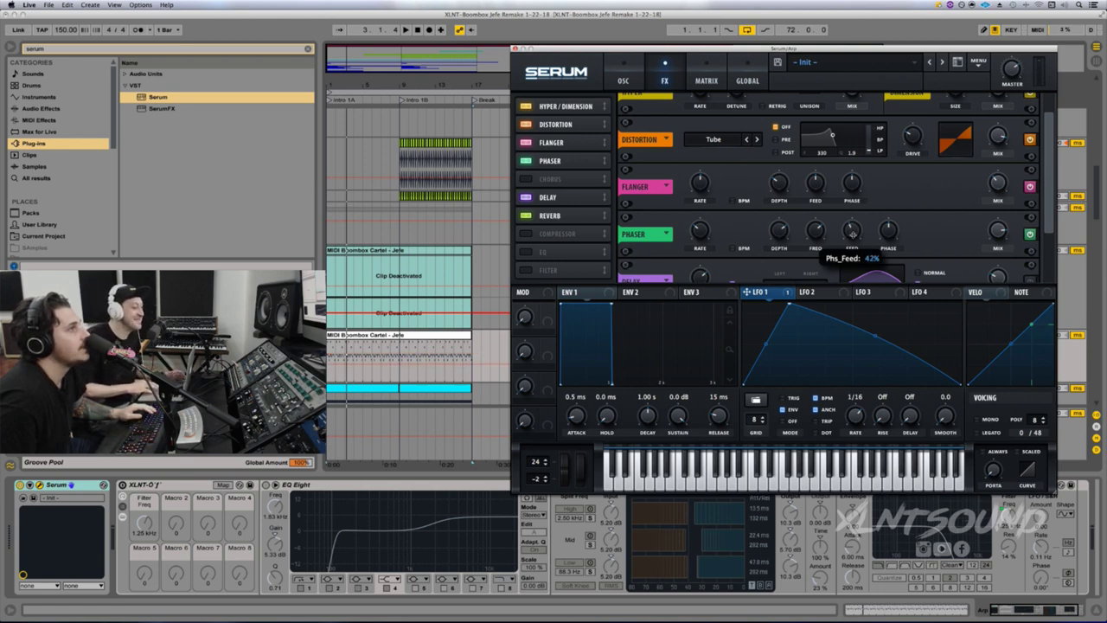
mouse_move(888, 233)
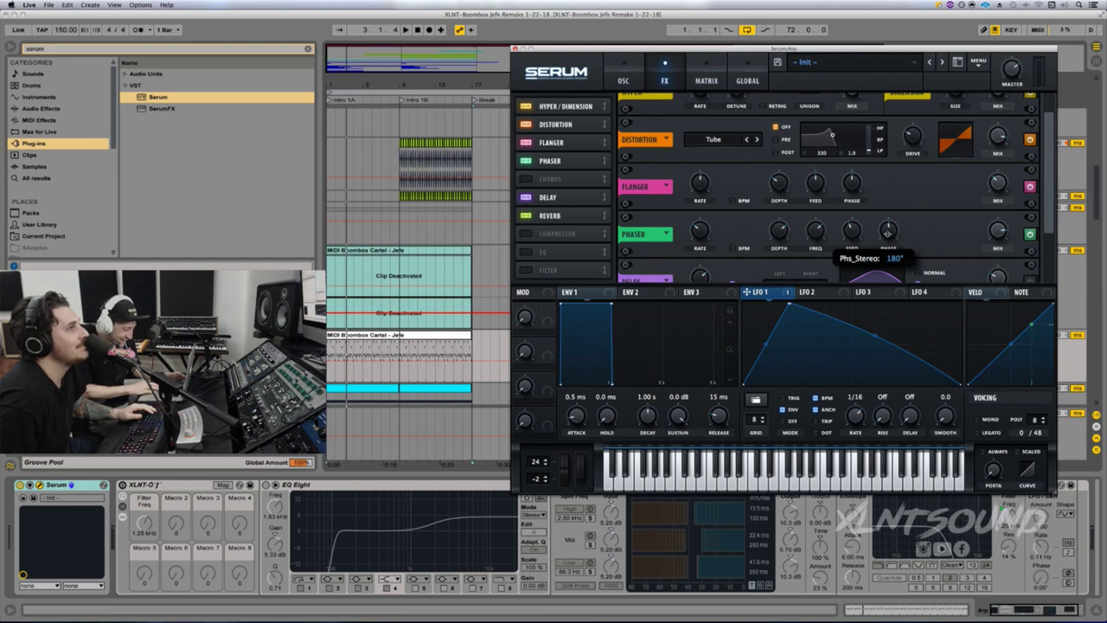
mouse_move(998, 231)
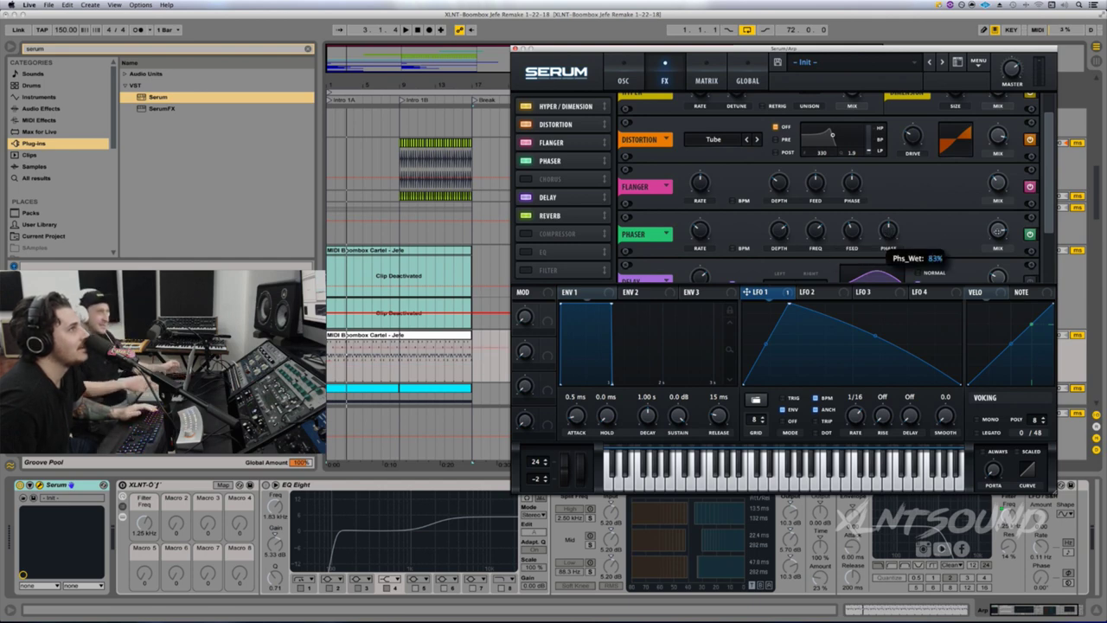
Step: Turn on the ping-pong delay effect while the arp plays and check its mix
scroll(1008, 229, down, 3)
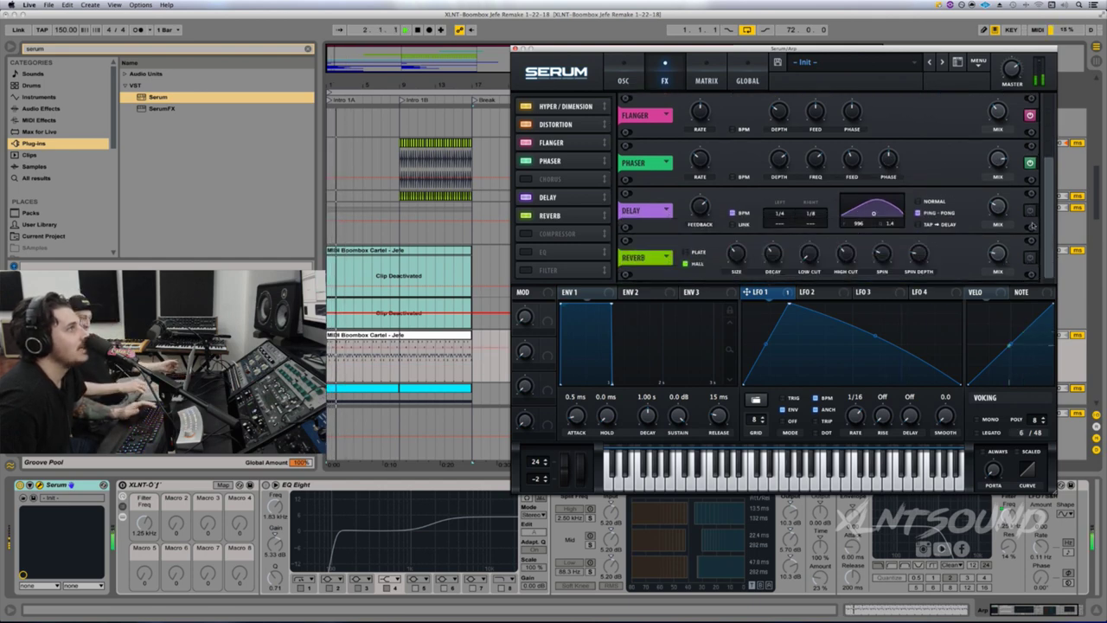
click(1030, 211)
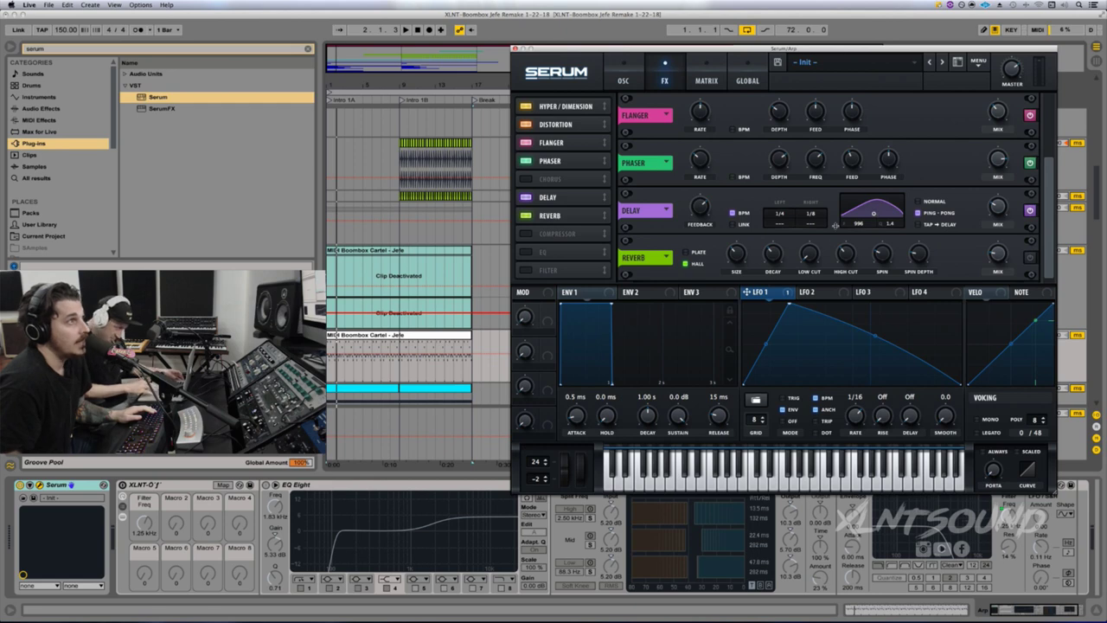
mouse_move(999, 206)
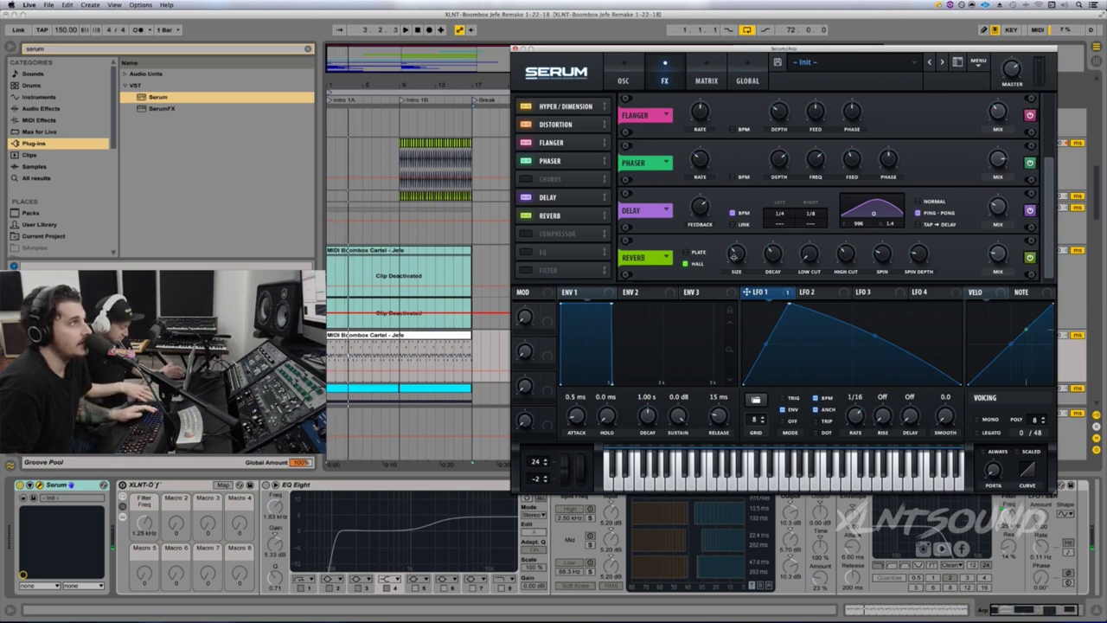
Step: Turn on the Hall reverb, check its decay, high cut, spin depth and mix, and play the arp
mouse_move(769, 254)
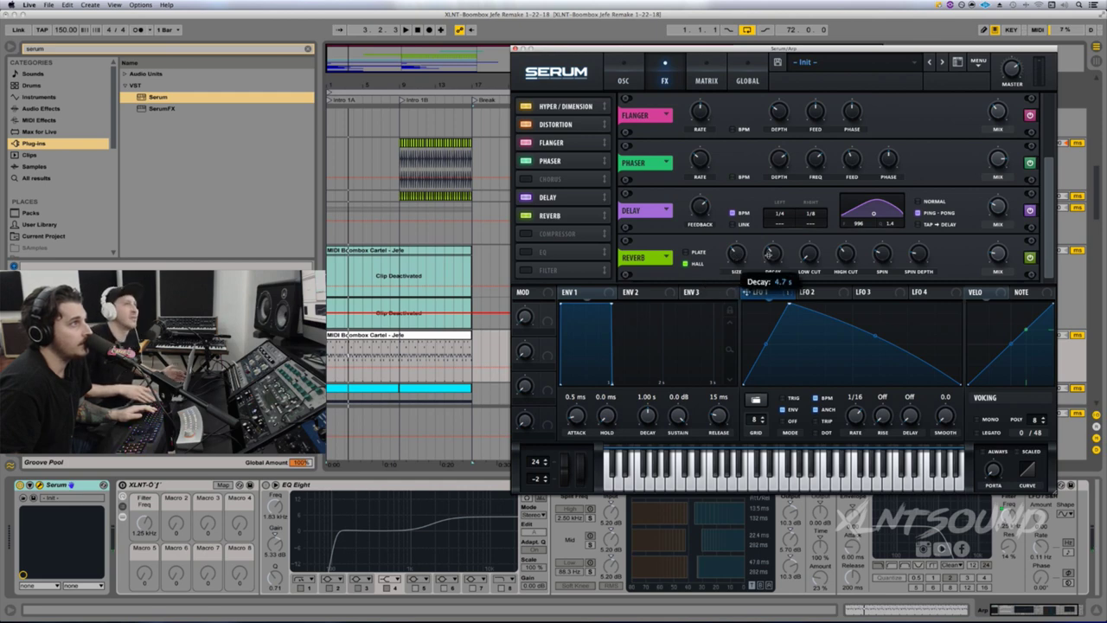
mouse_move(848, 257)
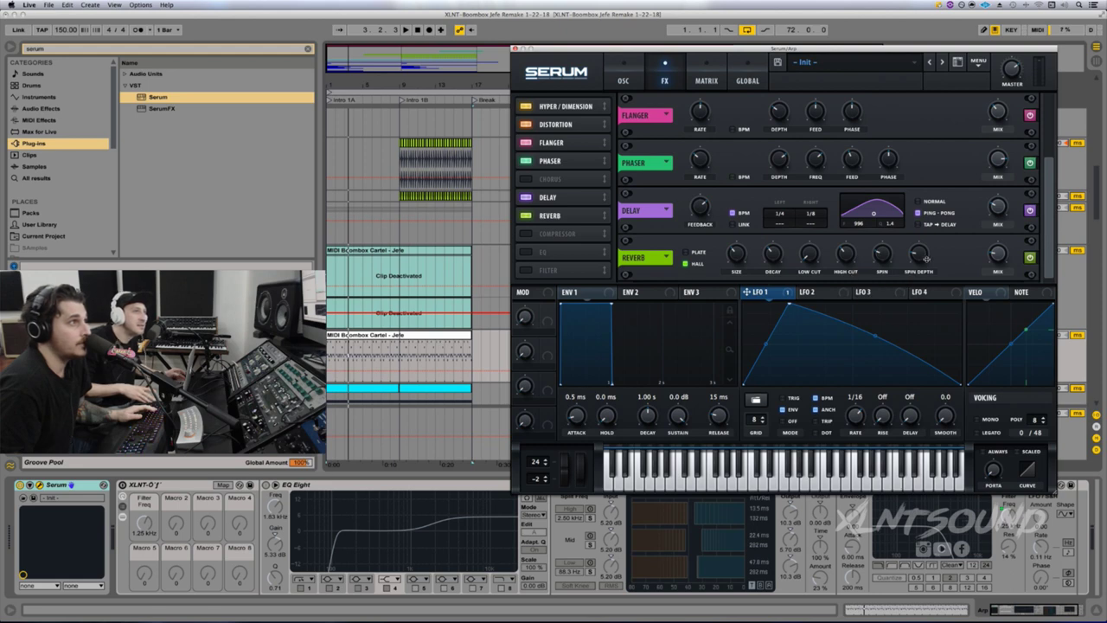
mouse_move(923, 257)
mouse_move(999, 256)
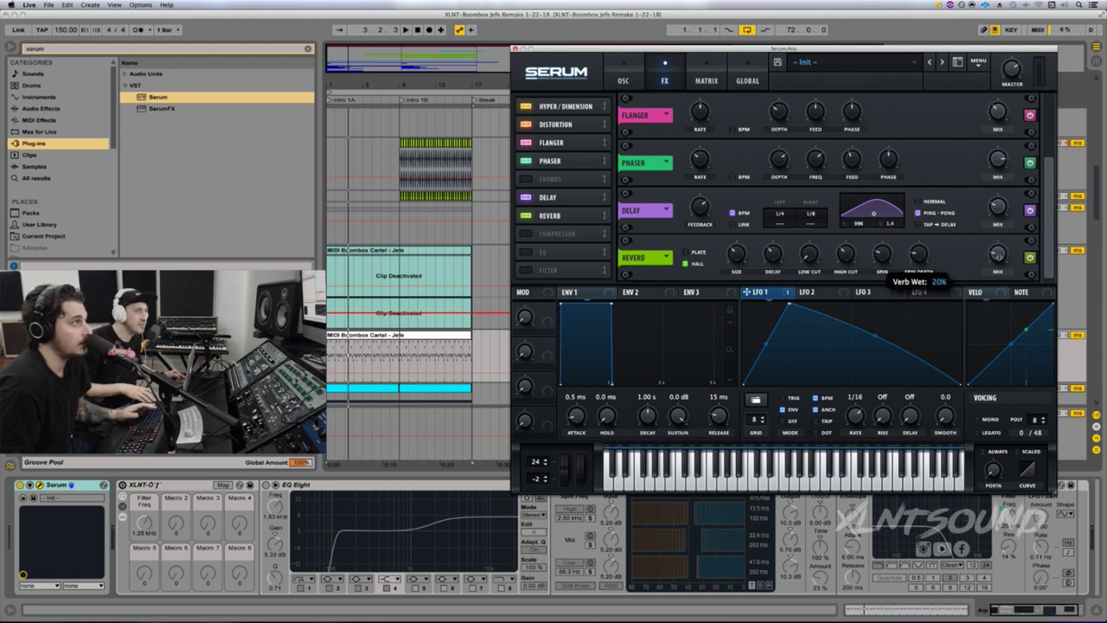
key(space)
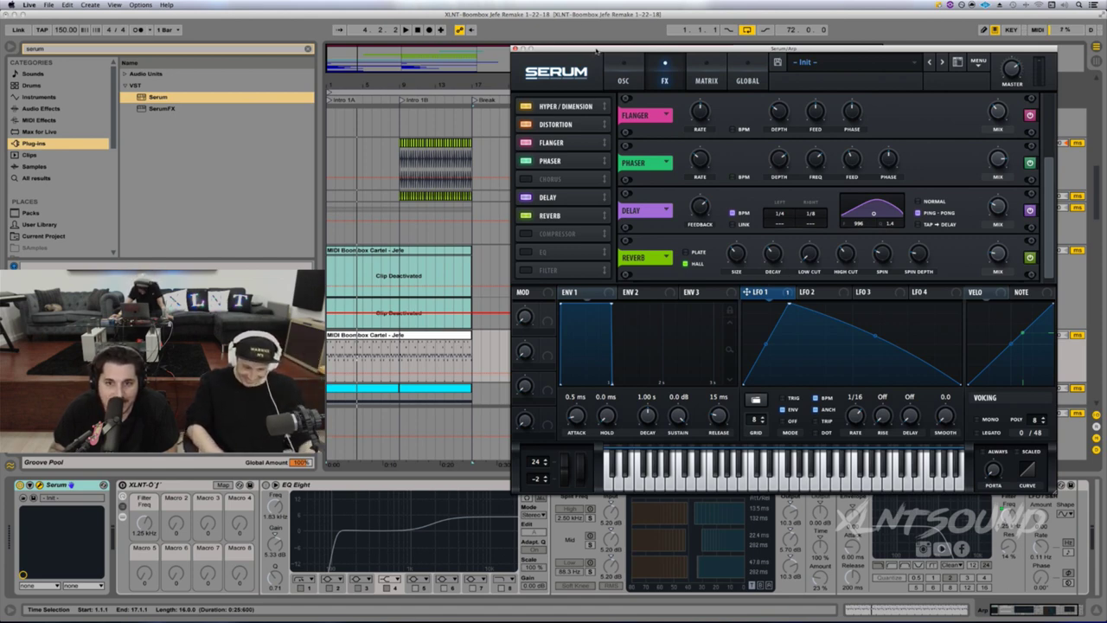
Step: Move the Serum window clear of the device chain and enable the arp's effect rack with OTT and Auto Filter bypassed
drag(596, 50, 593, 26)
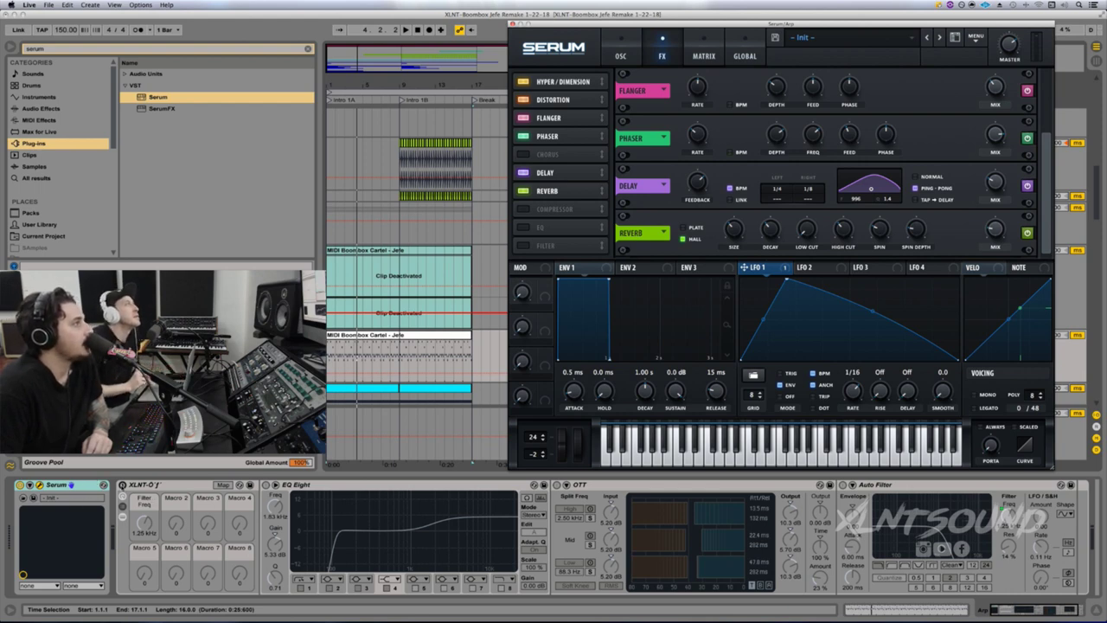
click(123, 486)
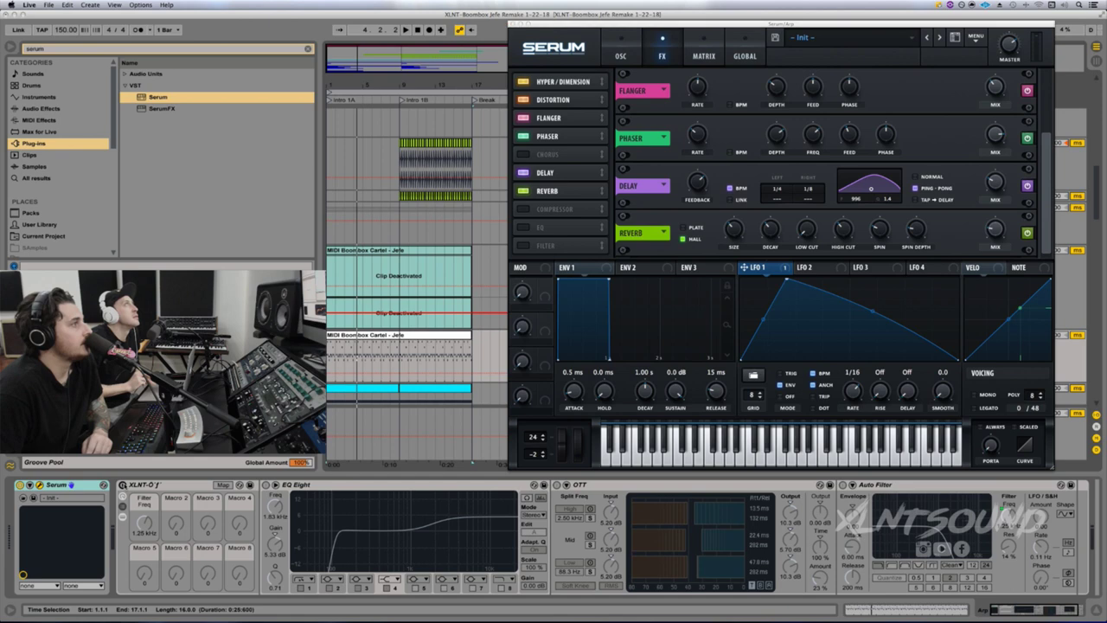
click(556, 485)
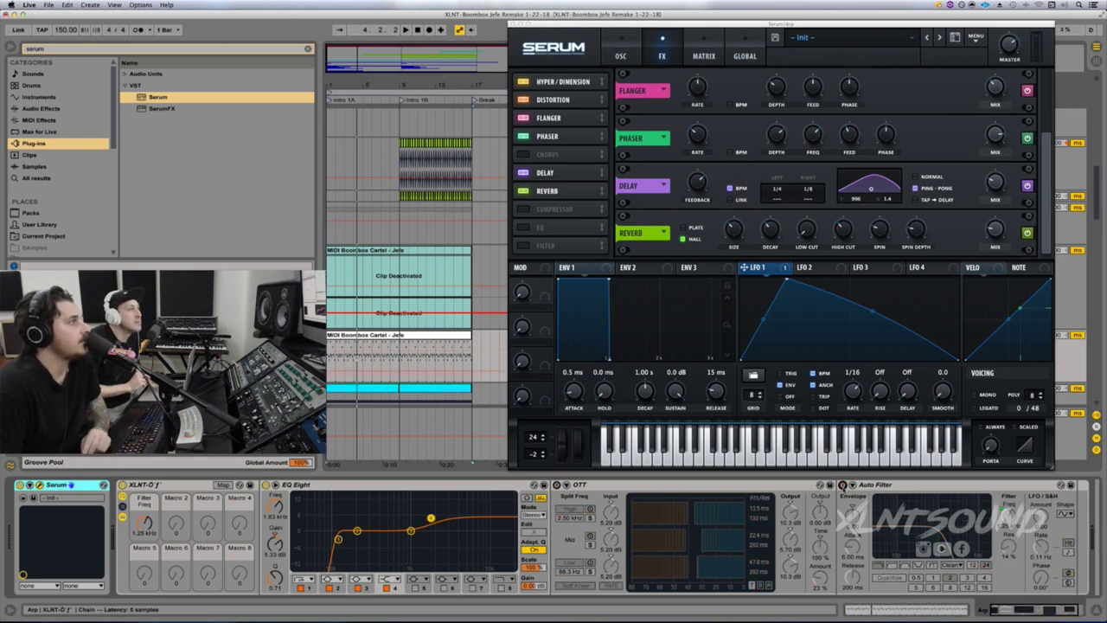
Step: Select the EQ Eight in the arp's effect rack and play the arp to hear it
click(406, 532)
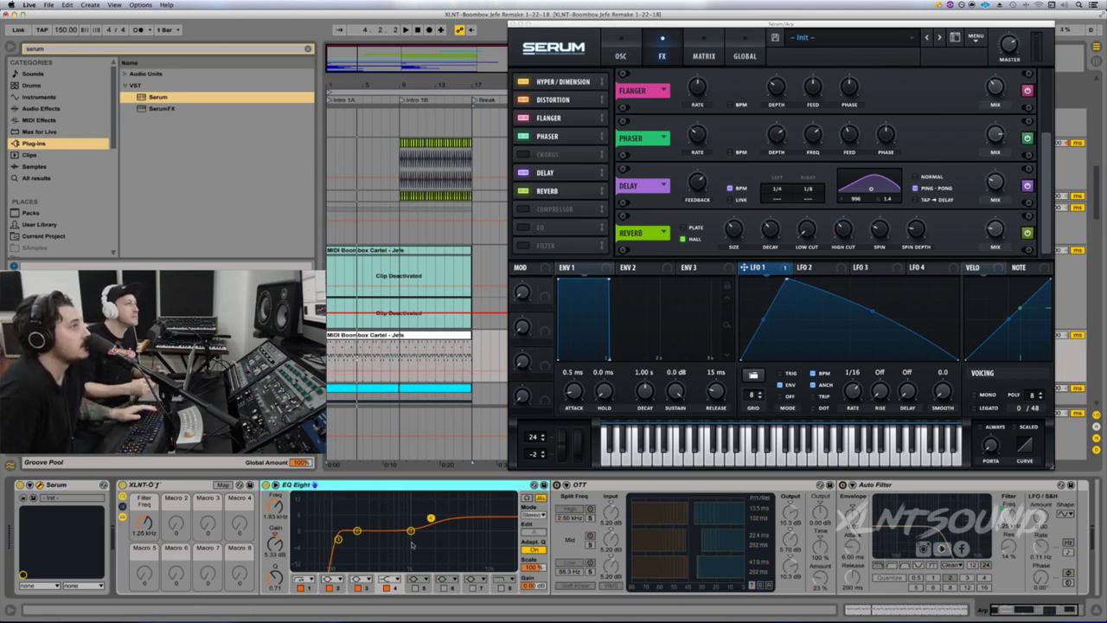
key(space)
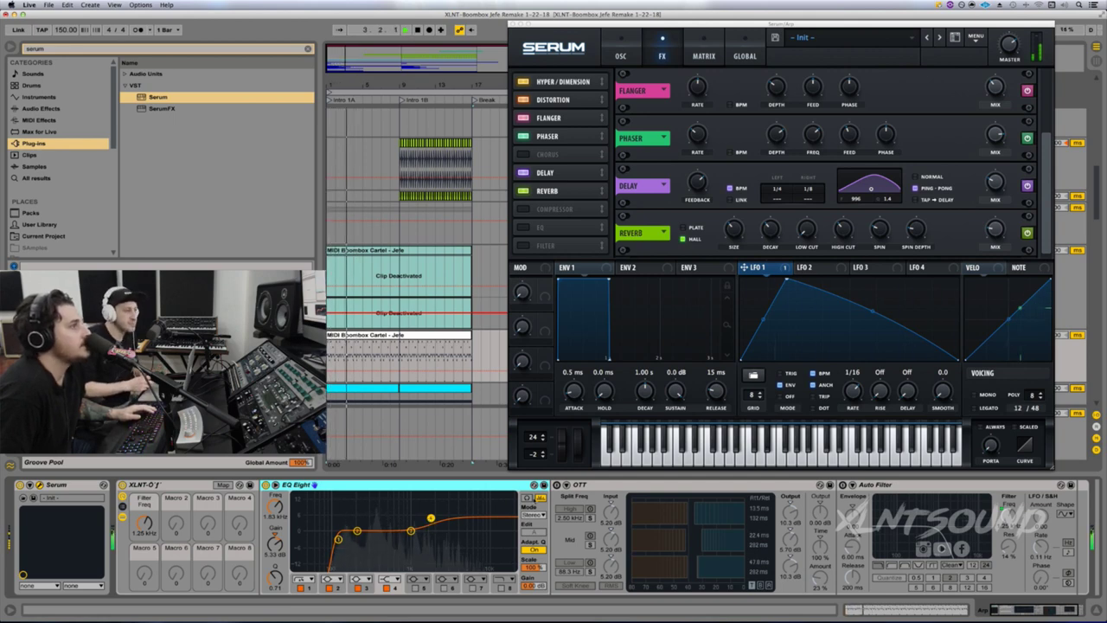
key(space)
Step: Turn on OTT and Auto Filter in the arp's rack and set the Filter Freq macro to 1.31 kHz during playback
click(557, 485)
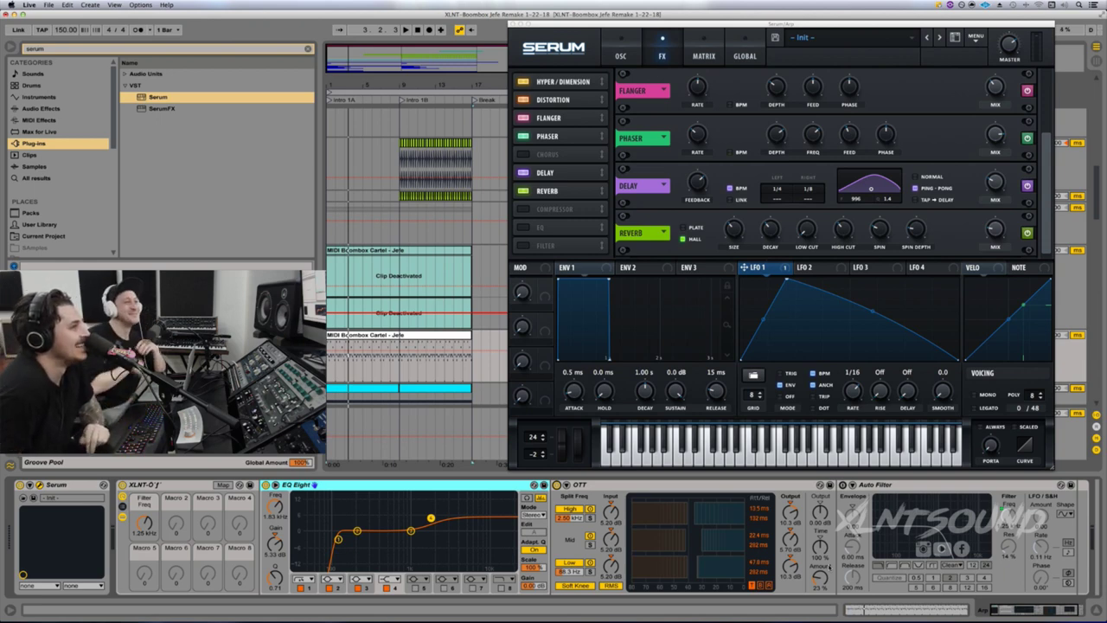
click(815, 587)
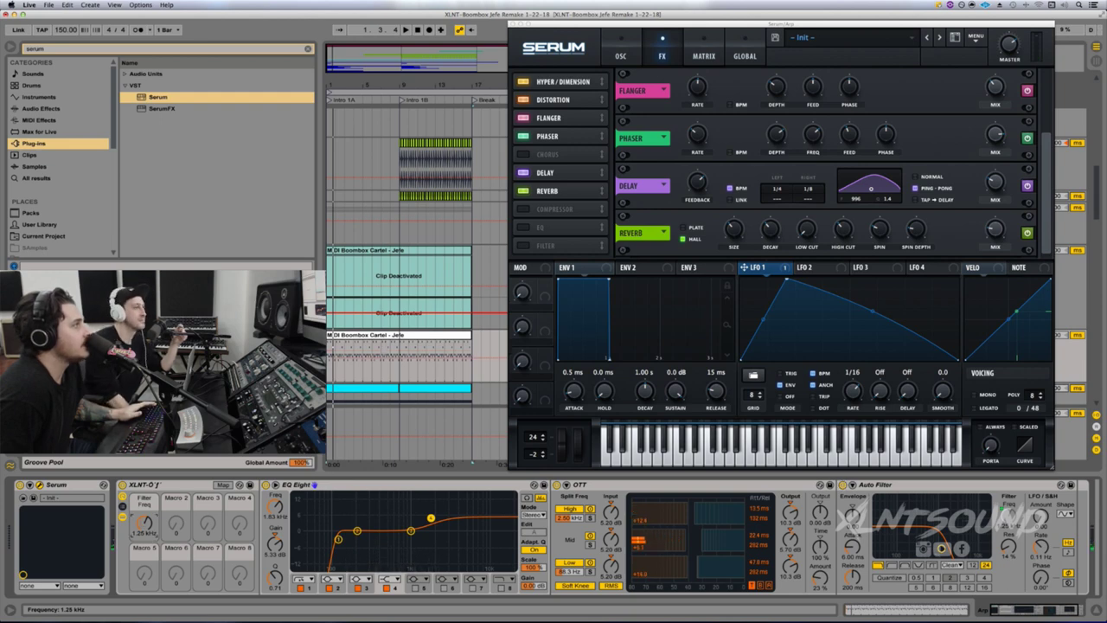
key(space)
mouse_move(145, 523)
mouse_down()
mouse_move(145, 585)
mouse_move(144, 490)
mouse_move(144, 571)
mouse_move(145, 490)
mouse_move(144, 528)
mouse_up()
key(space)
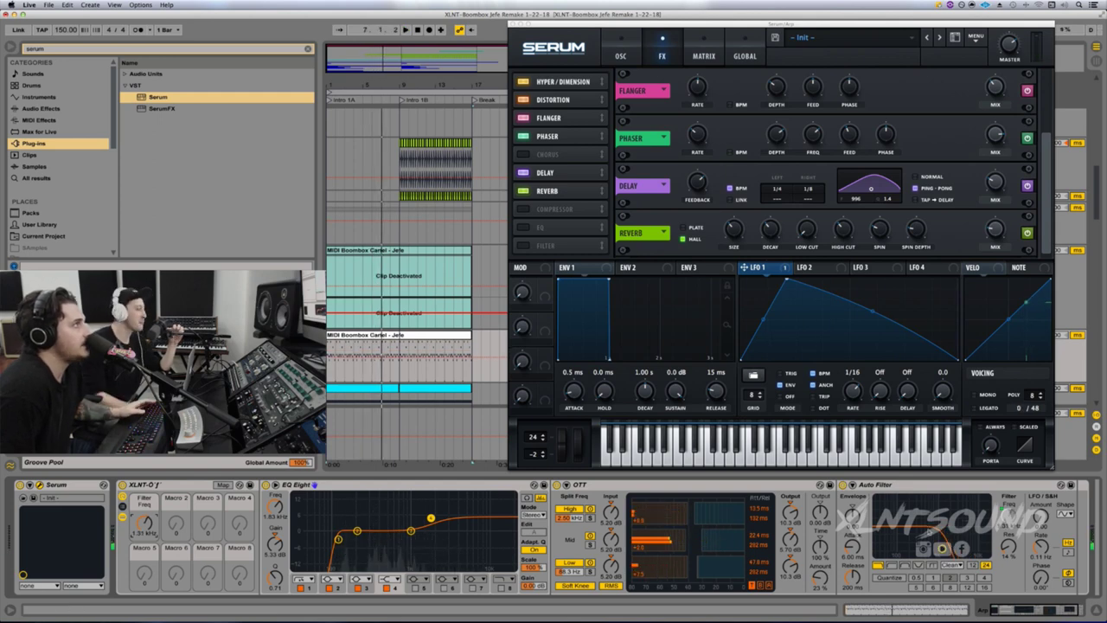
Step: Close the Serum window and play the arrangement from the start of Intro 1B at bar 9
click(511, 25)
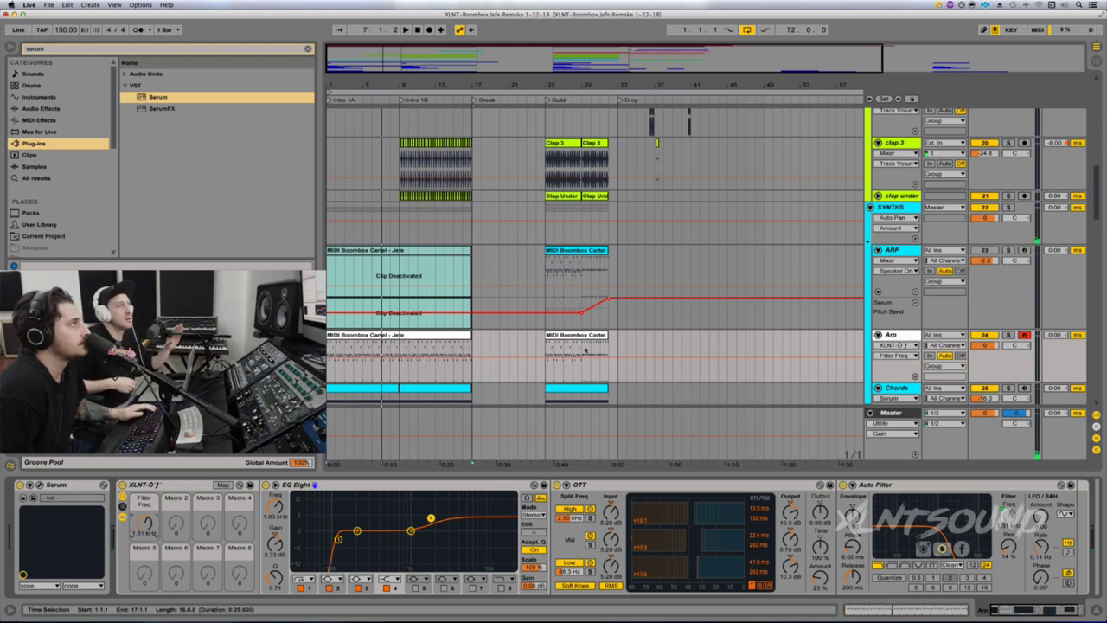
click(404, 208)
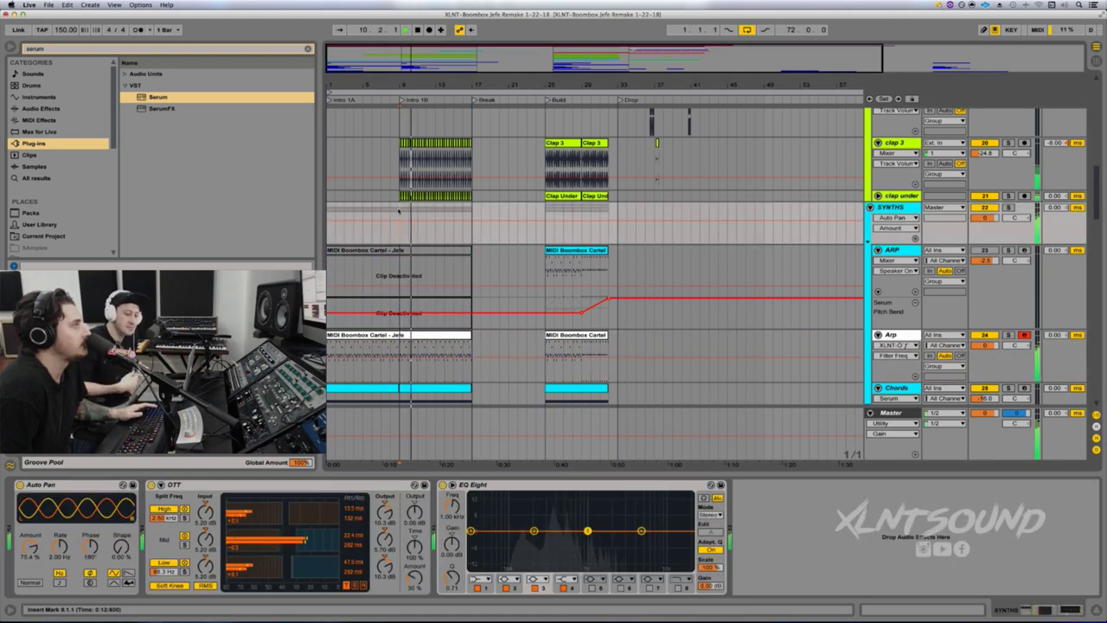
key(space)
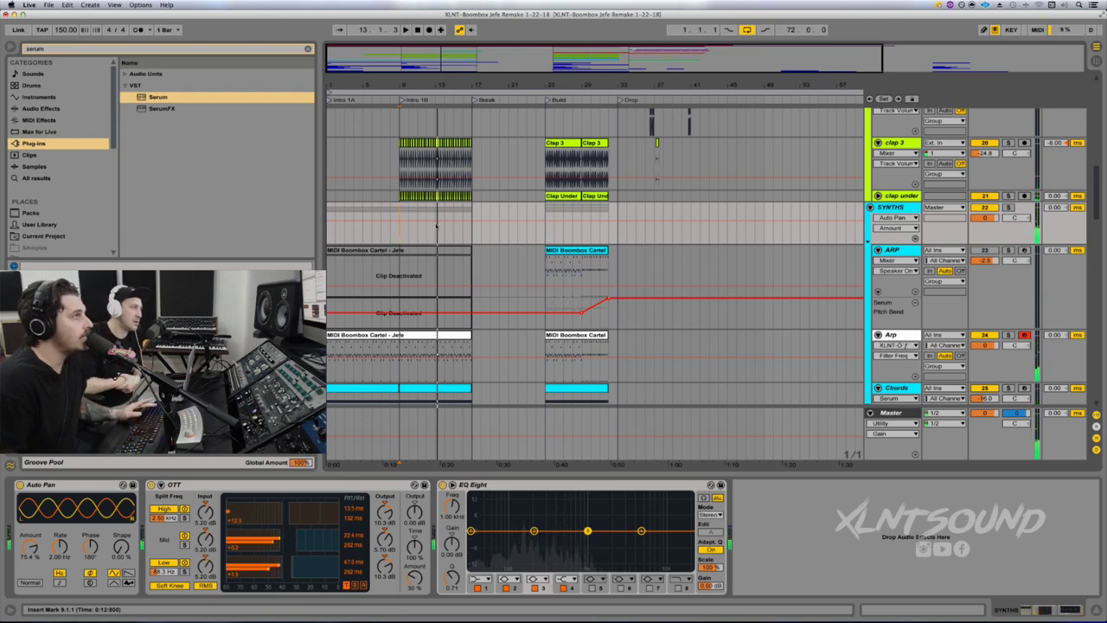
Step: Solo the Bits track and play its Boombox Cartel - Jefe clip in the Break section
scroll(486, 309, up, 5)
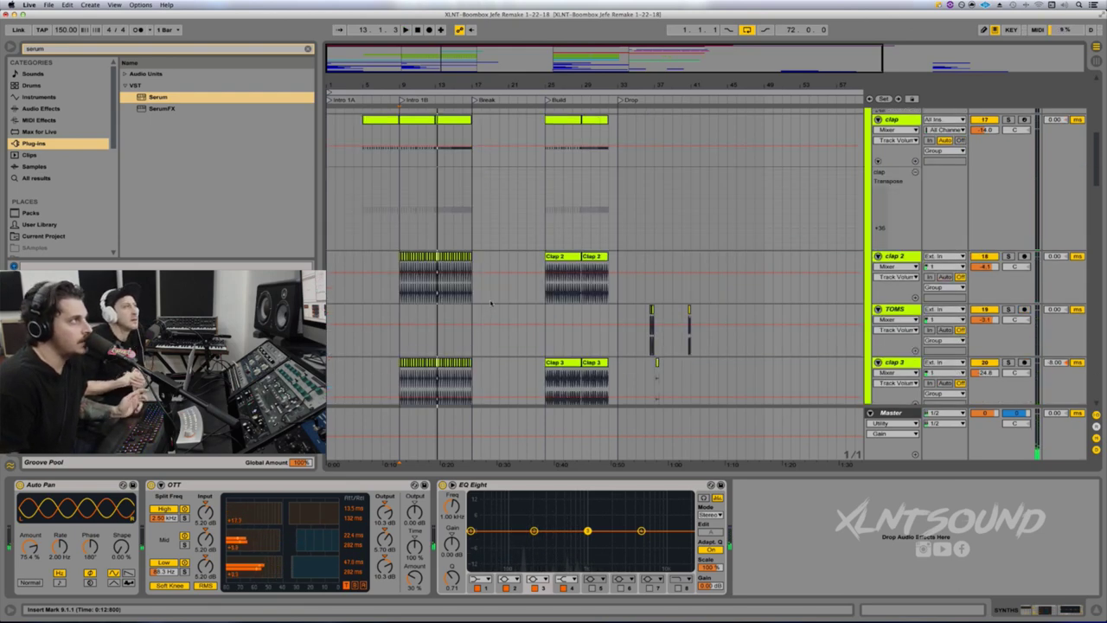
scroll(490, 302, up, 10)
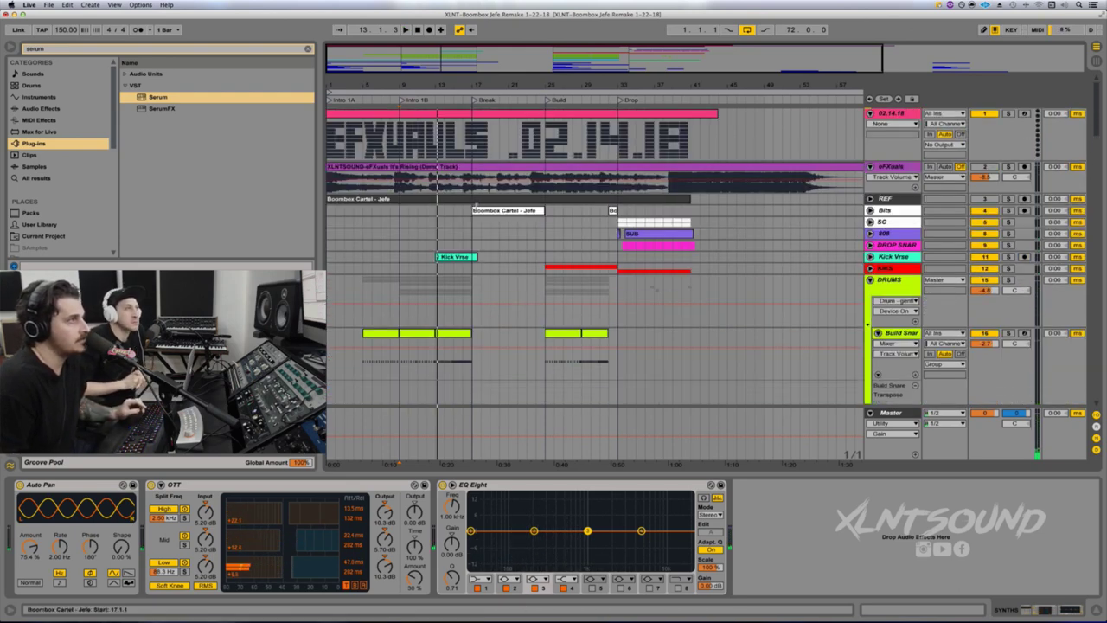
click(474, 222)
click(496, 210)
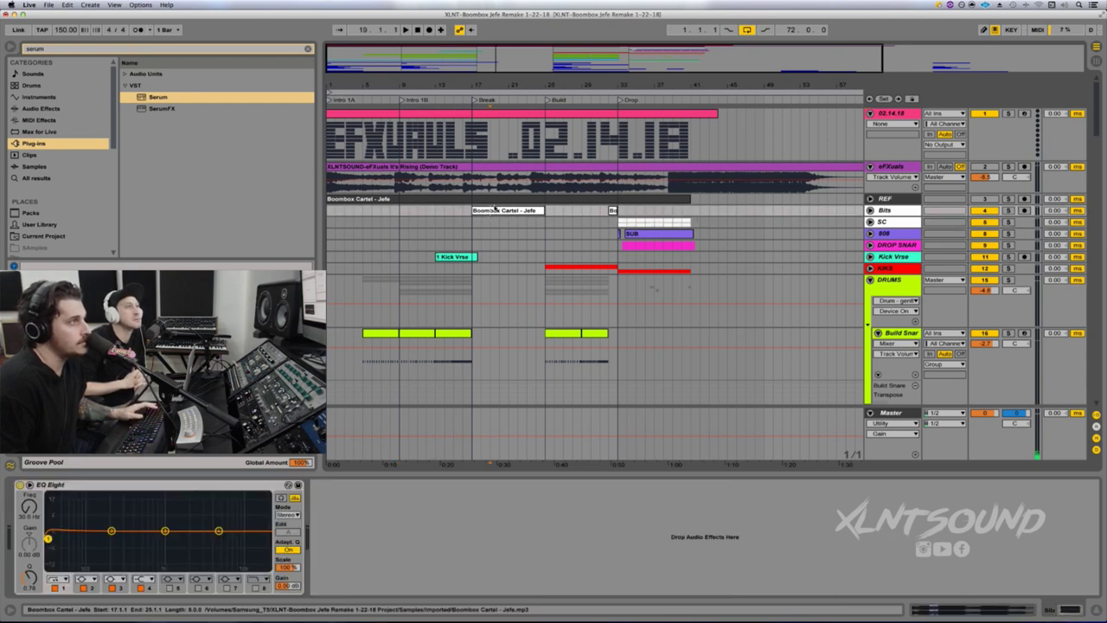
click(1009, 211)
key(space)
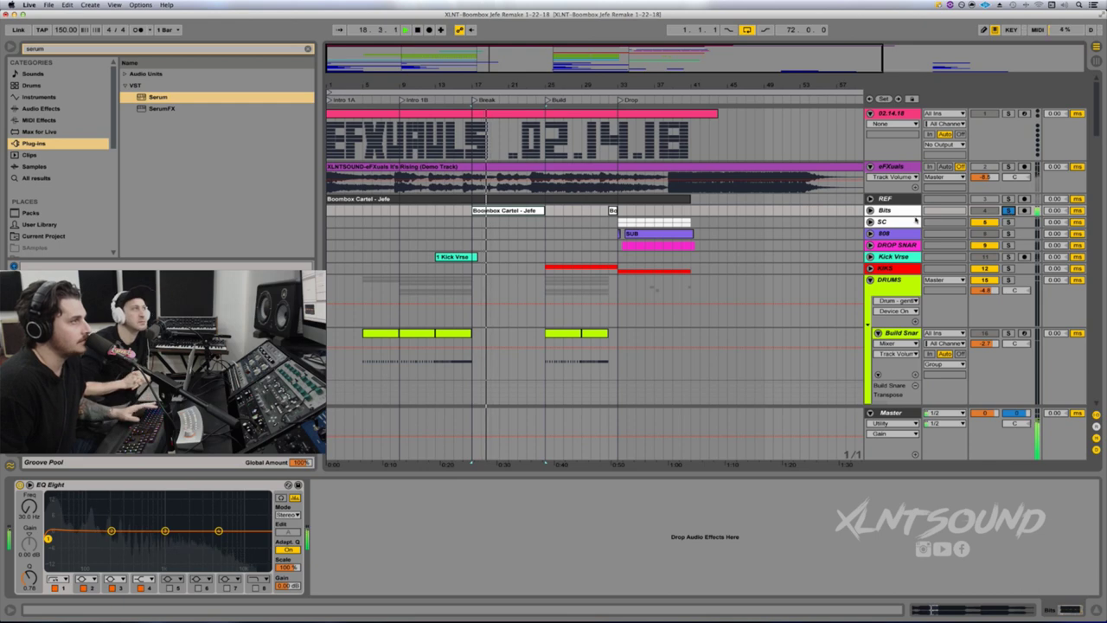
Step: Play the Build section from within the ARP track's Boombox Cartel clip
scroll(403, 227, down, 15)
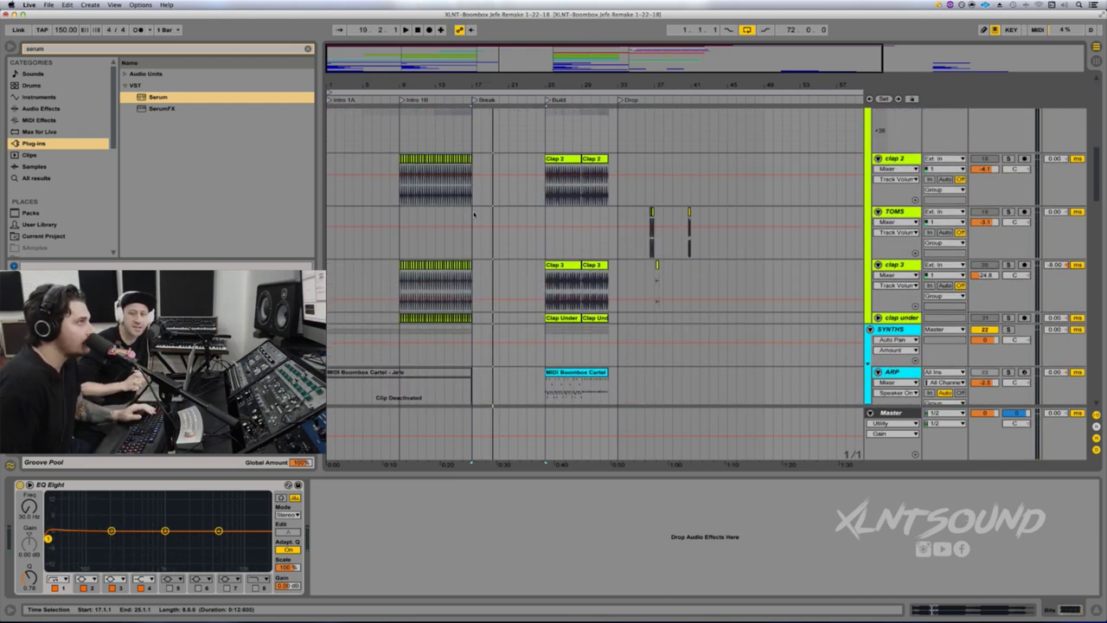
click(547, 248)
scroll(546, 247, down, 2)
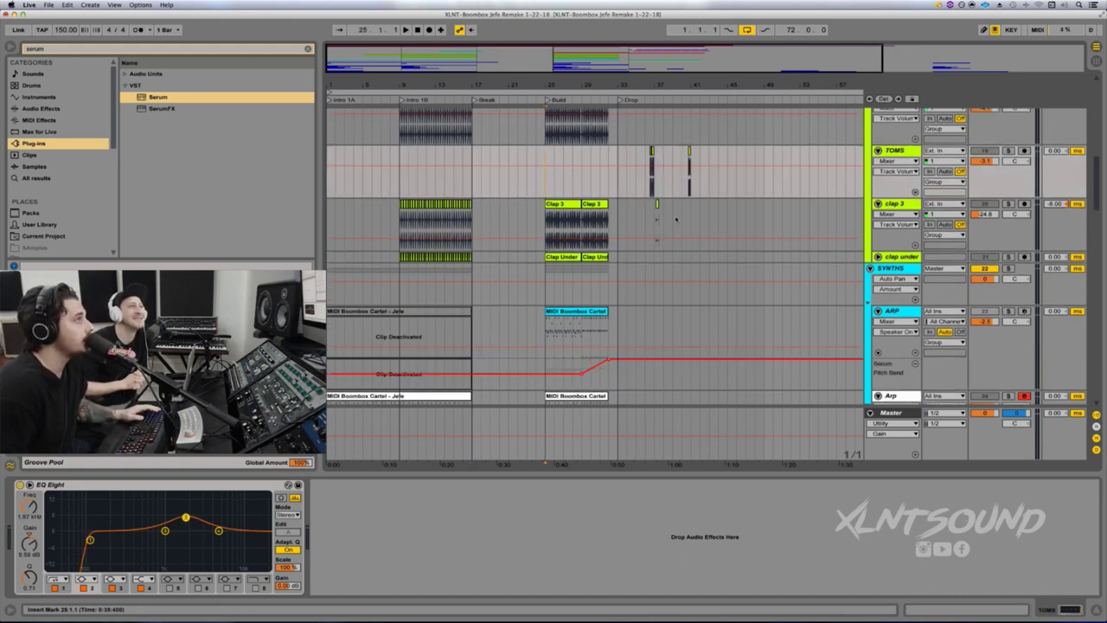
scroll(639, 215, down, 8)
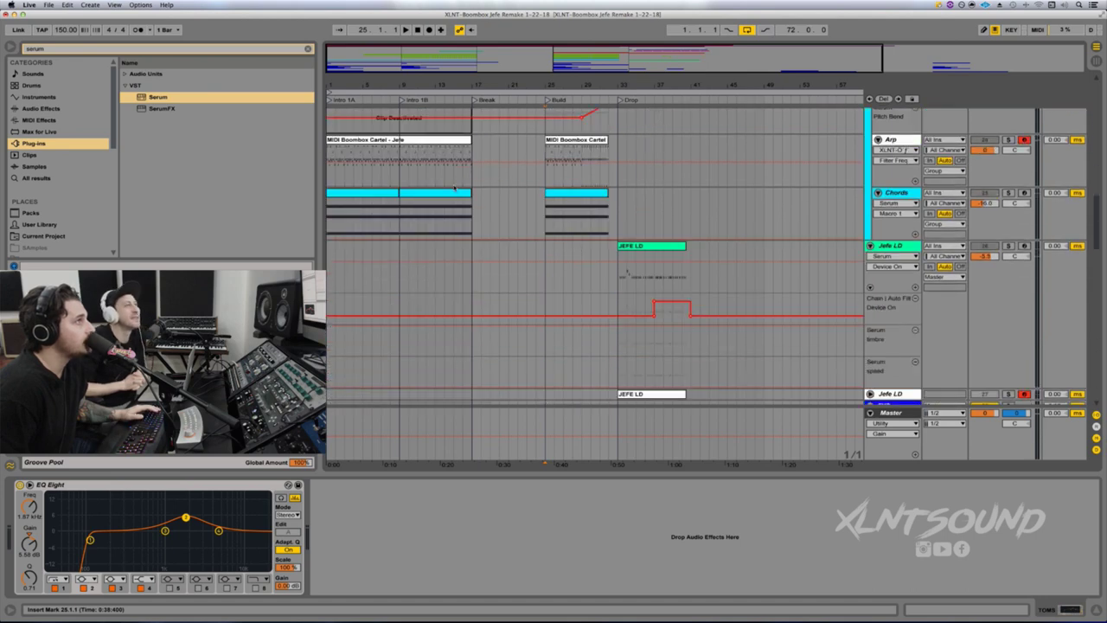
scroll(519, 195, down, 2)
scroll(590, 200, up, 1)
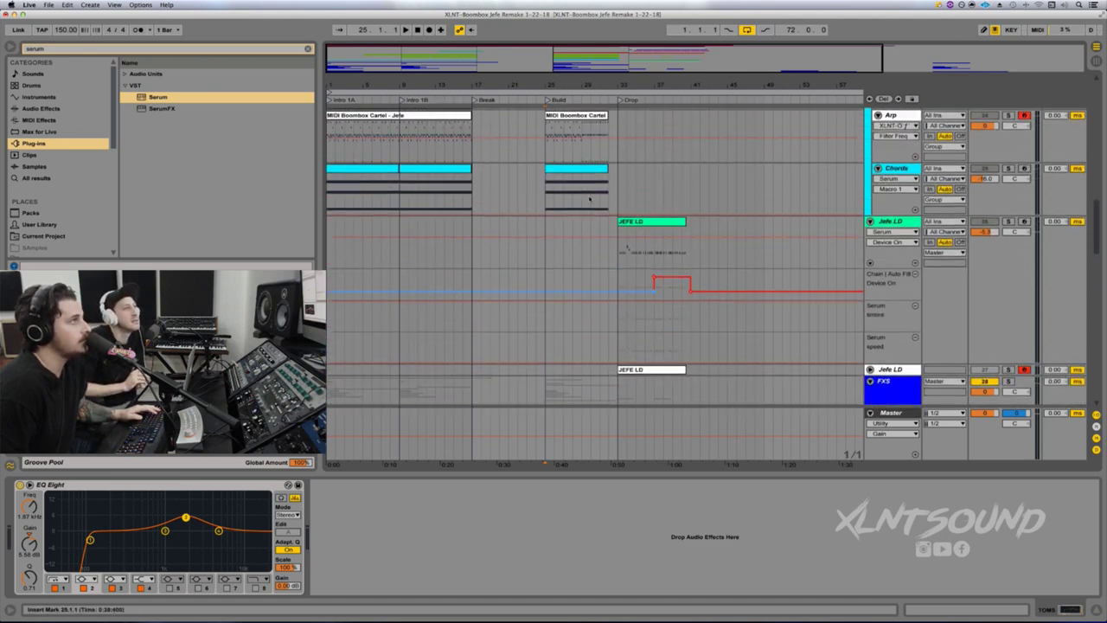
scroll(590, 200, up, 2)
click(591, 139)
key(space)
Step: Clear the active solo by way of the clap track and play the Build section with all tracks sounding
scroll(1066, 198, up, 12)
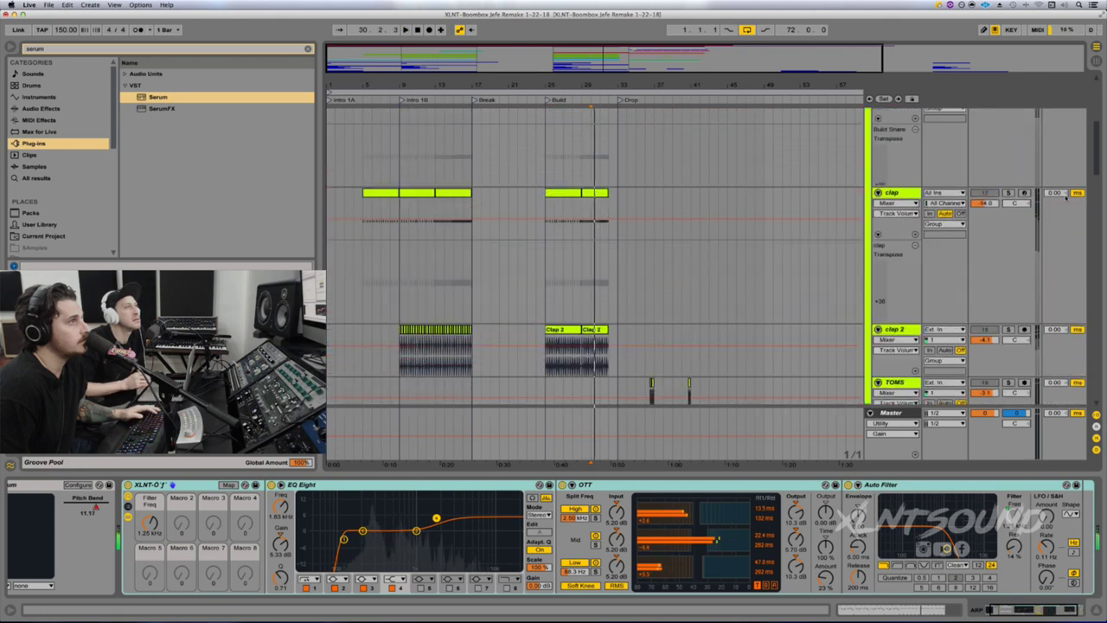
key(space)
click(1009, 194)
click(1009, 194)
key(space)
key(space)
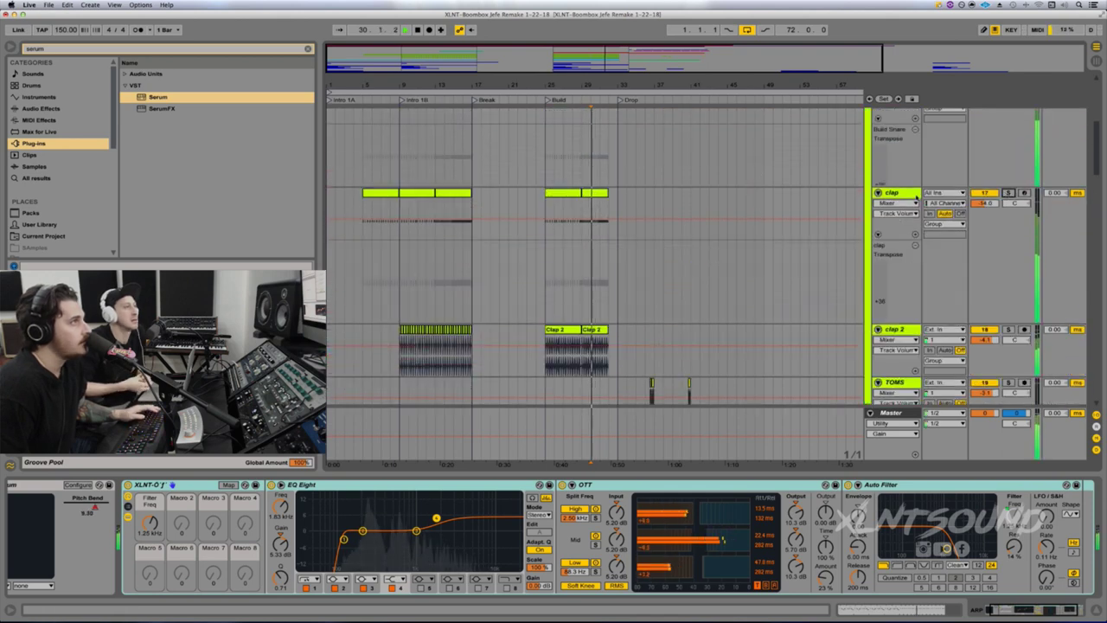
scroll(783, 202, up, 2)
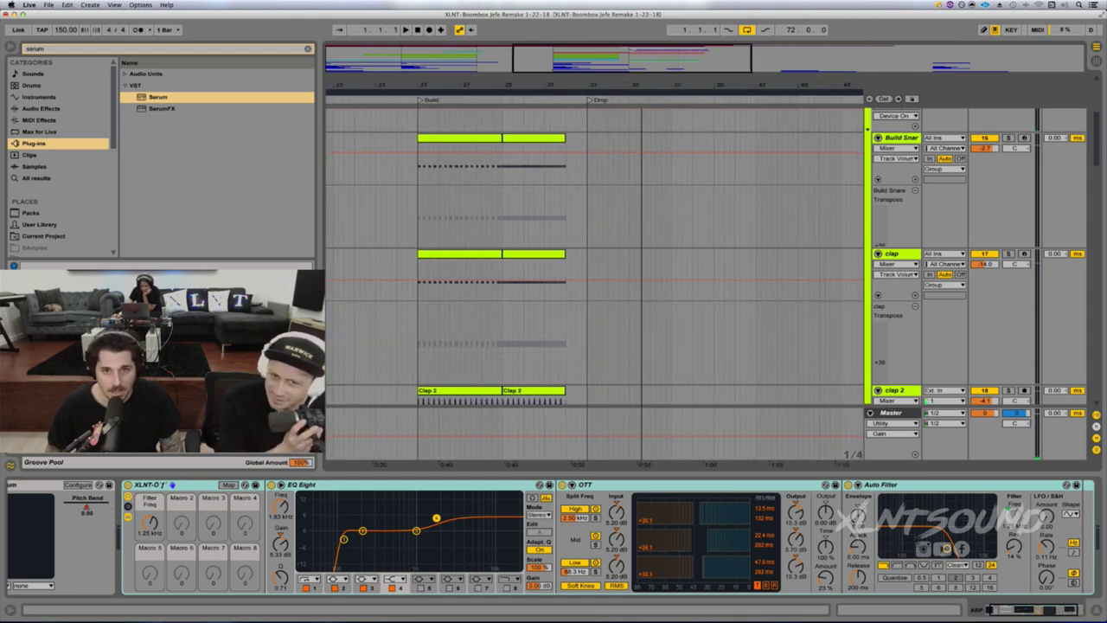
Step: Unfold the drop snare group and select the first Eptic Snare clip on the Snare track in the Drop
scroll(623, 157, up, 5)
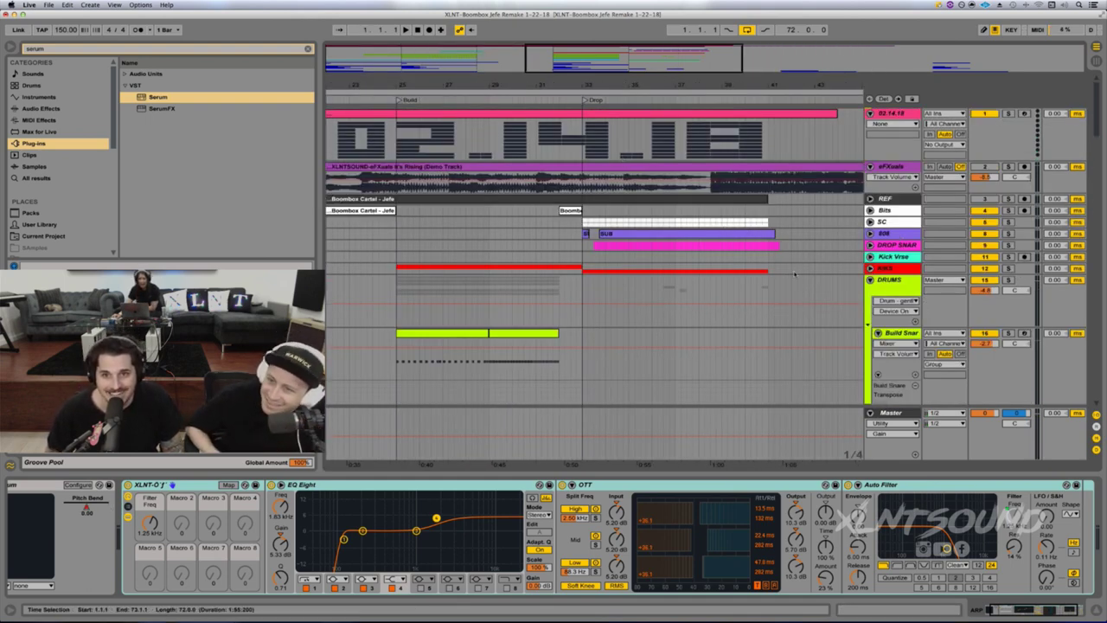
click(870, 245)
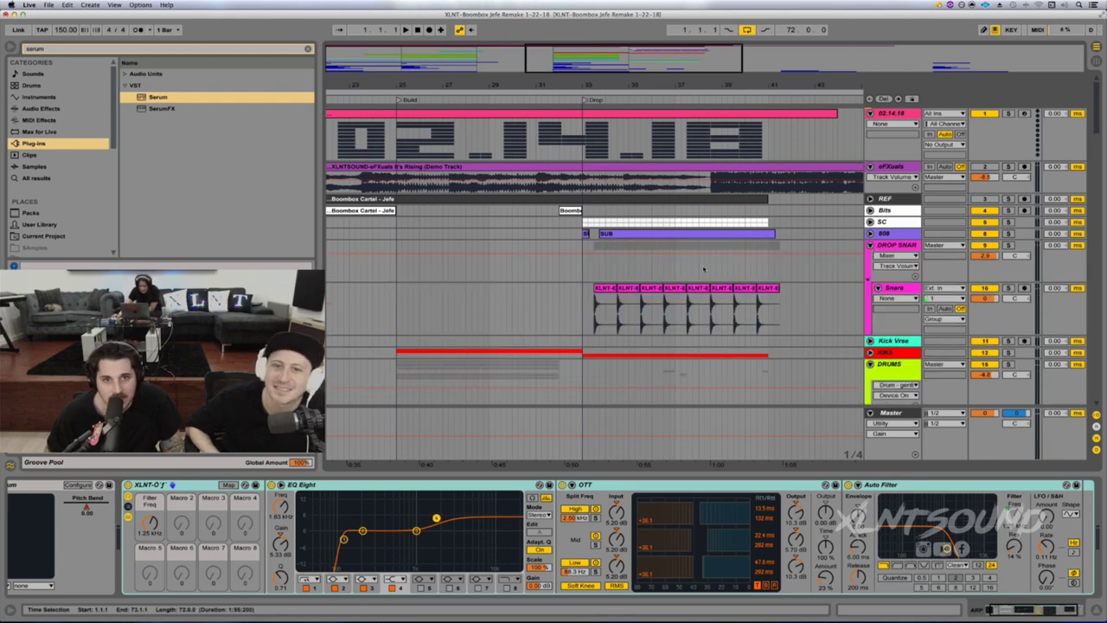
click(604, 290)
drag(603, 88, 603, 152)
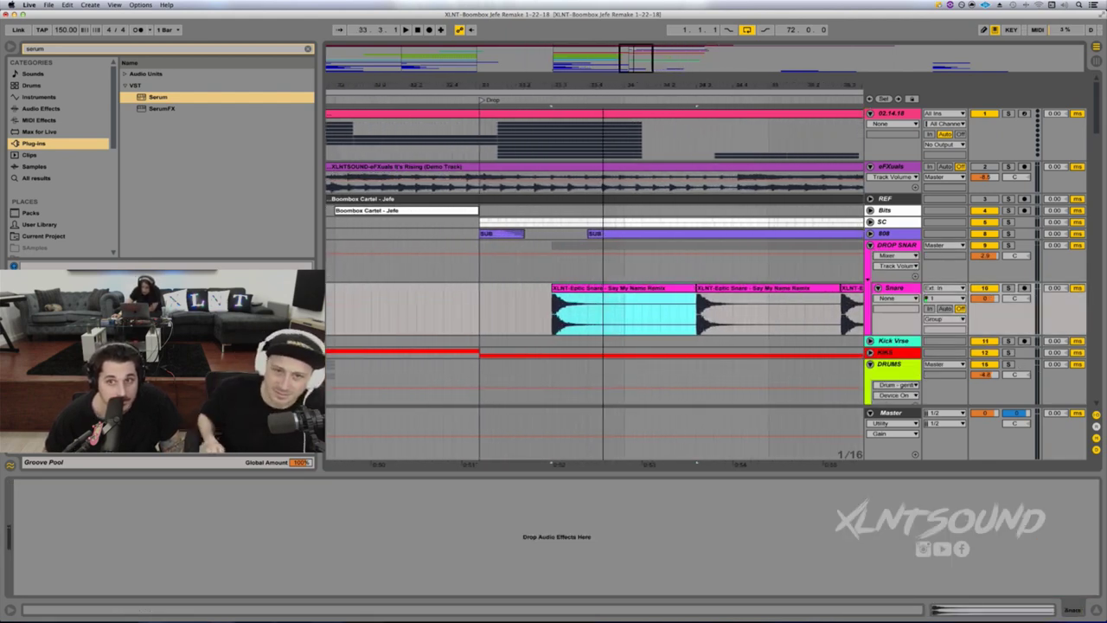
Step: Play the Snare track's clips soloed in the Drop and return to the full mix
click(1009, 288)
key(space)
key(space)
key(space)
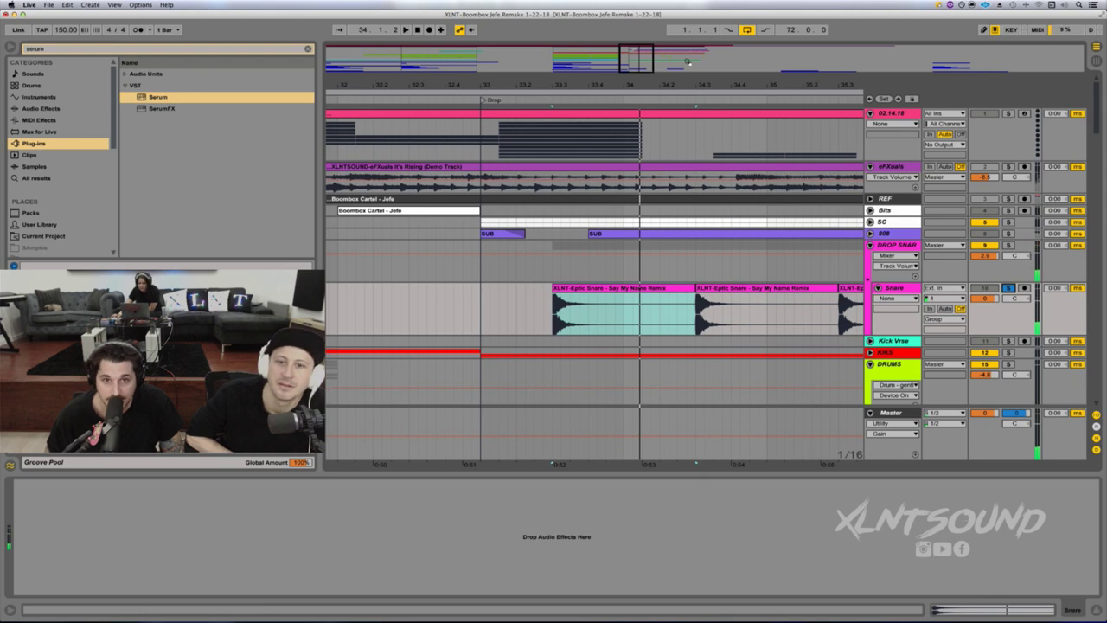
drag(702, 83, 701, 71)
scroll(830, 242, down, 1)
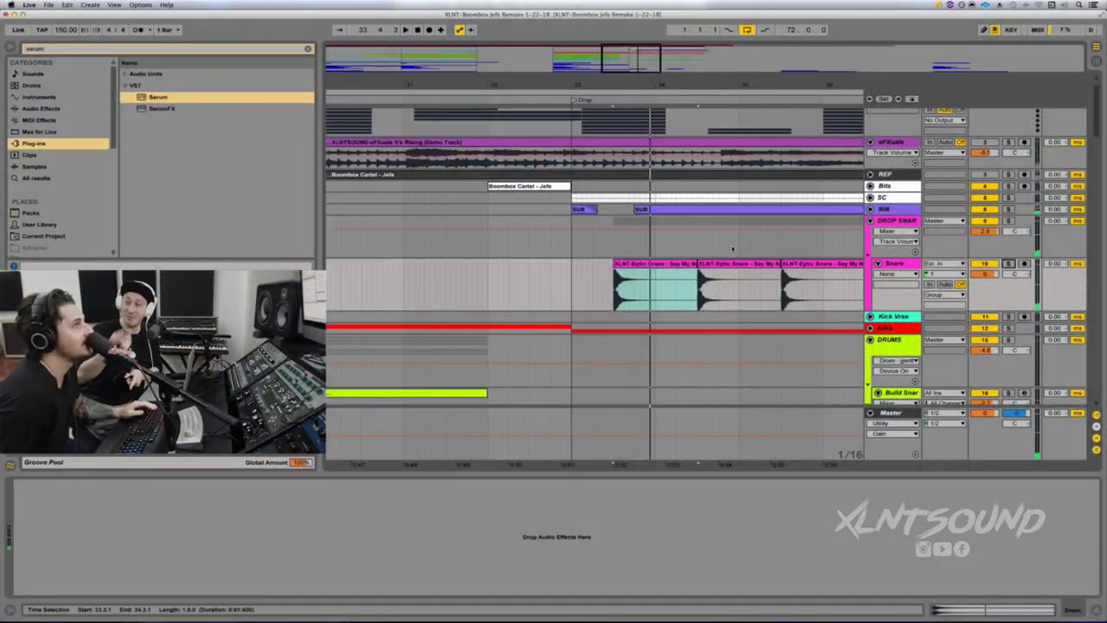
scroll(718, 271, down, 5)
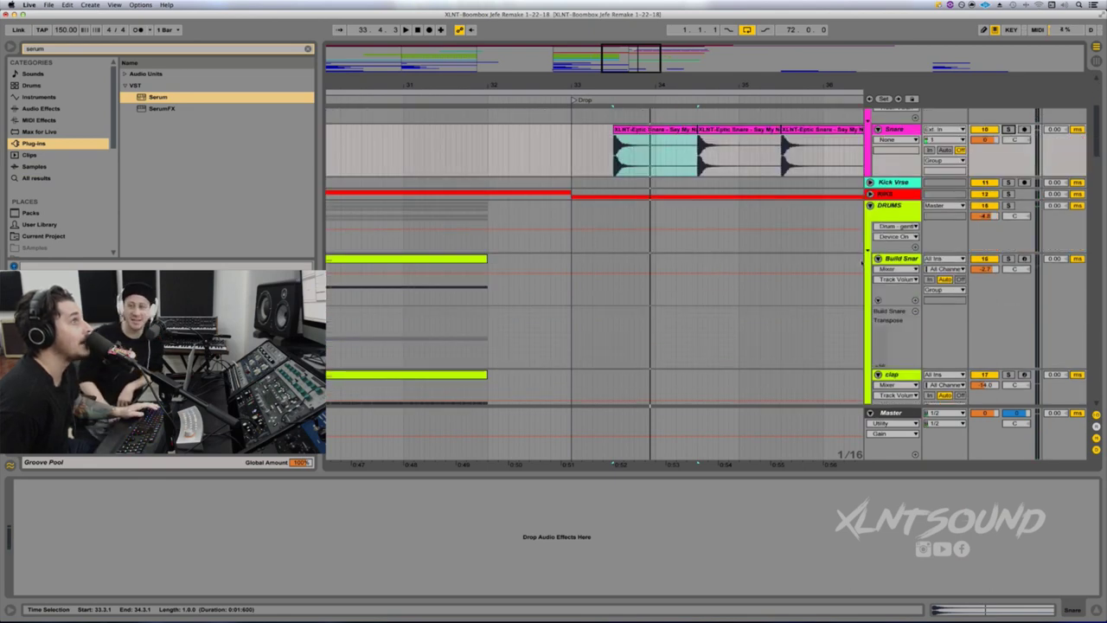
click(1008, 129)
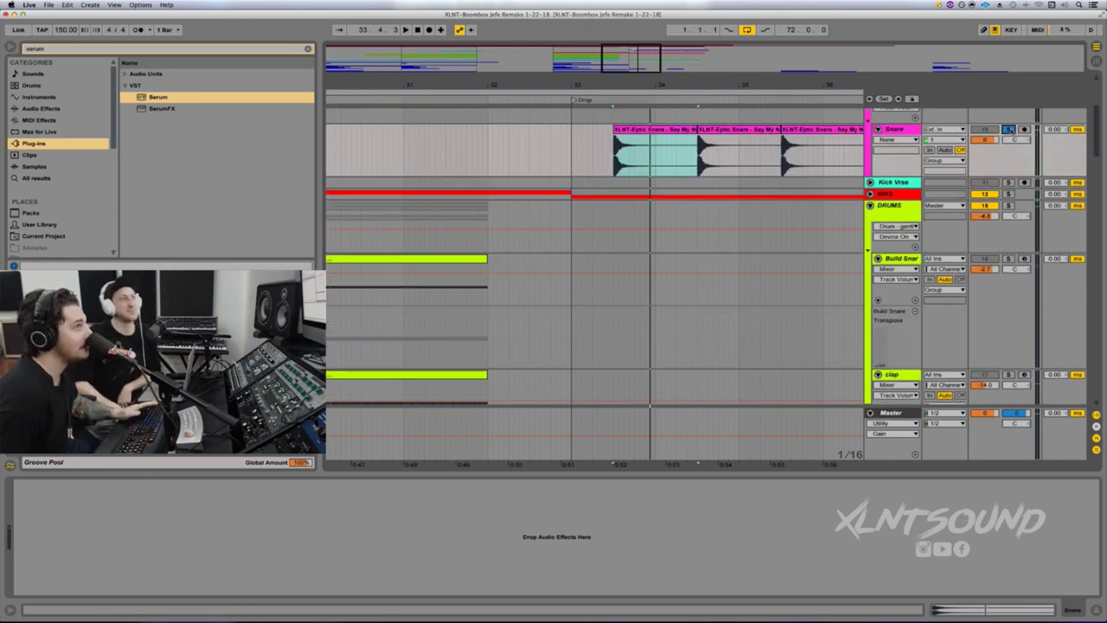
click(1008, 129)
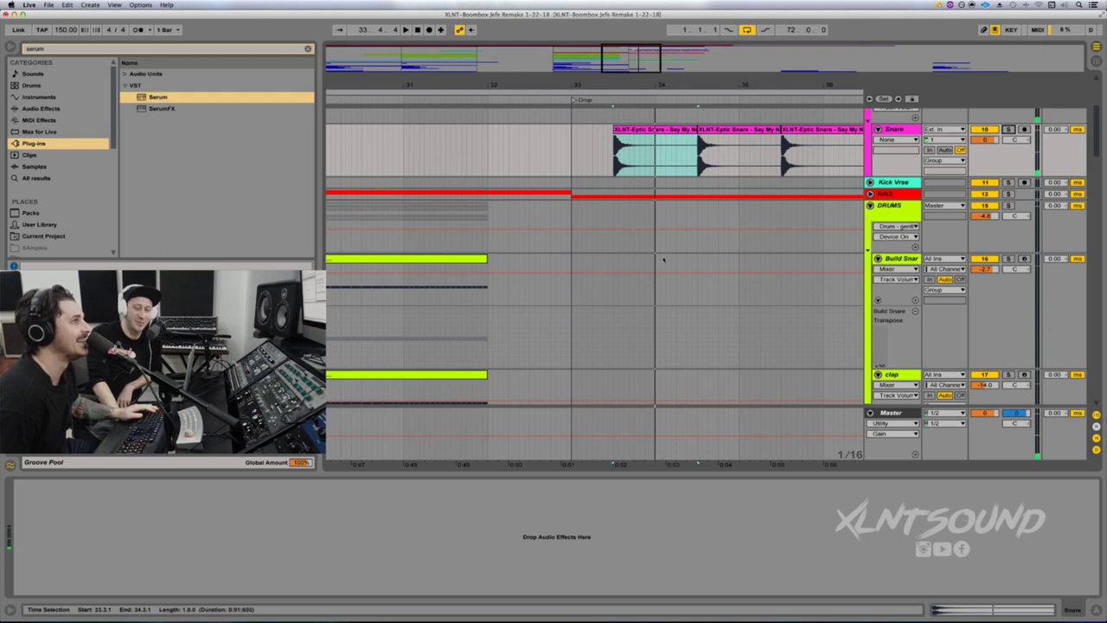
Step: Play the JEFE LD clip on the green Jefe LD track from the start of the Drop, soloing the track briefly
scroll(664, 260, down, 8)
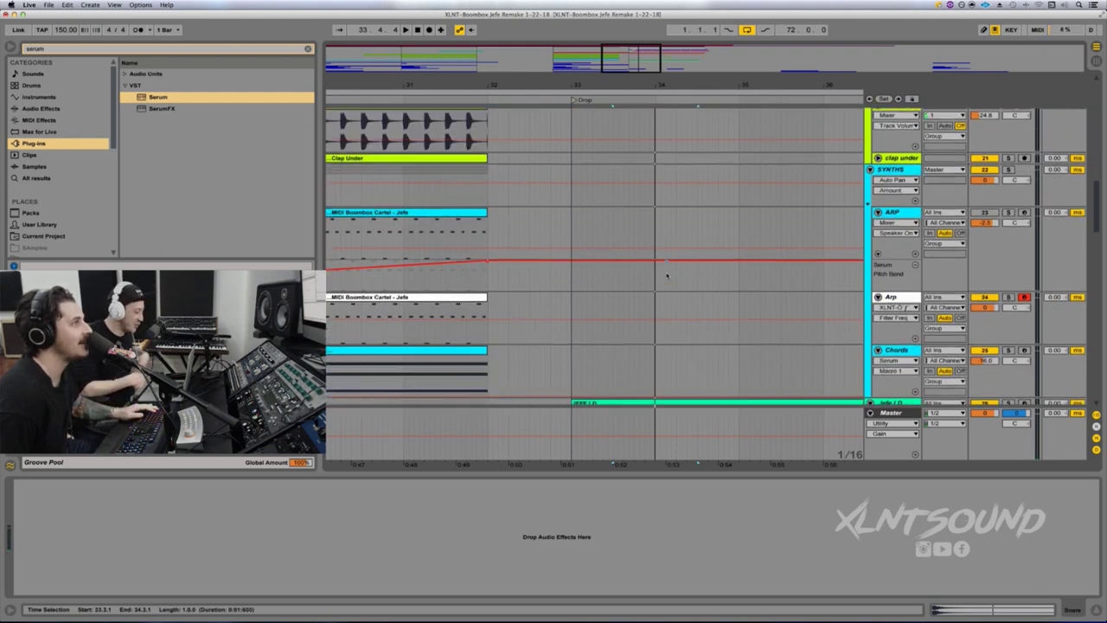
scroll(667, 275, down, 5)
scroll(640, 281, up, 12)
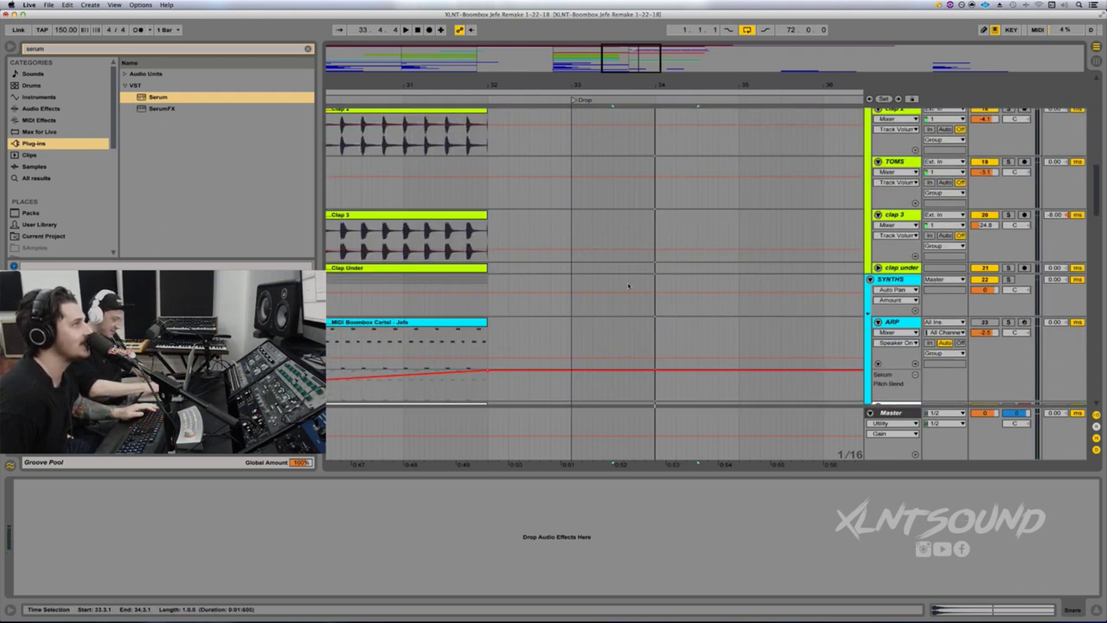
scroll(629, 286, down, 5)
click(683, 162)
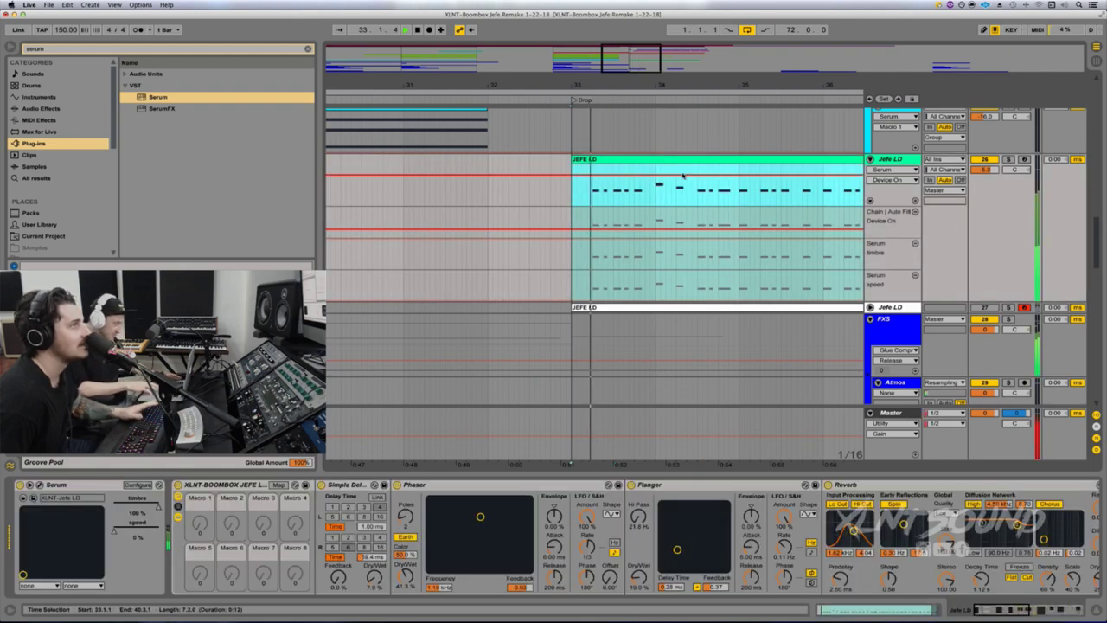
click(1009, 159)
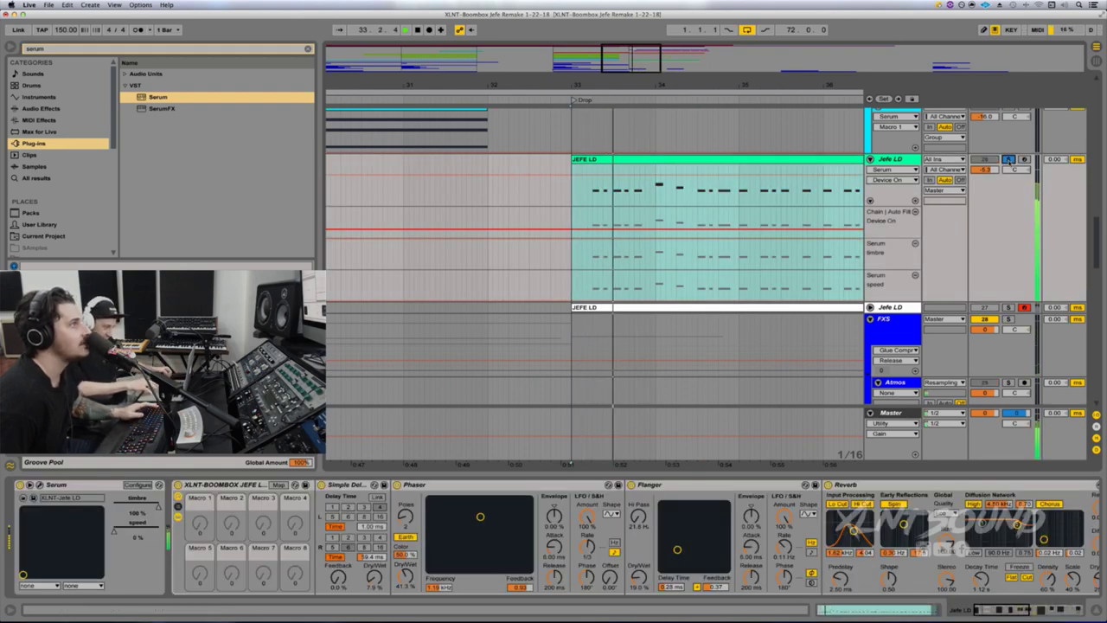
key(space)
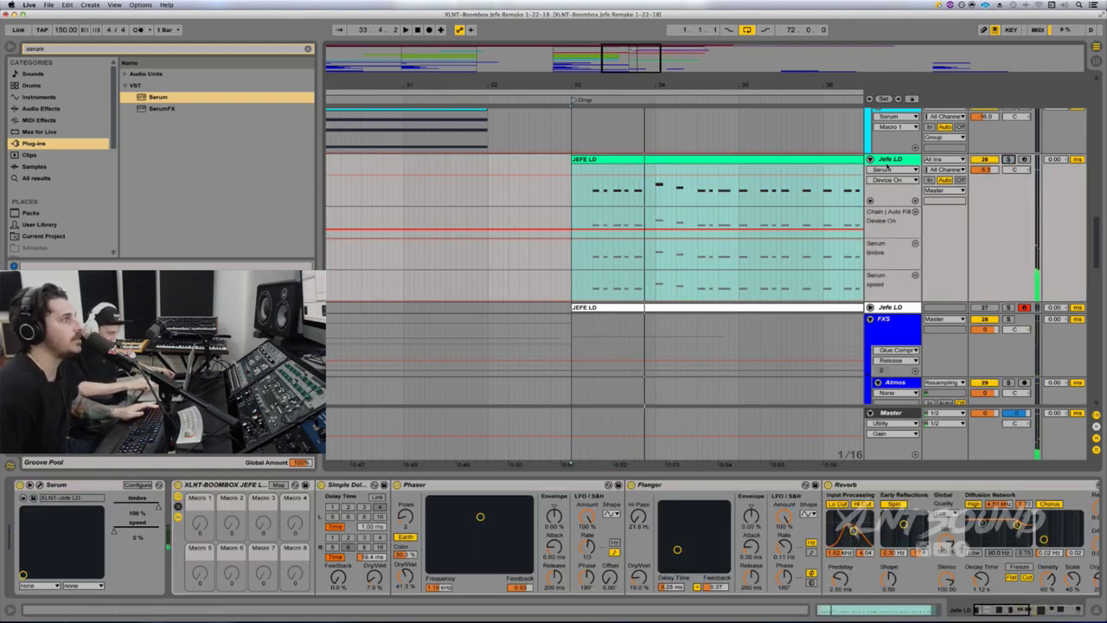
Step: Unfold the white Jefe LD track, select its JEFE LD clip and activate the track
click(887, 309)
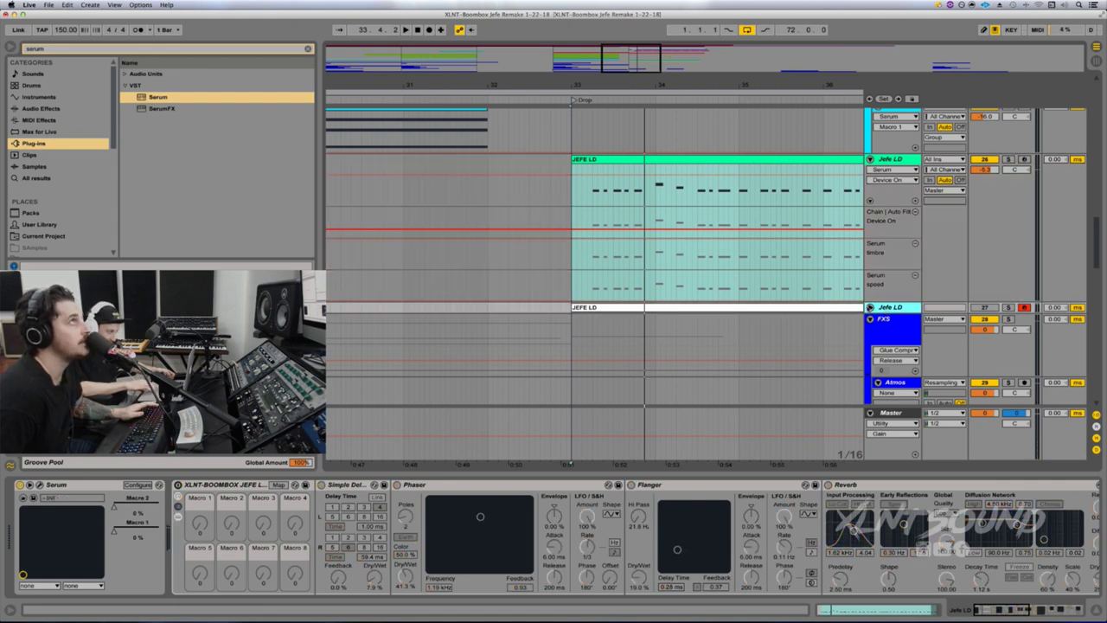
click(870, 308)
click(777, 265)
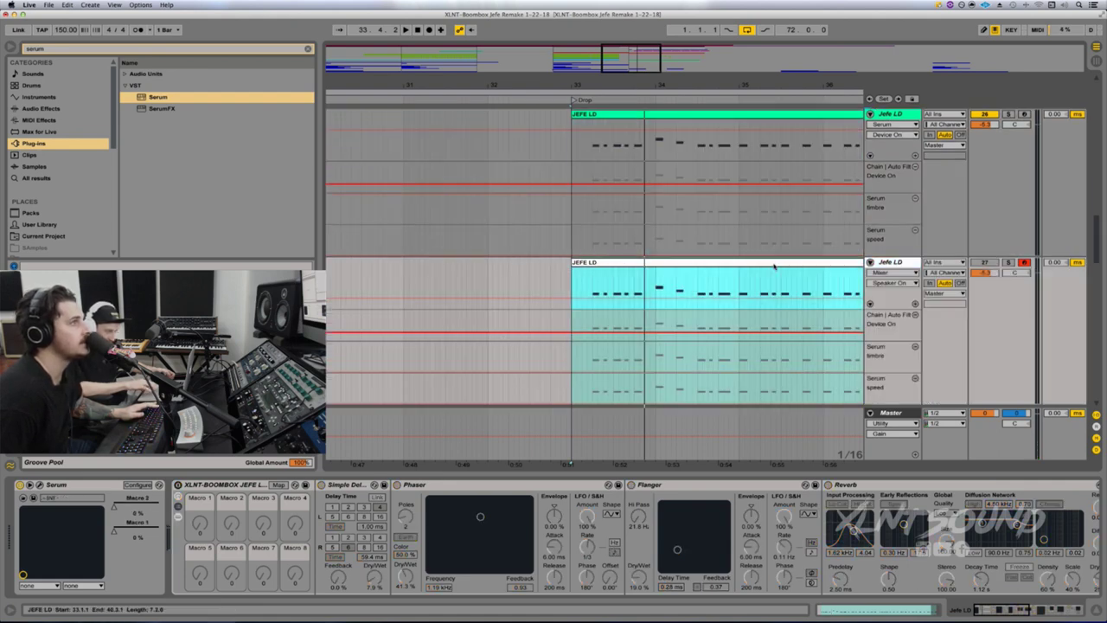
click(1024, 262)
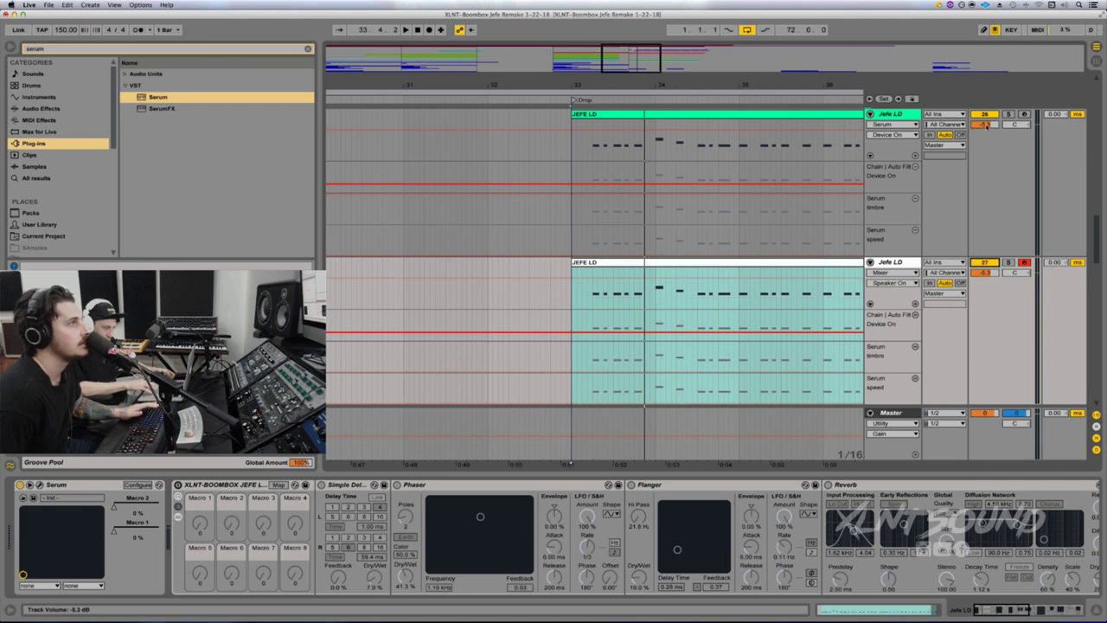
Step: Deactivate the green Jefe LD track and play the Drop with the white Jefe LD track instead
key(space)
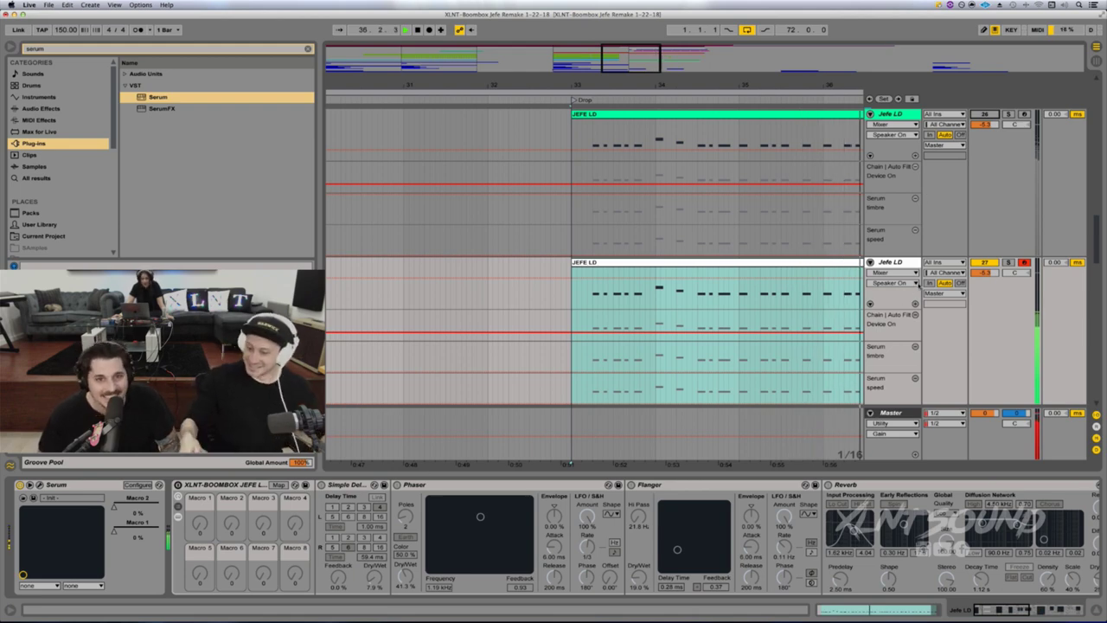
click(677, 370)
key(space)
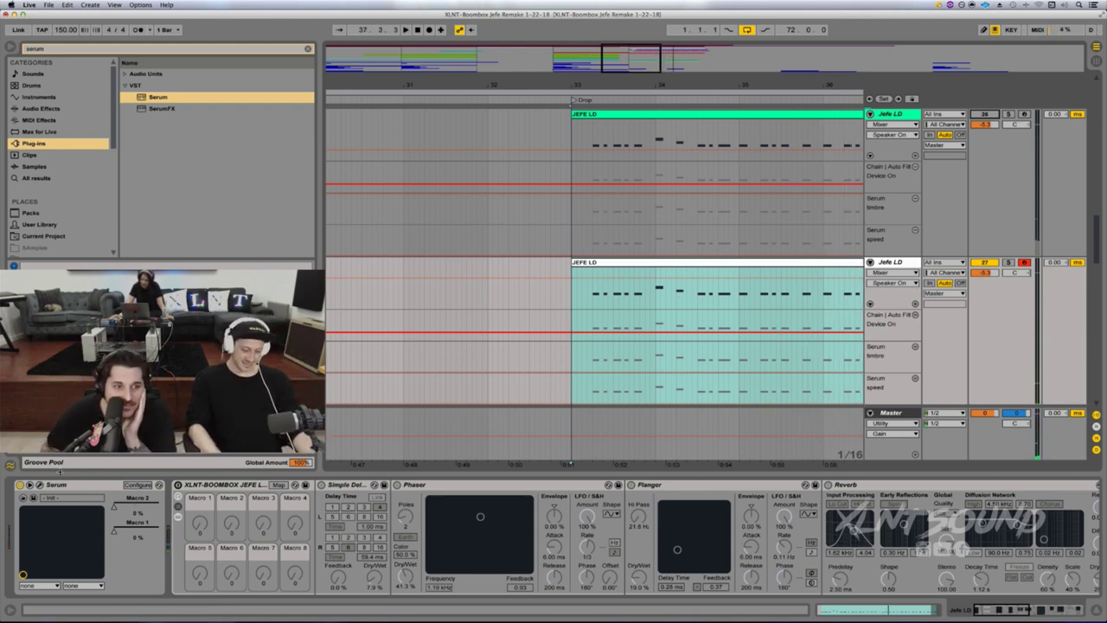
Step: Open the Serum window of the white Jefe LD track and enlarge it over the arrangement
click(29, 484)
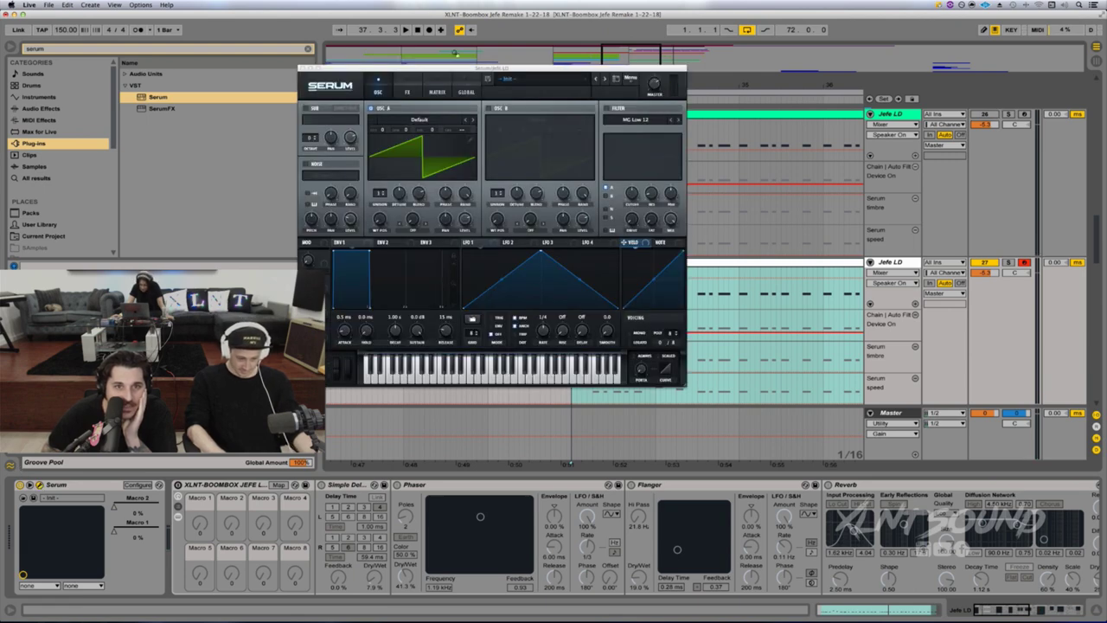
drag(475, 67, 592, 48)
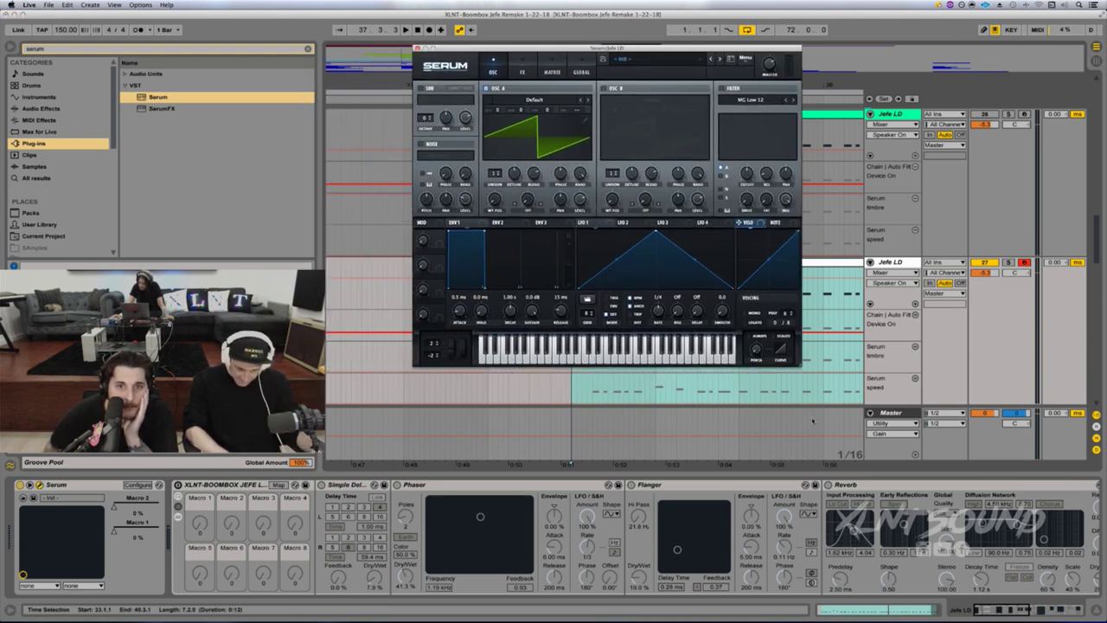
drag(801, 364, 988, 516)
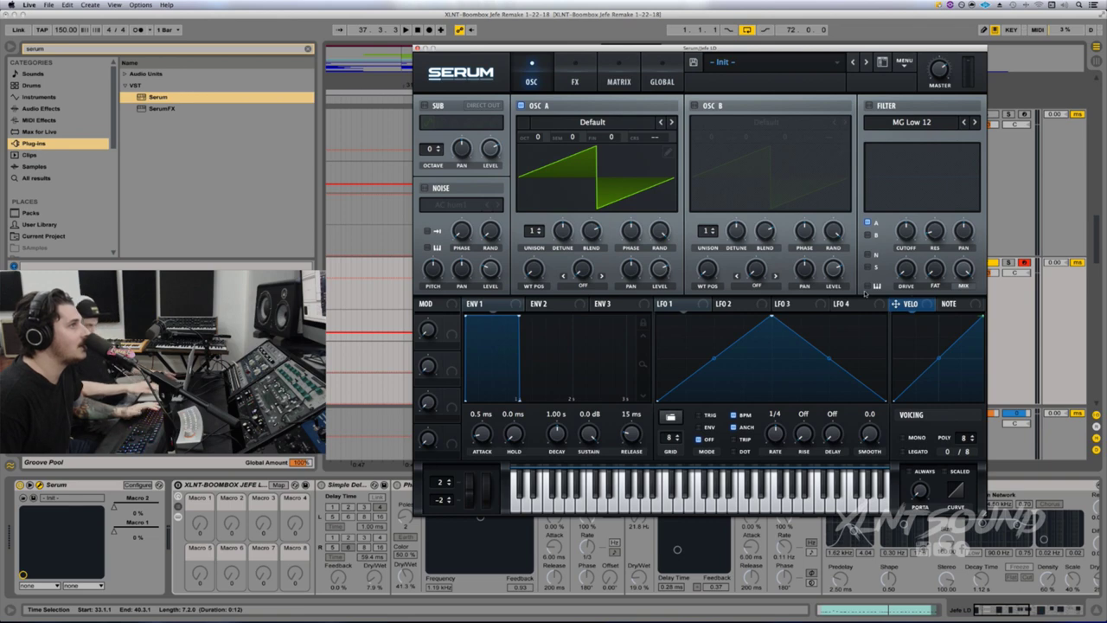
Step: Play the white Jefe LD track soloed with Serum's Init preset, and unsolo it
click(1010, 263)
key(space)
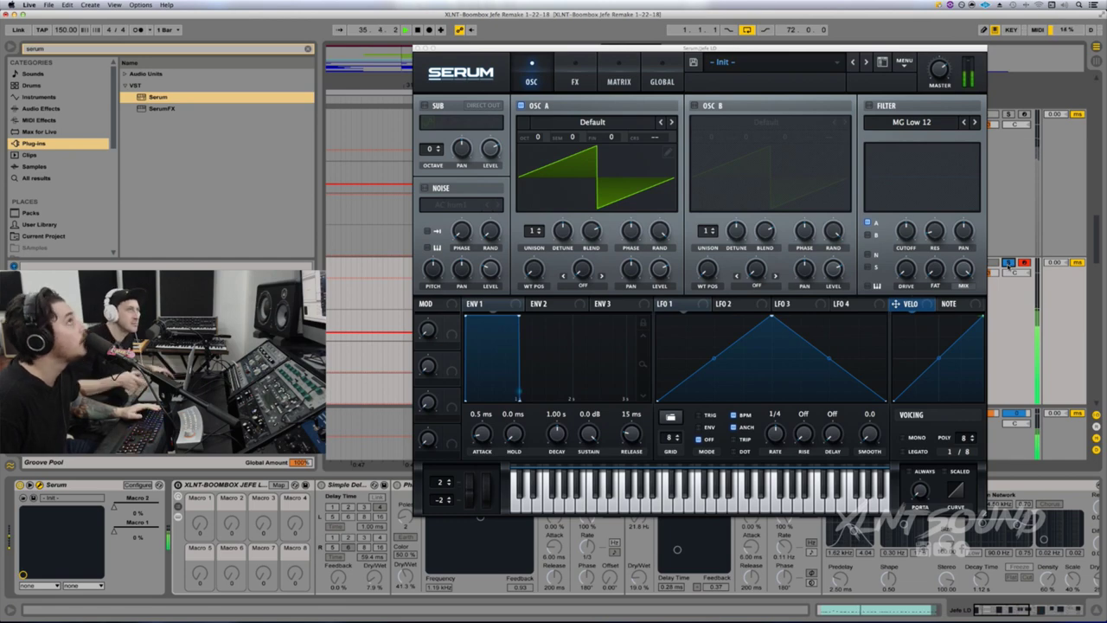
key(space)
click(1010, 263)
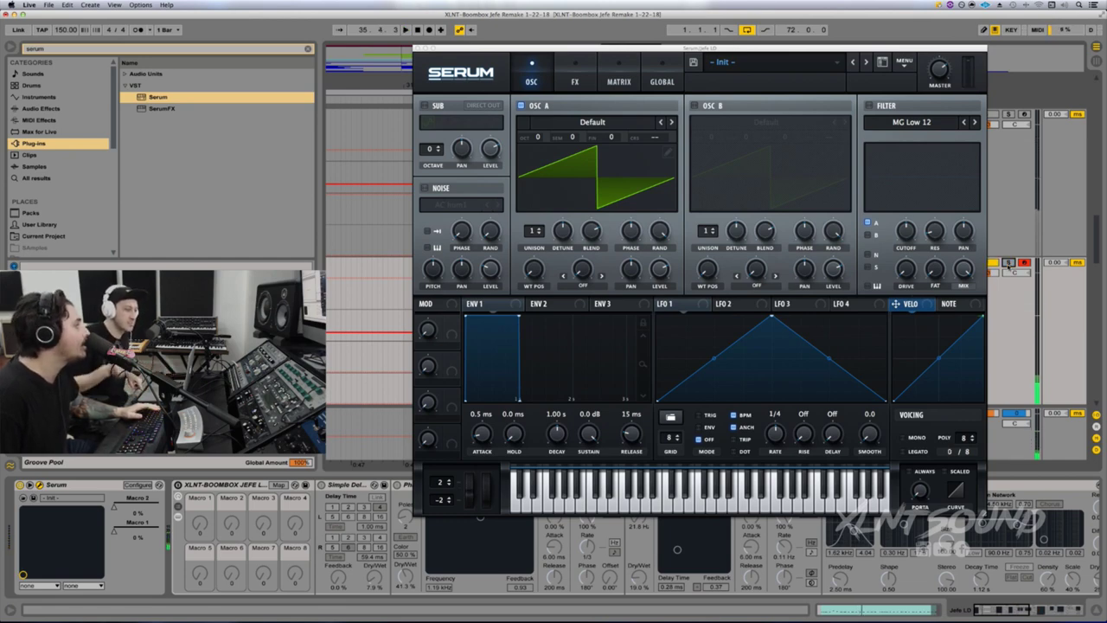
Step: Load the Analog wavetable Basic Shapes in Serum's oscillator A at its triangle shape and set the octave to -1
click(558, 123)
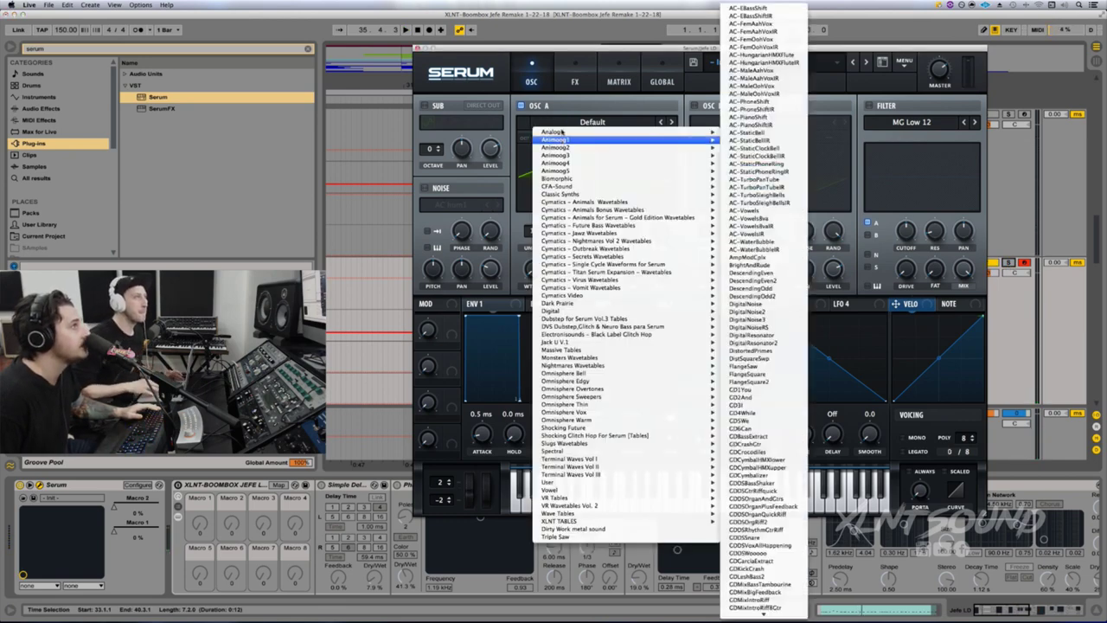
mouse_move(705, 132)
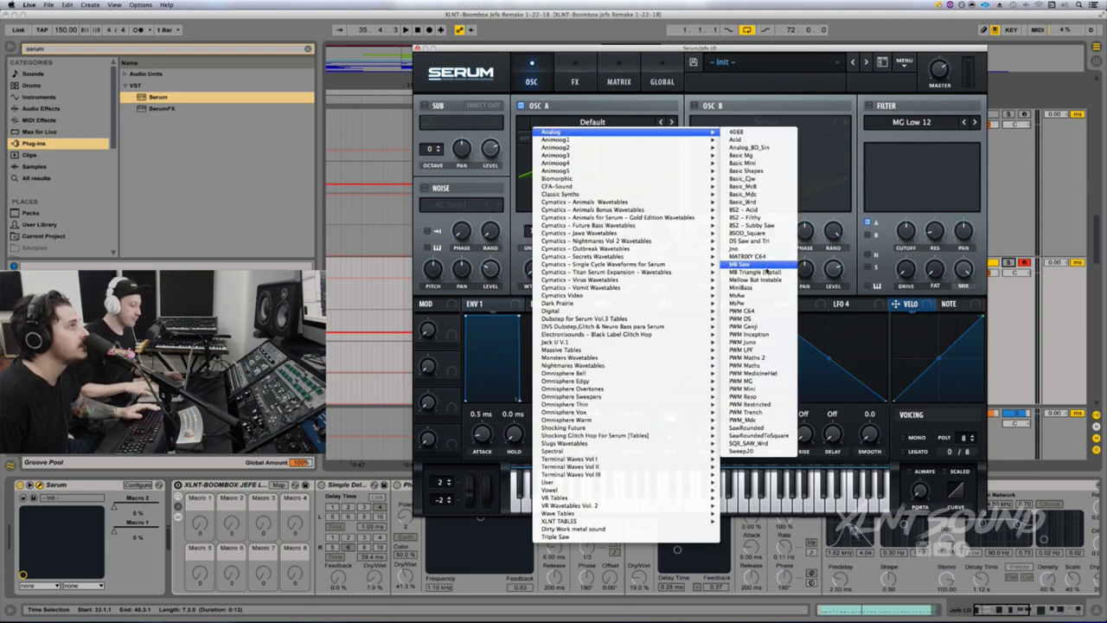
click(764, 175)
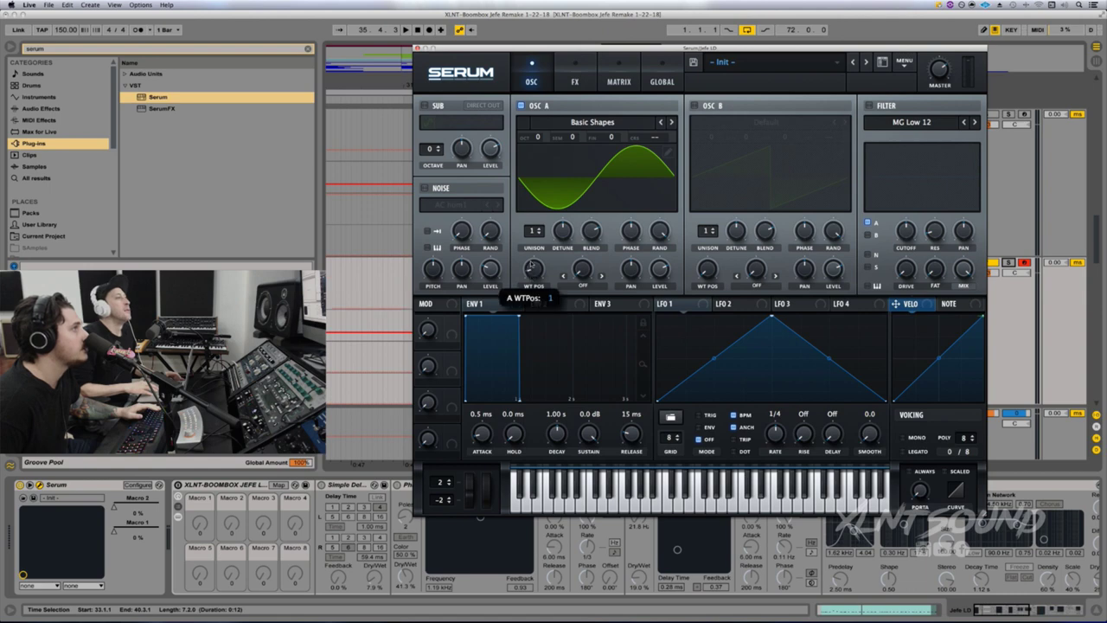
drag(534, 269, 535, 260)
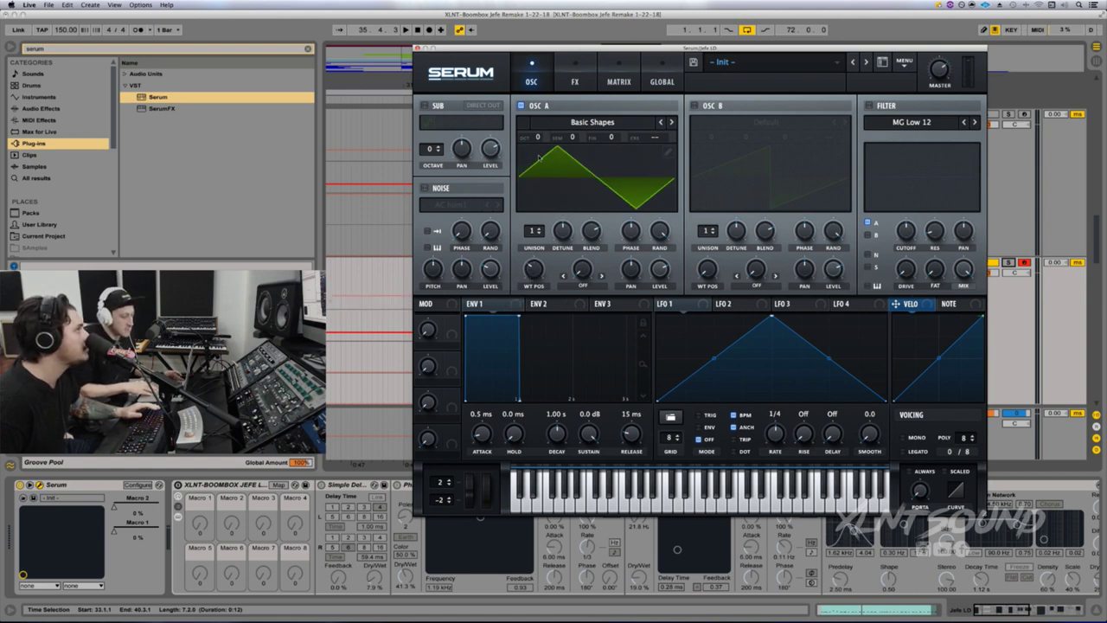
drag(538, 141, 536, 160)
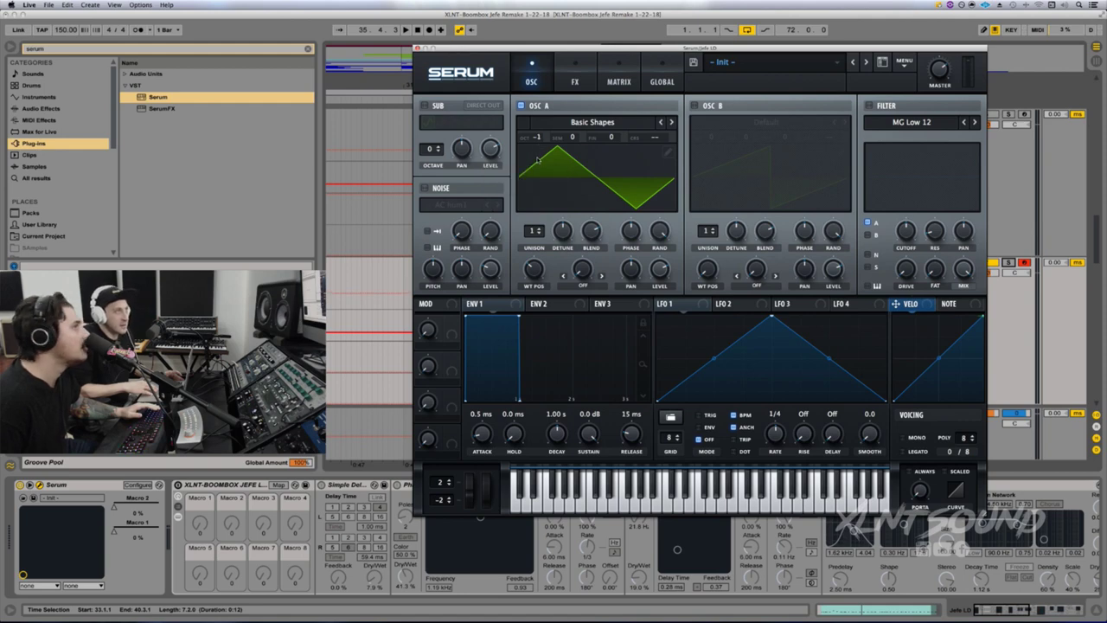
Step: Set oscillator A's unison to 4 voices and its warp mode to FM (from B)
drag(524, 230, 589, 230)
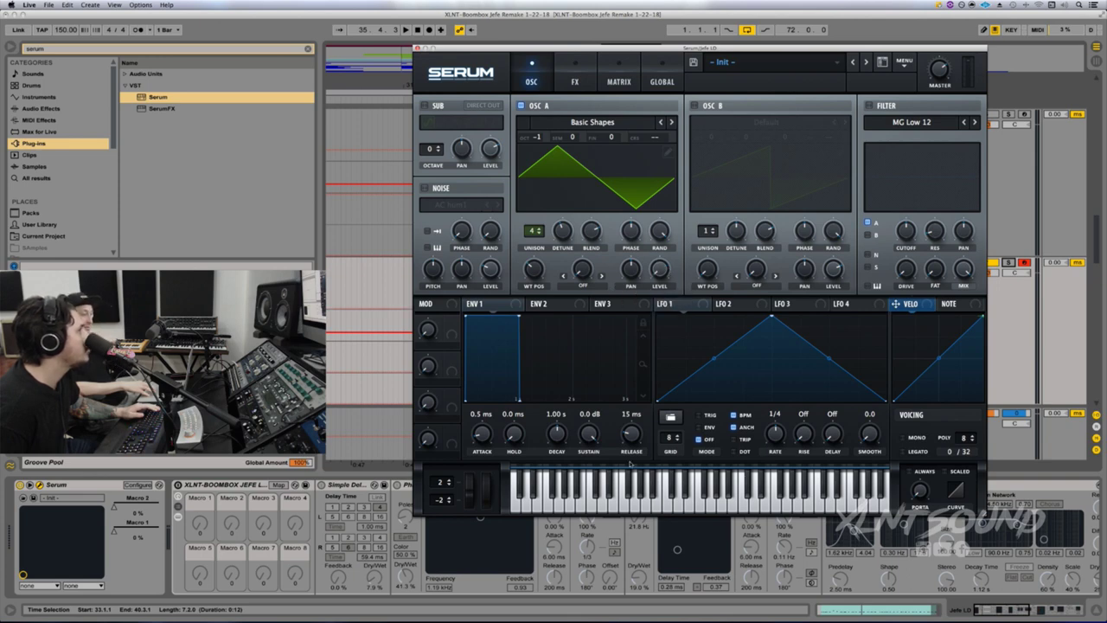
click(587, 294)
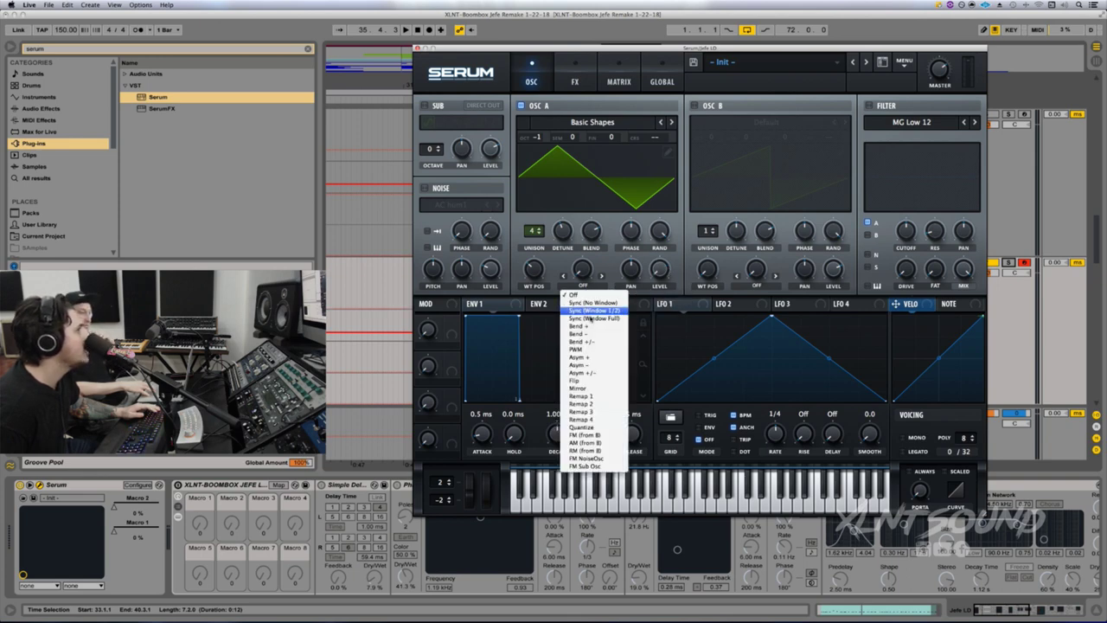
click(586, 435)
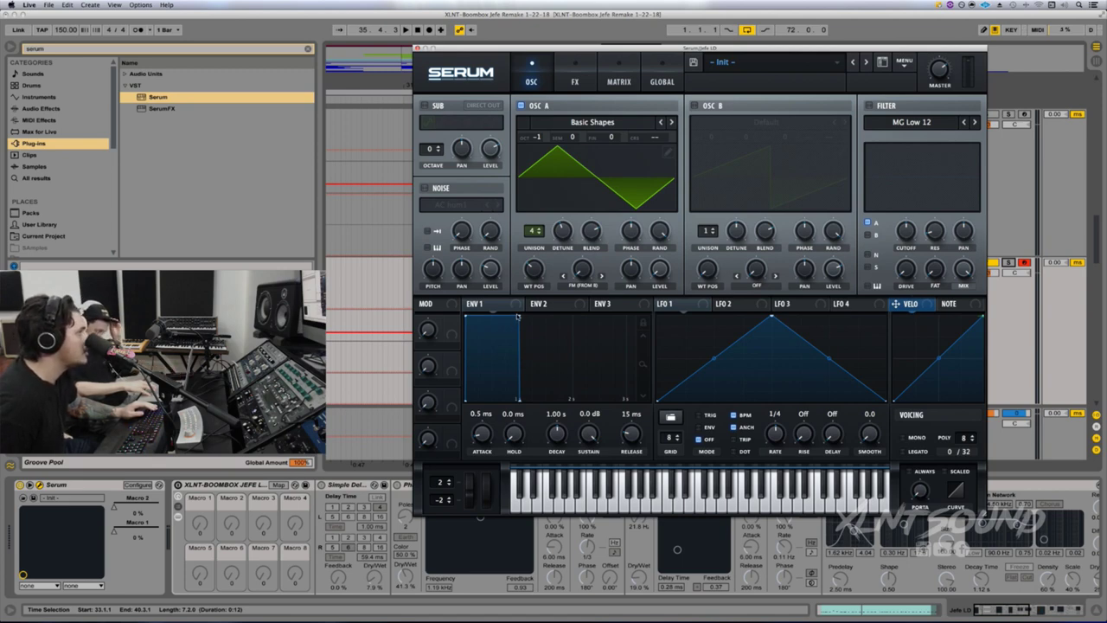
Step: Shape Envelope 1 with 103 ms attack, 480 ms decay, sustain at -∞ dB, 1.7 ms release and a near-straight decay curve
drag(519, 317, 502, 463)
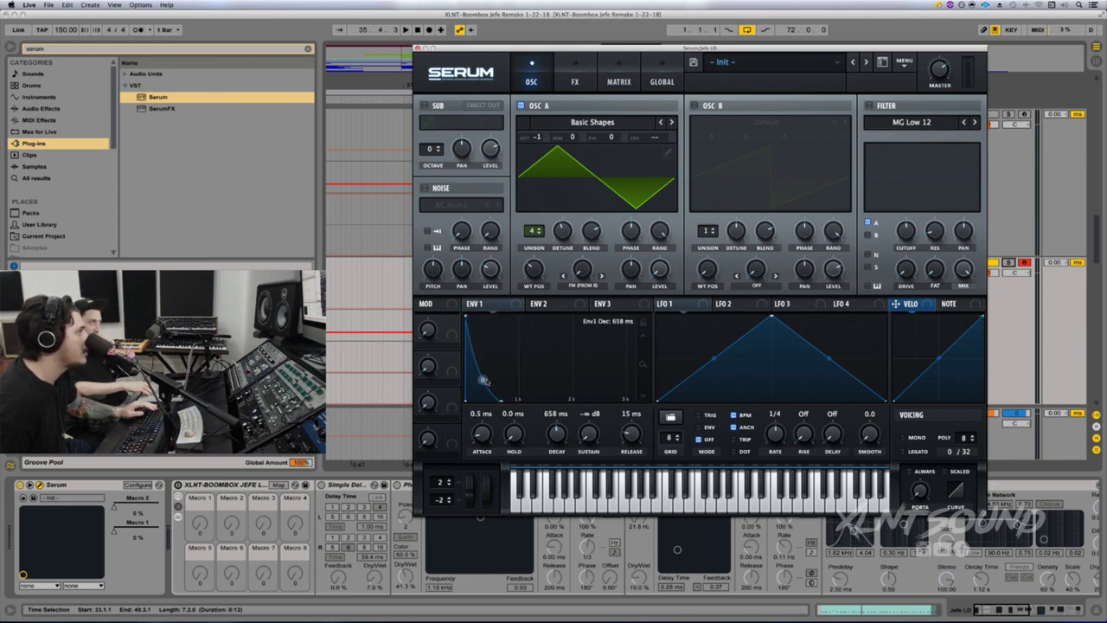
drag(485, 381, 495, 372)
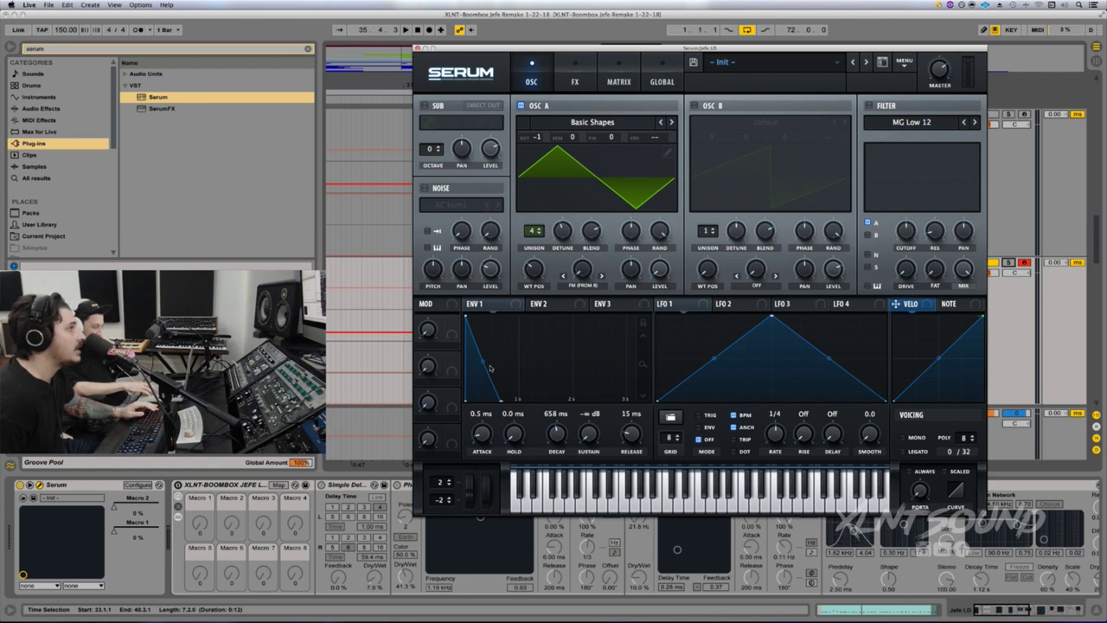
drag(486, 432, 488, 416)
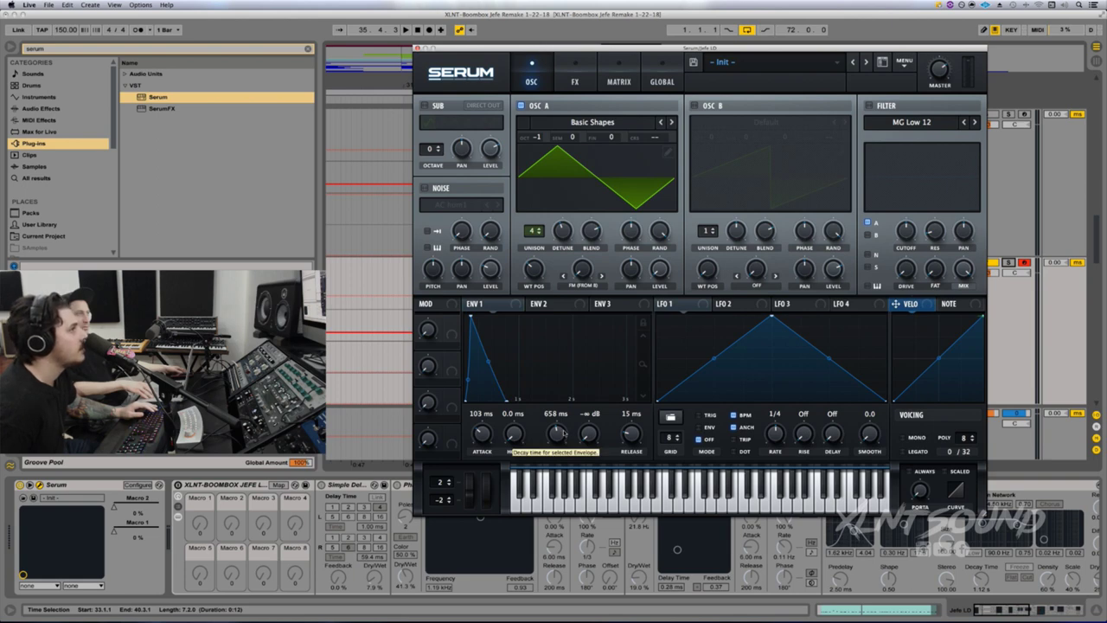
drag(558, 433, 559, 436)
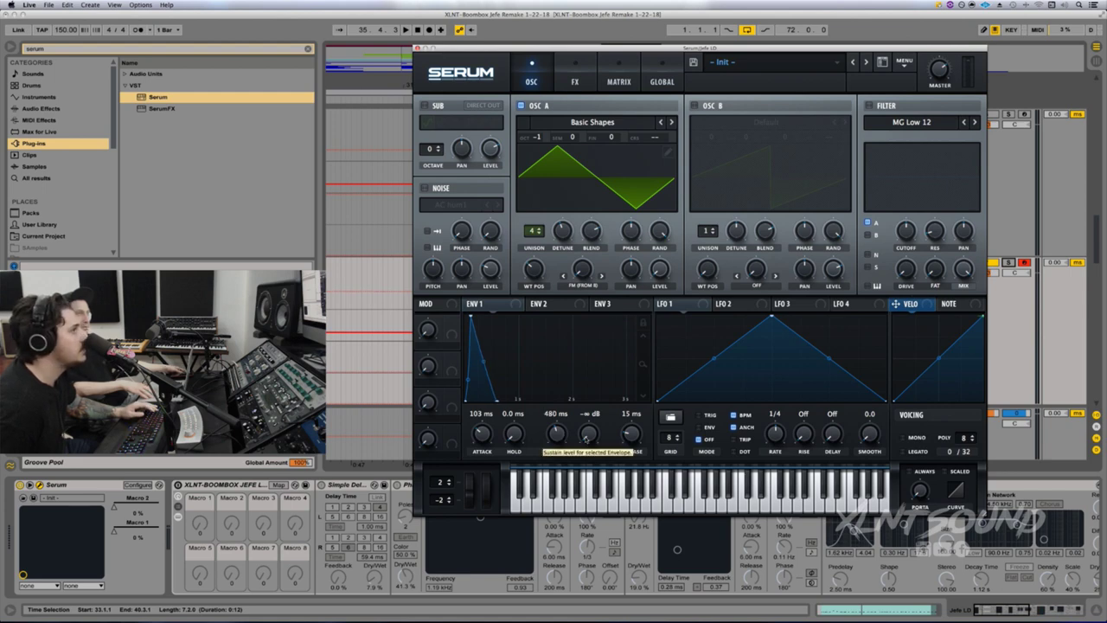
drag(629, 437, 628, 446)
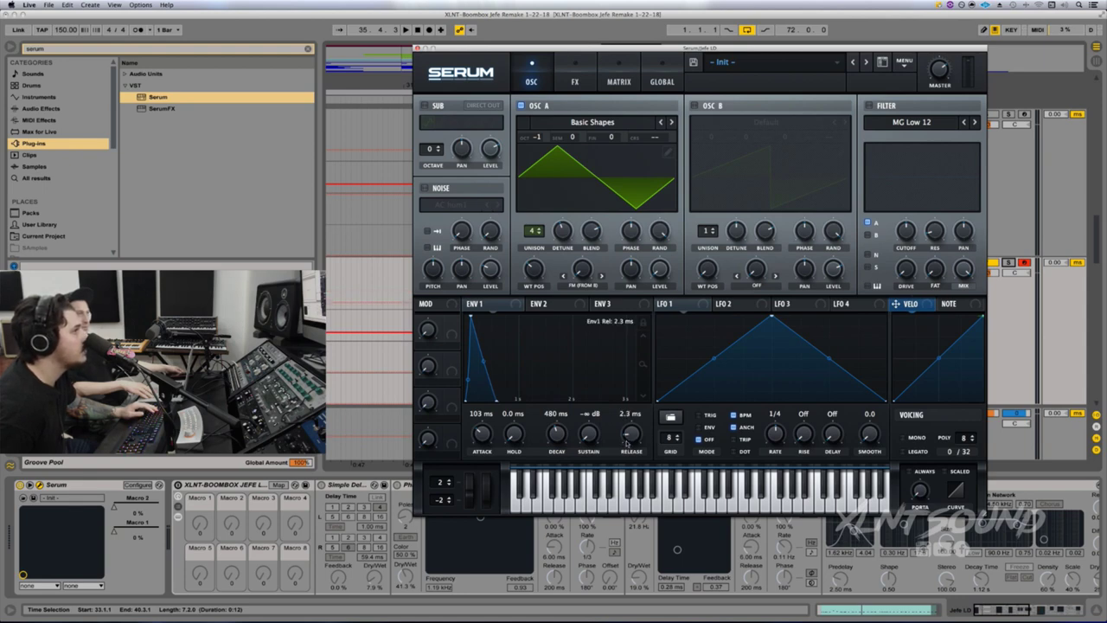
drag(627, 443, 627, 446)
key(space)
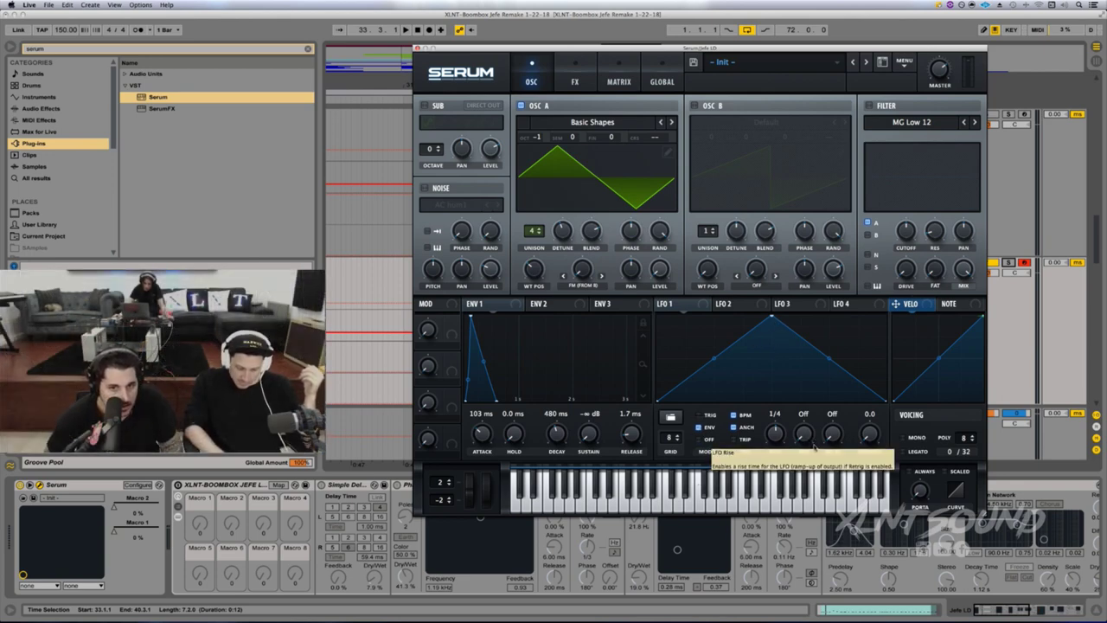
Step: Set LFO 1 to a 1/2 triplet rate in envelope mode and shape it into a short early peak with a bowed fall
drag(779, 434, 780, 439)
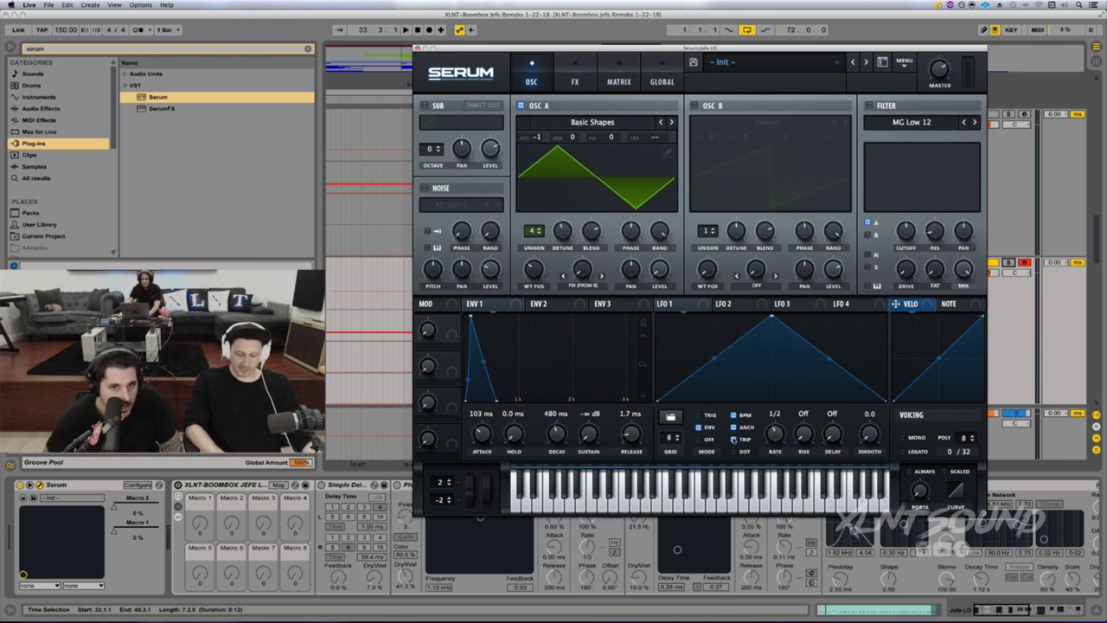
drag(776, 319, 677, 295)
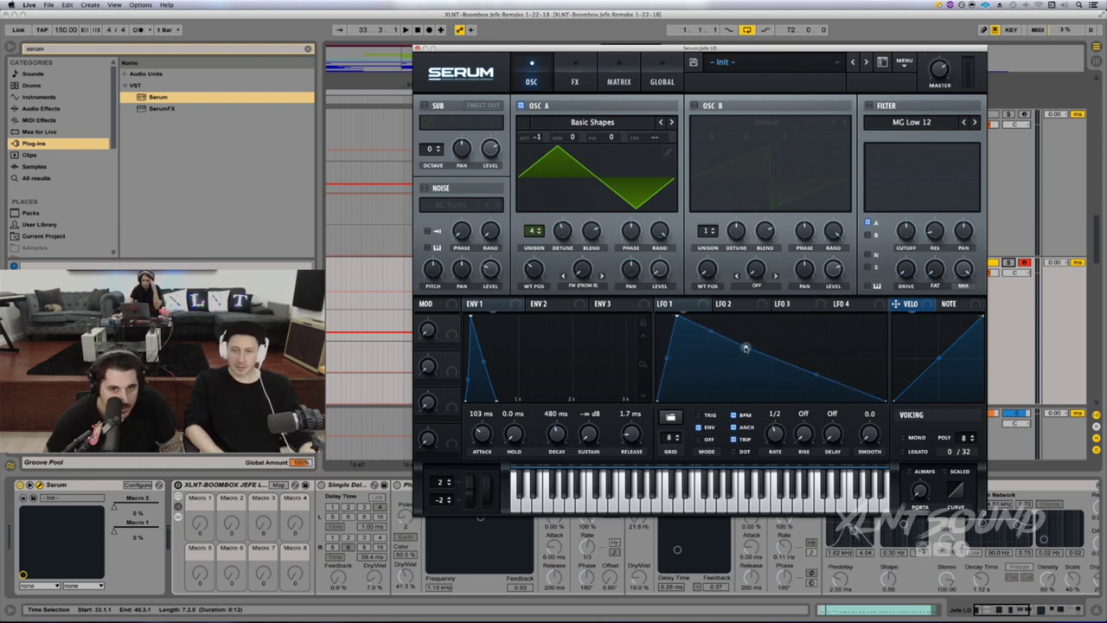
drag(750, 347, 720, 430)
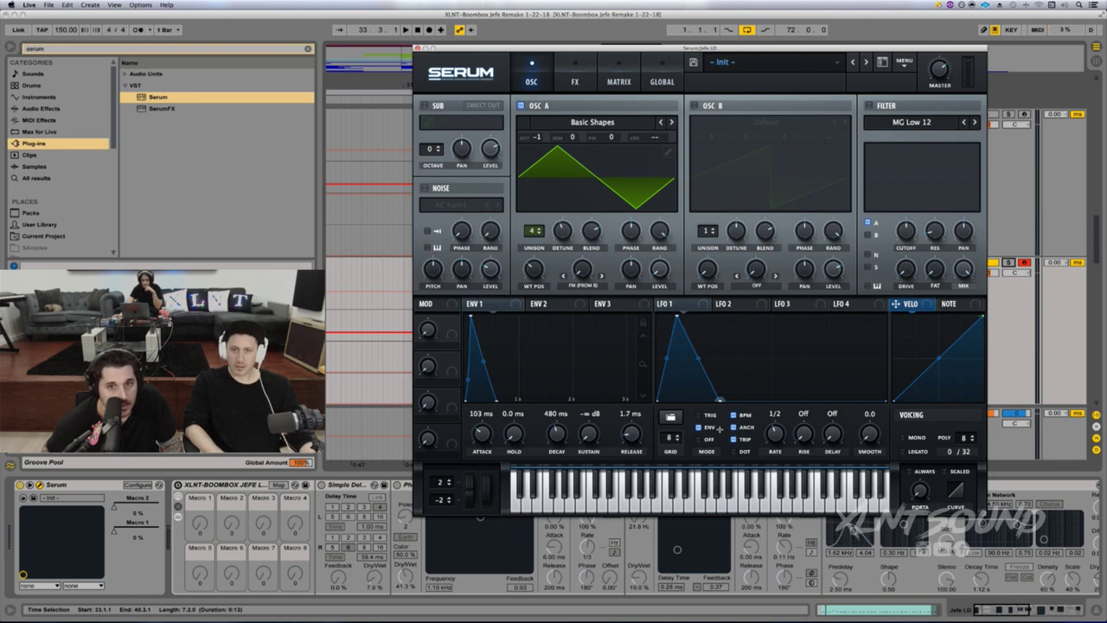
mouse_move(699, 358)
mouse_down()
mouse_move(713, 381)
mouse_move(711, 348)
mouse_up()
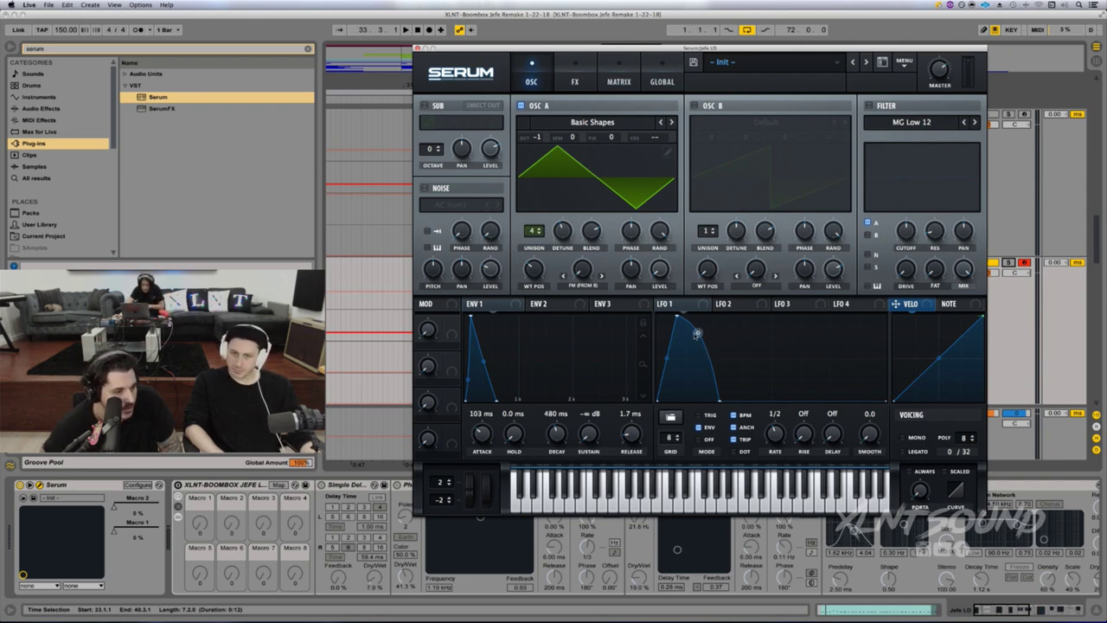
Step: Assign LFO 1 to oscillator A's level and play the Jefe LD track soloed
drag(662, 304, 651, 259)
key(space)
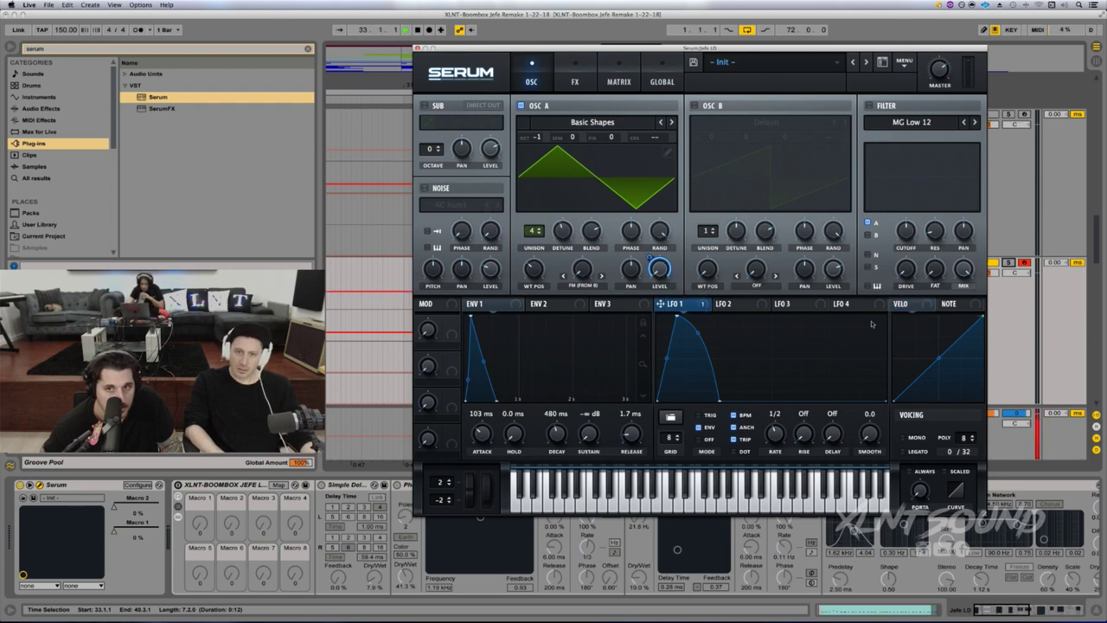
click(1008, 262)
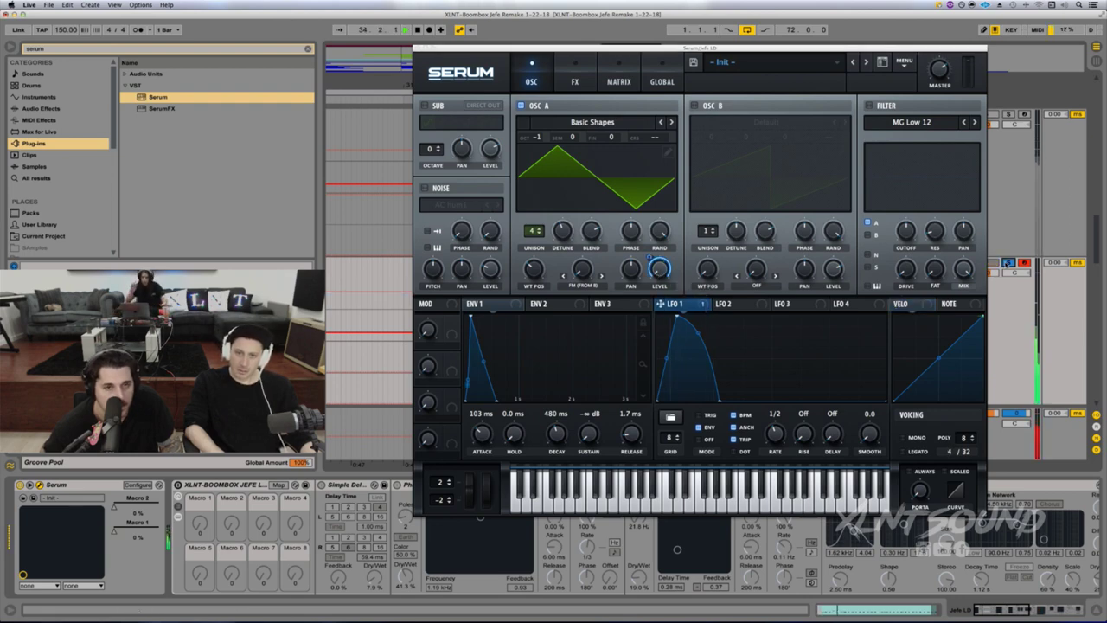
key(space)
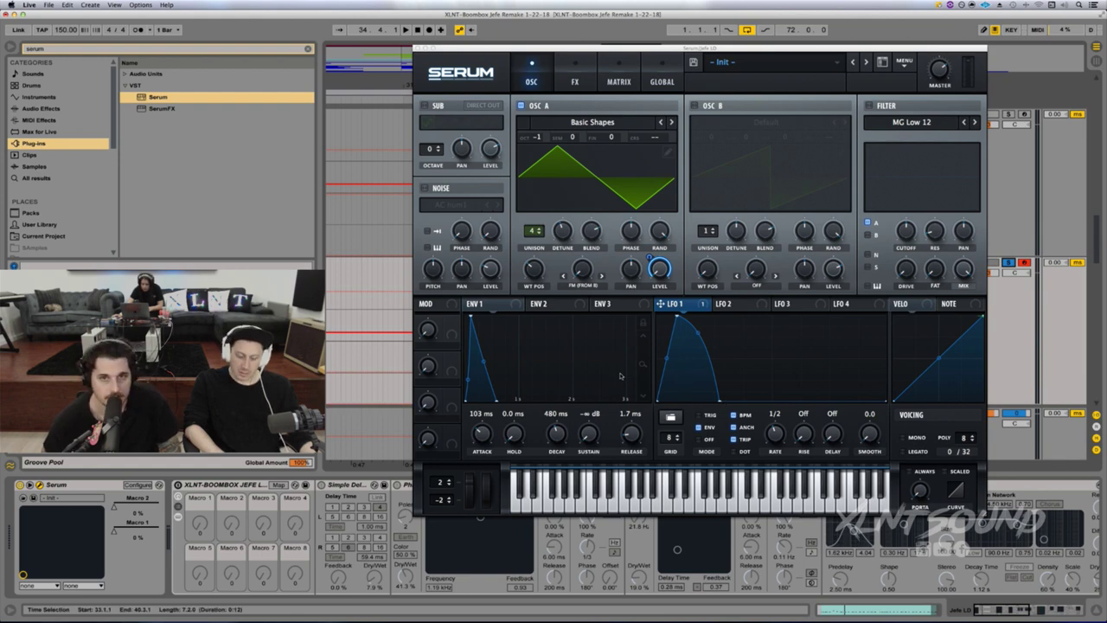
Step: Enable oscillator B and load the Analog wavetable Basic Shapes at its saw shape
click(694, 105)
click(728, 123)
mouse_move(740, 132)
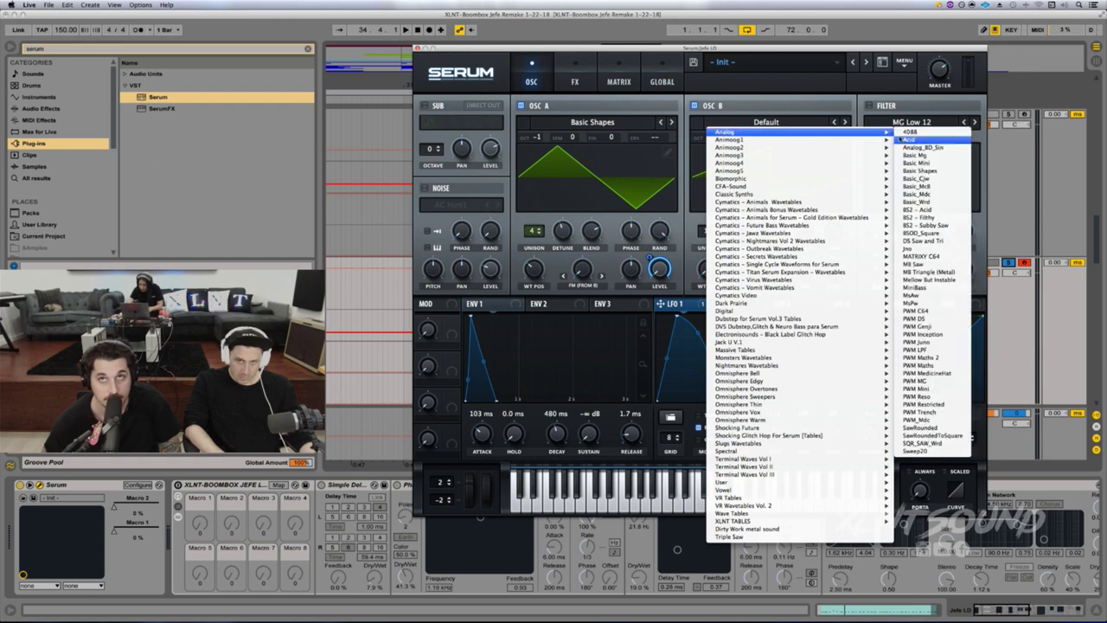
click(917, 170)
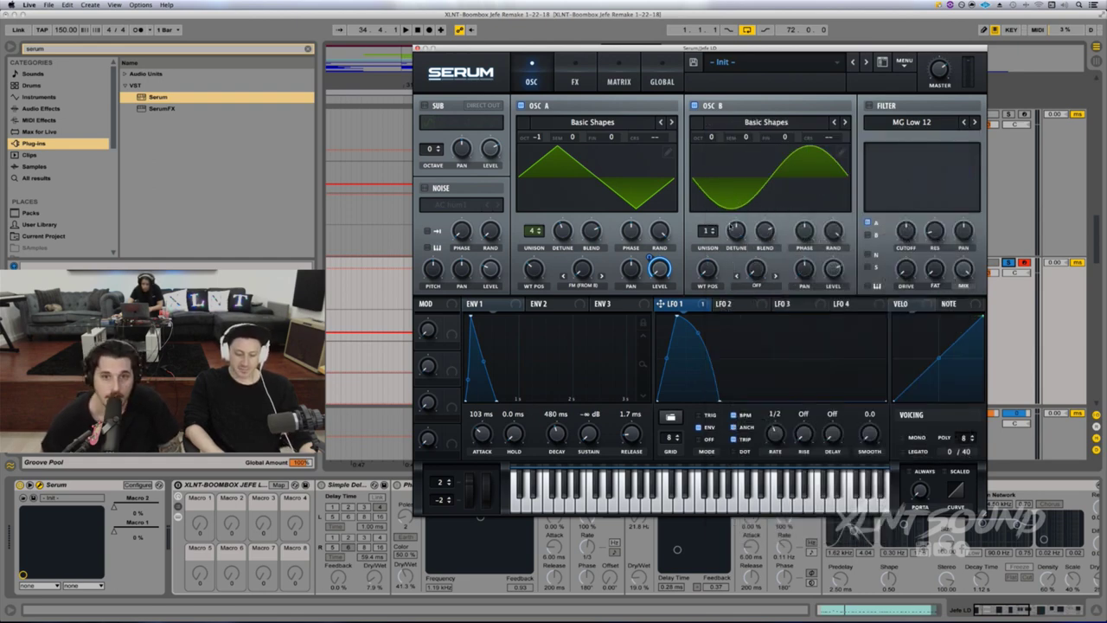
drag(707, 271, 720, 254)
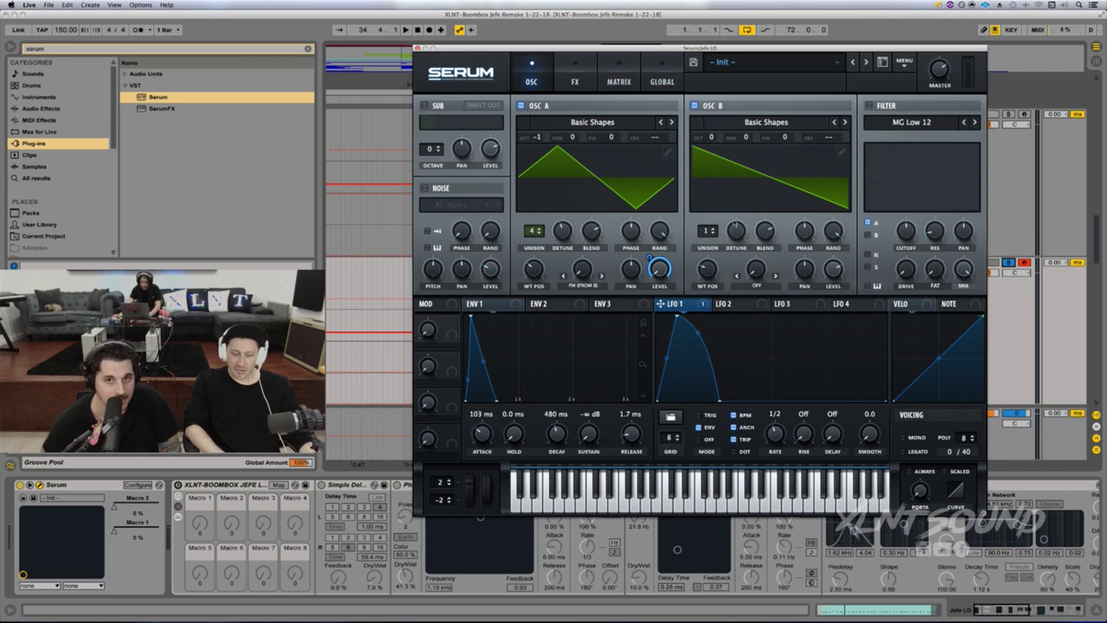
Step: Set oscillator B's octave to -2 and semitones to +7, and look through its warp modes
drag(706, 138, 706, 168)
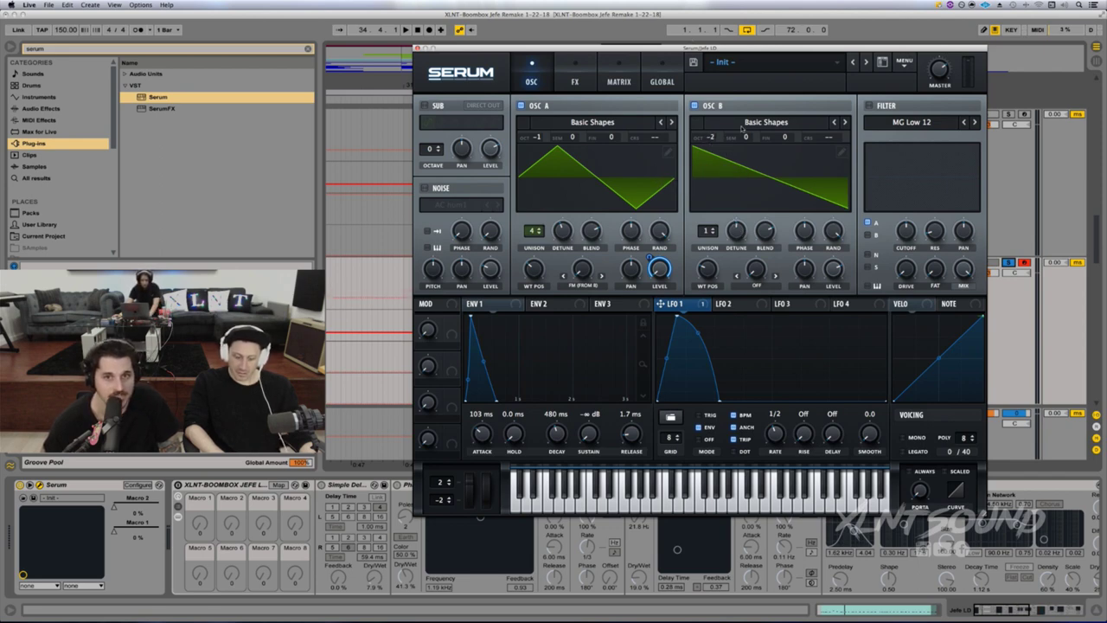
drag(745, 137, 751, 102)
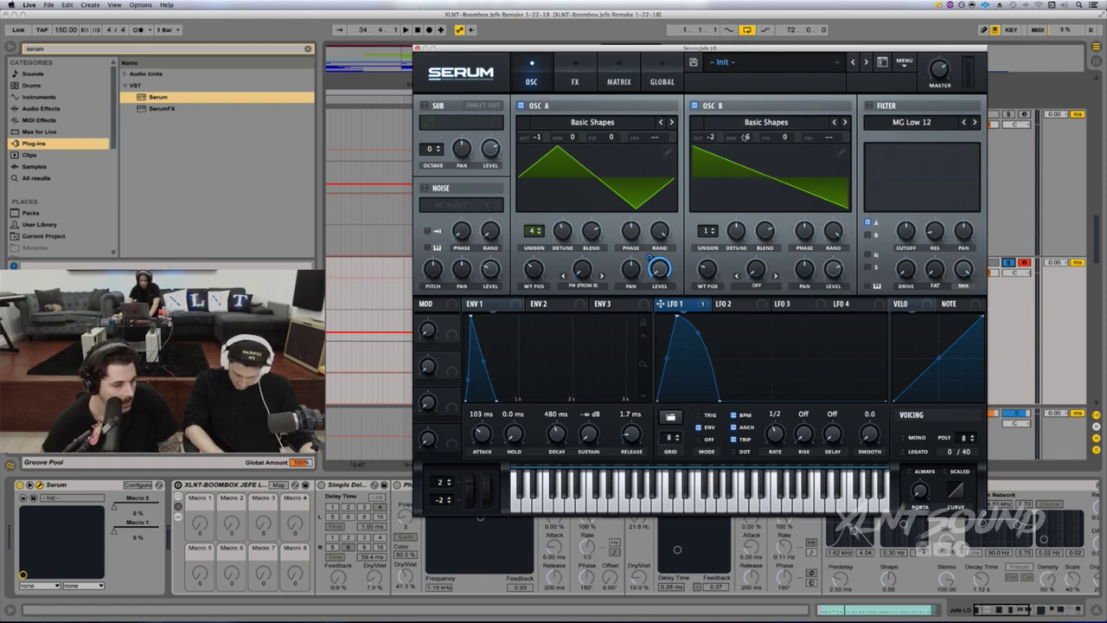
drag(744, 137, 745, 134)
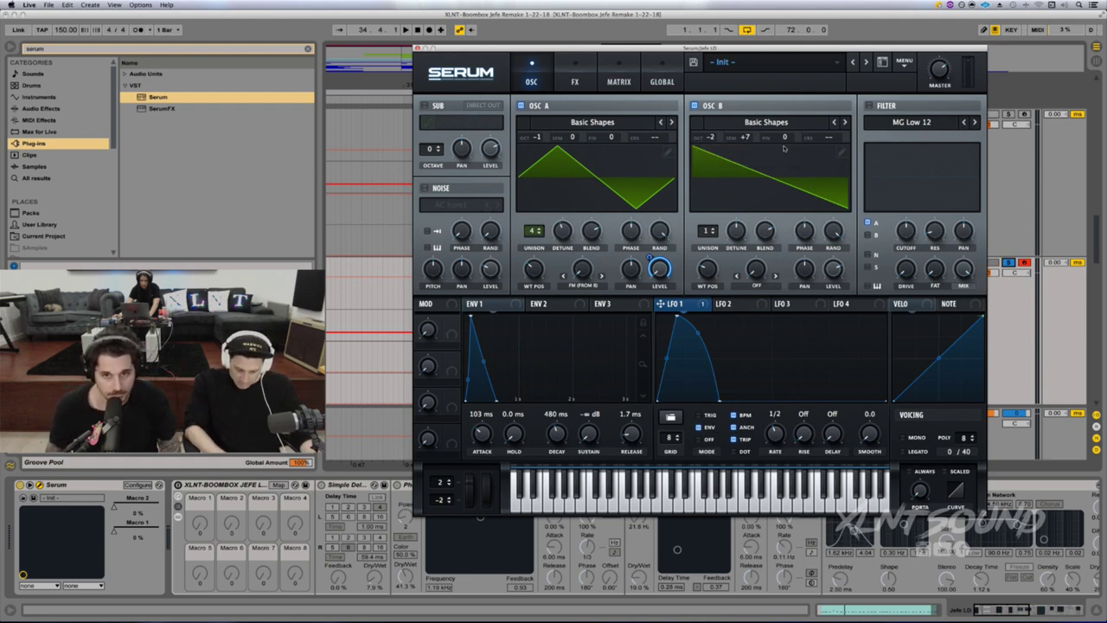
click(751, 287)
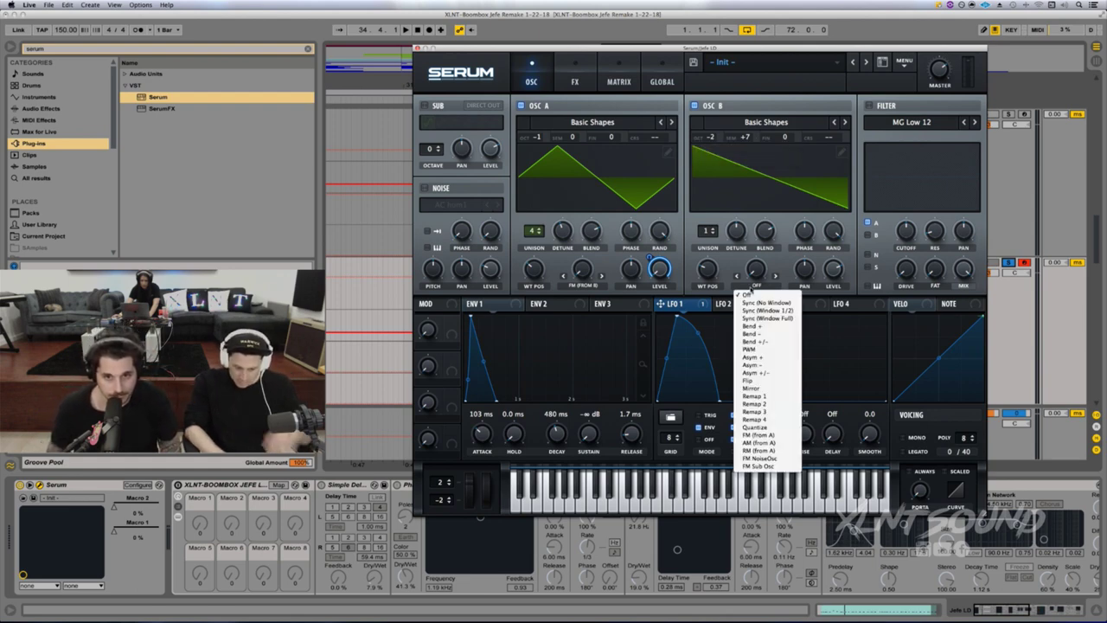
click(767, 335)
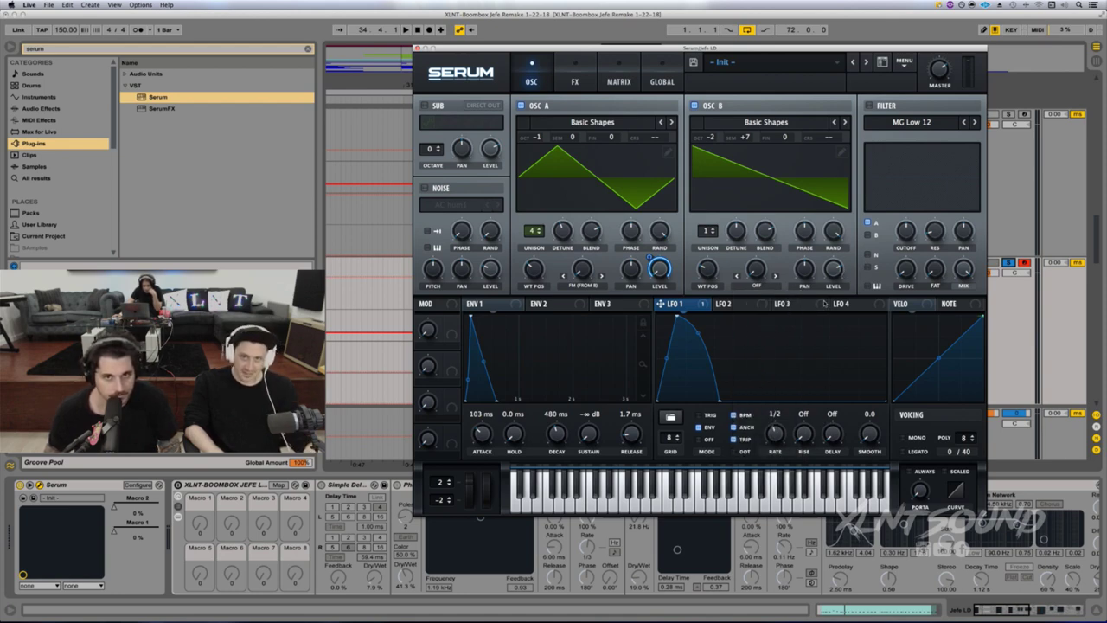
Step: Reopen Live after the crash and reset the Jefe LD track's Serum to the Init preset
key(super+h)
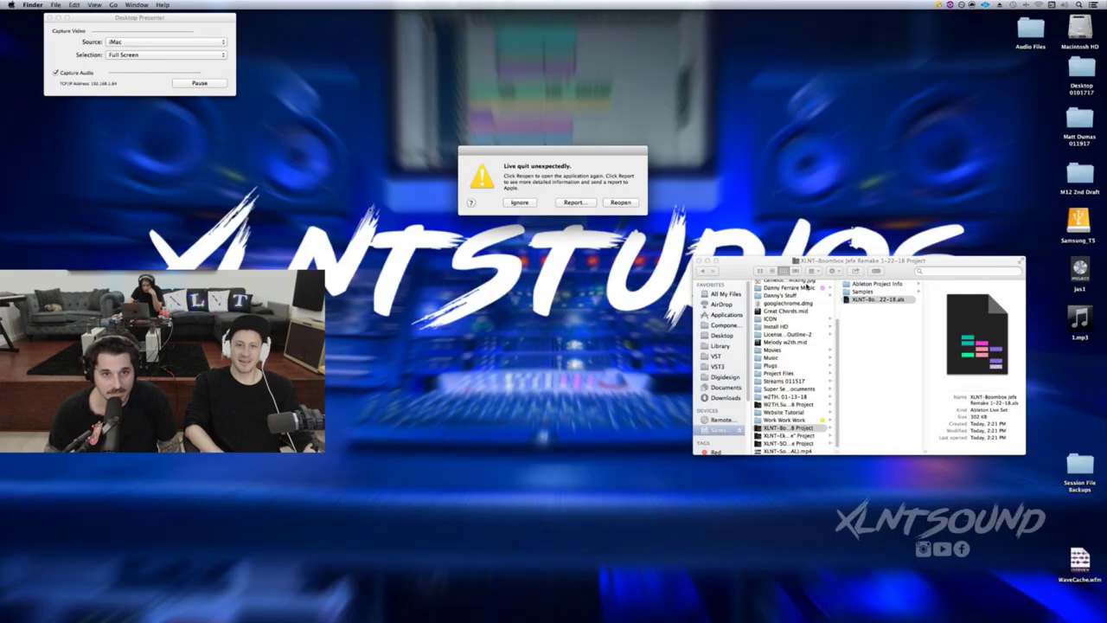
click(616, 202)
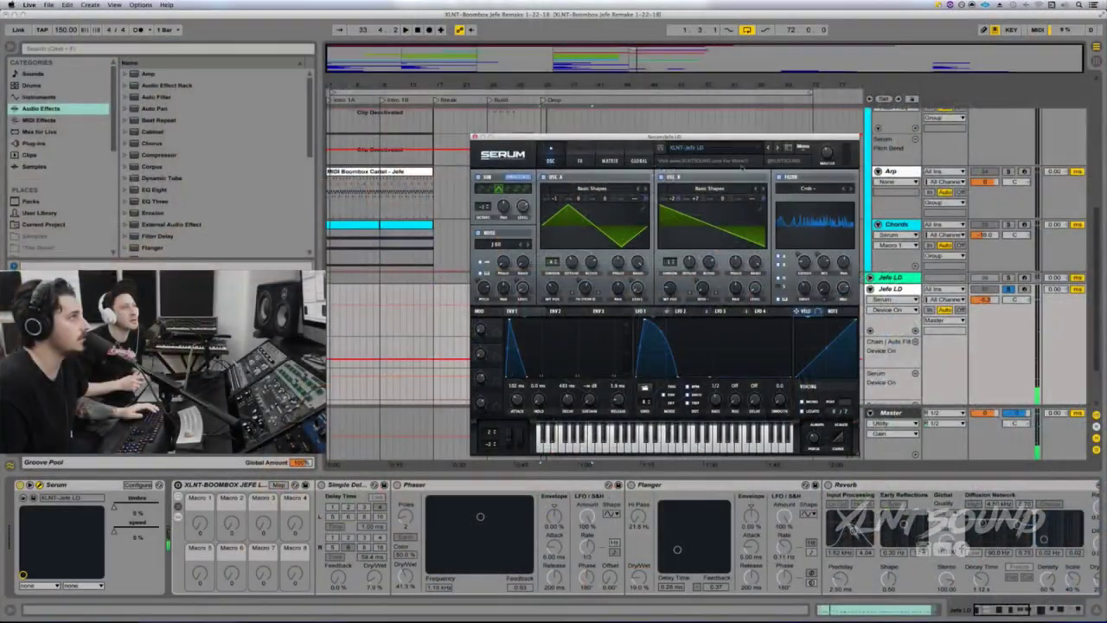
click(805, 152)
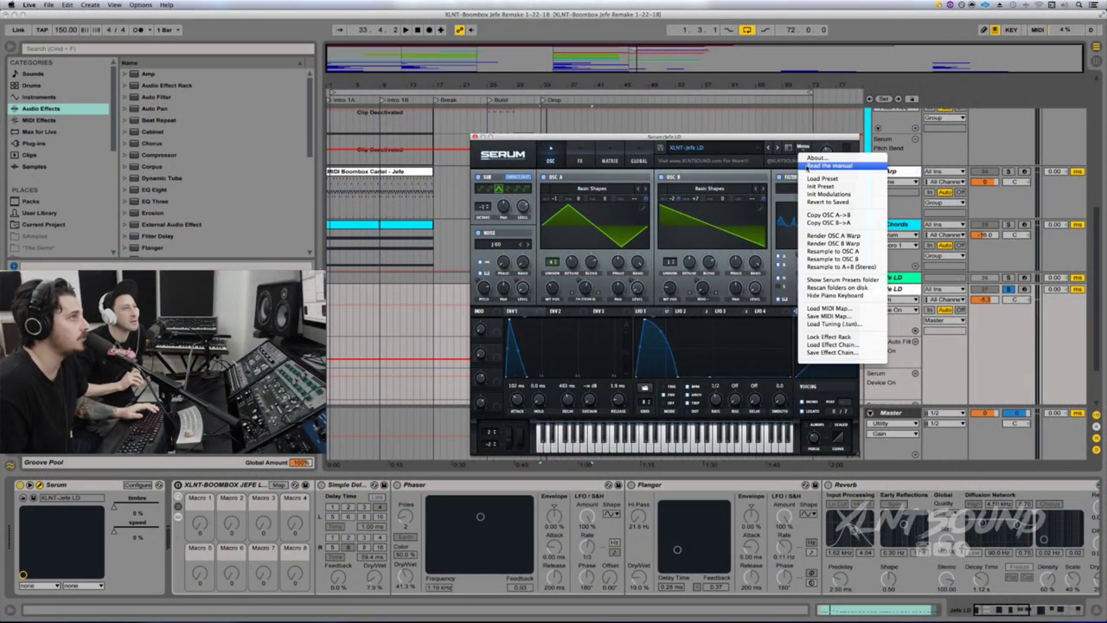
click(814, 187)
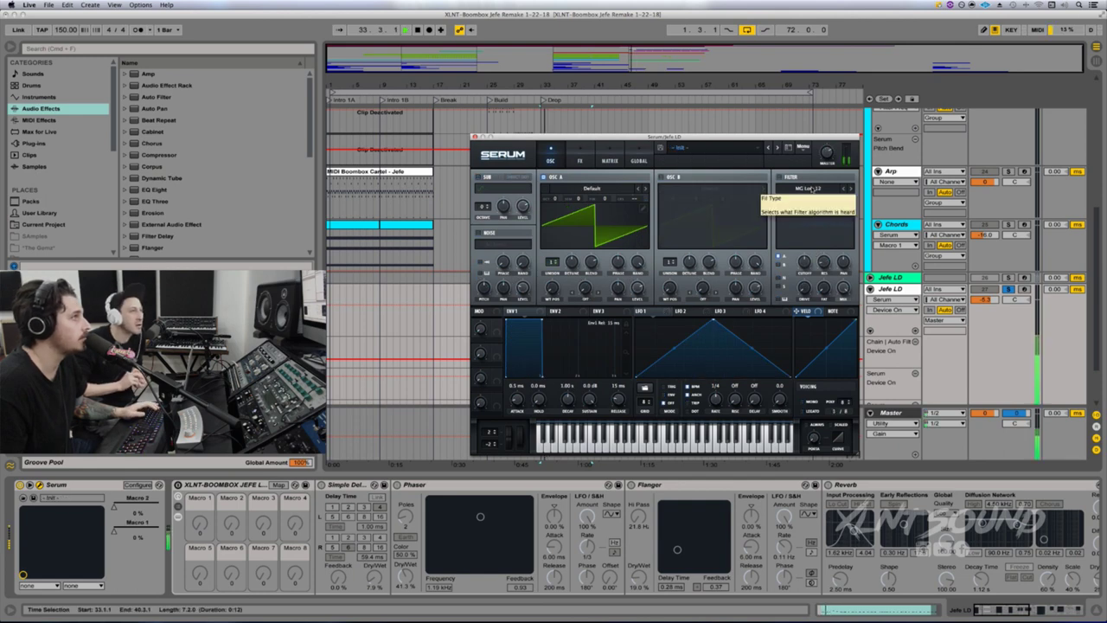
Step: Load the Analog wavetable Basic Shapes in oscillator A at its triangle shape and set the warp mode to FM (from B)
click(571, 190)
mouse_move(606, 198)
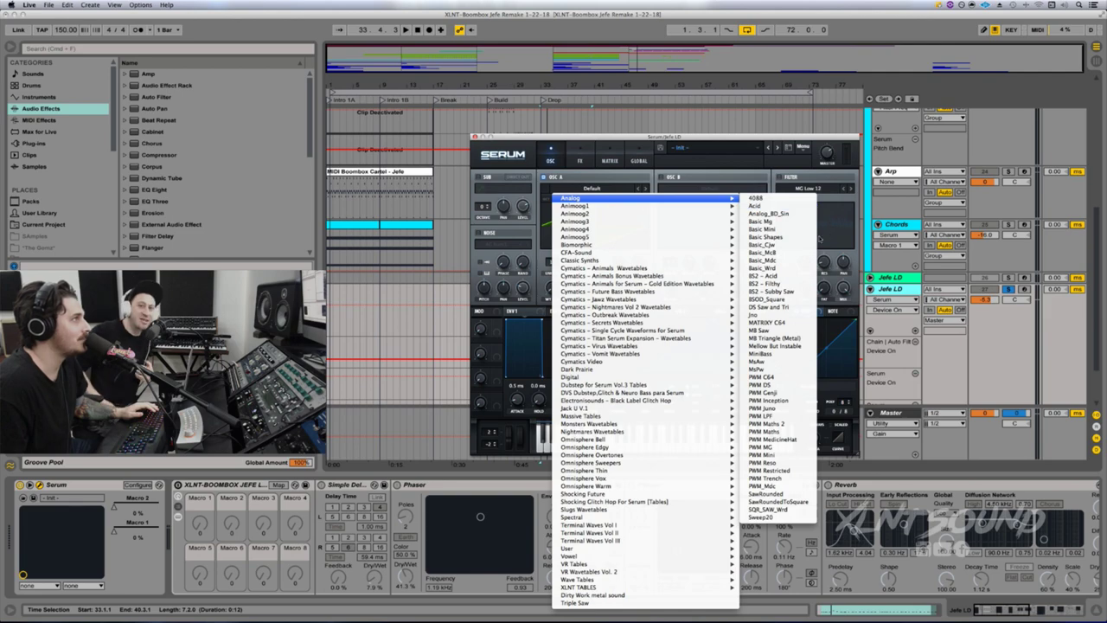
click(802, 236)
mouse_move(552, 260)
mouse_down()
mouse_move(557, 246)
mouse_move(557, 260)
mouse_up()
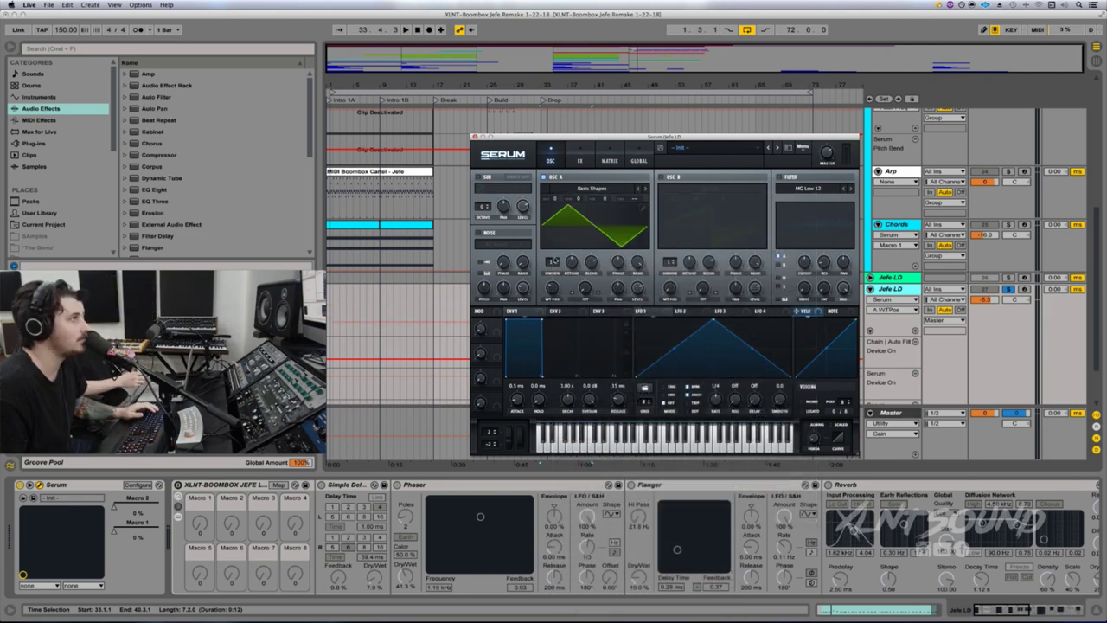
click(592, 301)
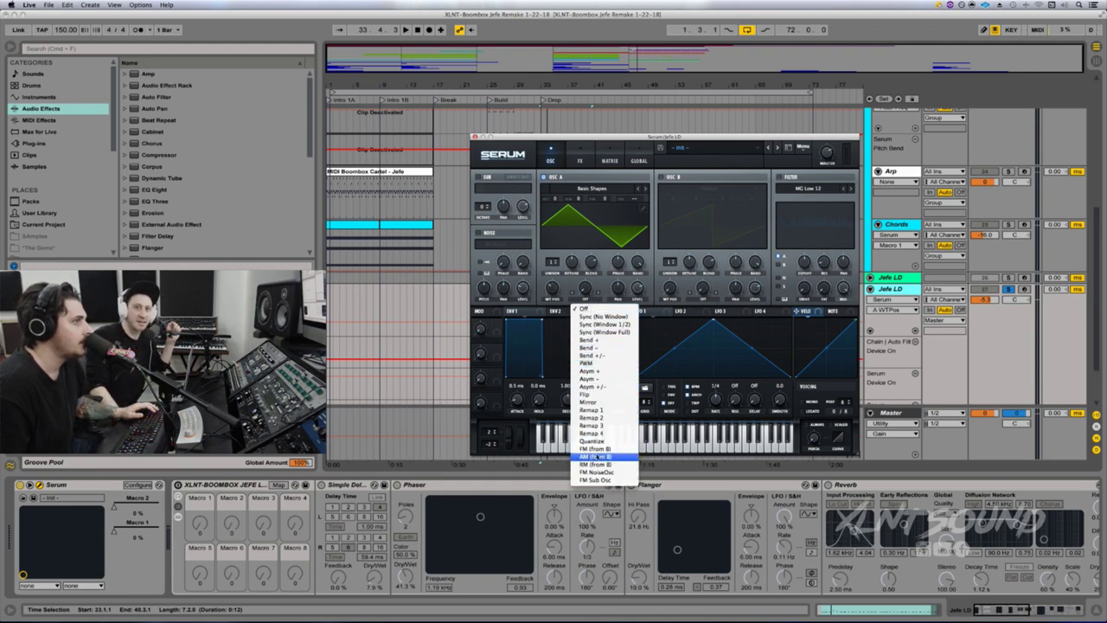
click(595, 449)
Step: Enlarge the Serum window, and set oscillator A's octave to -1 while trying its FM warp amount
drag(860, 456, 935, 517)
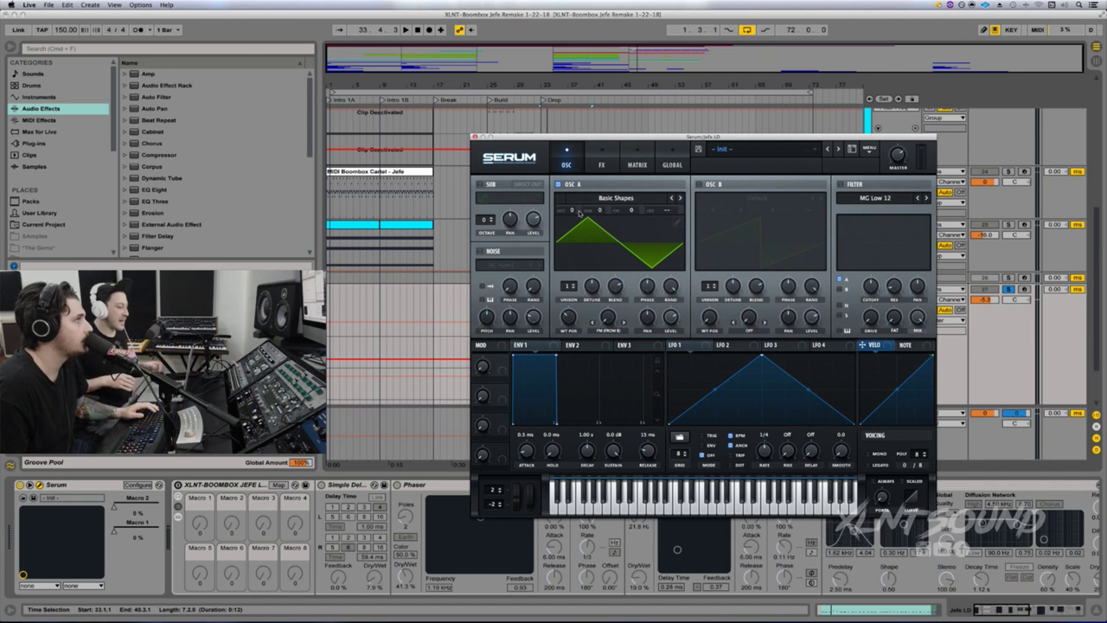
drag(571, 210, 570, 218)
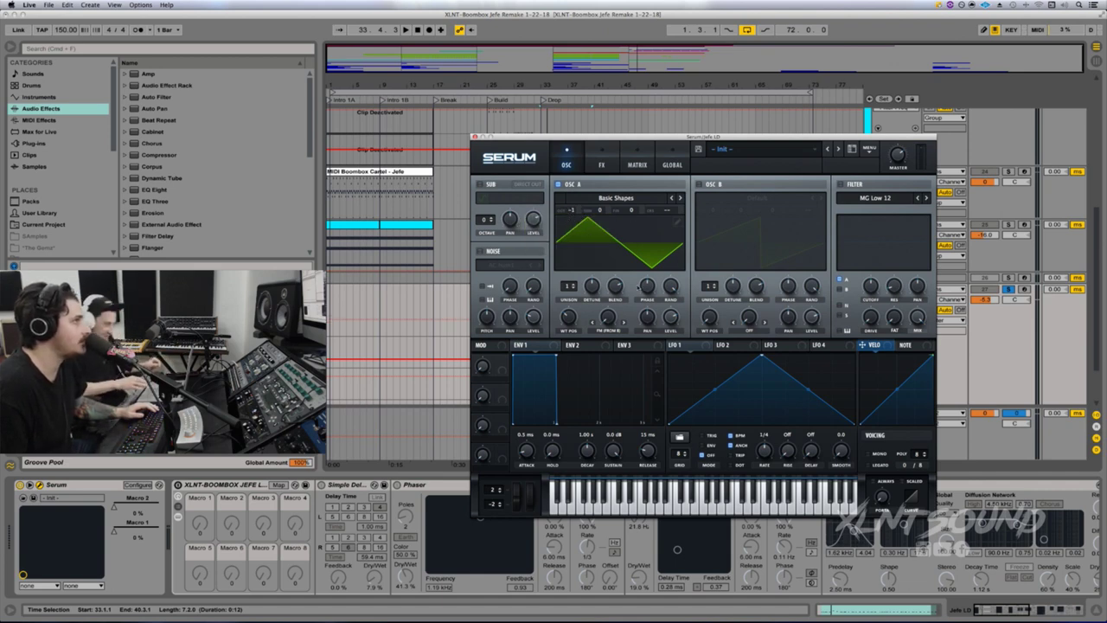
drag(610, 327, 619, 266)
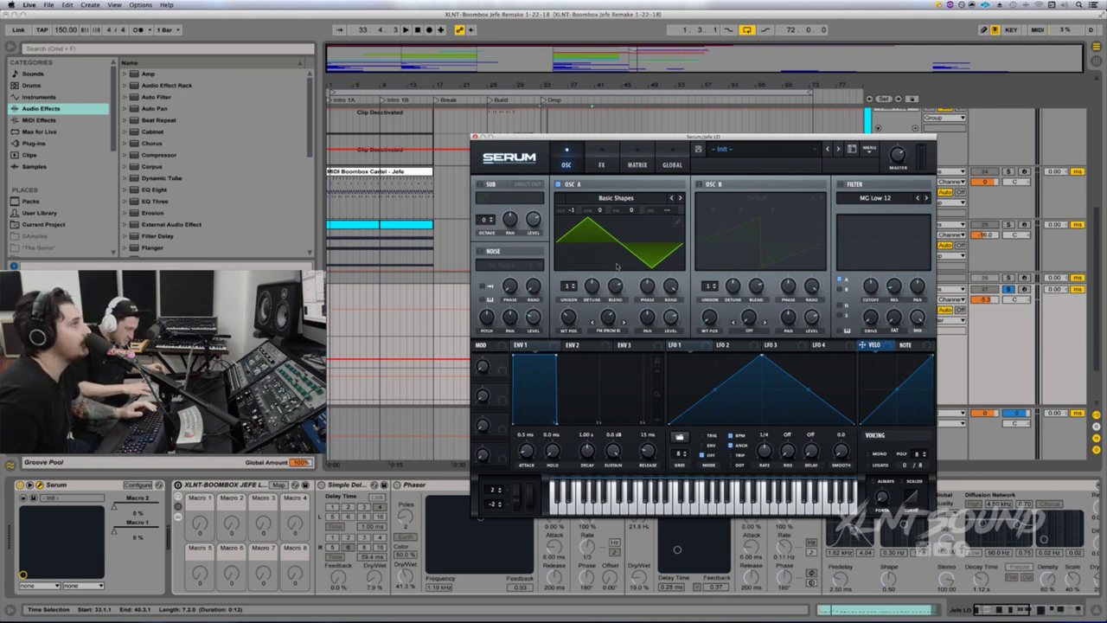
mouse_move(609, 318)
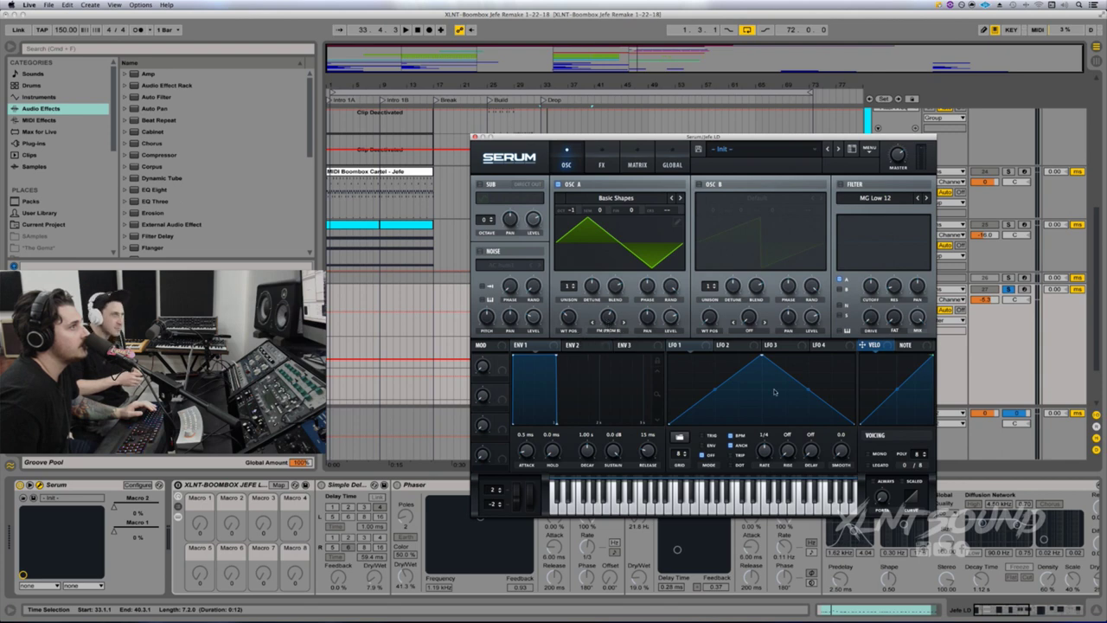
Step: Reshape LFO 1 into a short curve with an early peak that falls to zero within the first third of the cycle
drag(765, 357, 690, 355)
drag(765, 387, 719, 382)
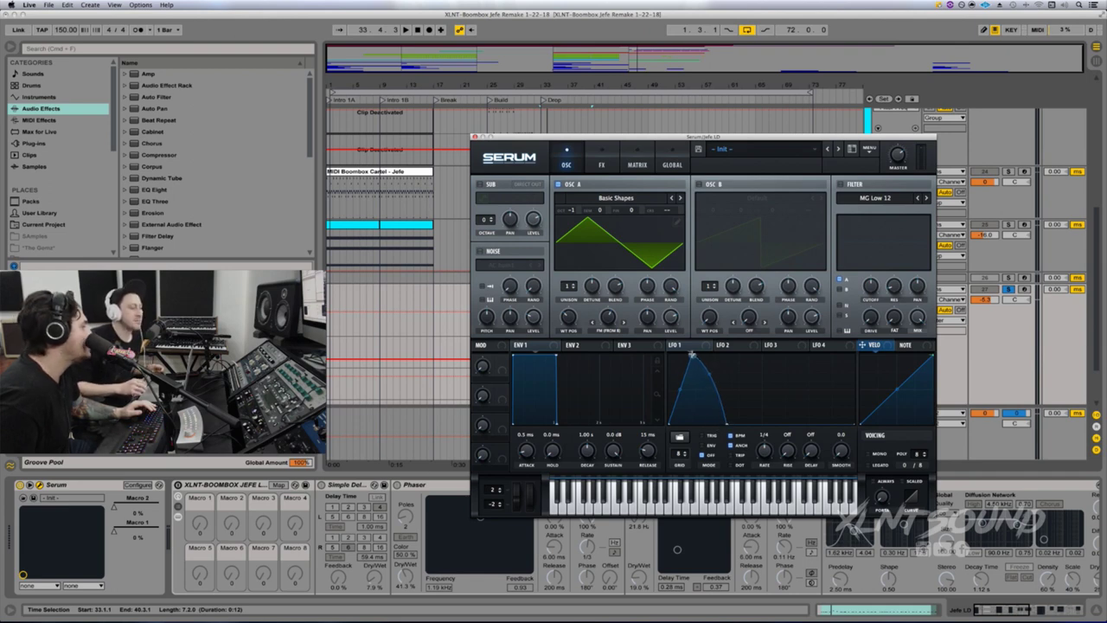
Step: Set envelope 1 to 101 ms attack, 479 ms decay and 2.0 ms release, and assign LFO 1 to oscillator A's level
mouse_move(528, 456)
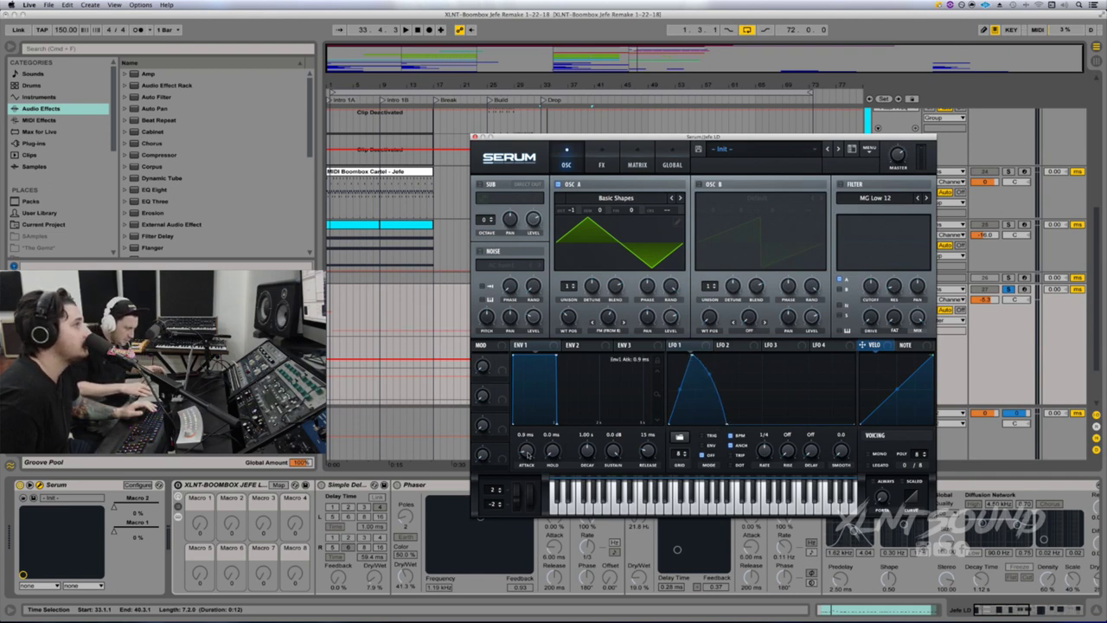
drag(530, 451, 532, 441)
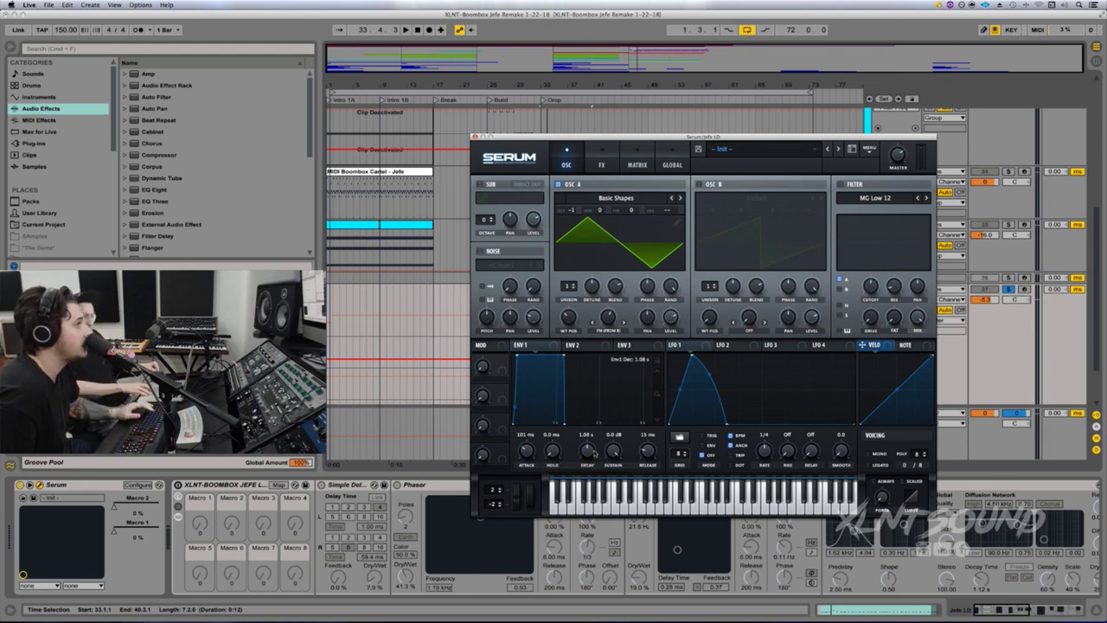
drag(594, 454, 592, 459)
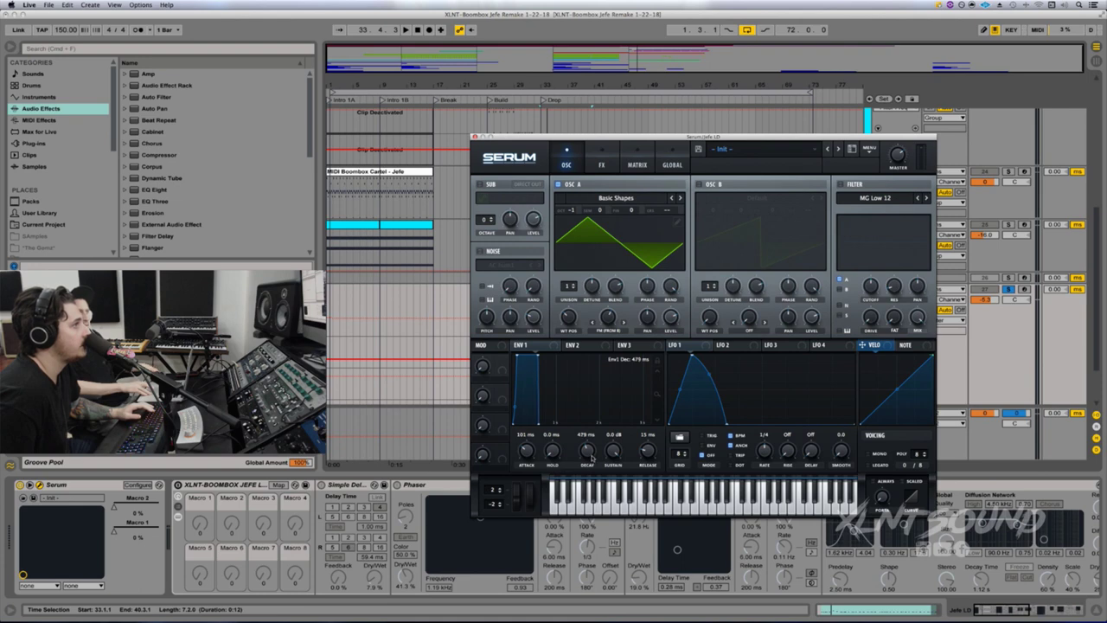
drag(593, 457, 647, 460)
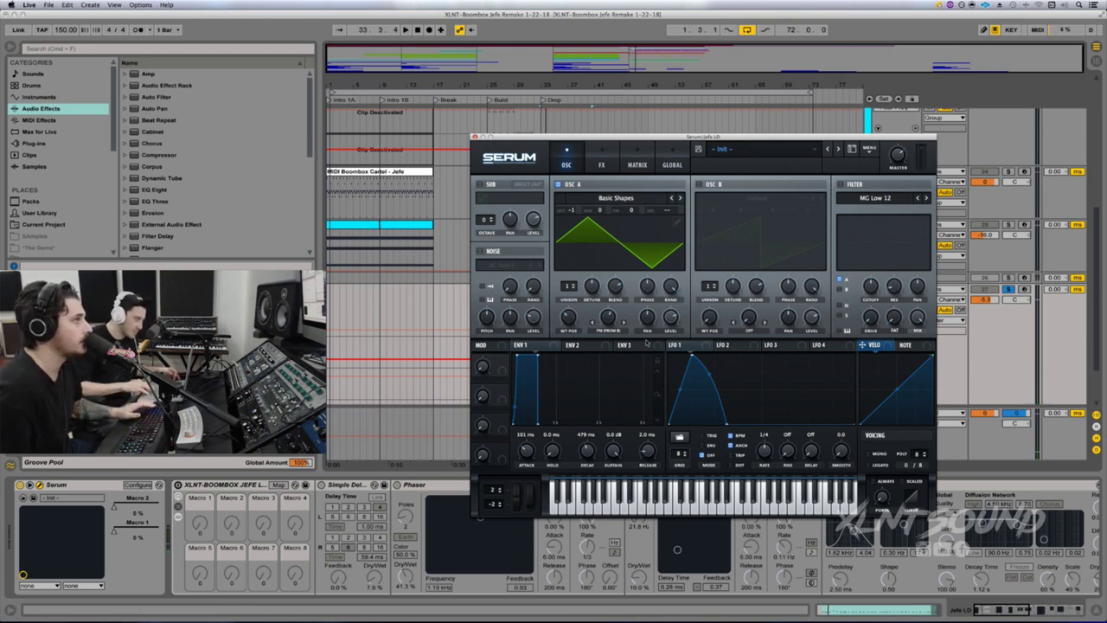
drag(684, 345, 671, 318)
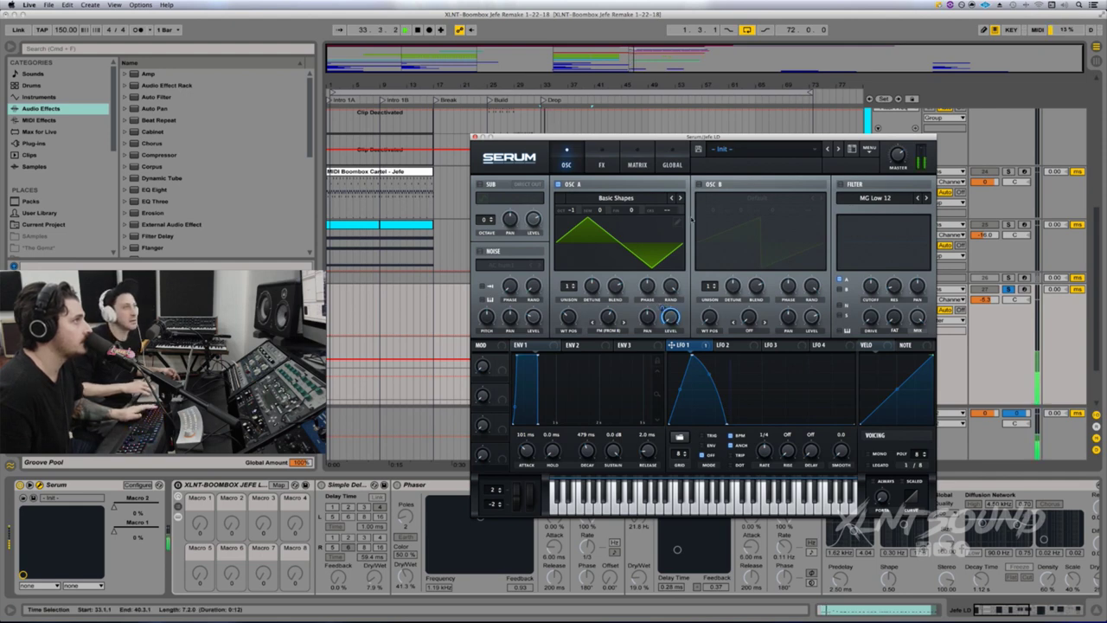
Step: Enable oscillator B and load the Analog wavetable Basic Shapes at its saw shape
click(698, 185)
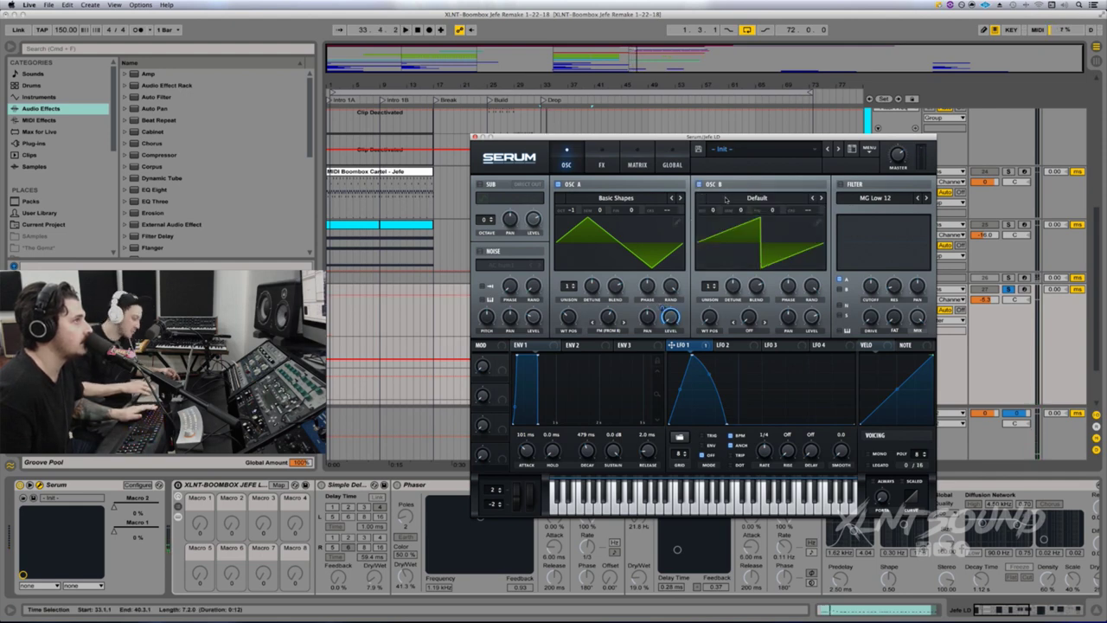
click(752, 199)
mouse_move(753, 208)
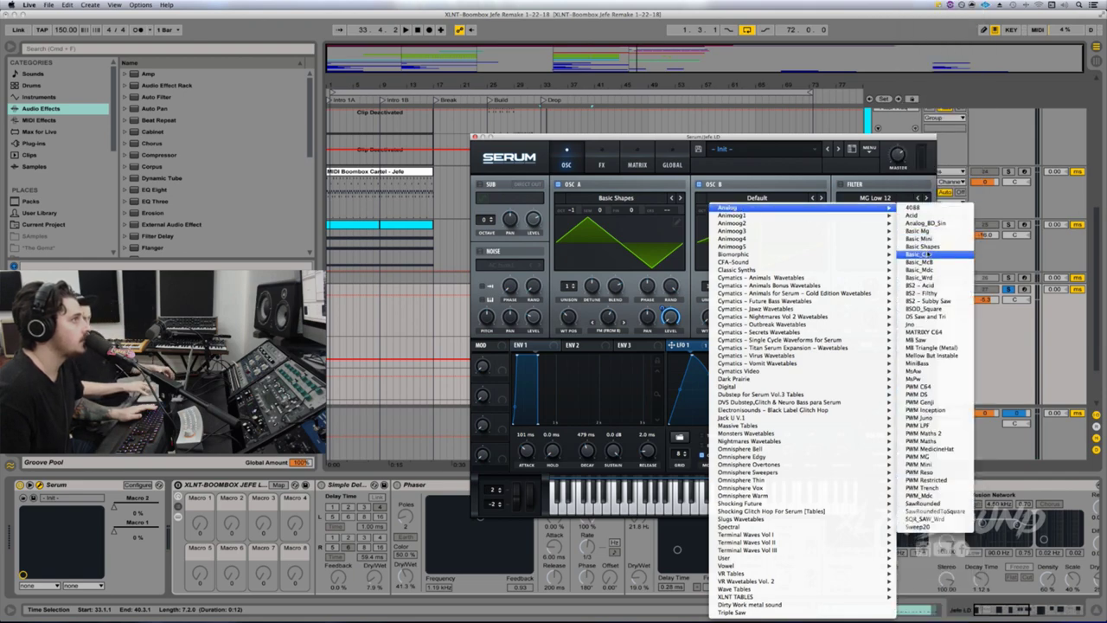
click(933, 254)
drag(703, 326, 714, 289)
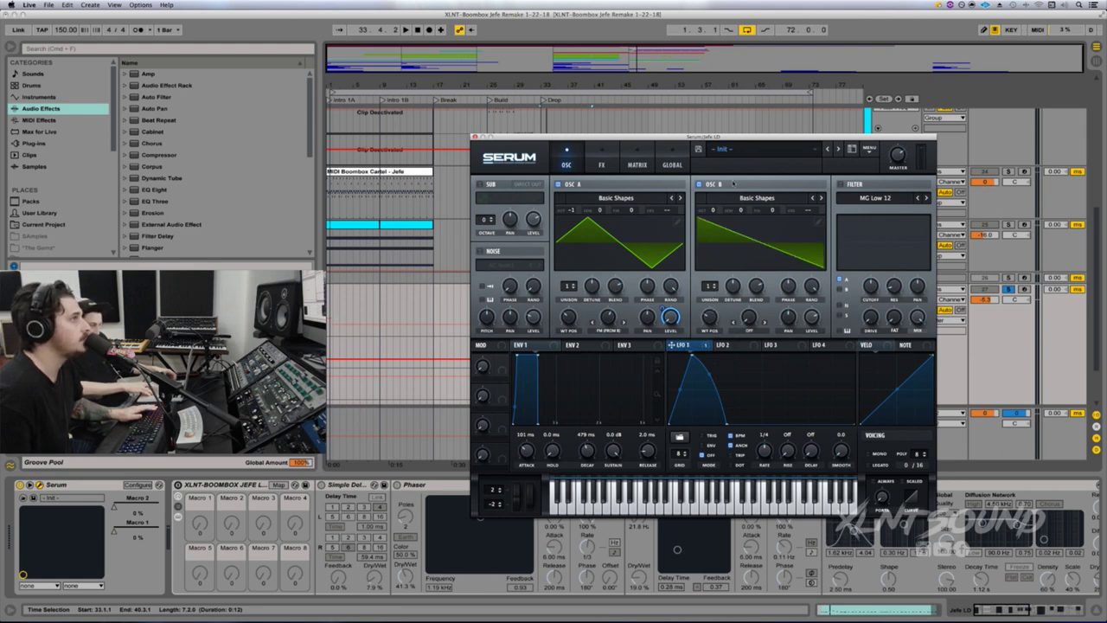
Step: Set oscillator B to octave -2 and semitones +7, with the Bend - warp mode
drag(712, 209, 712, 235)
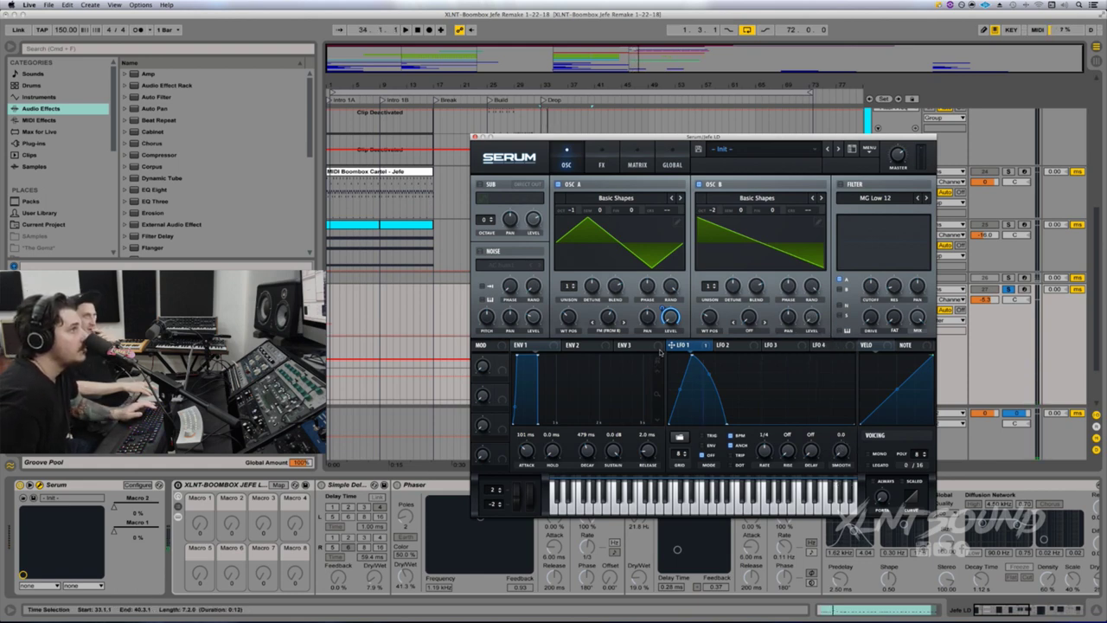
click(742, 334)
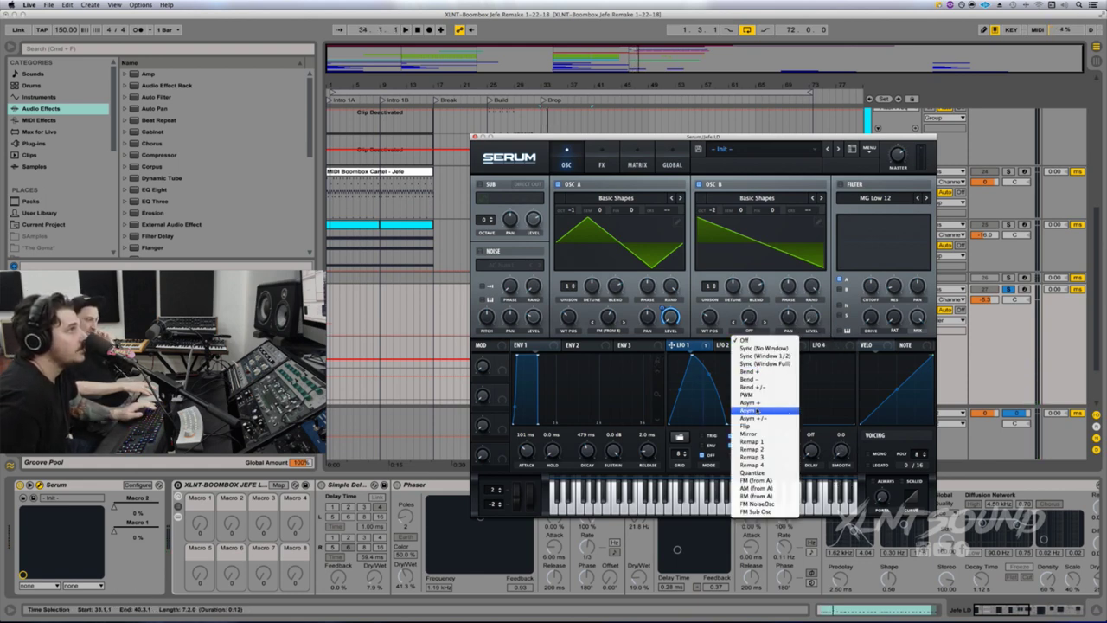
click(749, 379)
drag(740, 209, 746, 177)
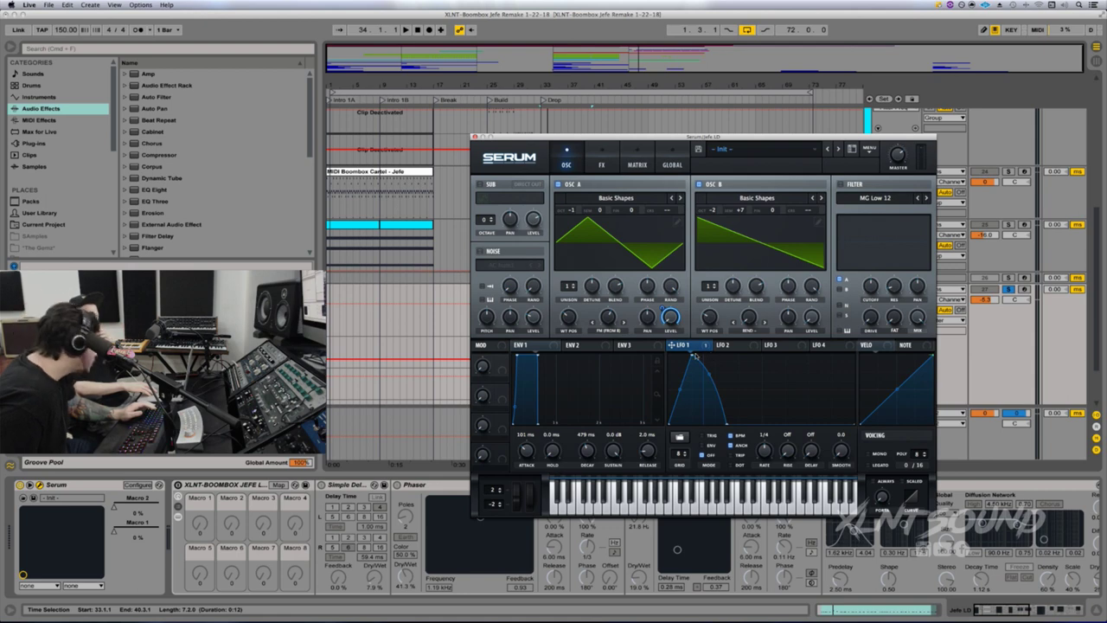
Step: Move LFO 1's peak slightly earlier and use LFO 1 to modulate oscillator B's warp by 75 and oscillator A's FM warp
drag(692, 354, 682, 347)
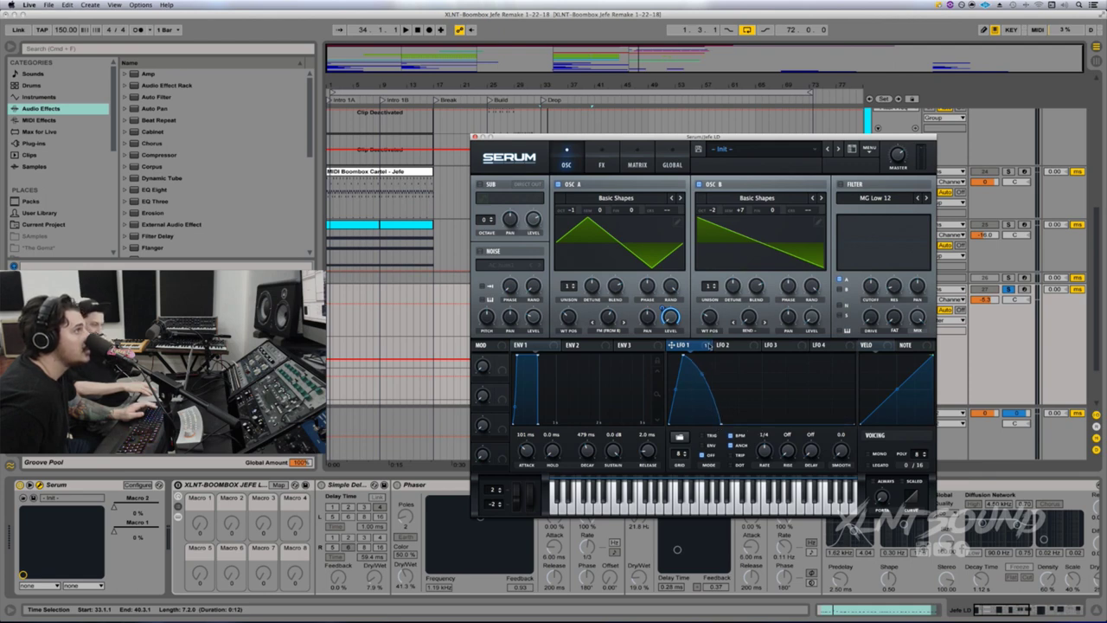
drag(710, 345, 740, 309)
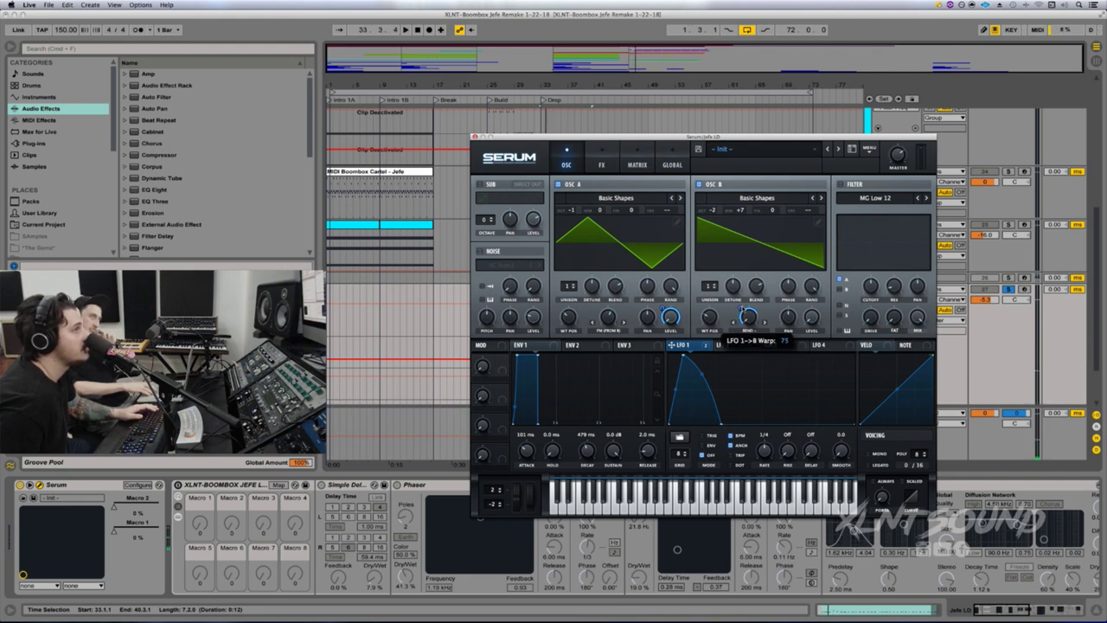
key(space)
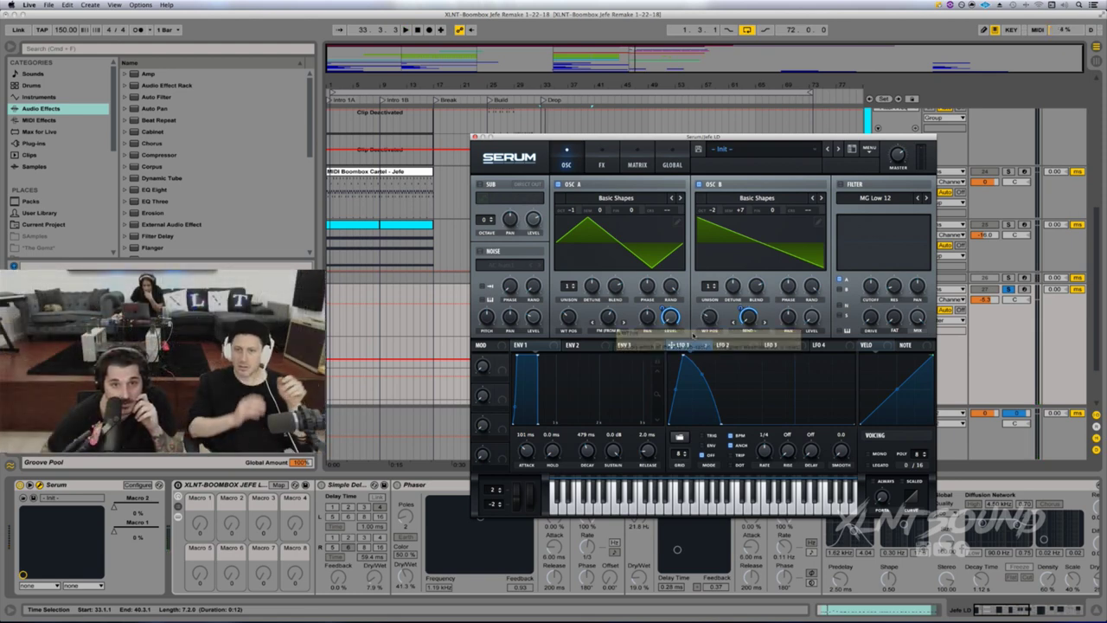
click(603, 307)
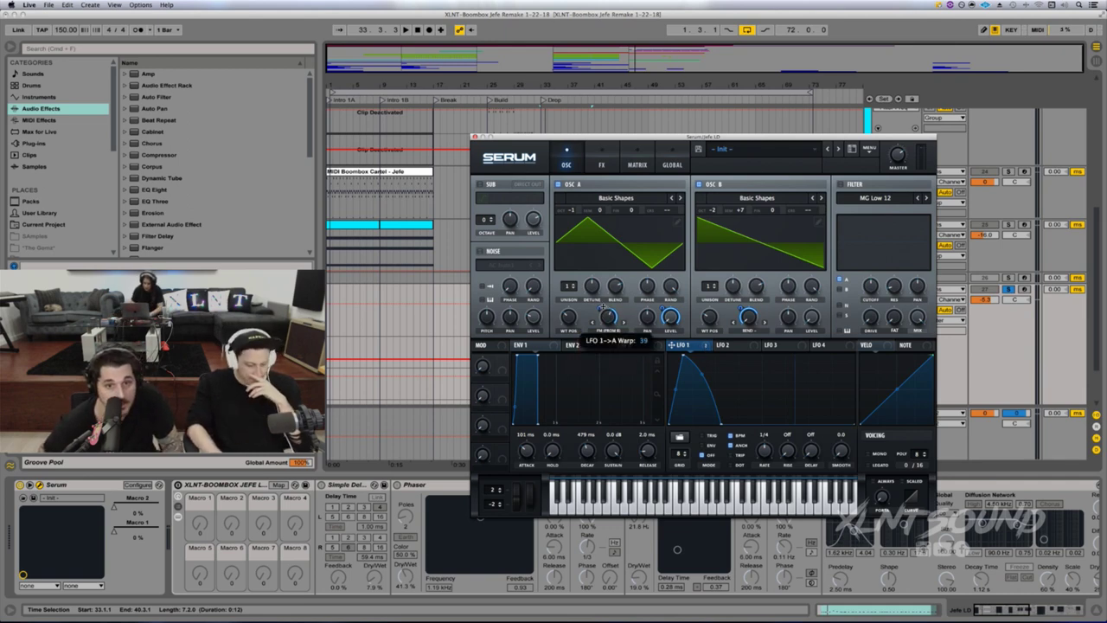
drag(604, 310, 604, 315)
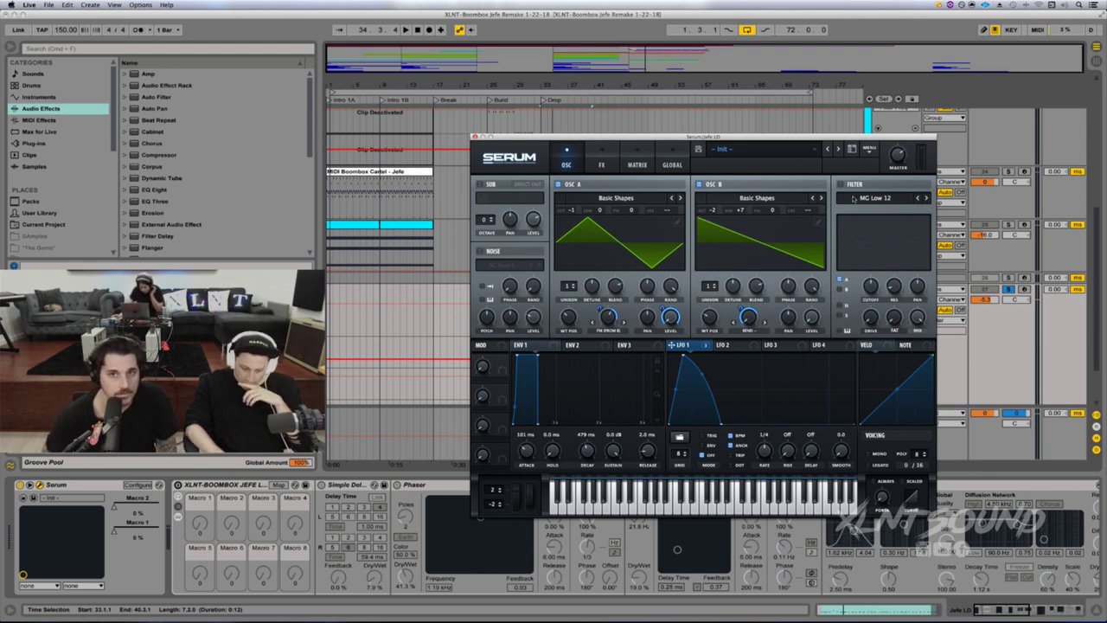
Step: Enable the filter, choose the Flanges type Cmb - and lower its cutoff to about 47 Hz
click(841, 185)
click(867, 200)
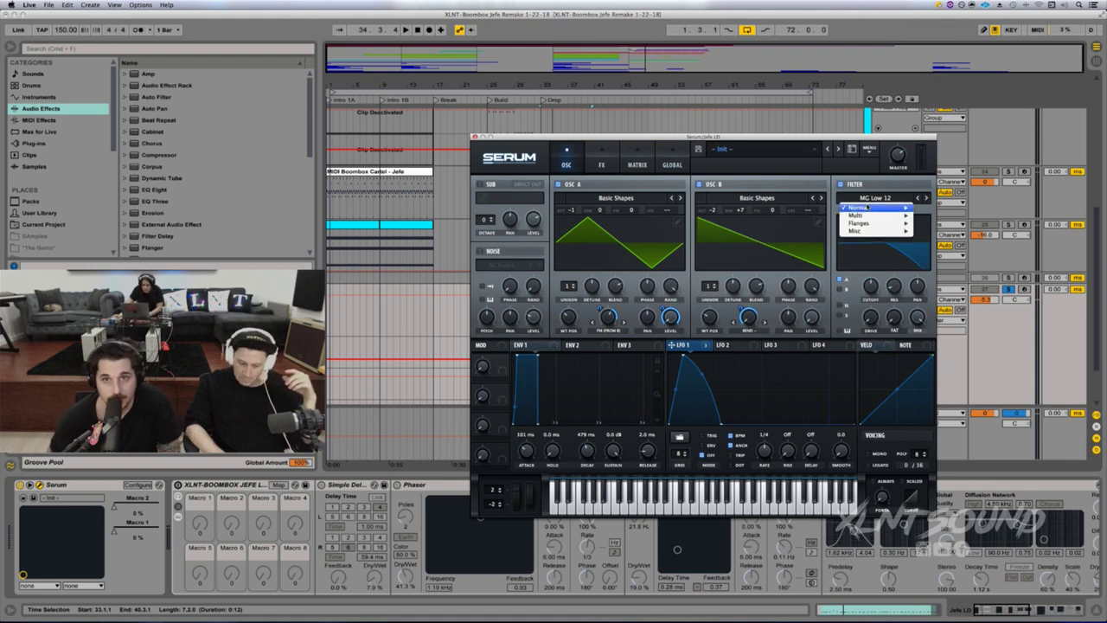
mouse_move(867, 207)
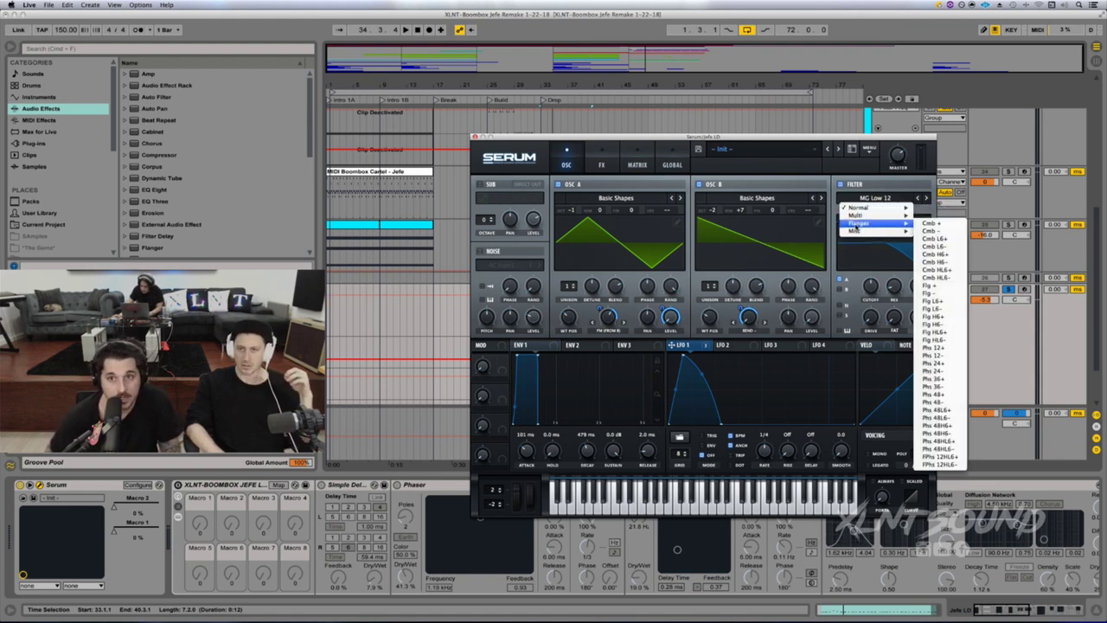
click(931, 231)
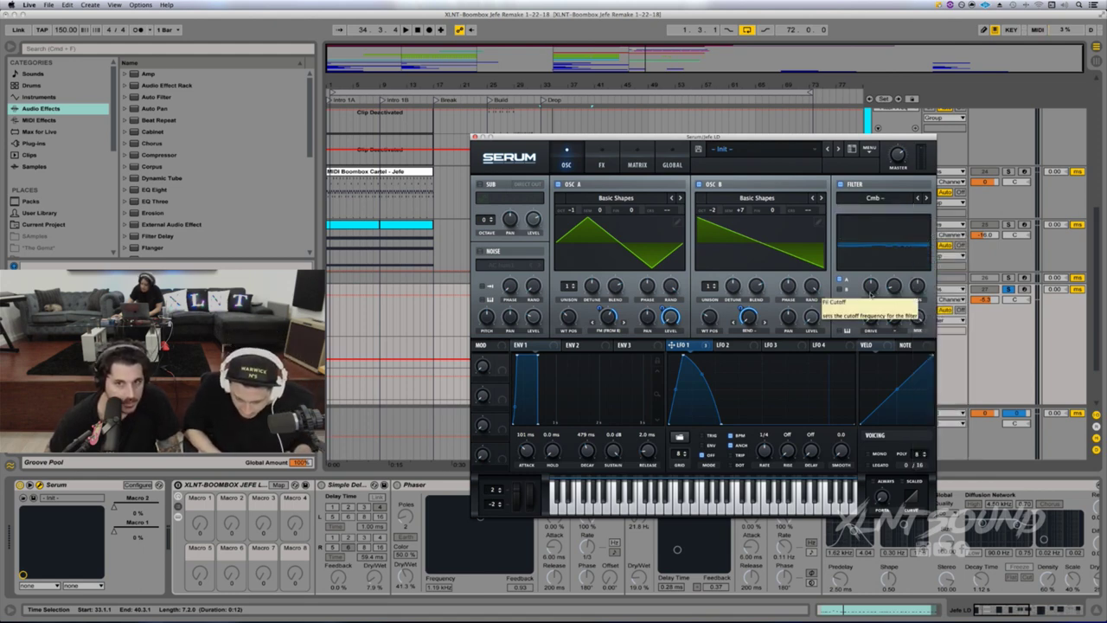
drag(869, 290, 872, 319)
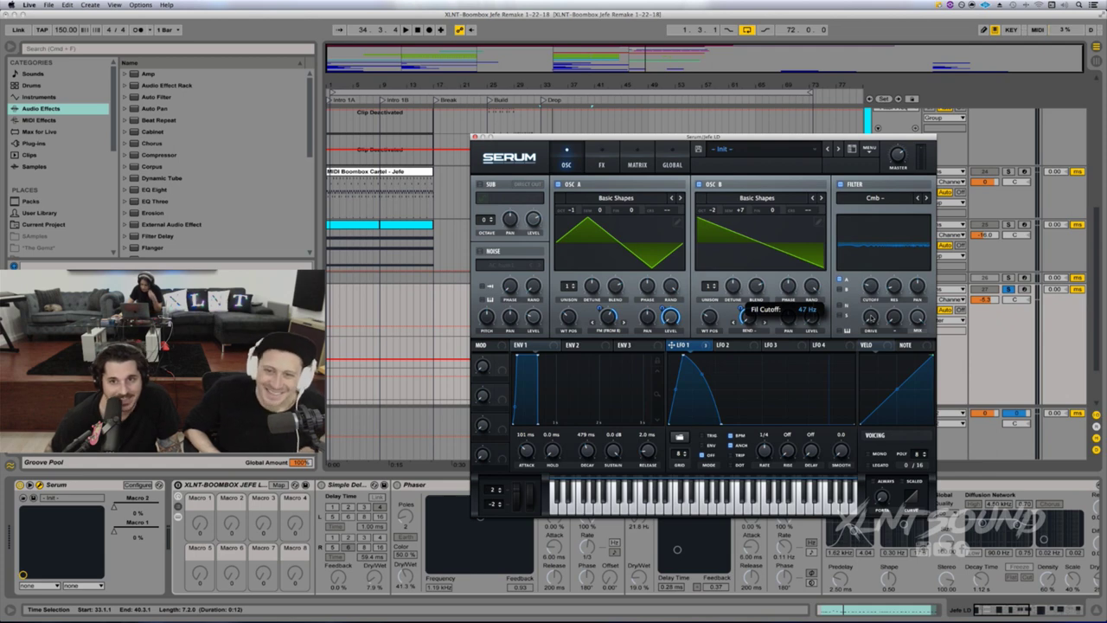
Step: Set the filter drive to 30% and modulate the filter's cutoff and resonance with LFO 1 while auditioning the lead
drag(869, 319, 902, 236)
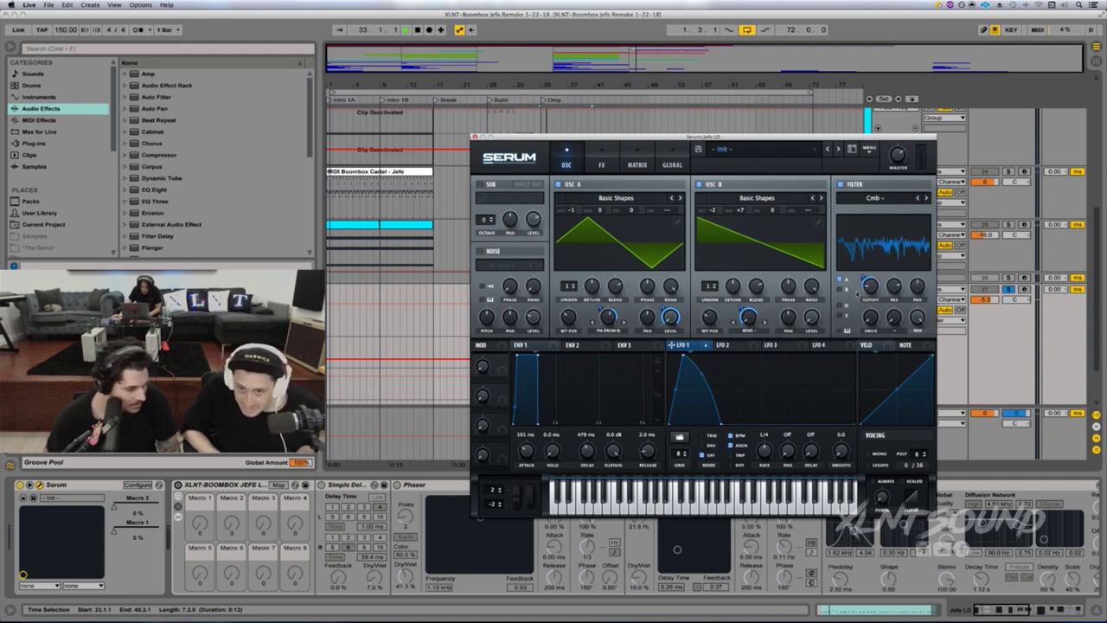
key(space)
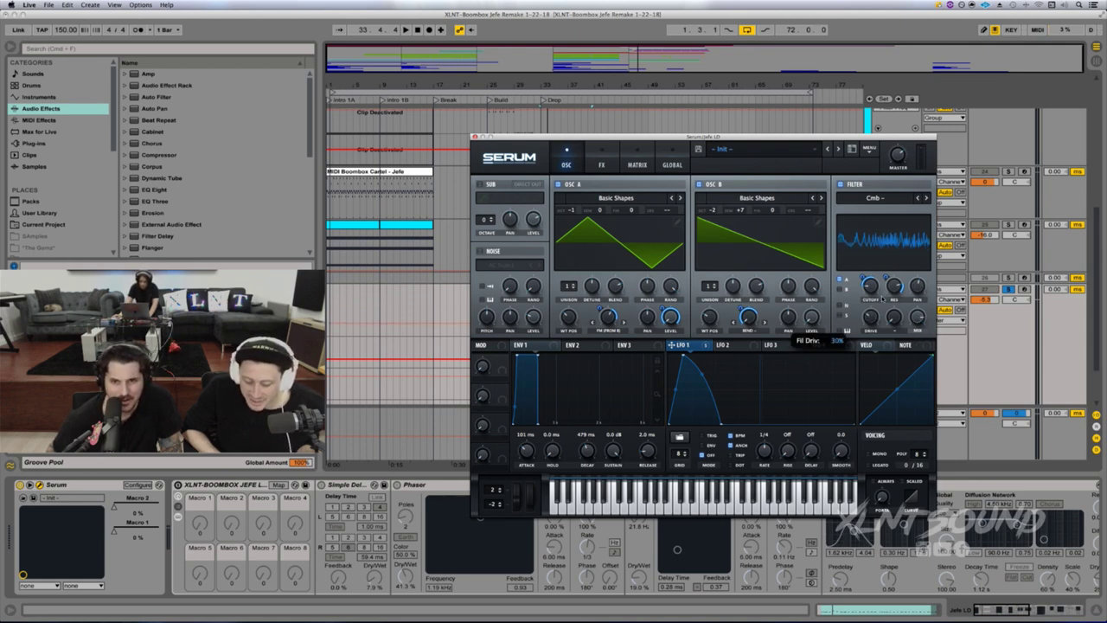
drag(882, 299, 883, 297)
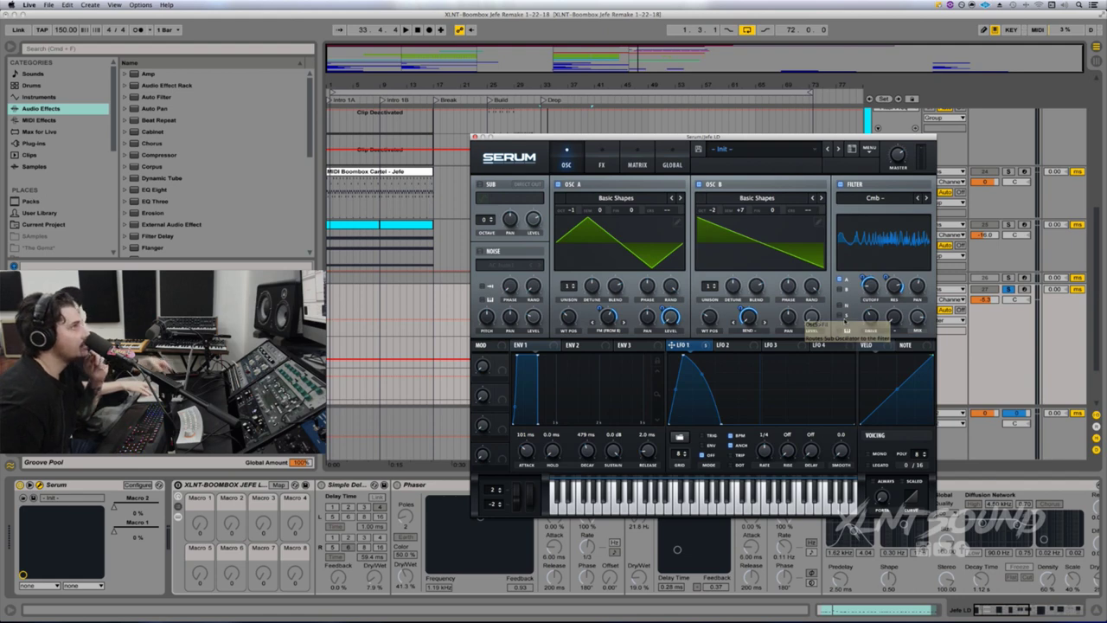
Step: Enable the sub oscillator and set its octave to -1
click(479, 184)
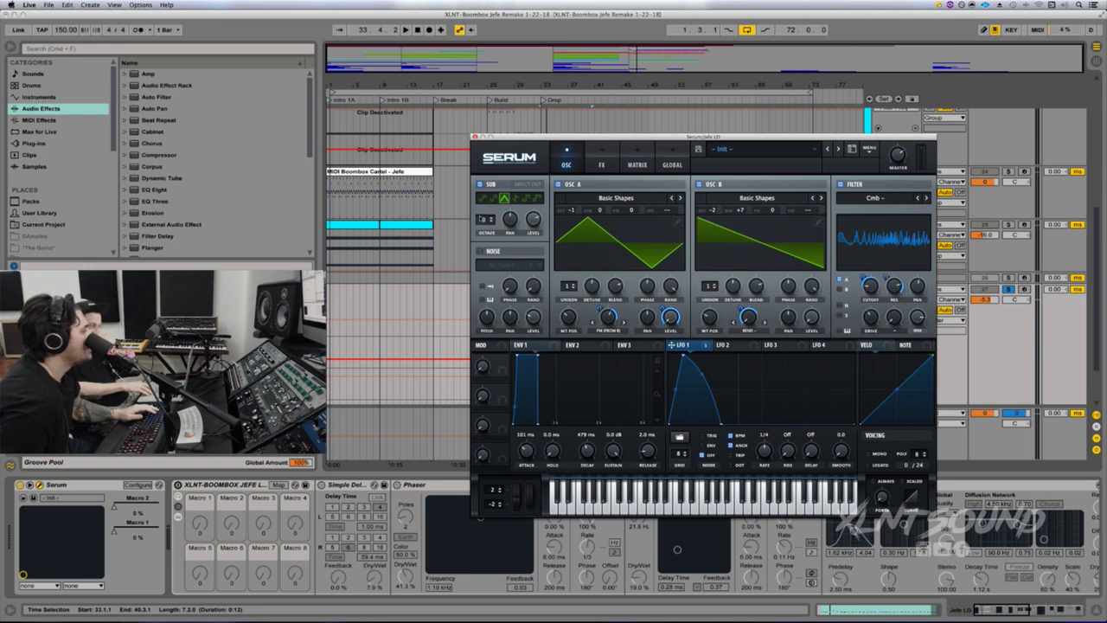
drag(480, 217, 482, 222)
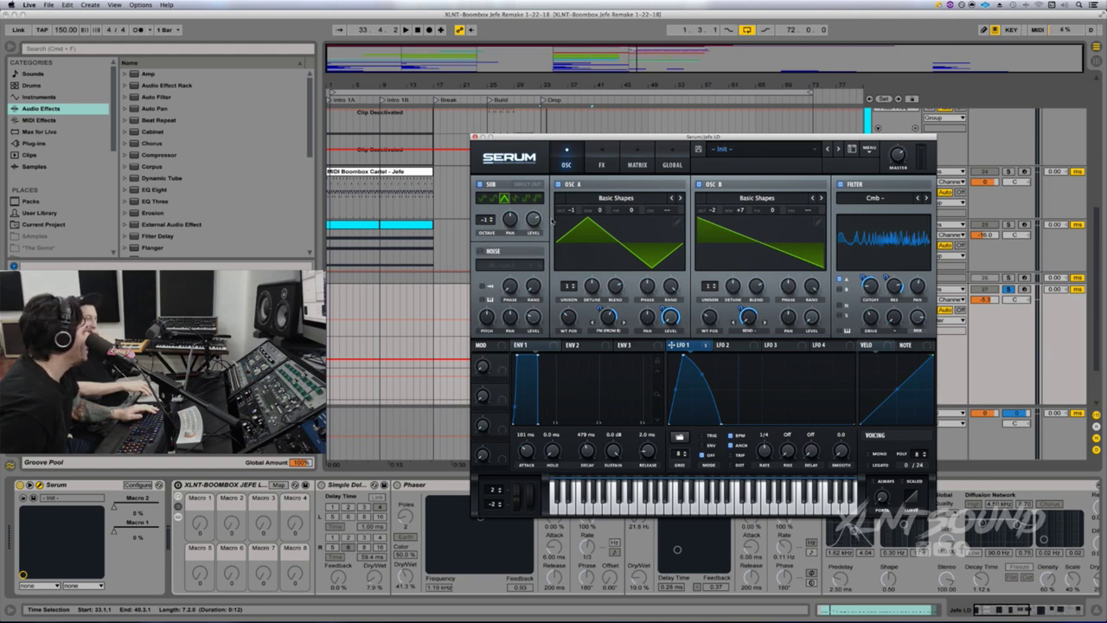
Step: Enable the noise oscillator with the Analog sample J60, turn on its one-shot and pitch tracking, and adjust its pitch
click(480, 251)
click(498, 264)
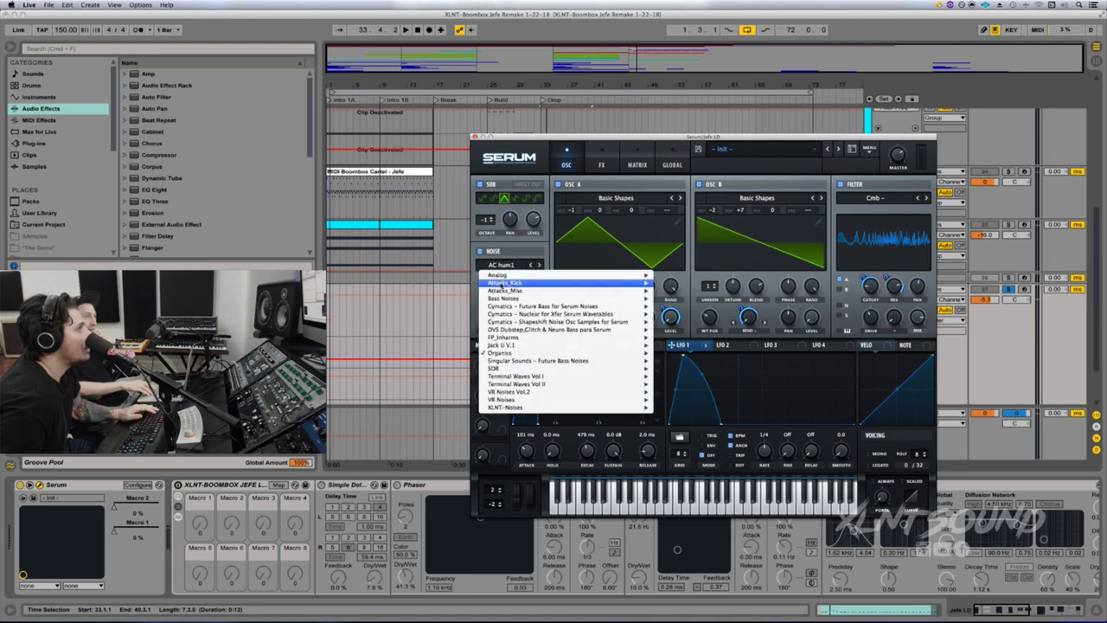
mouse_move(504, 283)
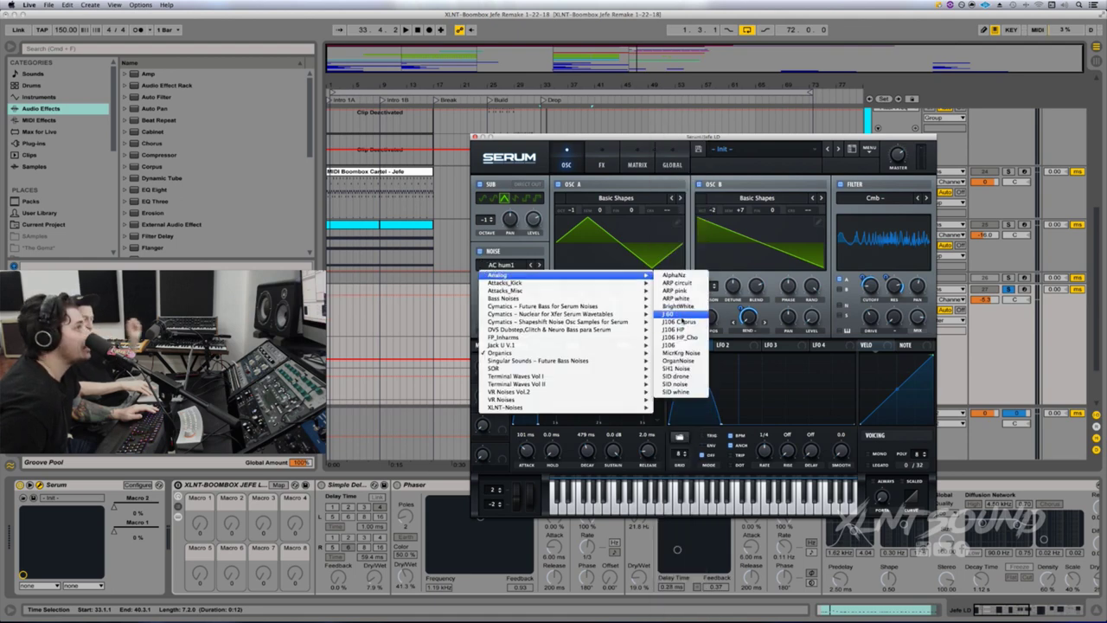
click(678, 314)
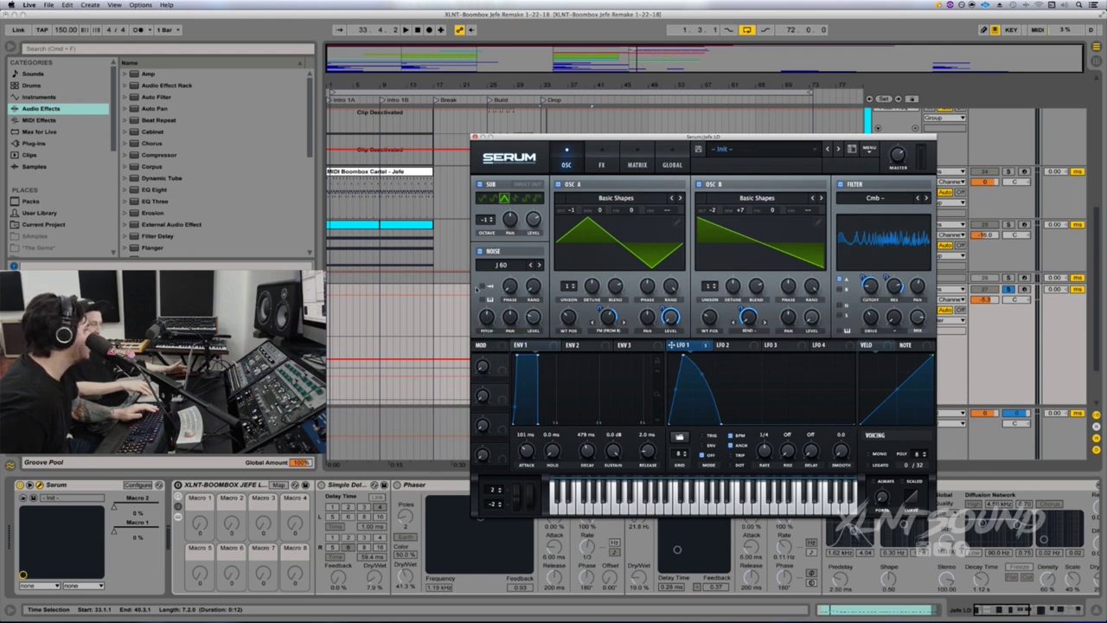
click(483, 301)
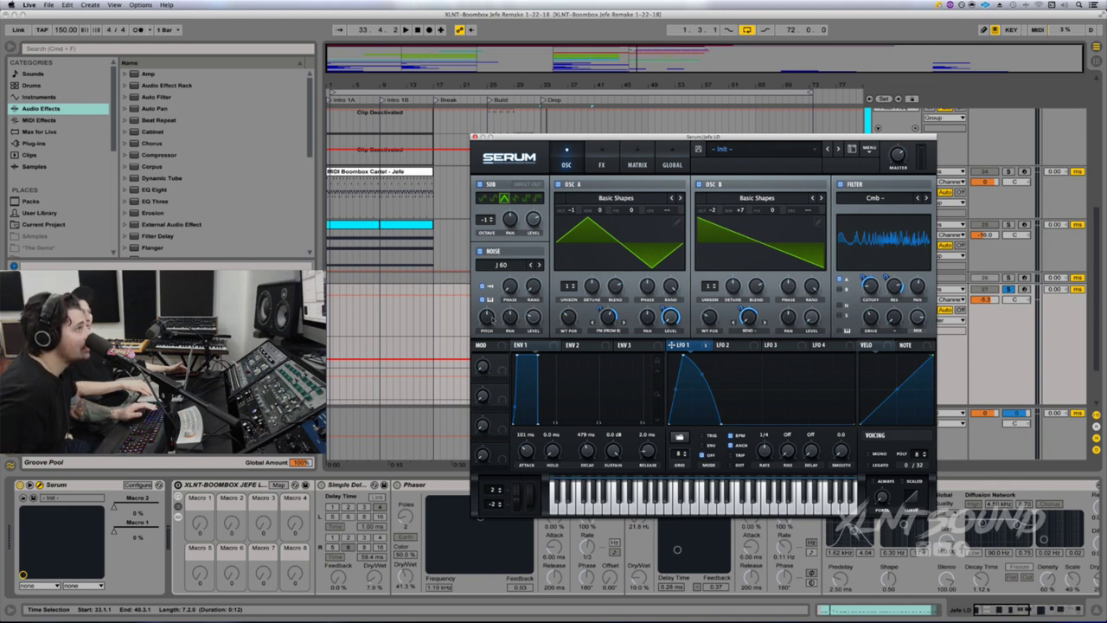
drag(492, 320, 491, 298)
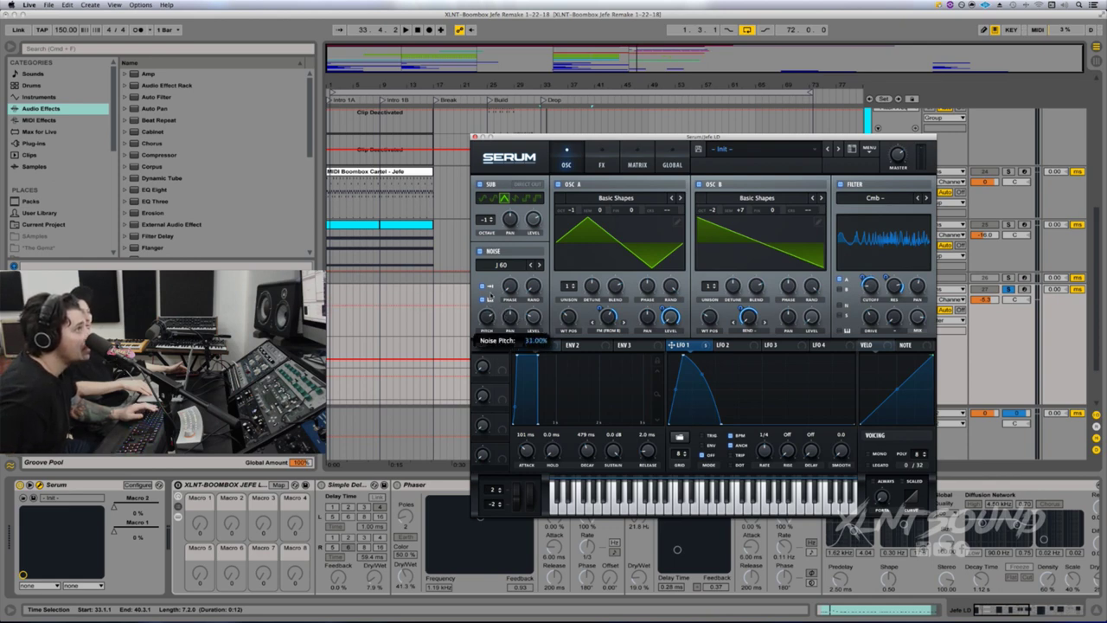
Step: Turn off solo on the Jefe LD track and play the section to hear the lead with the other tracks
key(space)
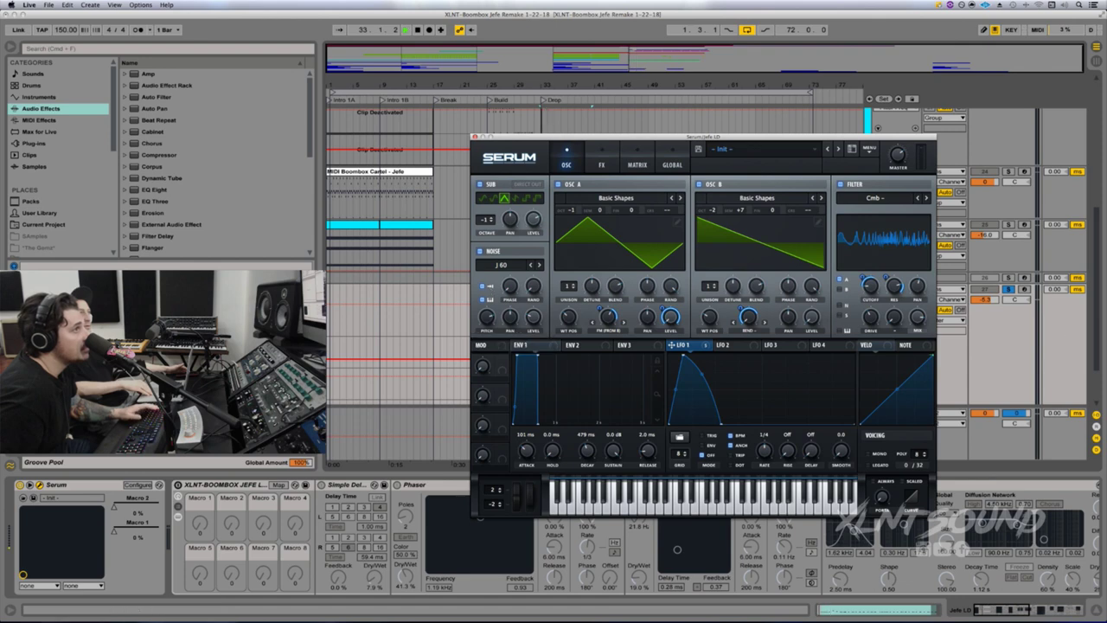
click(1008, 289)
key(space)
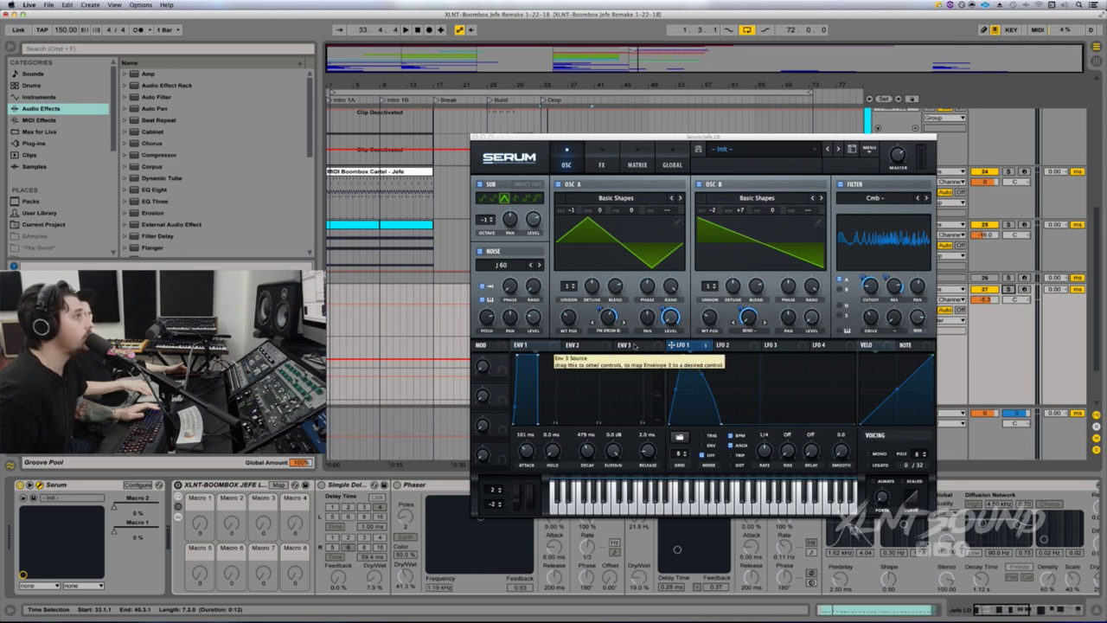
Step: Assign LFO 1 to the noise oscillator's pitch and level, adjusting the pitch modulation amount
click(699, 346)
drag(699, 346, 489, 329)
drag(487, 327, 482, 327)
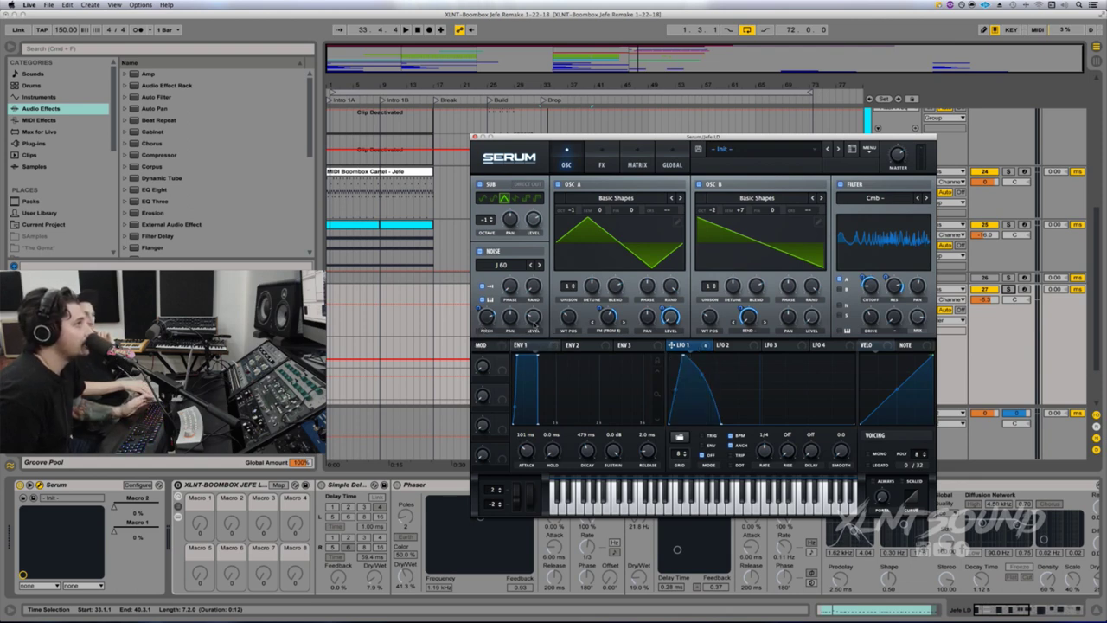
drag(709, 345, 529, 317)
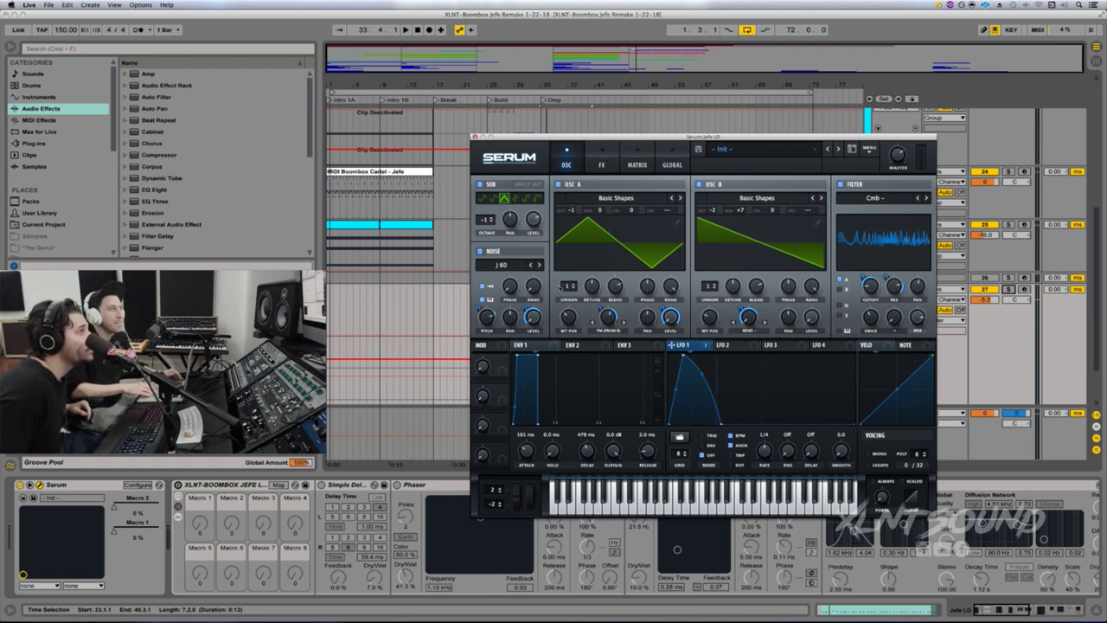
Step: Set oscillator A's unison to 4 voices and reshape LFO 2 into a ramp falling from maximum to mid level
drag(568, 285, 594, 293)
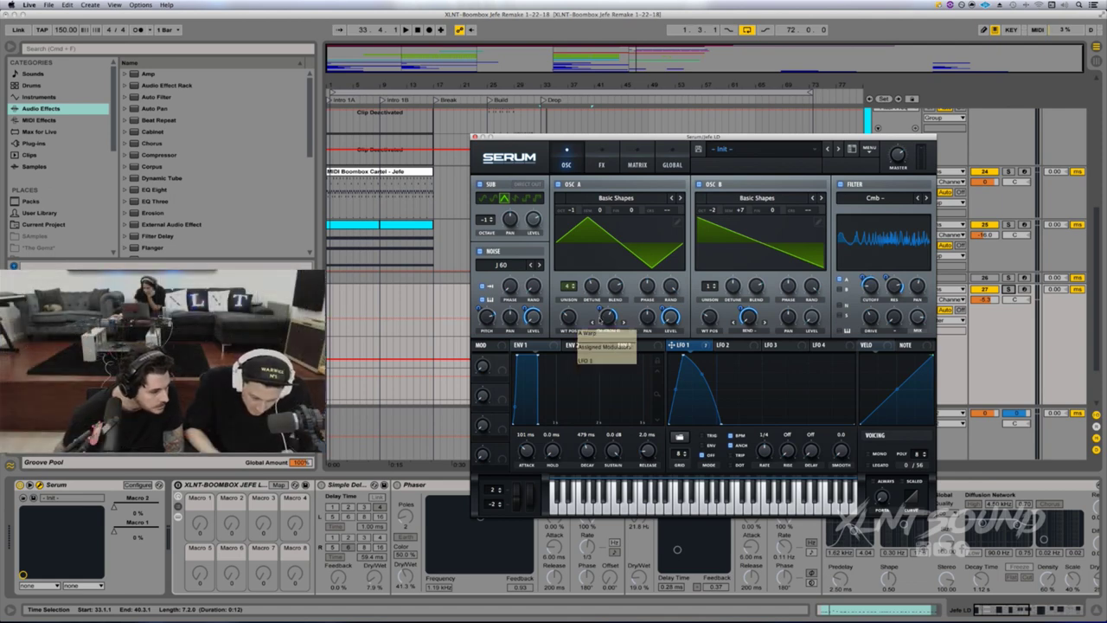
click(729, 346)
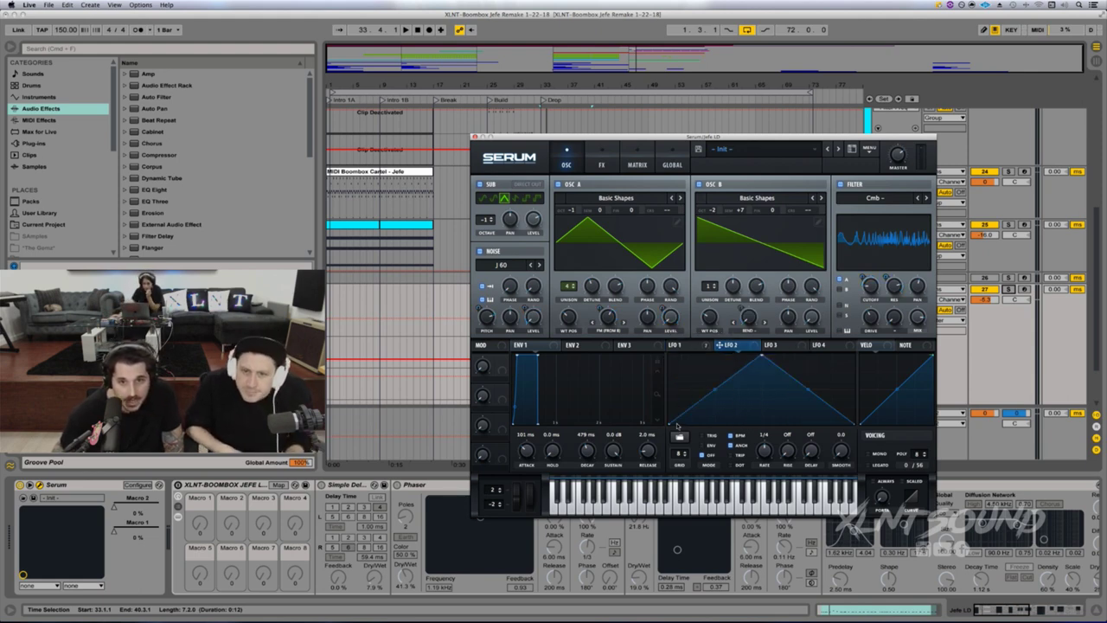
drag(674, 425, 669, 389)
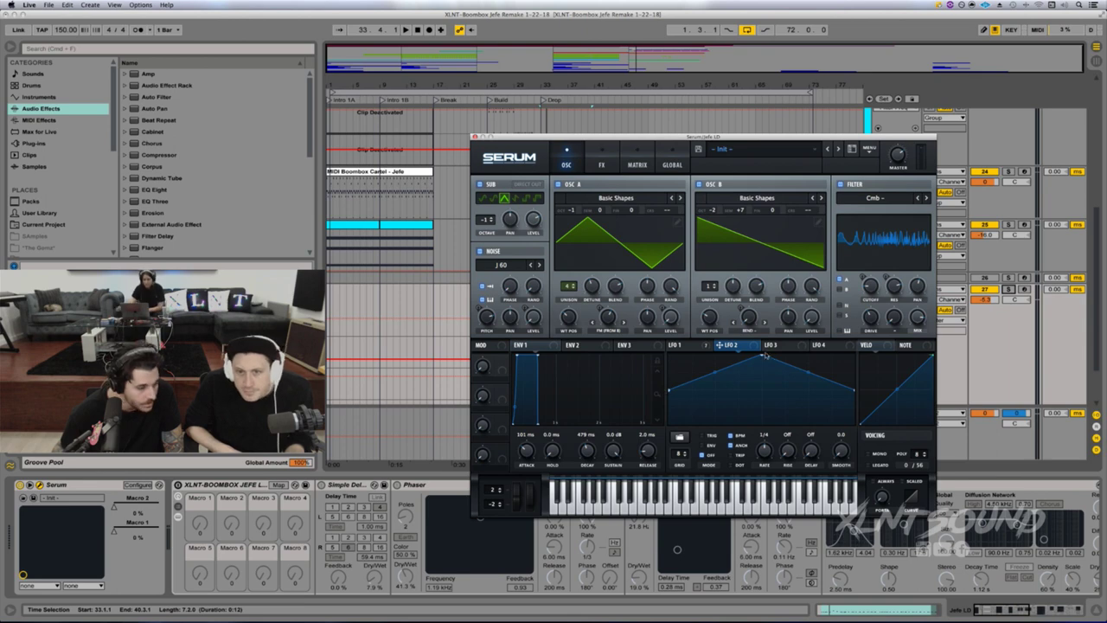
drag(765, 355, 638, 336)
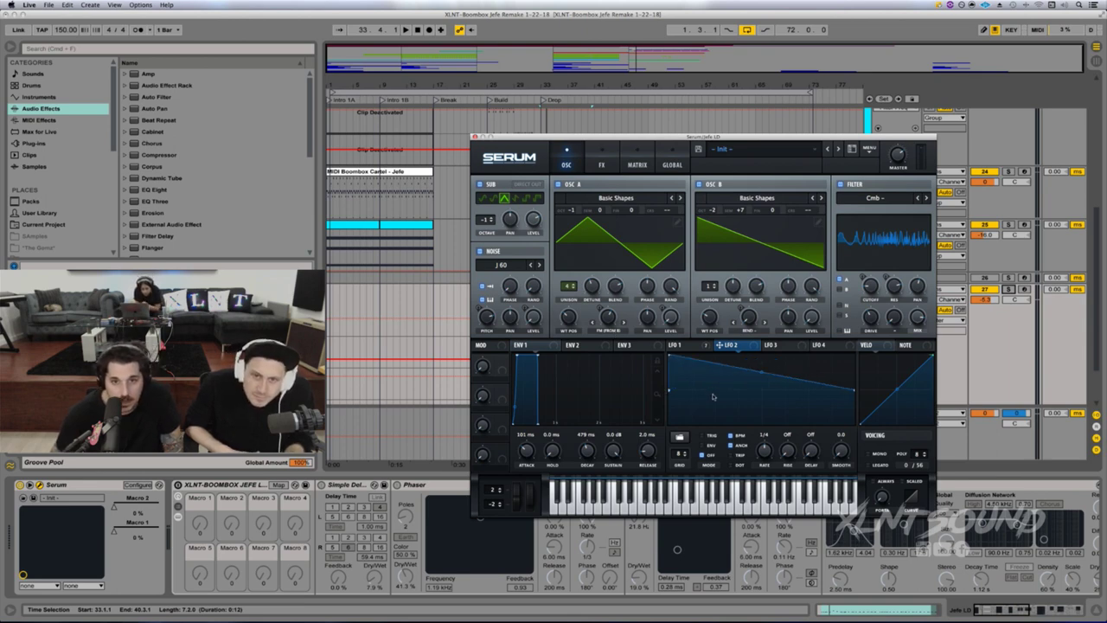
Step: Curve LFO 2 down to mid level at about a quarter of its length, add a slight bump after it, and use envelope mode
double_click(712, 367)
double_click(712, 367)
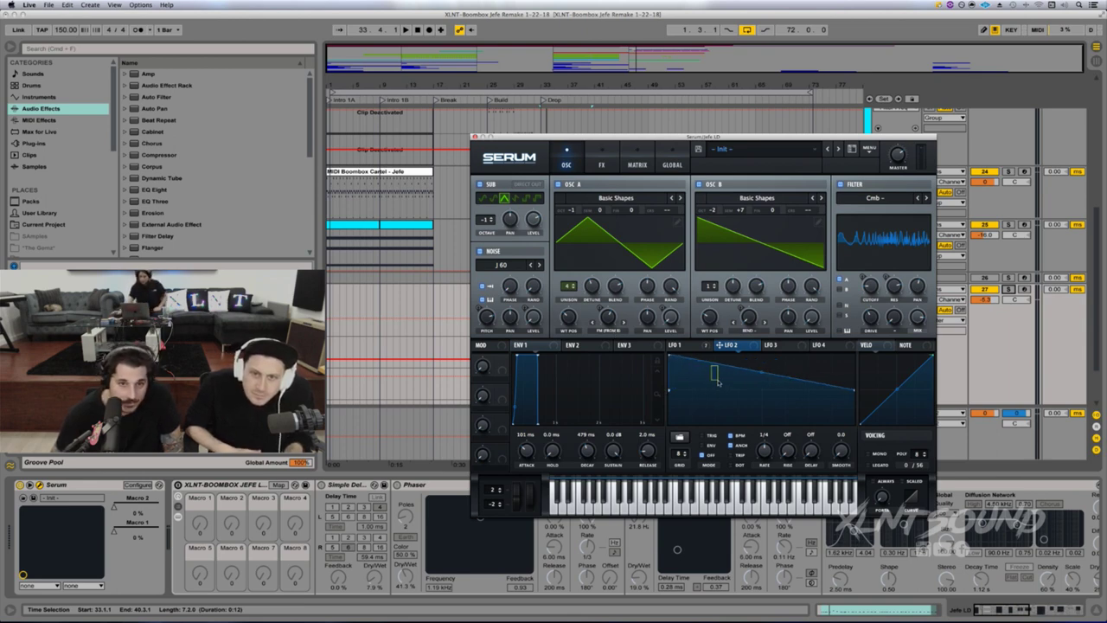
double_click(712, 366)
drag(711, 366, 718, 389)
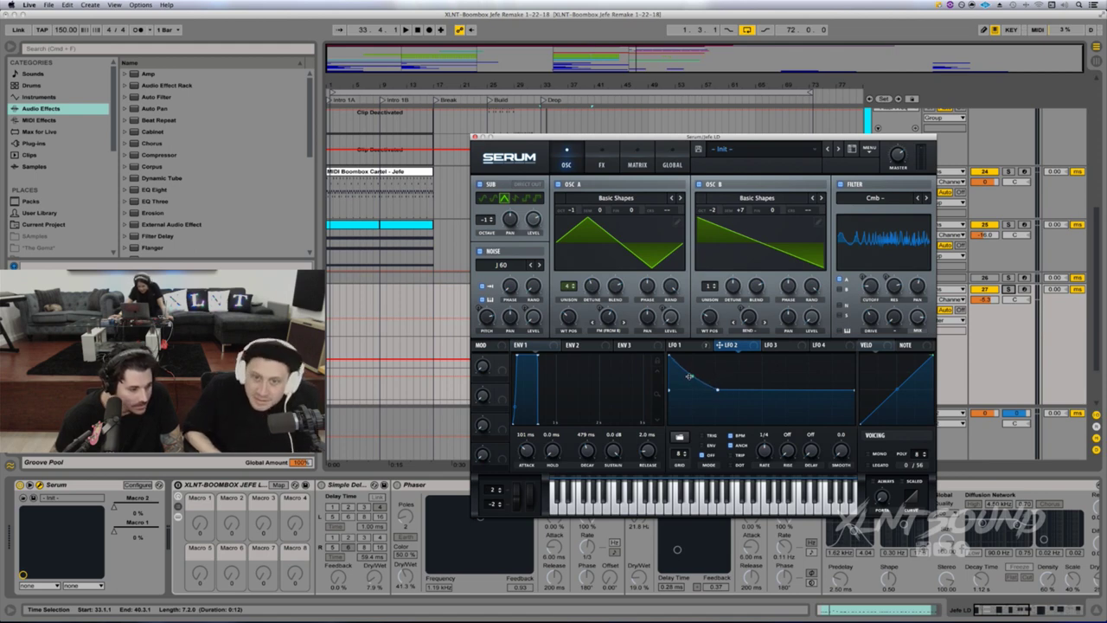
drag(690, 377, 691, 379)
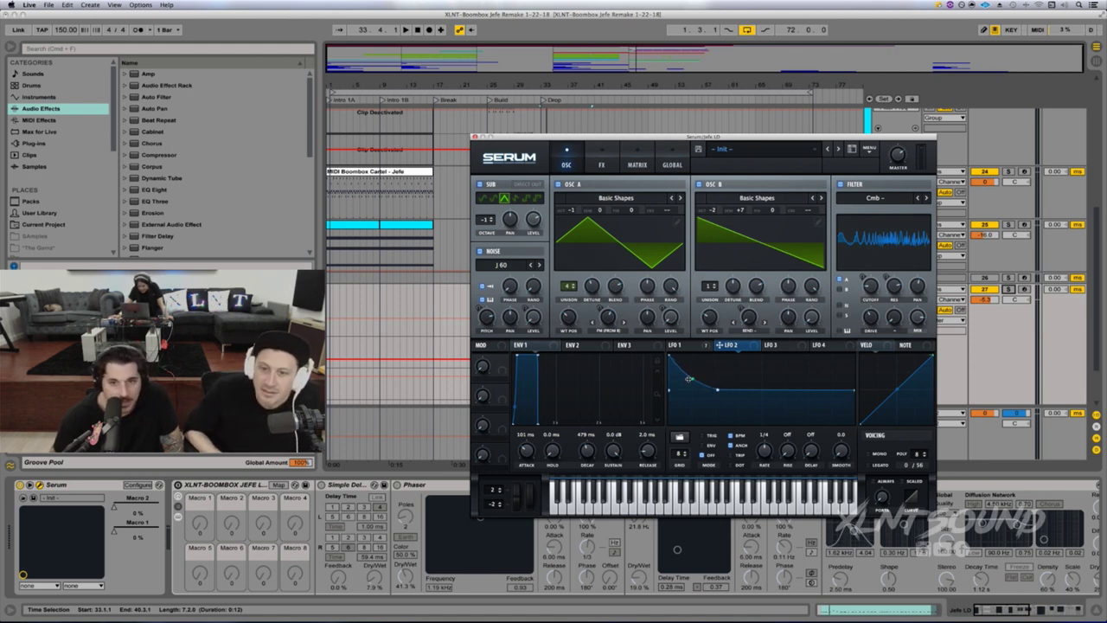
double_click(786, 389)
drag(786, 390, 773, 384)
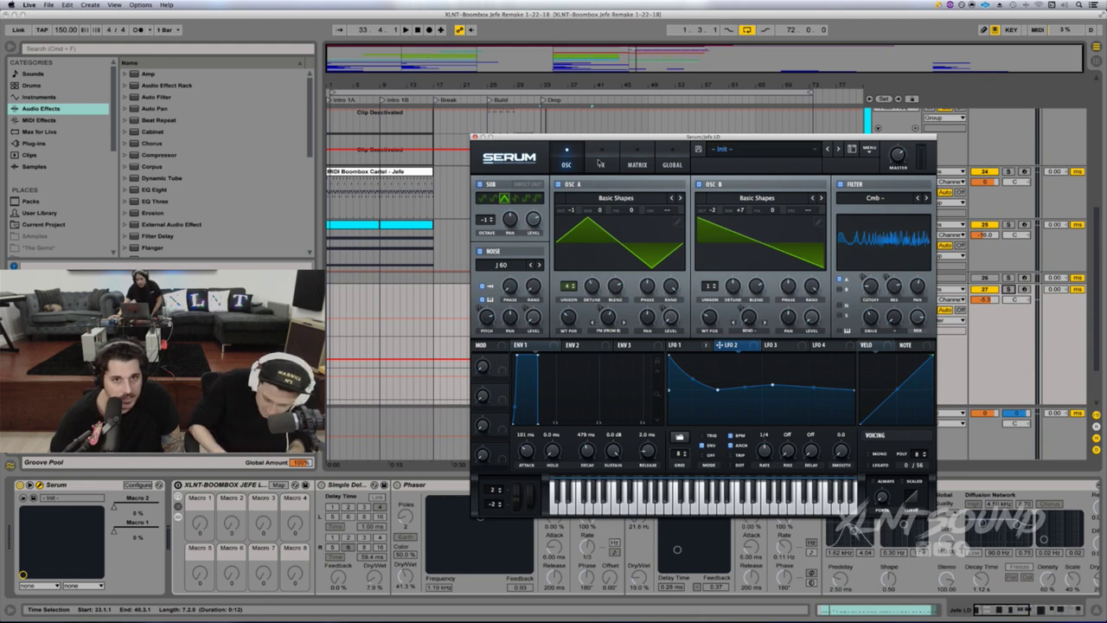
Step: Add a modulation matrix row routing LFO 2 to the global master tuning (Mast.Tun) with a positive amount
click(625, 162)
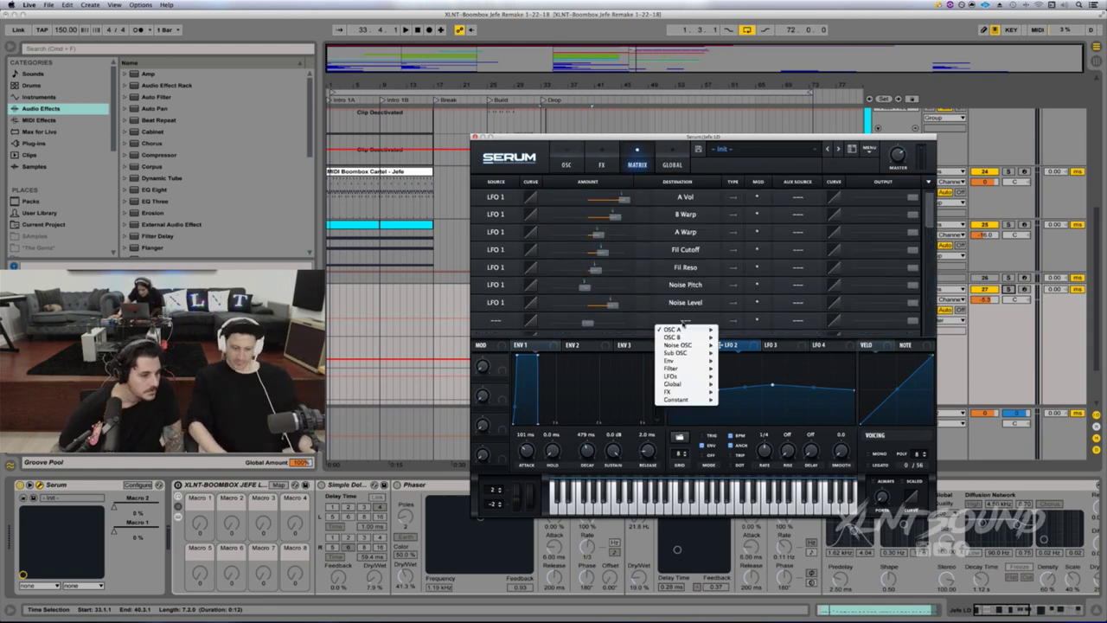
click(685, 327)
mouse_move(680, 331)
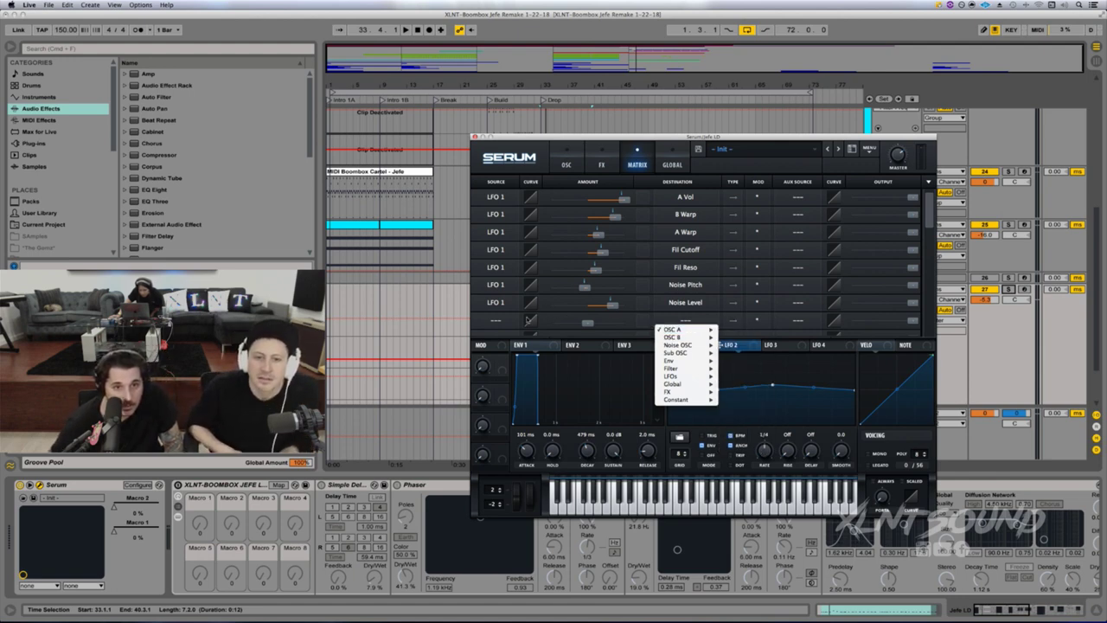
click(513, 322)
click(498, 322)
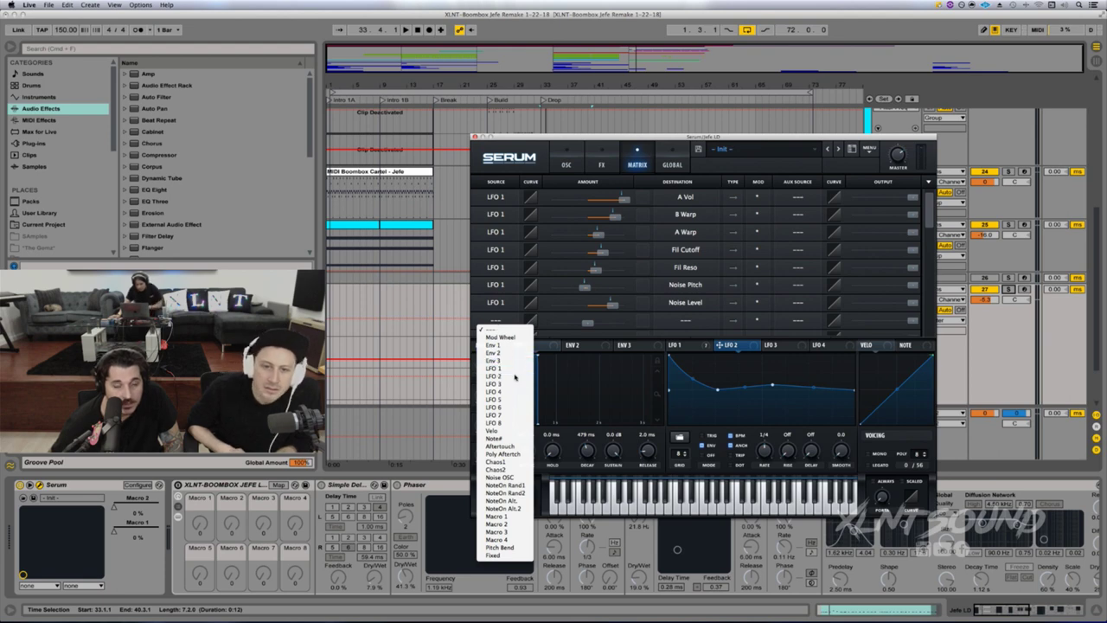
click(515, 377)
click(685, 321)
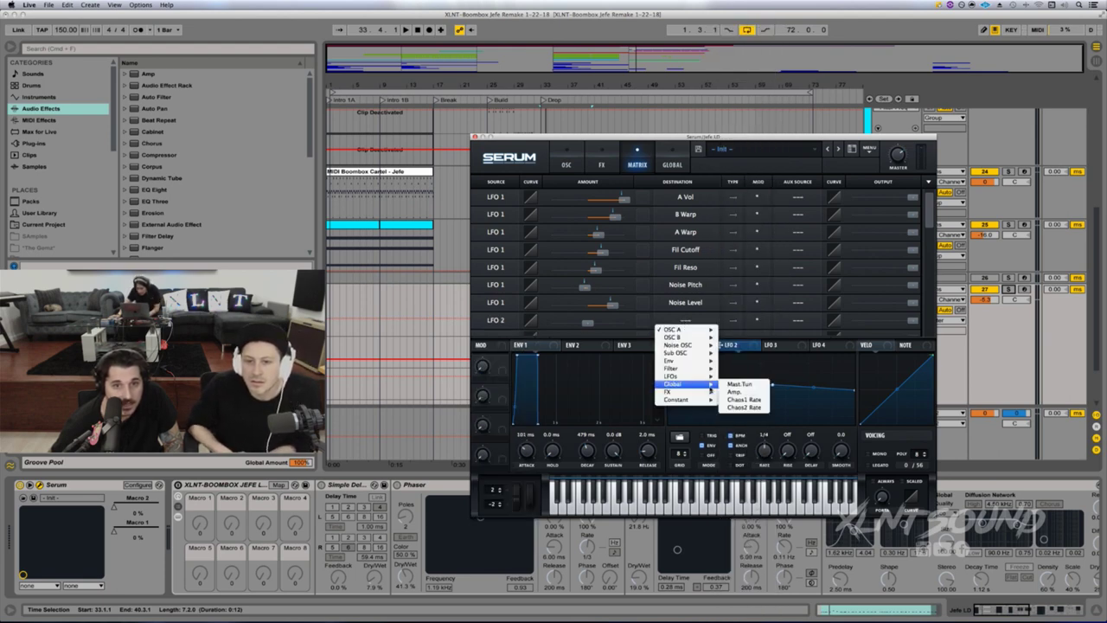
click(738, 384)
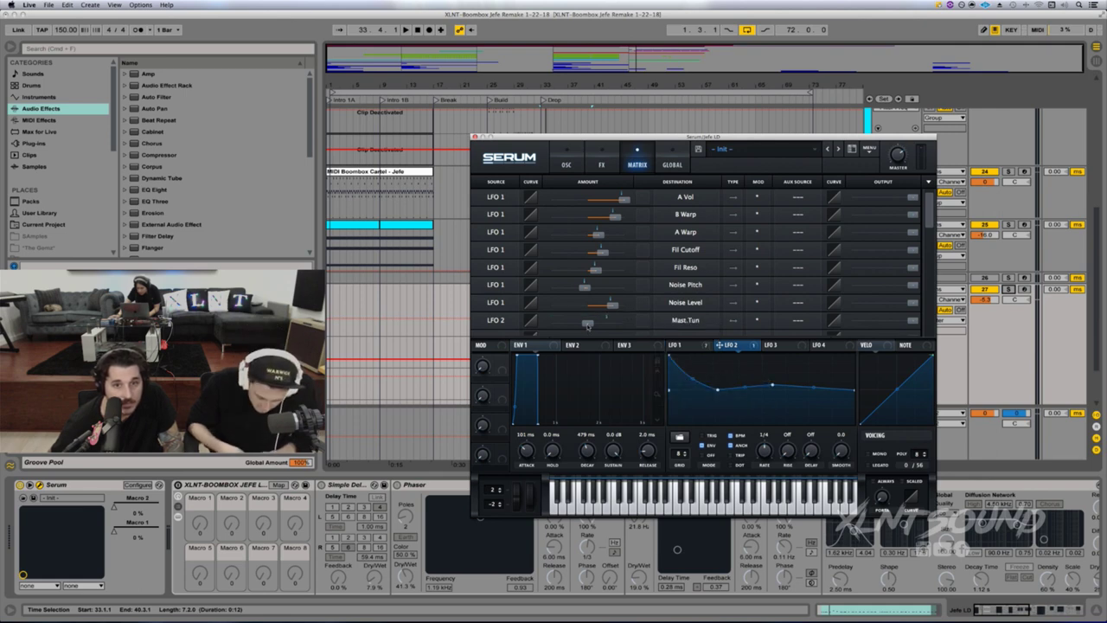
drag(587, 325, 625, 325)
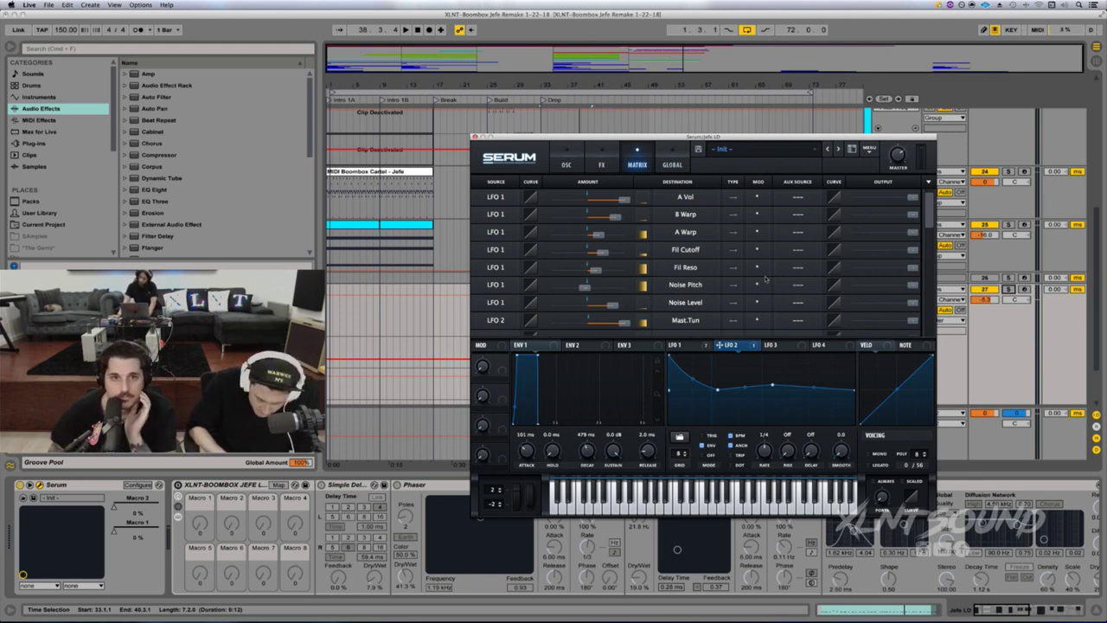
Step: Shape LFO 3 as an early peak with a steep curved decay to zero, and set its mode to TRIG
click(770, 344)
click(567, 160)
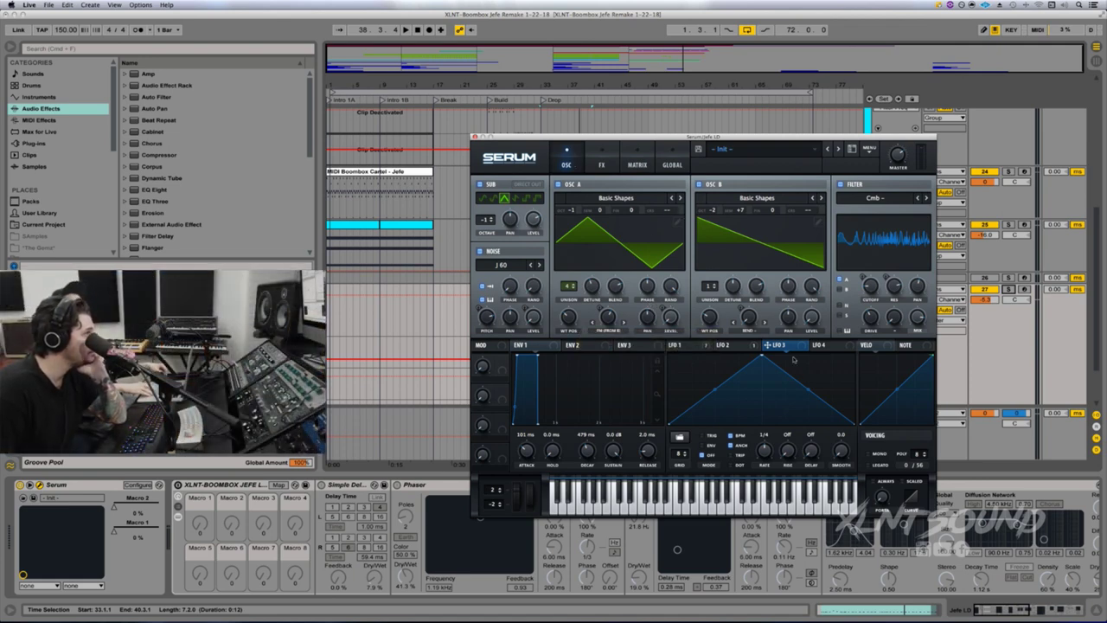
drag(765, 361, 681, 355)
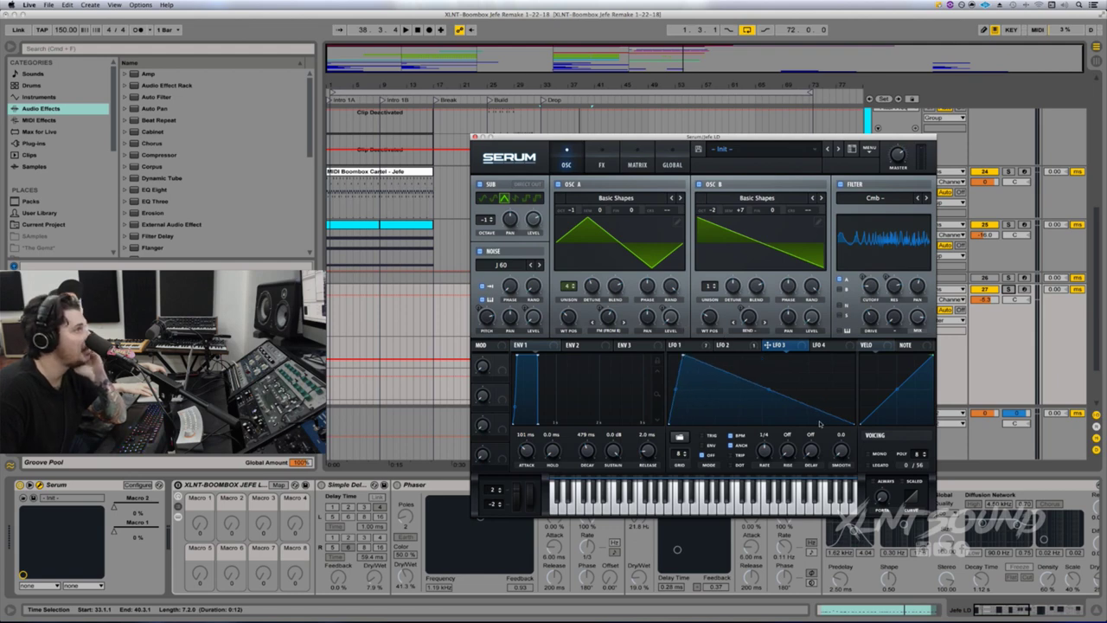
drag(768, 391, 758, 403)
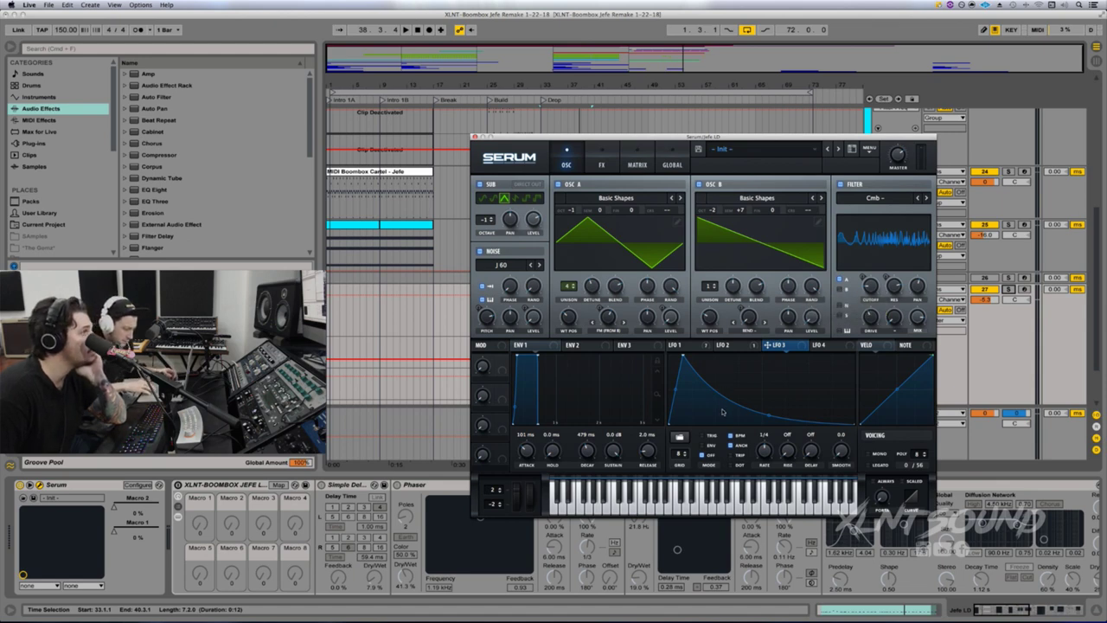
drag(768, 415, 769, 426)
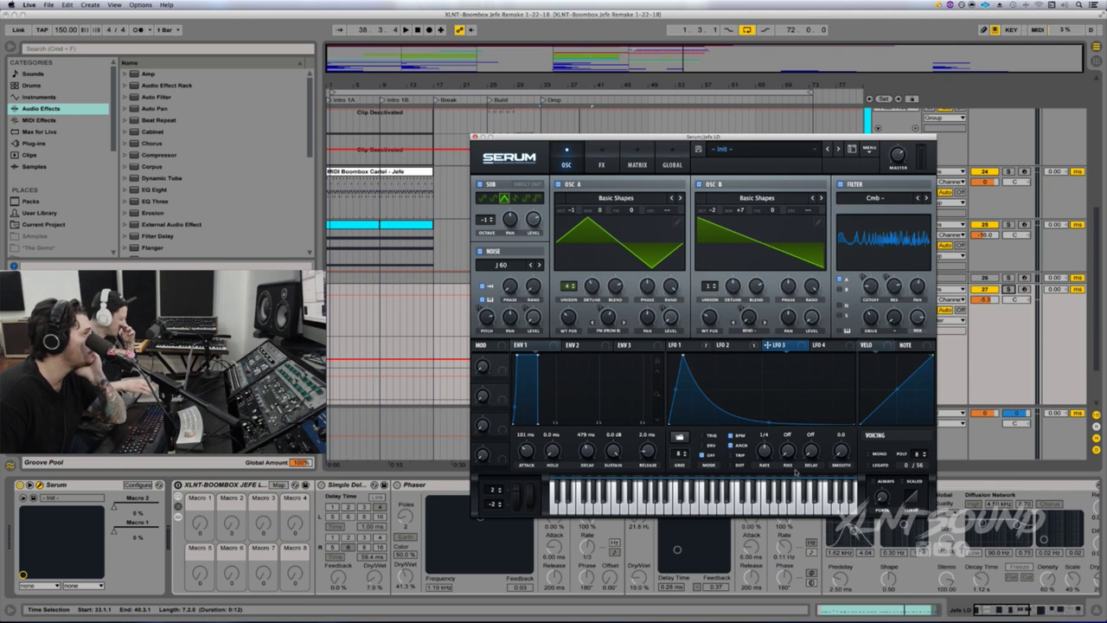
click(702, 435)
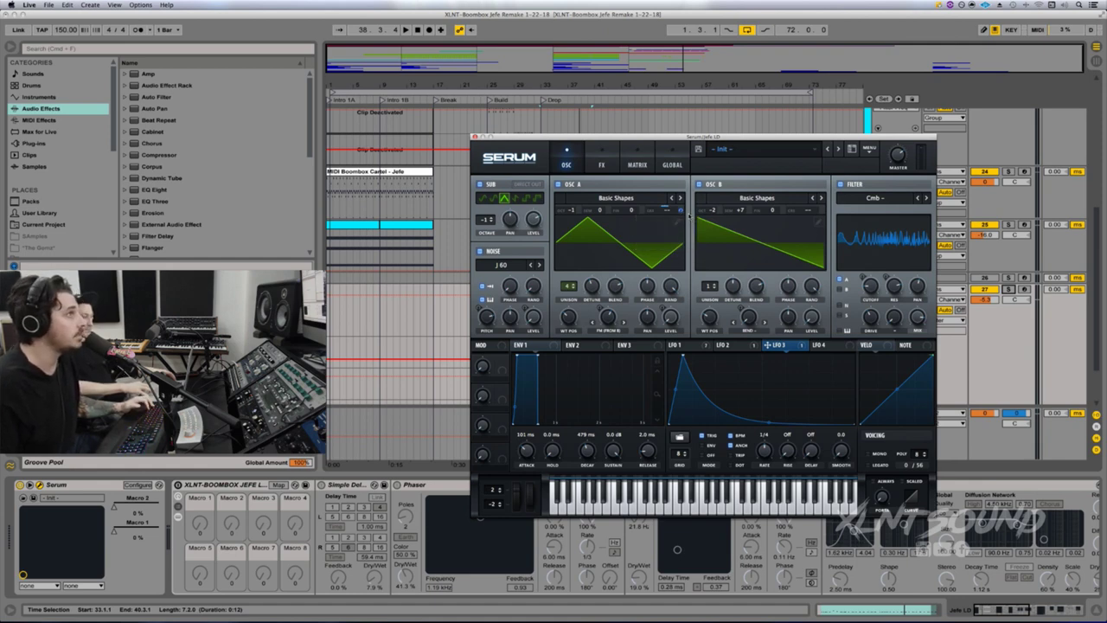
Step: Modulate the coarse pitch of oscillators A and B with LFO 3, setting B's amount to 1, and route oscillator B and noise through the filter
drag(681, 212, 681, 224)
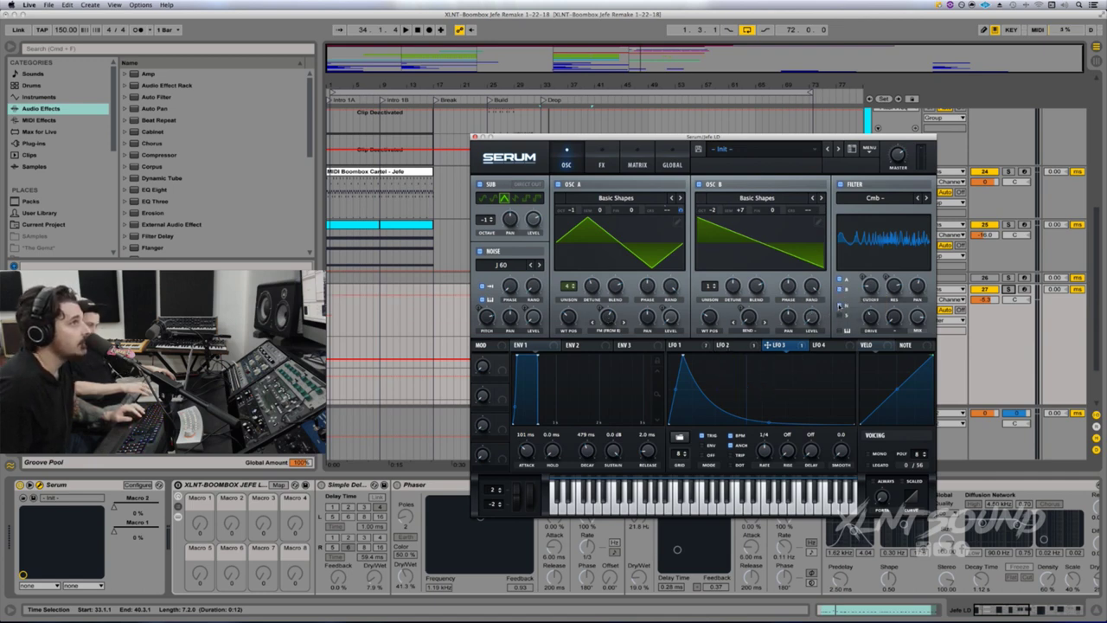
key(space)
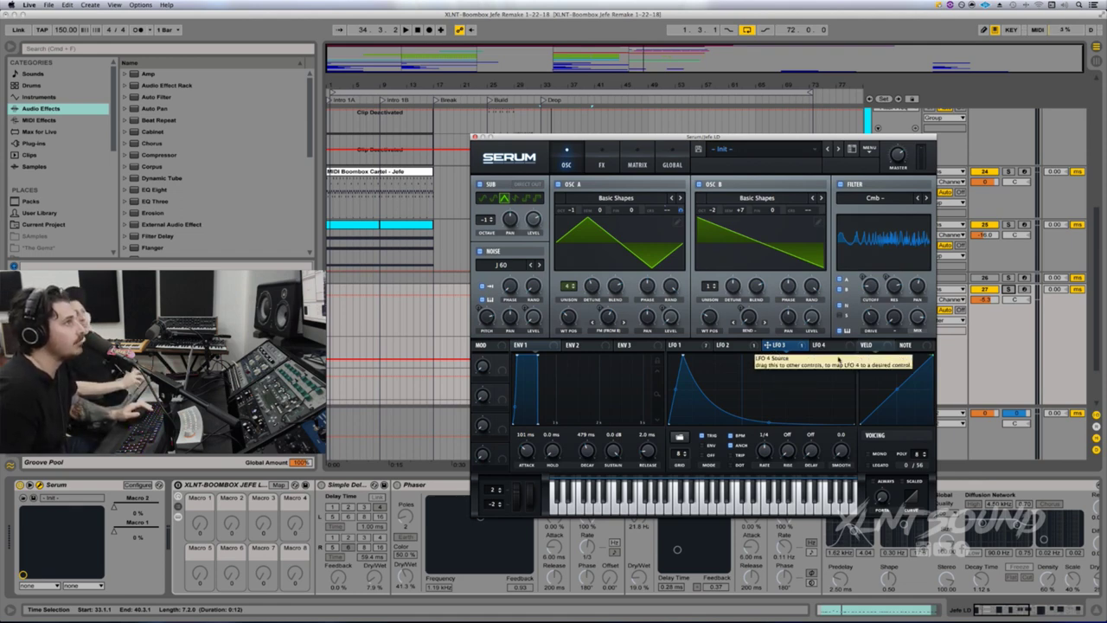
mouse_move(770, 346)
mouse_down()
mouse_move(806, 270)
mouse_move(798, 215)
mouse_up()
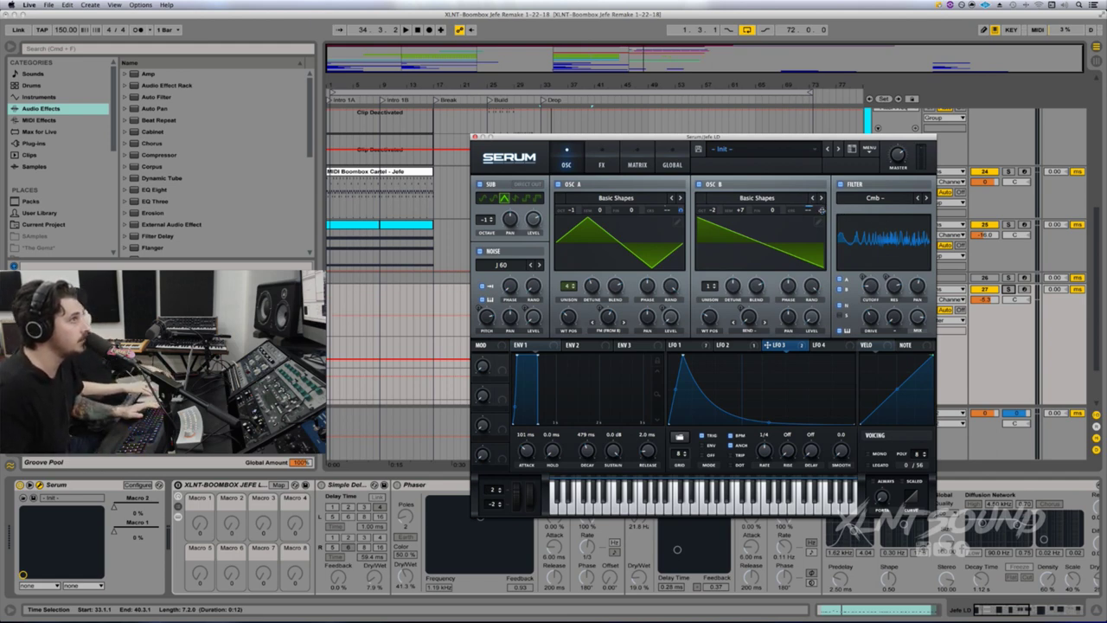
mouse_move(821, 212)
mouse_down()
mouse_move(819, 224)
mouse_move(819, 211)
mouse_up()
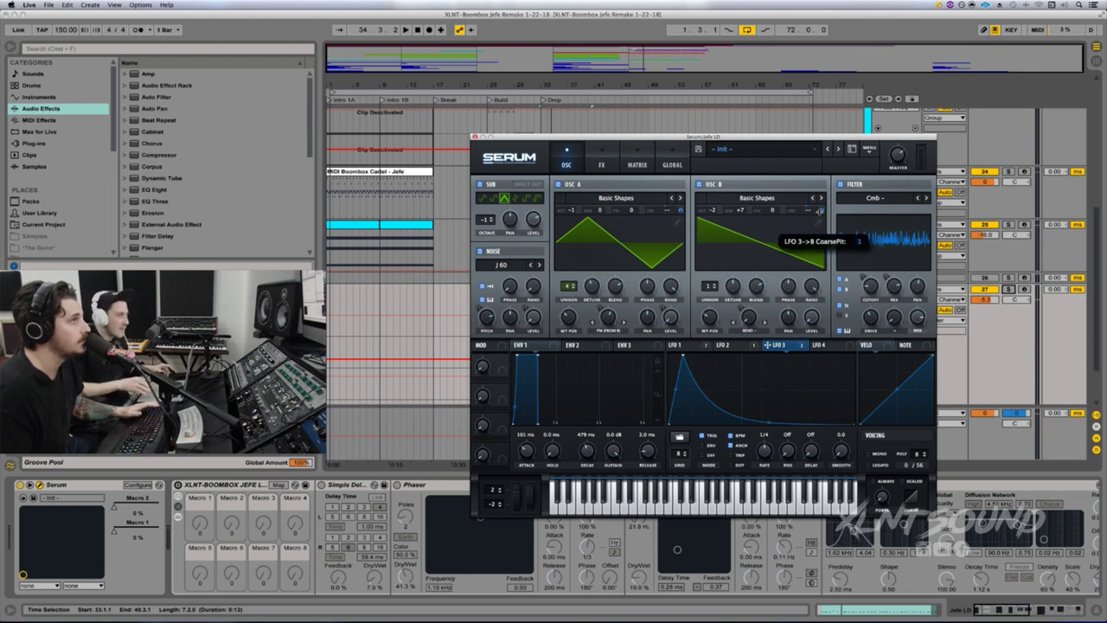
Step: Play the lead with the XLNT-BOOMBOX JEFE effect rack switched on for comparison, and bypass the rack again
key(space)
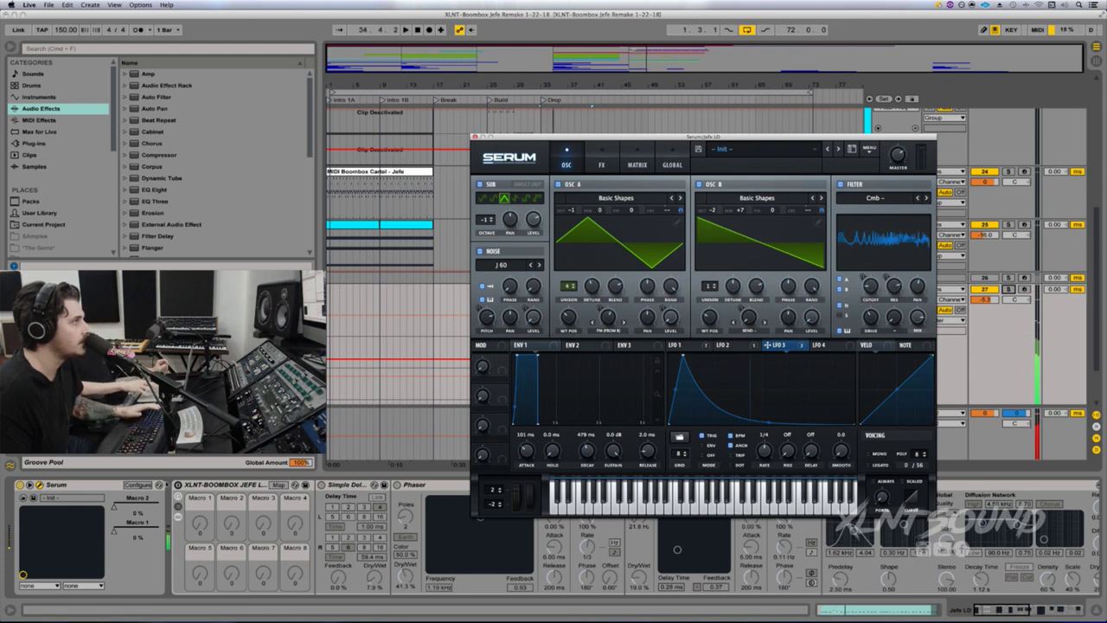
click(179, 485)
key(space)
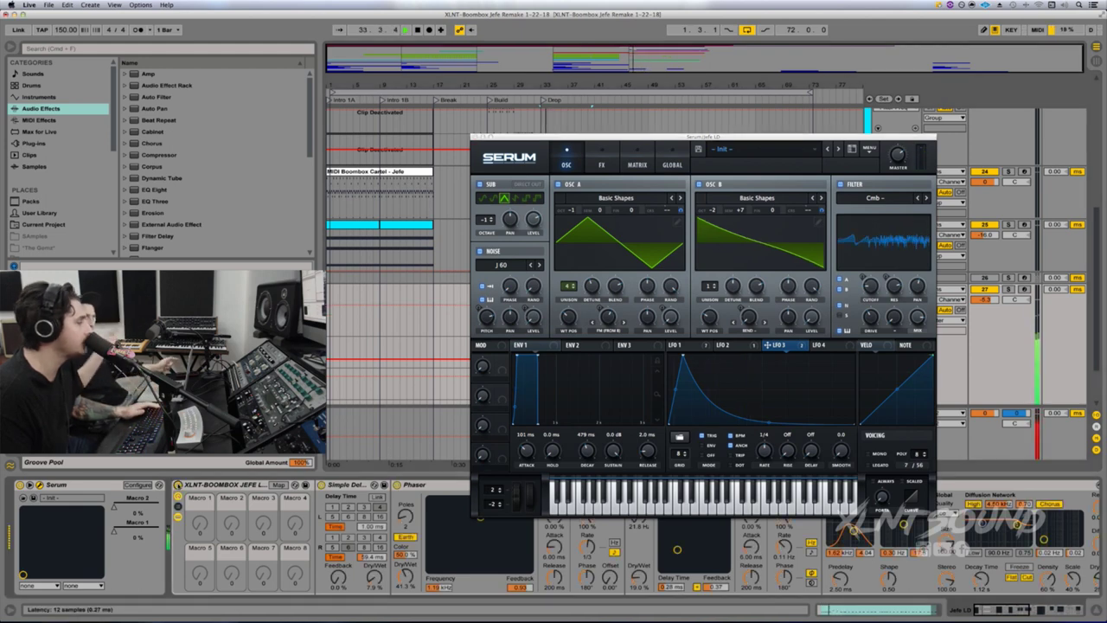
click(178, 485)
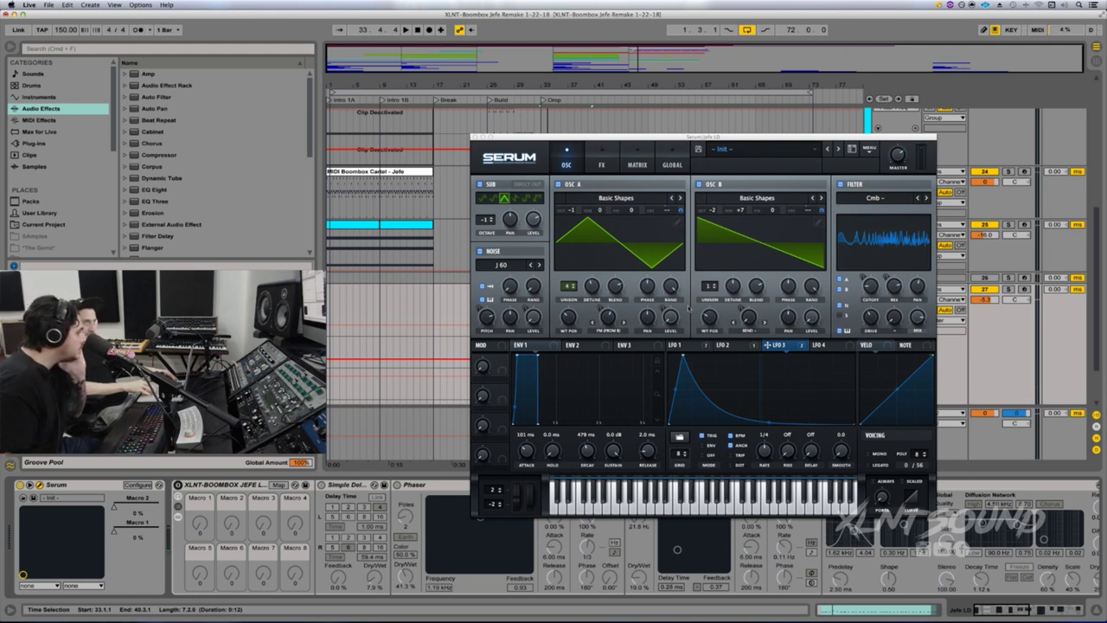
Step: Review LFO 1's modulation destinations and its curve
mouse_move(711, 353)
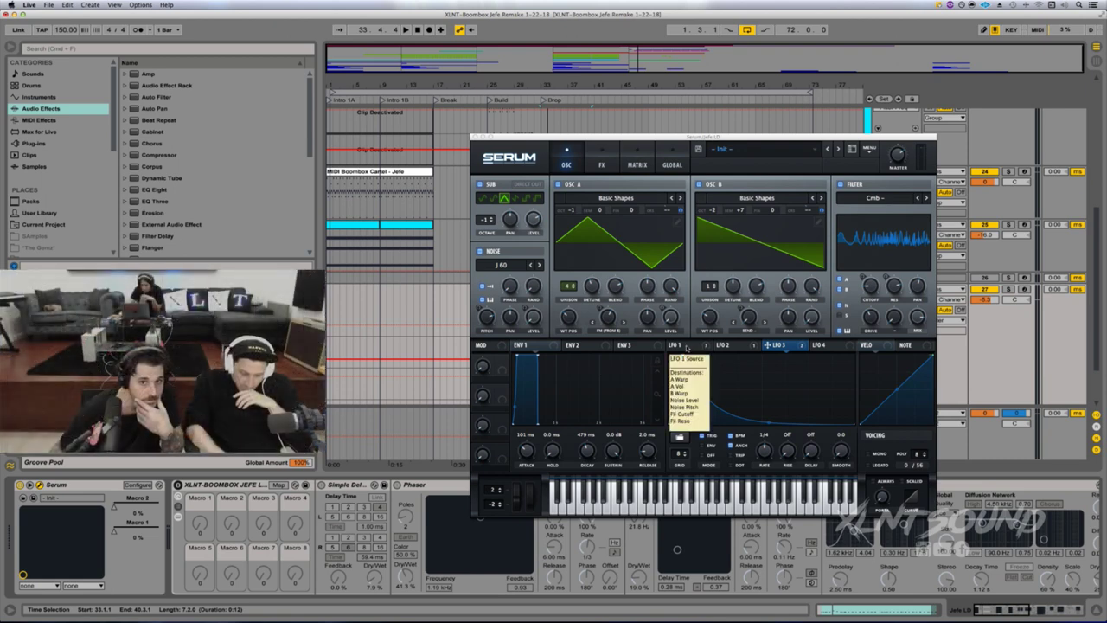
click(683, 345)
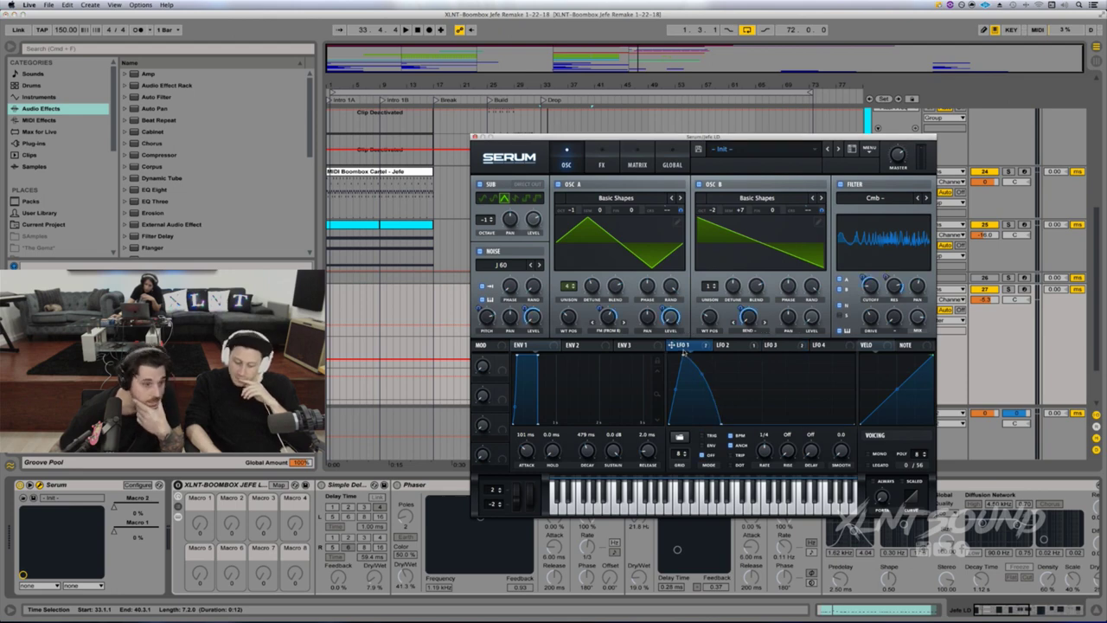
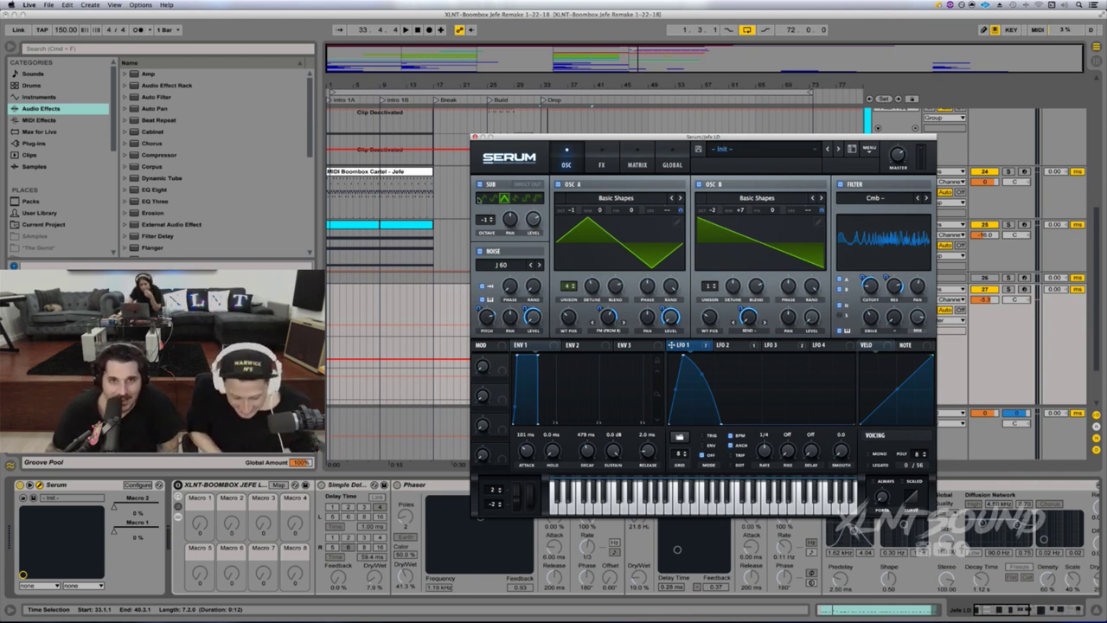
Step: Load the effect chain XLNT-Jefe LD.fxr into Serum's effects rack
click(598, 161)
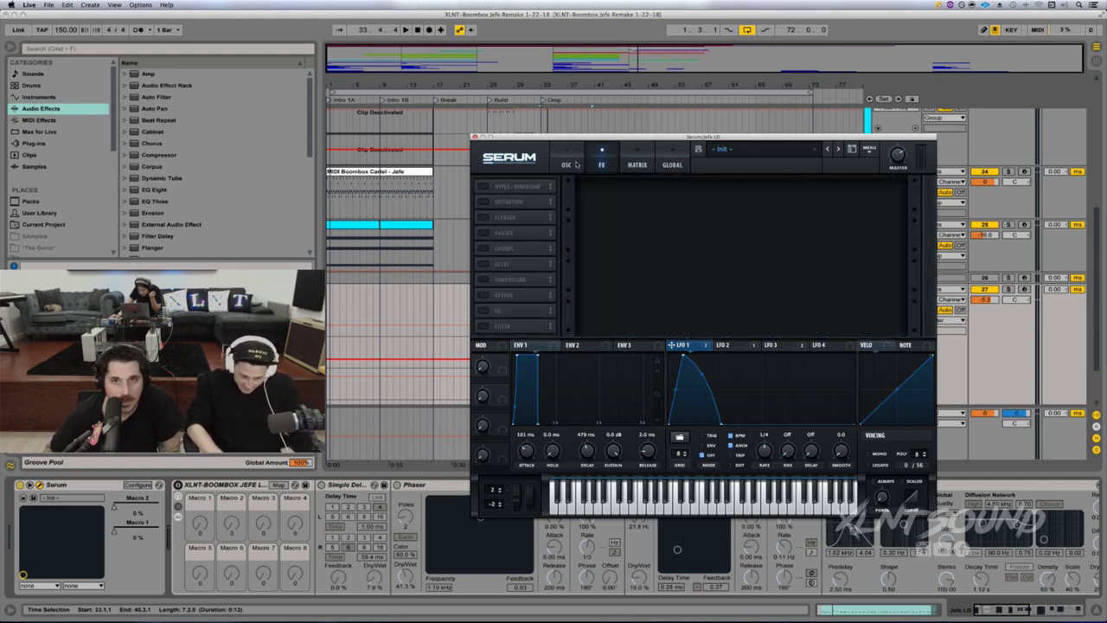
click(869, 149)
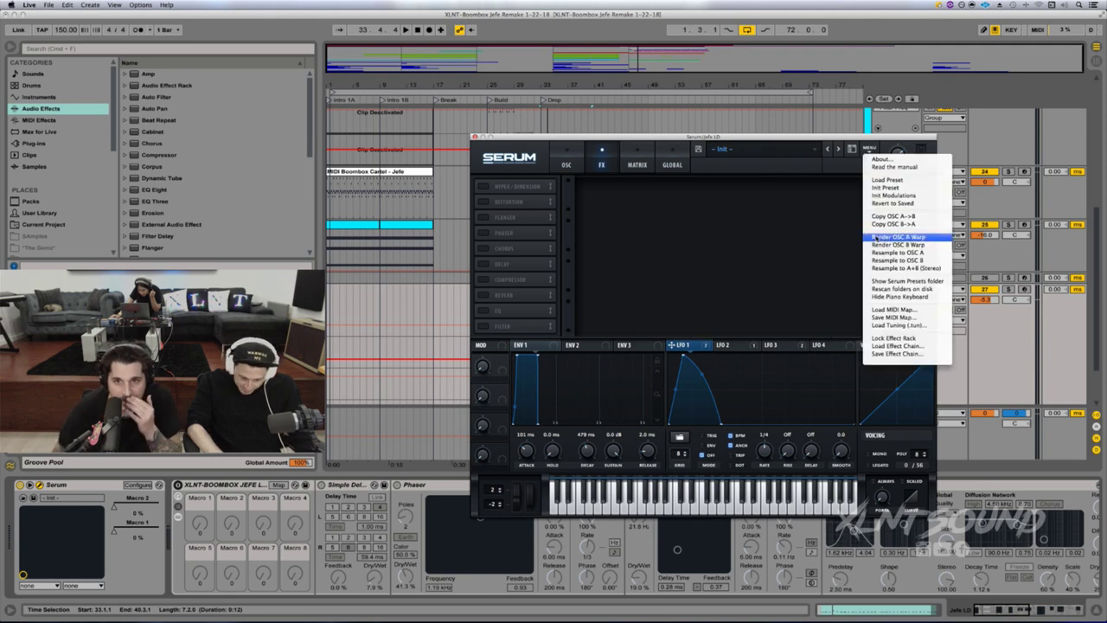
click(884, 351)
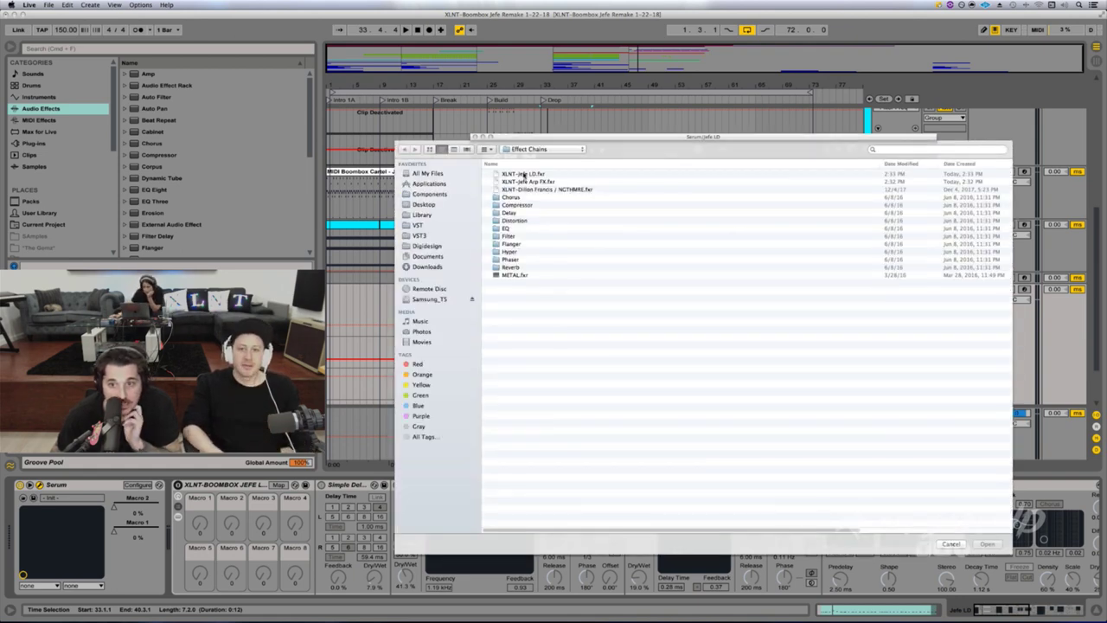
click(523, 175)
click(984, 543)
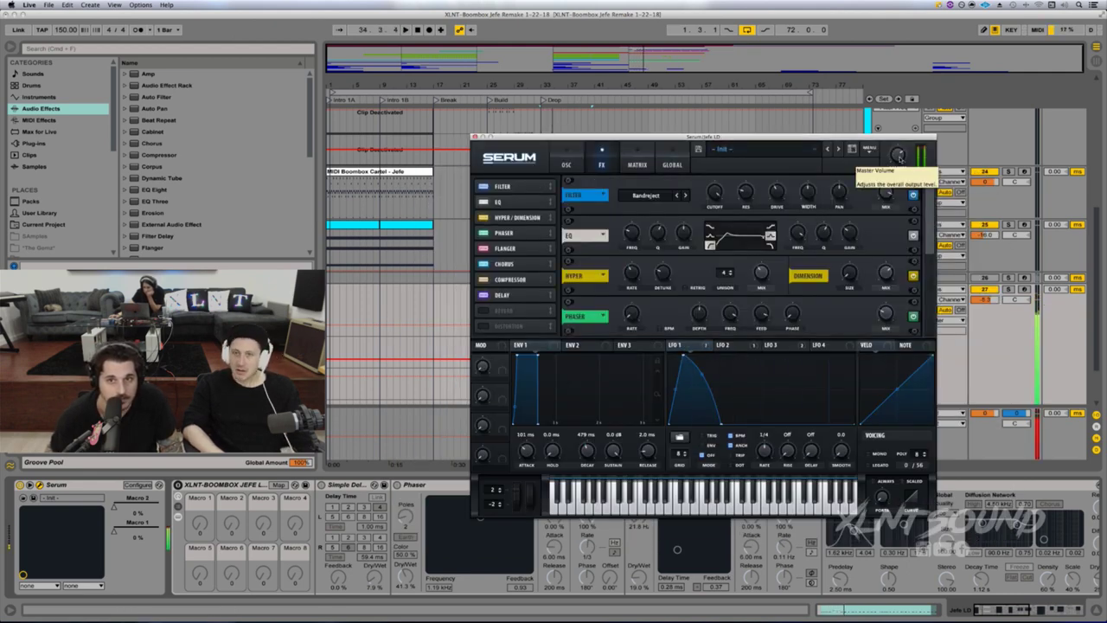
Step: Bypass every effect in the loaded chain, from the filter down to the delay
scroll(914, 279, down, 3)
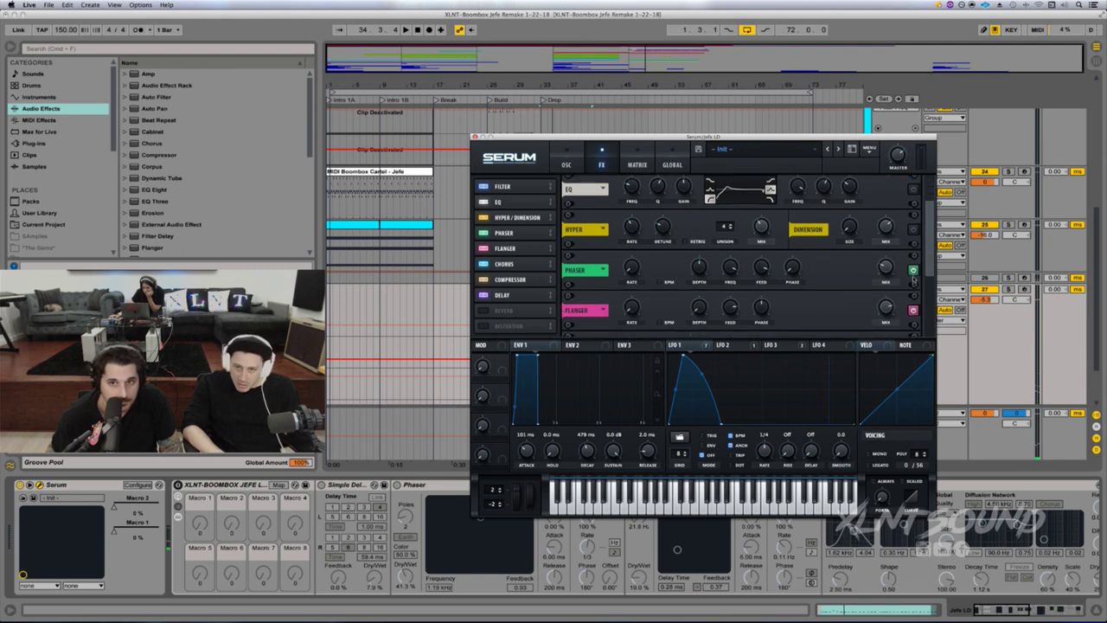
scroll(924, 296, down, 6)
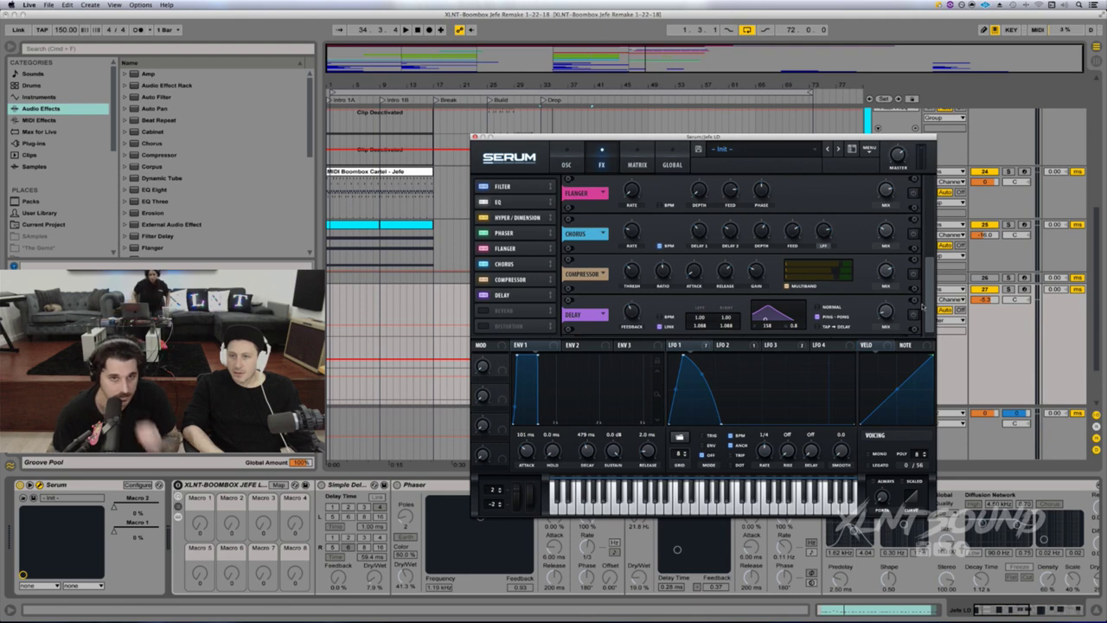
Step: Switch Serum's Bandreject filter effect back on, assign LFO 1 to its cutoff, and adjust the modulation amount
scroll(922, 310, up, 4)
scroll(925, 294, up, 4)
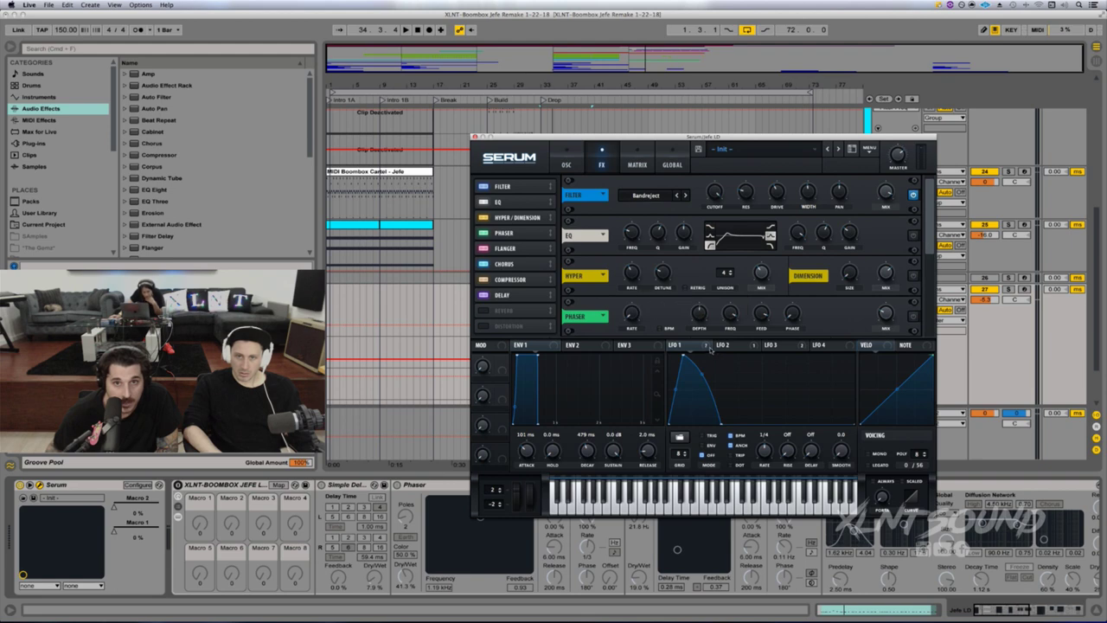
drag(673, 345, 715, 193)
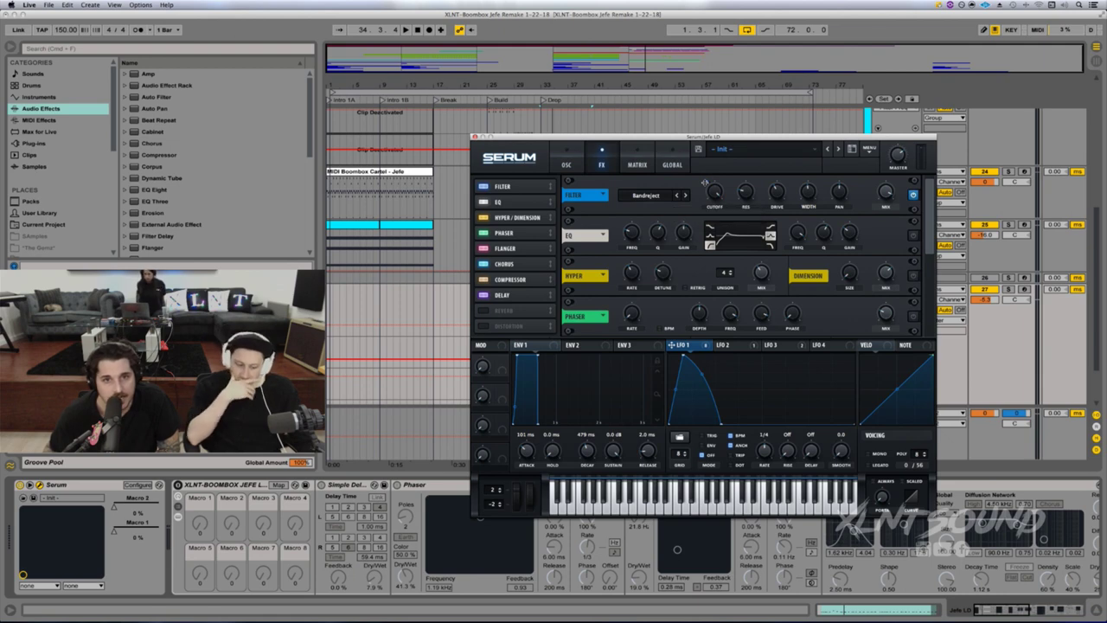
click(649, 196)
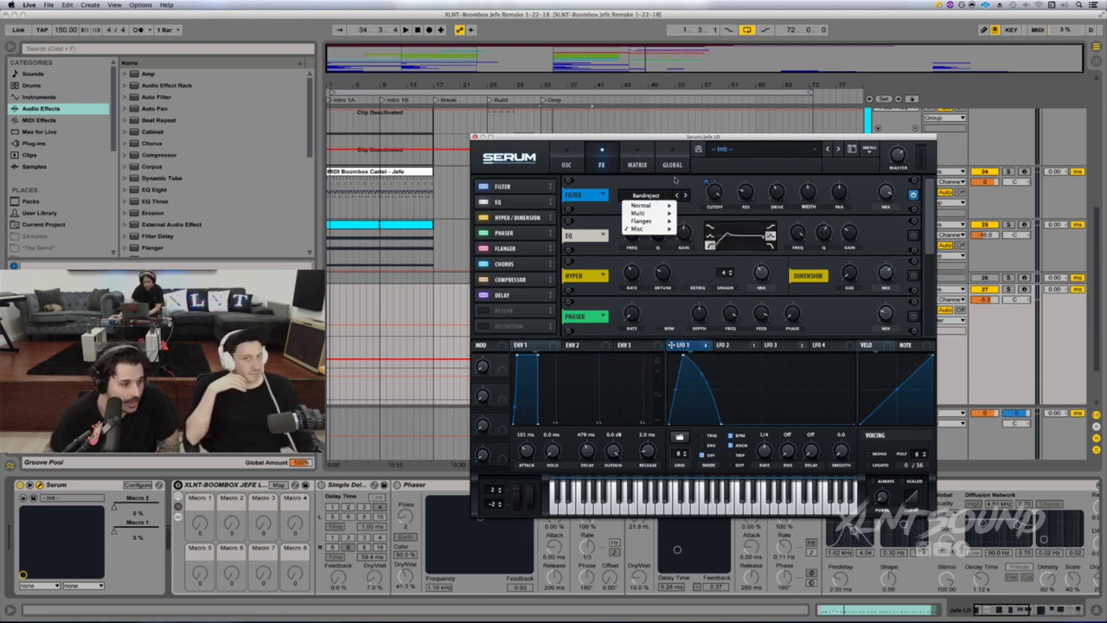
click(675, 179)
mouse_move(704, 181)
drag(705, 181, 700, 378)
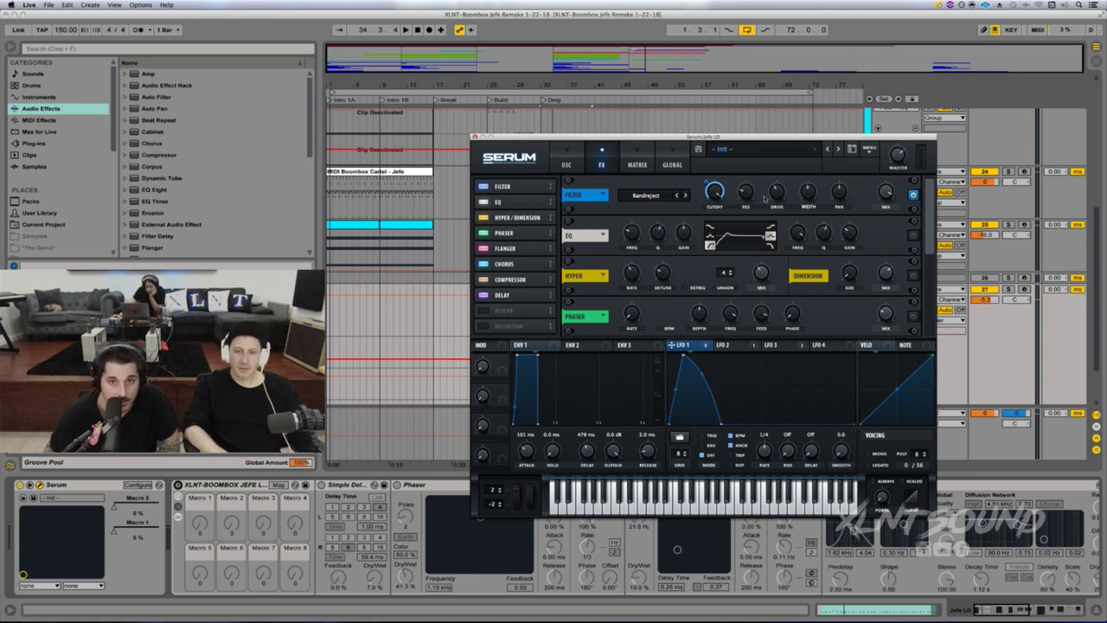
Step: Assign LFO 1 to the filter effect's resonance and width, and adjust the resonance modulation amount
drag(672, 344, 746, 190)
mouse_move(739, 182)
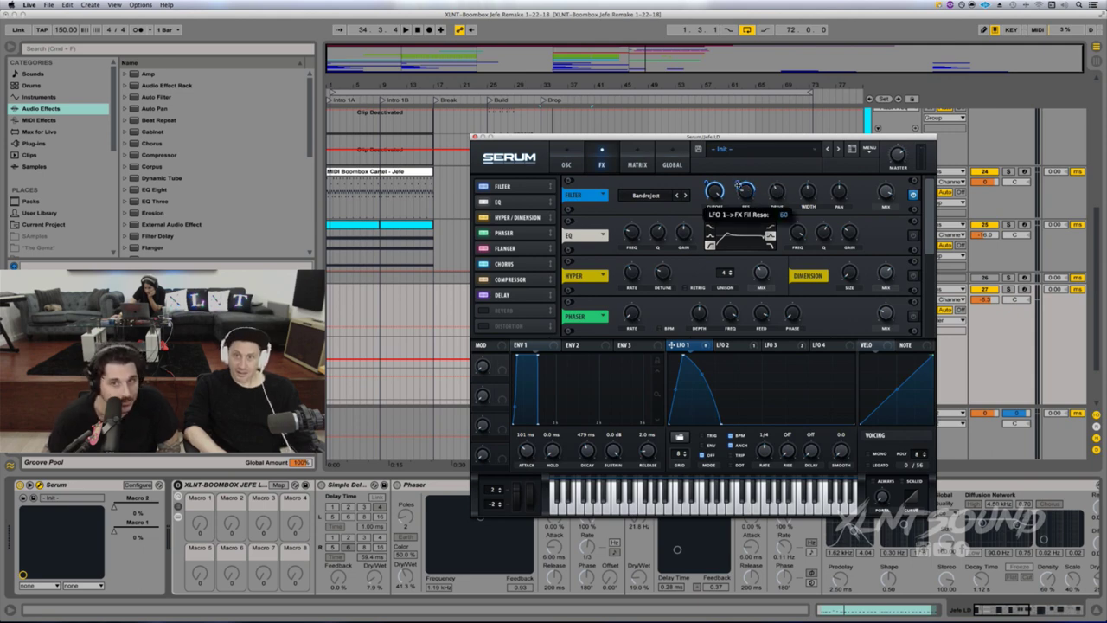
drag(738, 187, 735, 194)
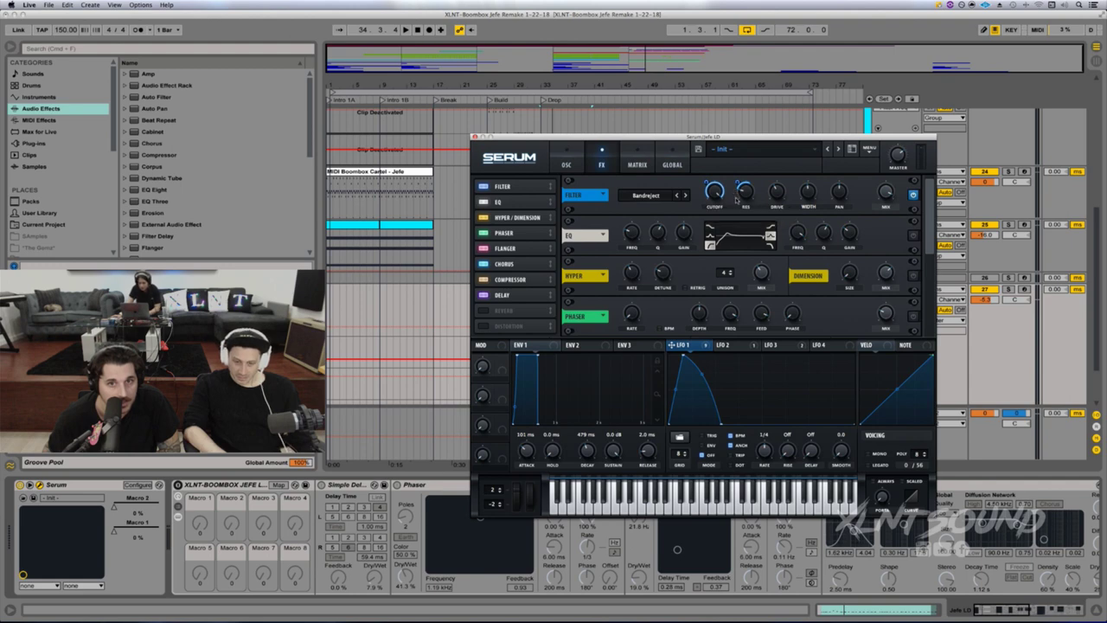
mouse_move(744, 196)
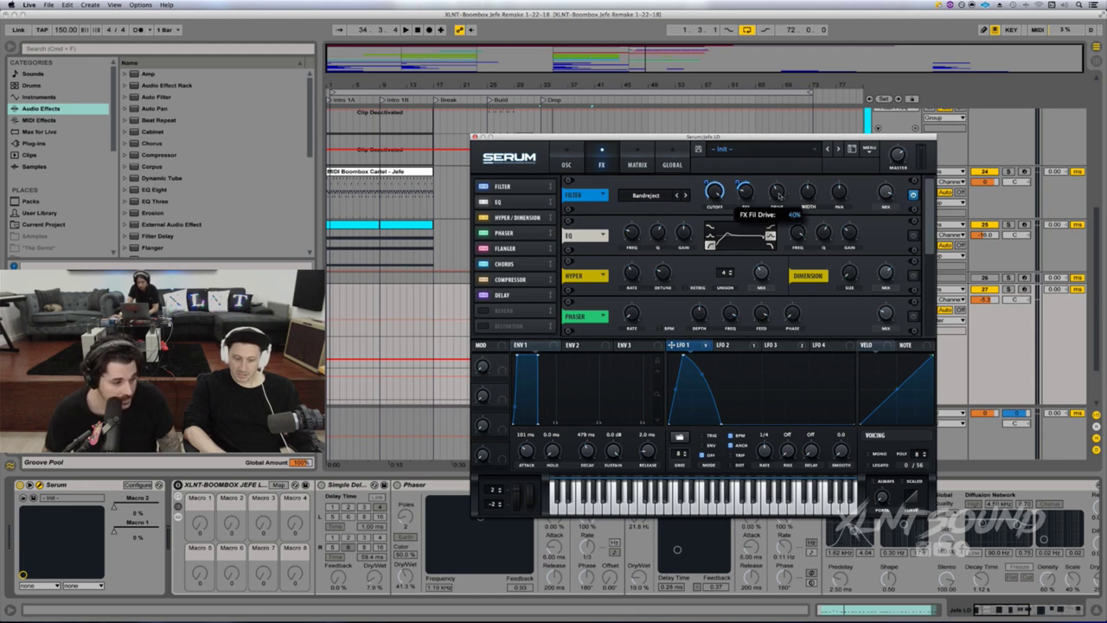
mouse_move(808, 192)
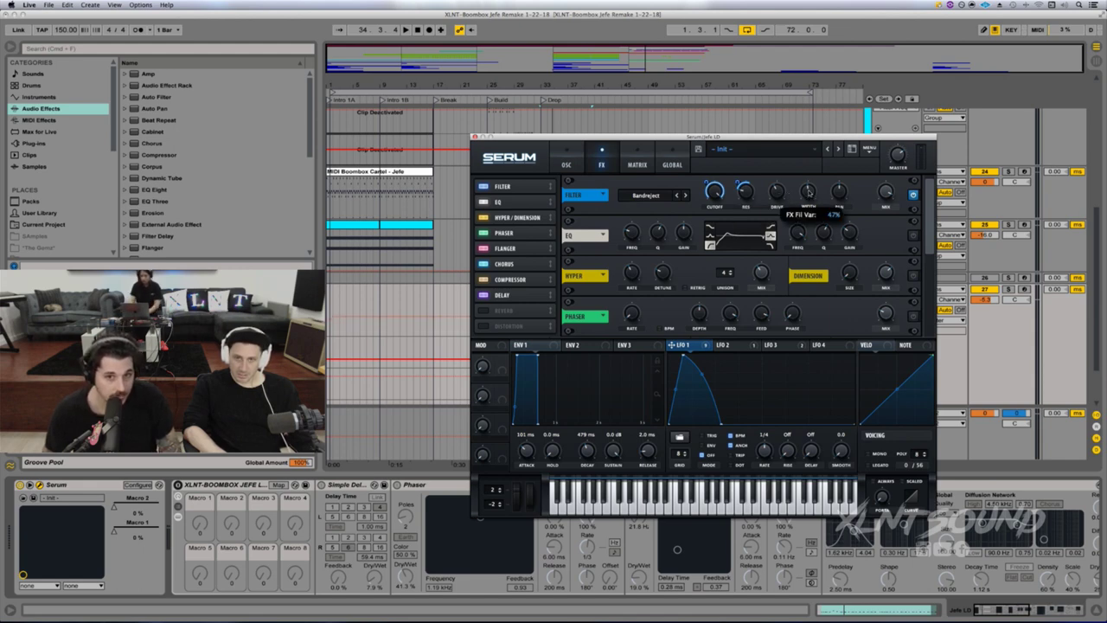
drag(680, 345, 809, 193)
mouse_move(809, 194)
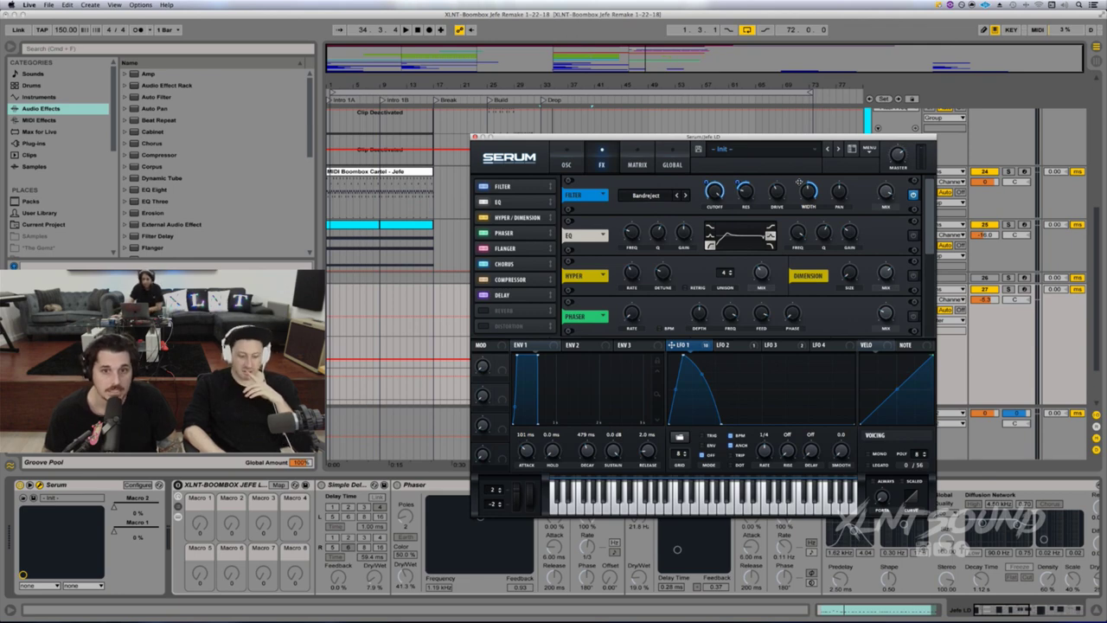
Step: Switch the EQ back on, modulate its low-band frequency with LFO 1, adjust the modulation amount, and check the high-band settings
drag(706, 346, 696, 374)
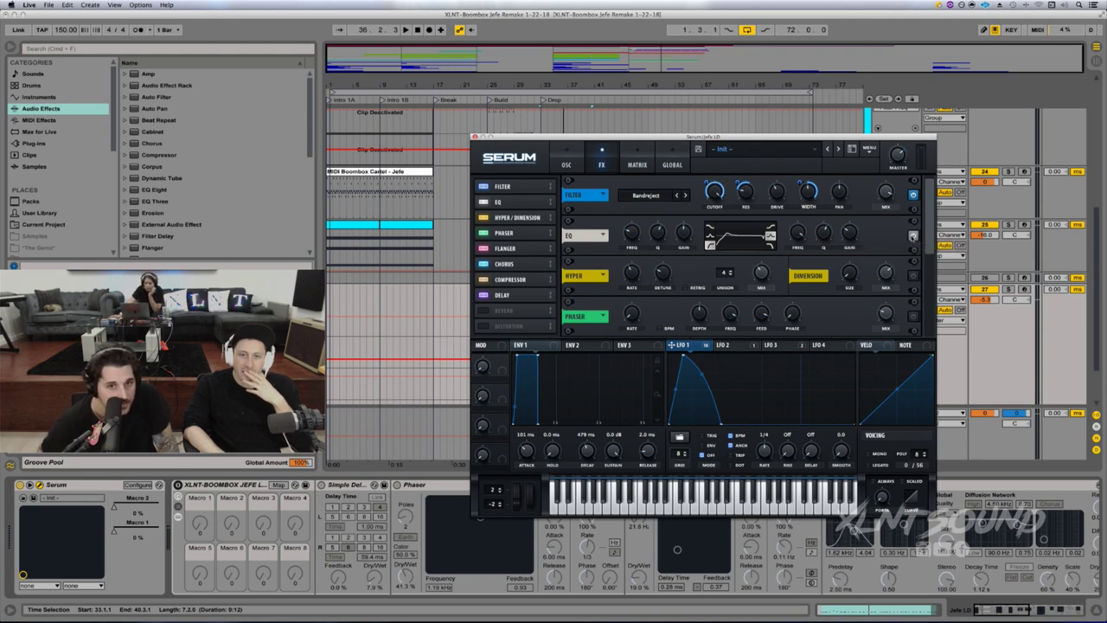
mouse_move(639, 235)
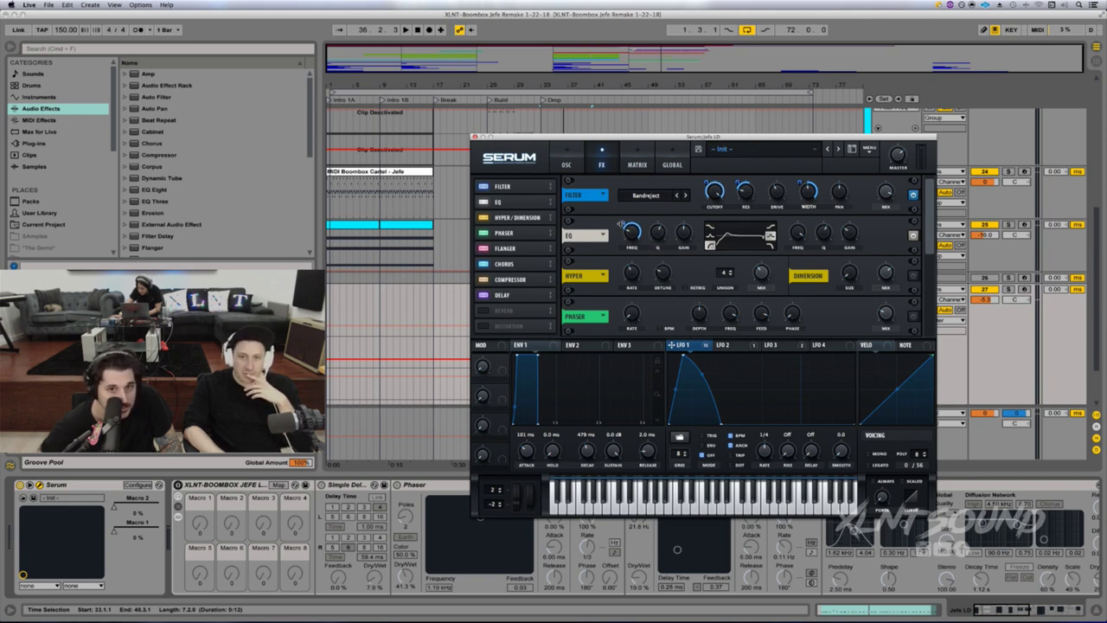
drag(621, 224, 618, 241)
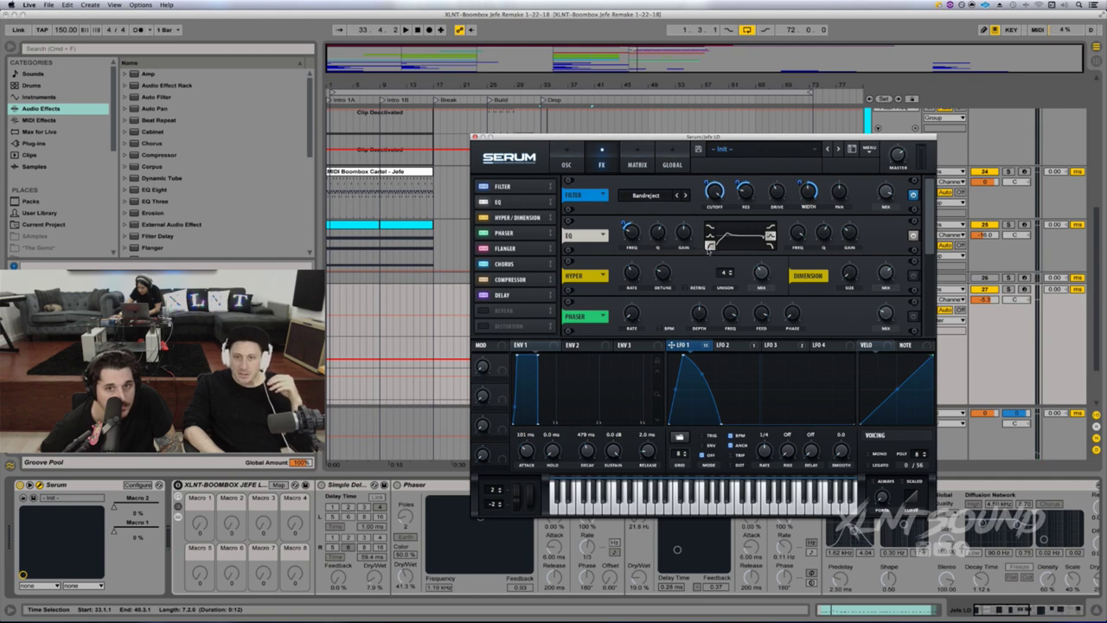
click(799, 235)
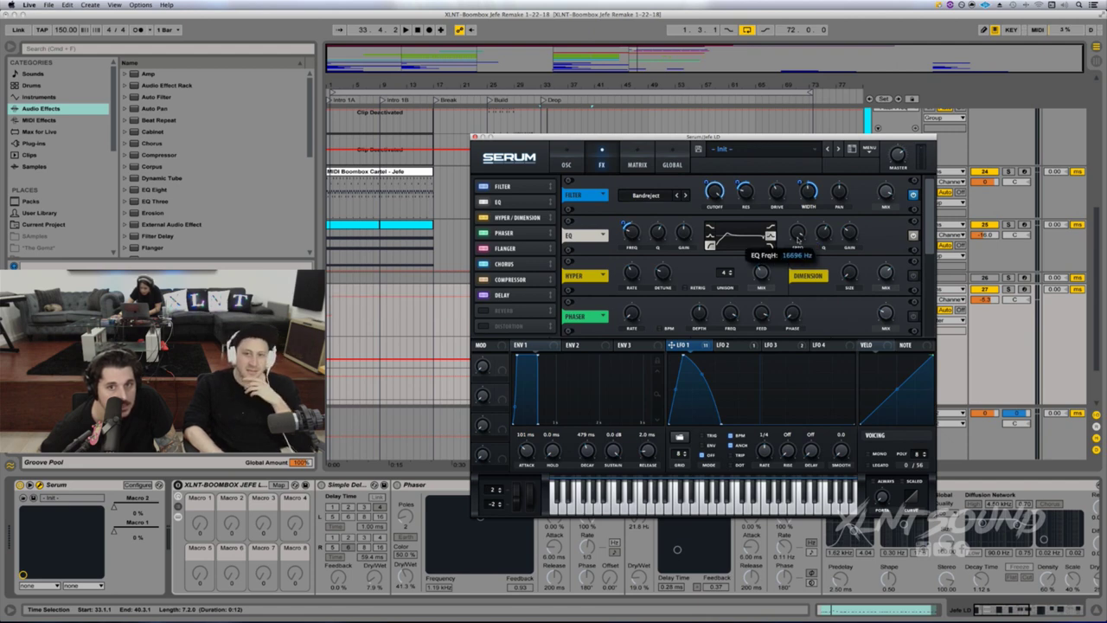
mouse_move(825, 235)
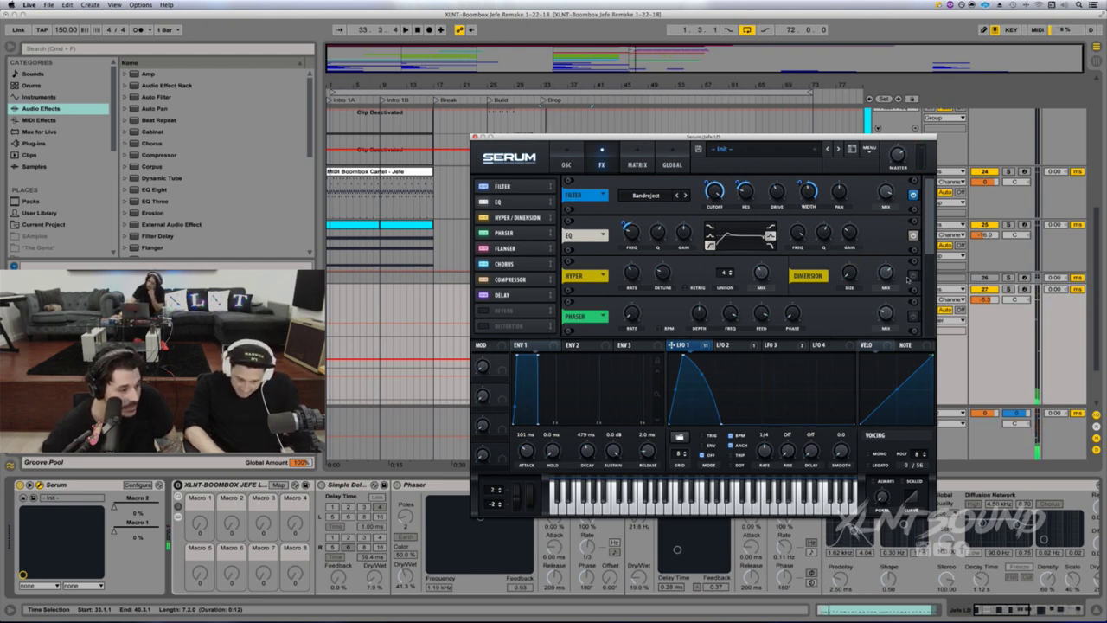
Step: Switch the Hyper/Dimension effect back on, check its hyper and dimension mix, and play the lead
click(910, 277)
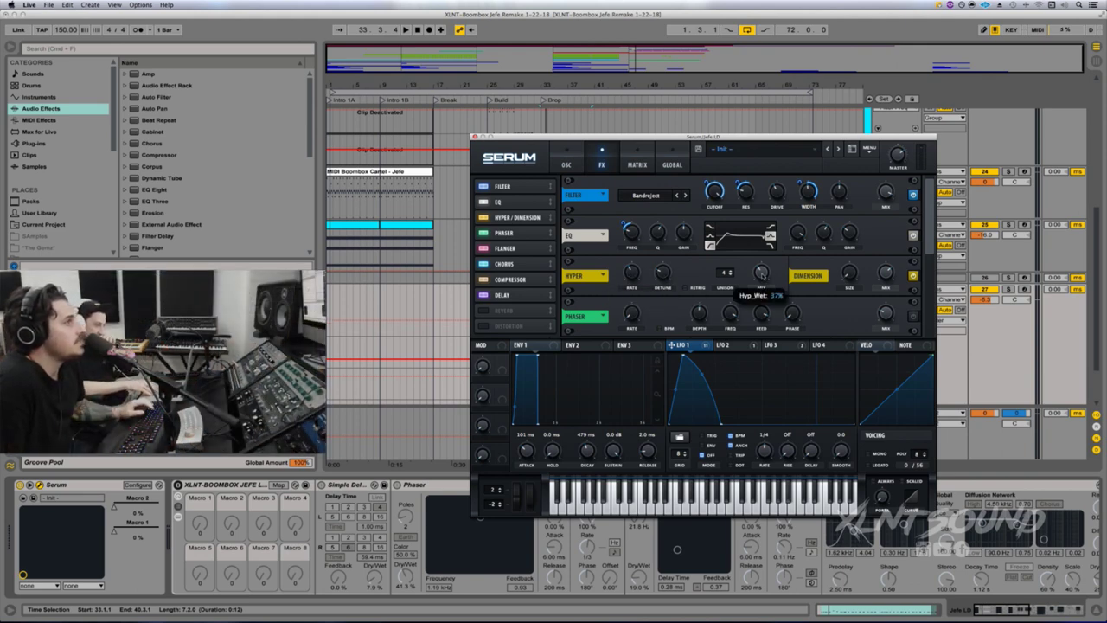
drag(763, 279, 761, 275)
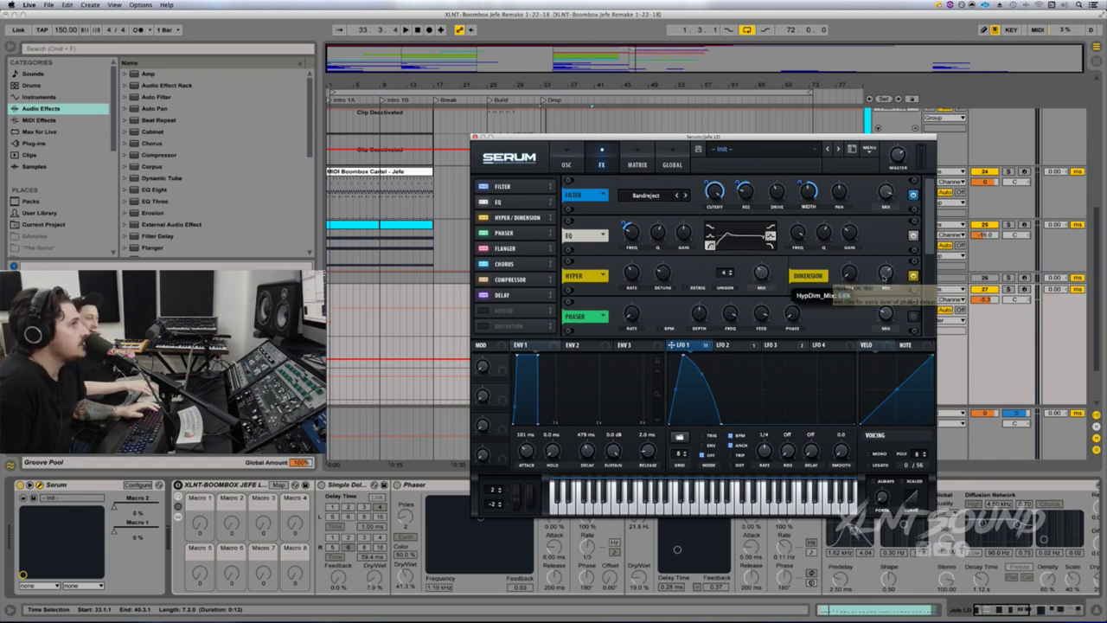
key(space)
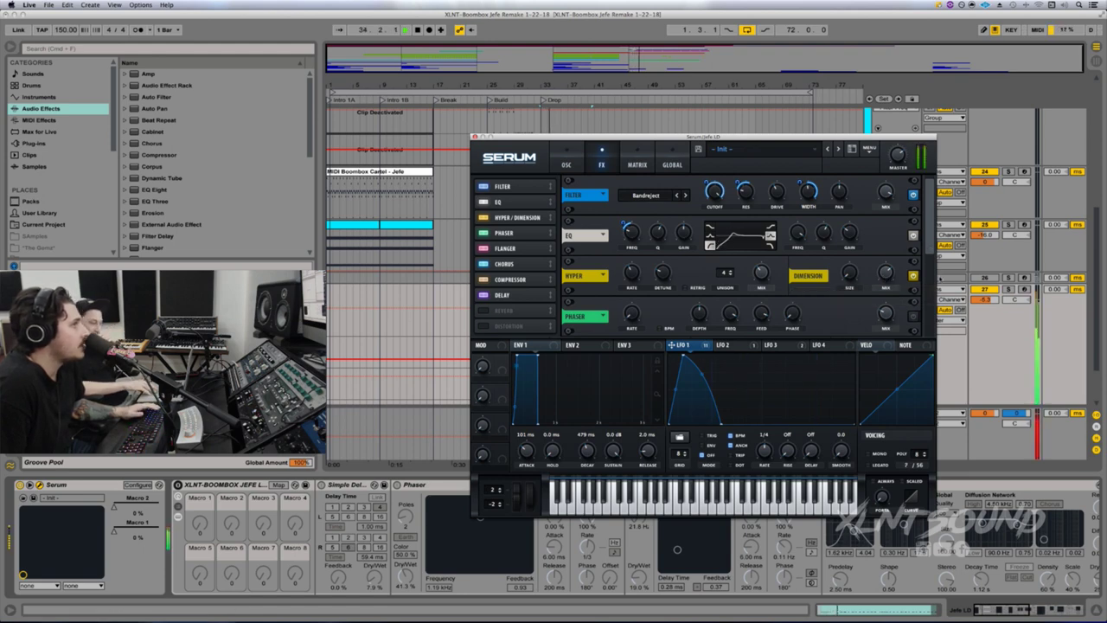
Step: Switch the phaser back on, assign LFO 1 to its frequency, adjust the modulation amount, and play the lead
drag(932, 247, 924, 274)
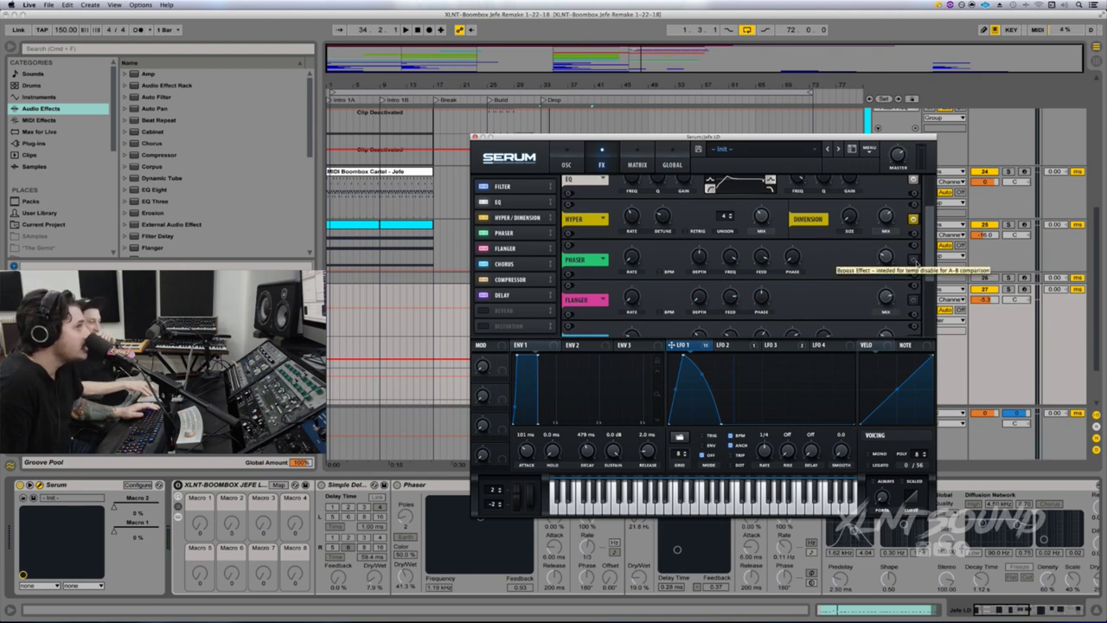
click(913, 261)
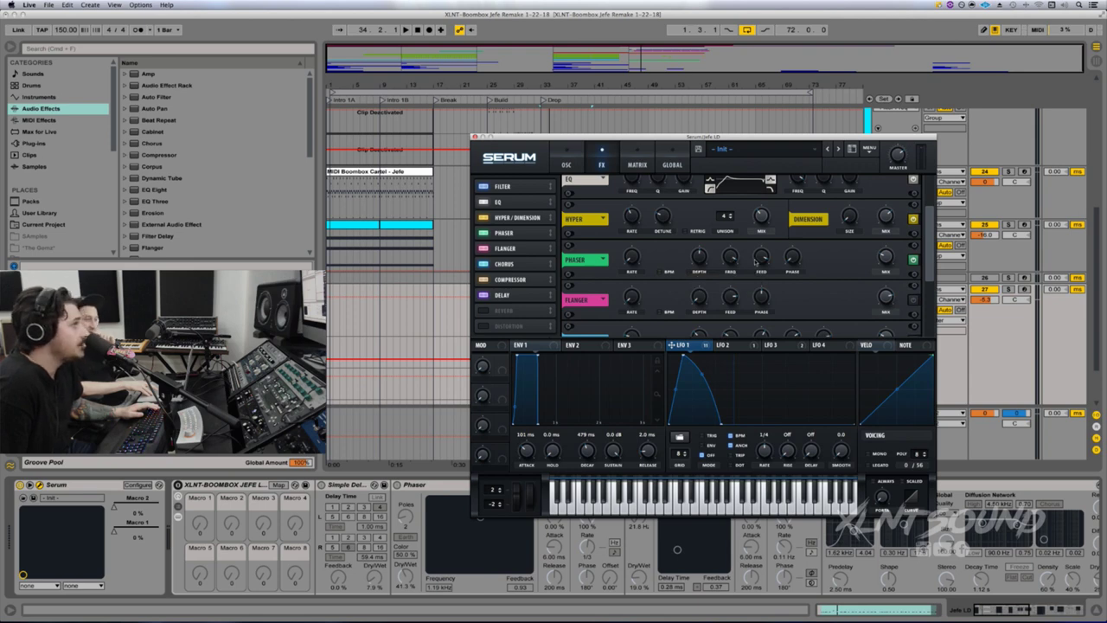
drag(709, 351, 730, 256)
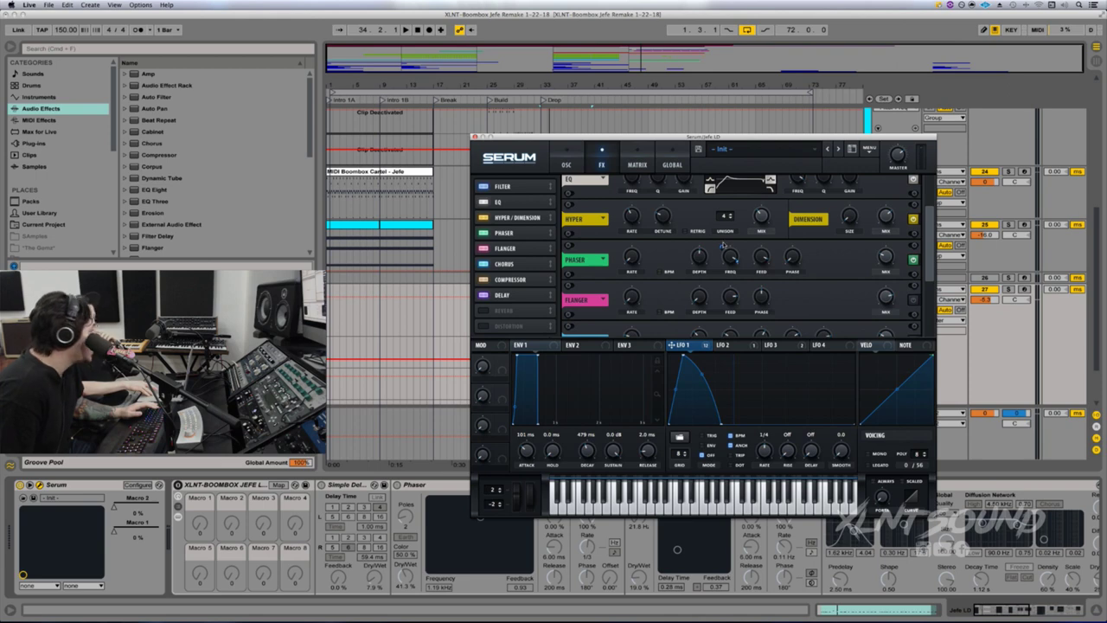
drag(723, 245, 722, 253)
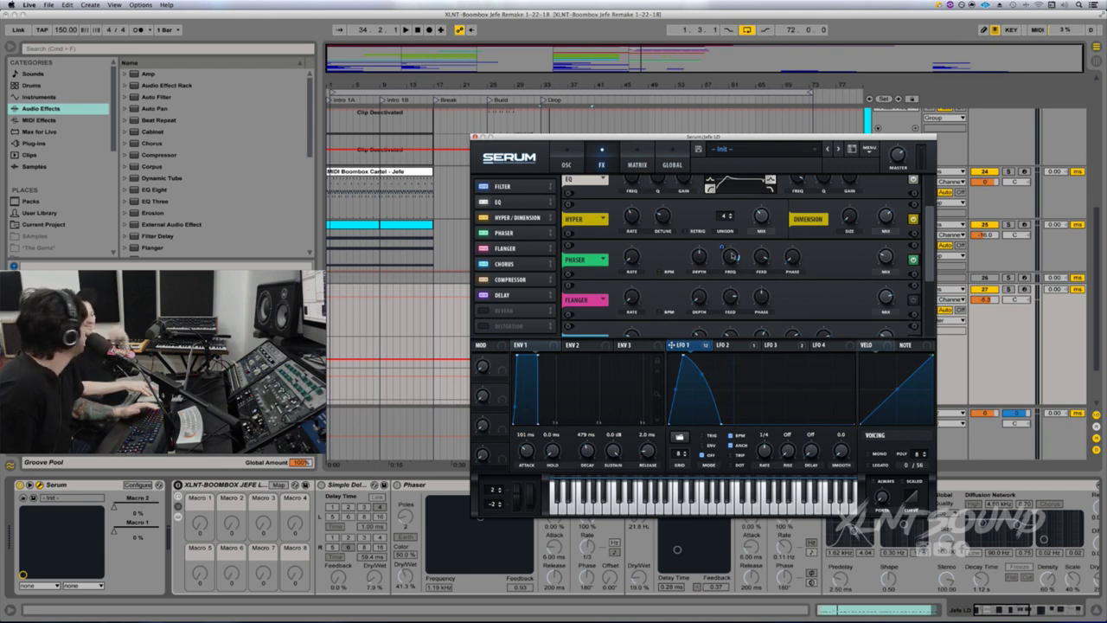
key(space)
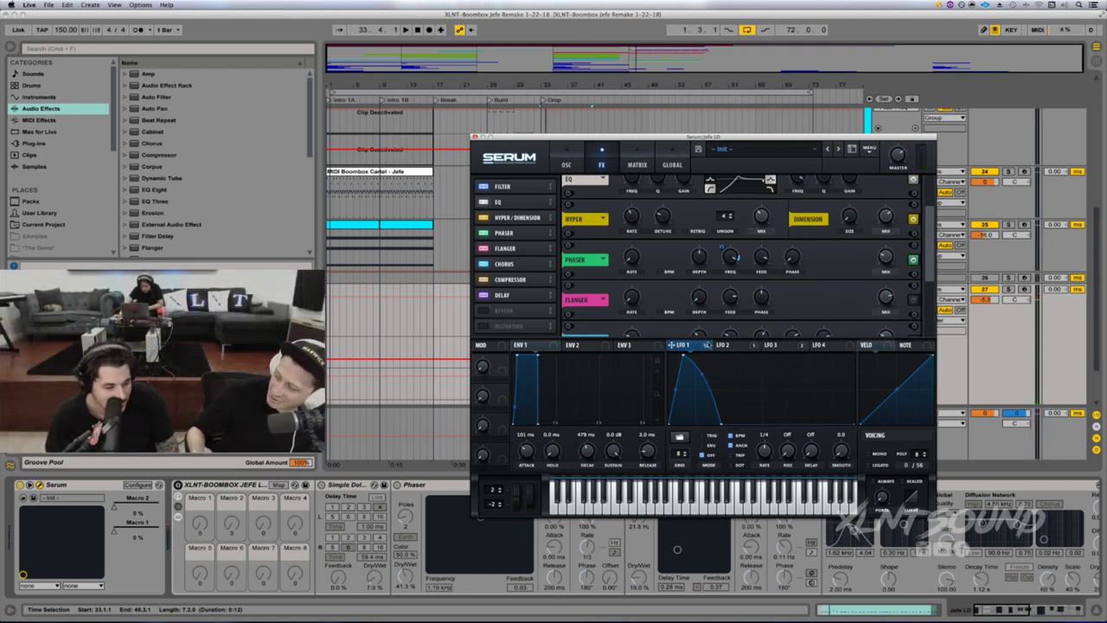
Step: Assign LFO 1 to the phaser's feedback and mix, reduce the mix modulation amount to about 54, and play the lead
drag(707, 344, 756, 257)
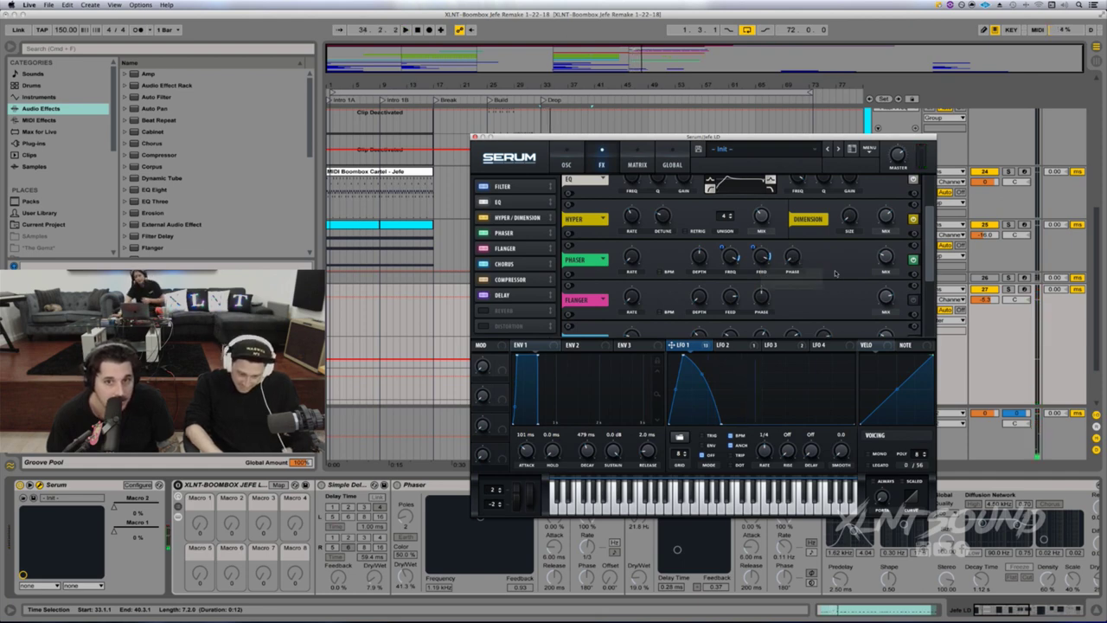
drag(707, 346, 886, 257)
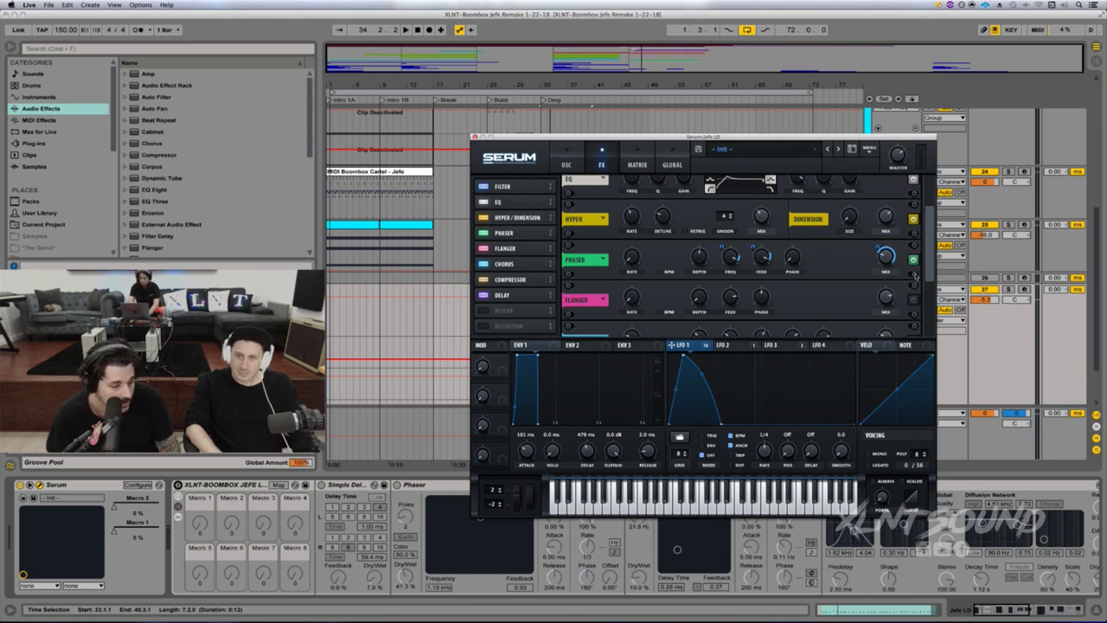
mouse_move(879, 249)
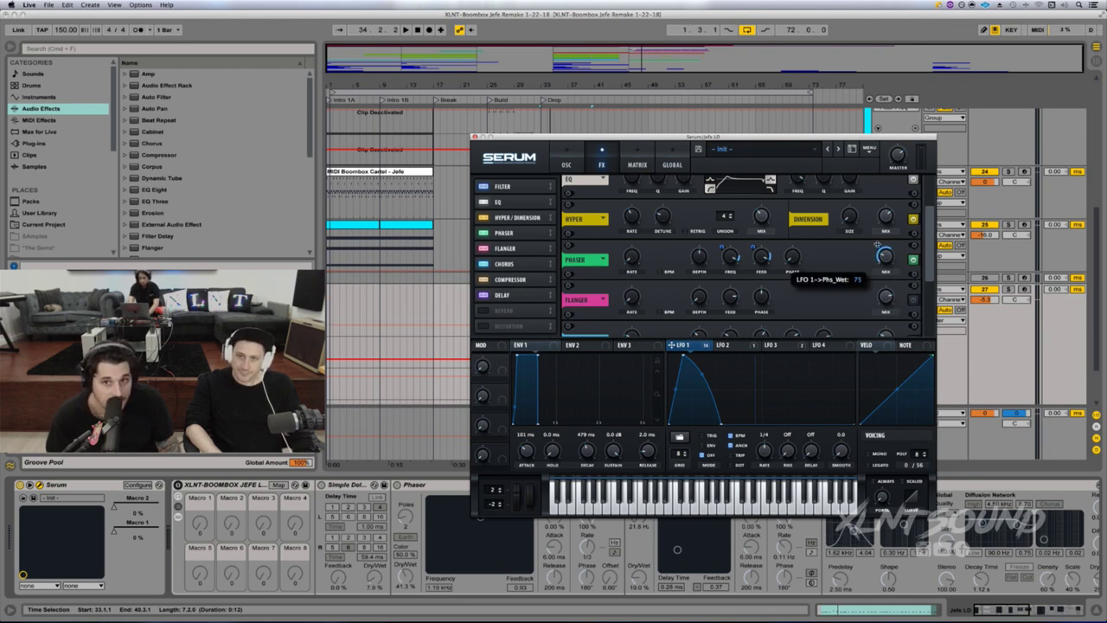
drag(878, 246, 880, 250)
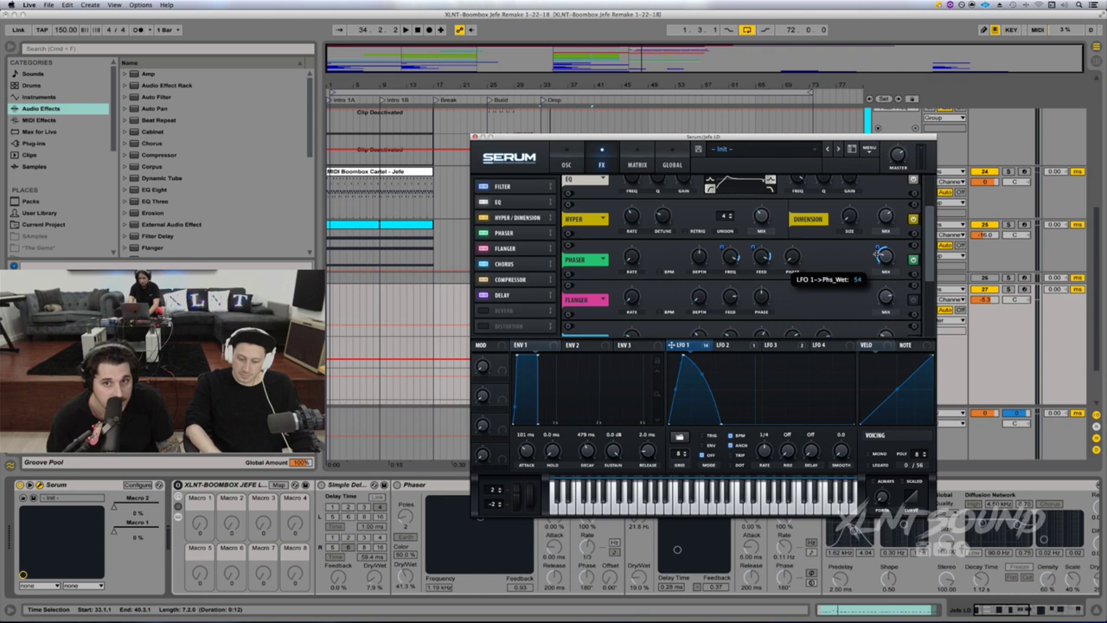
key(space)
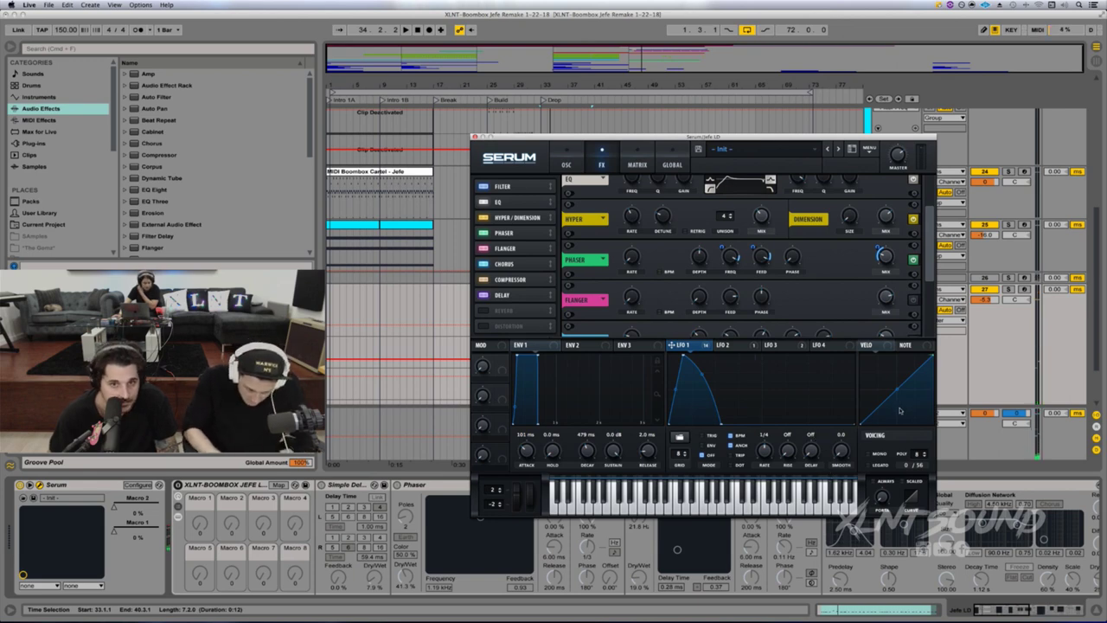
Step: Switch the flanger back on, assign LFO 1 to its depth, and play the lead
click(912, 299)
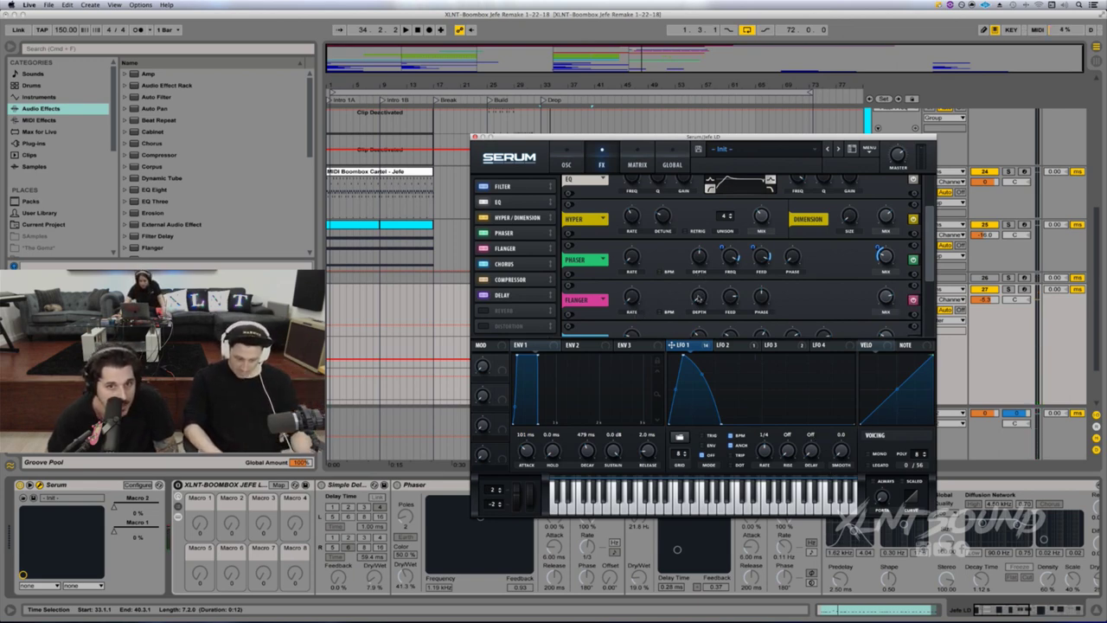
mouse_move(733, 299)
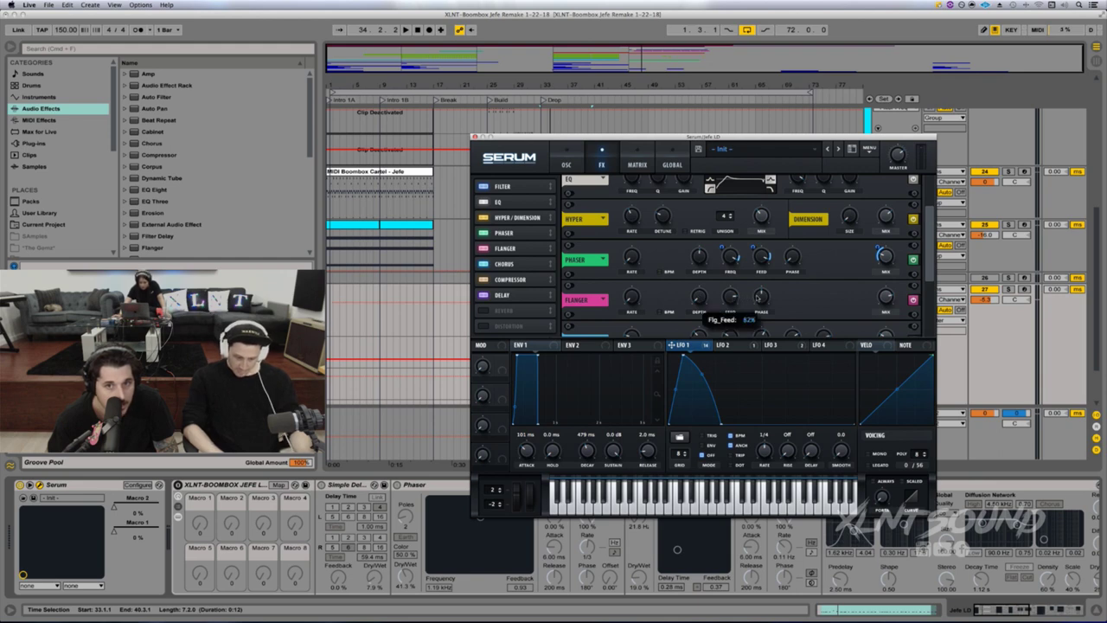
mouse_move(891, 301)
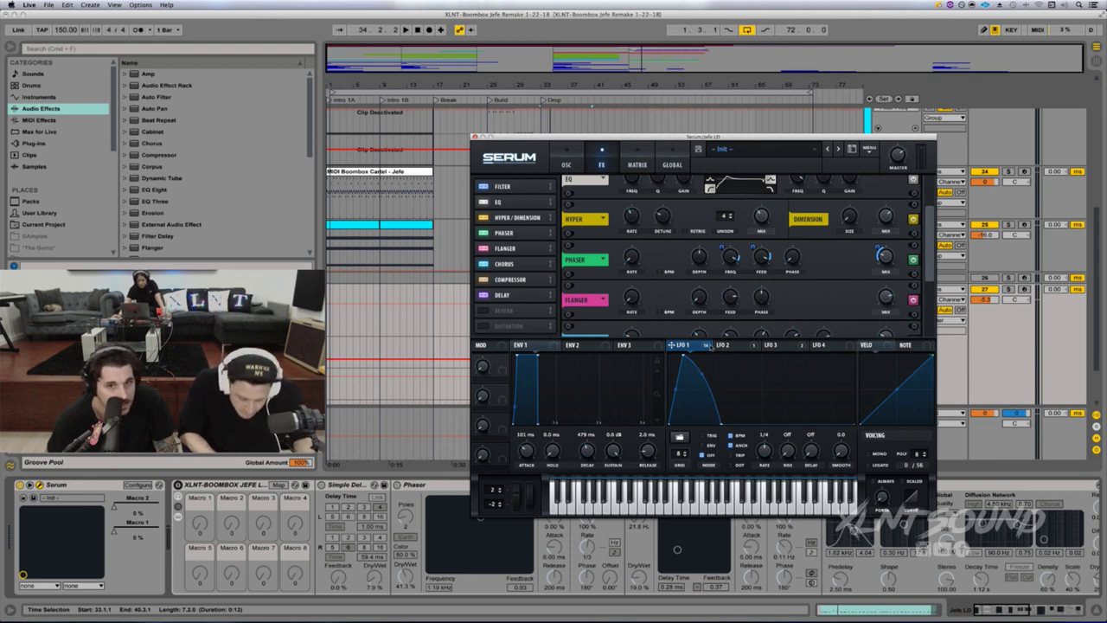
drag(709, 347, 691, 286)
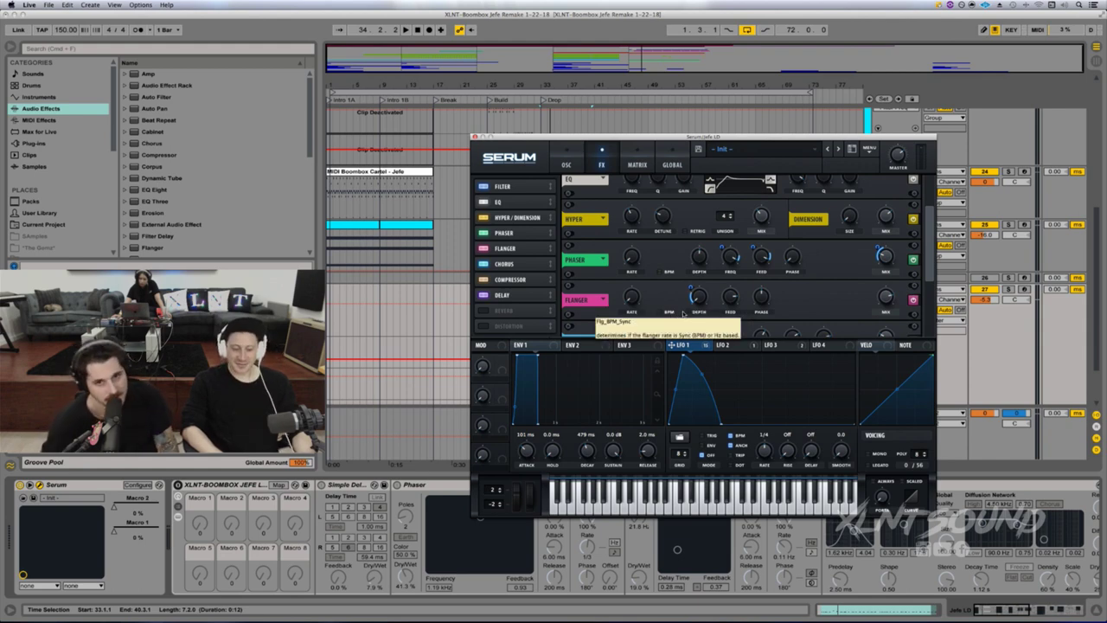
key(space)
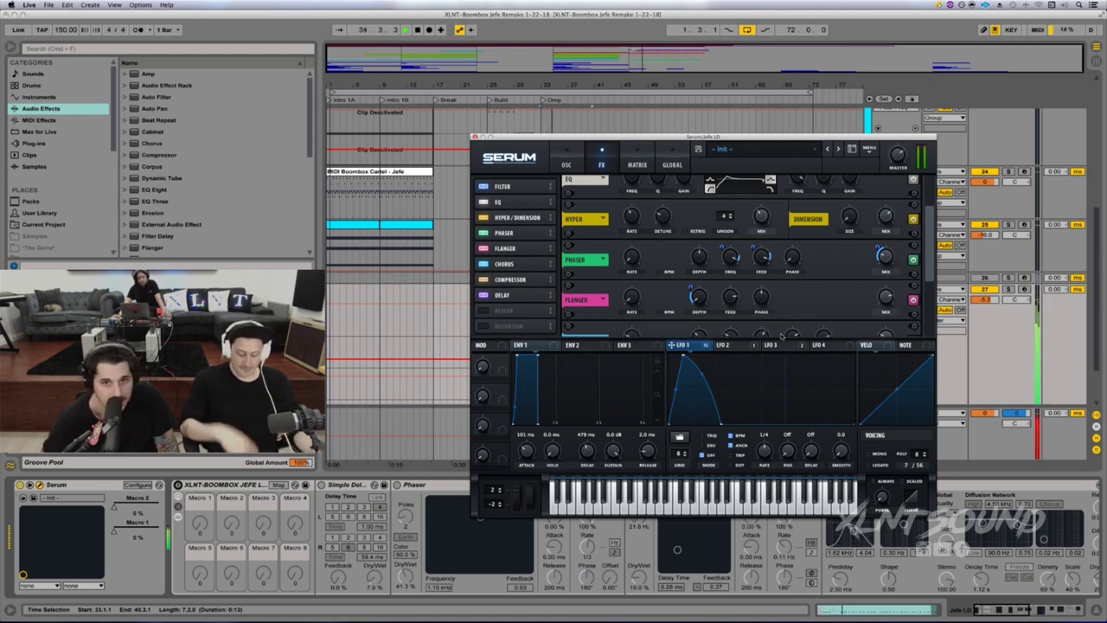
Step: Switch the chorus back on and review its rate, delay and low-pass filter settings
scroll(913, 275, down, 3)
click(912, 259)
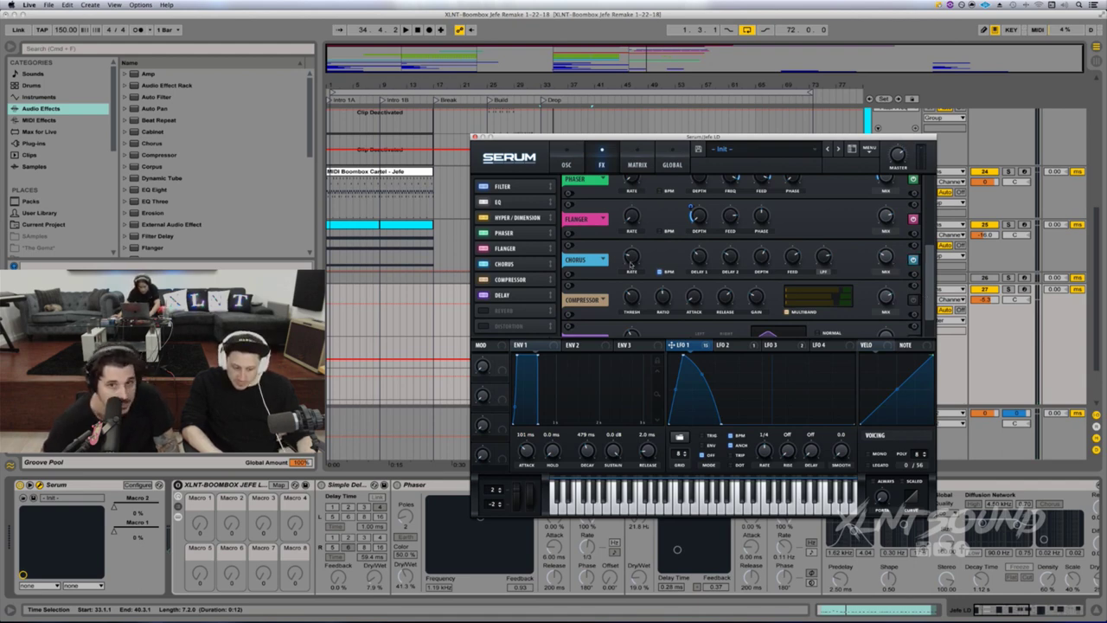
mouse_move(631, 263)
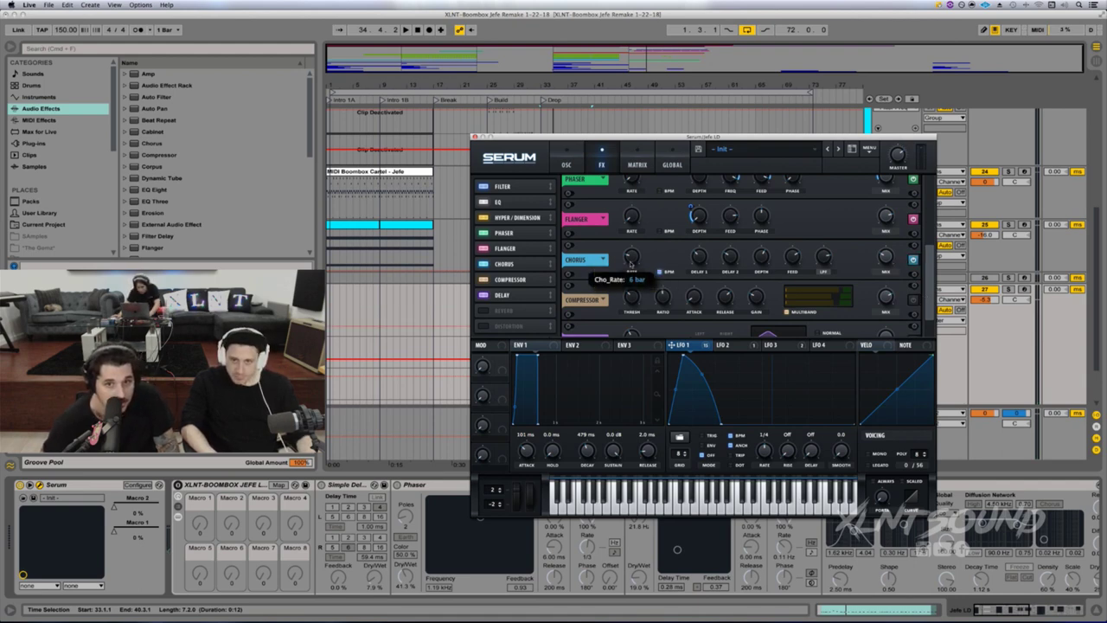
mouse_move(704, 259)
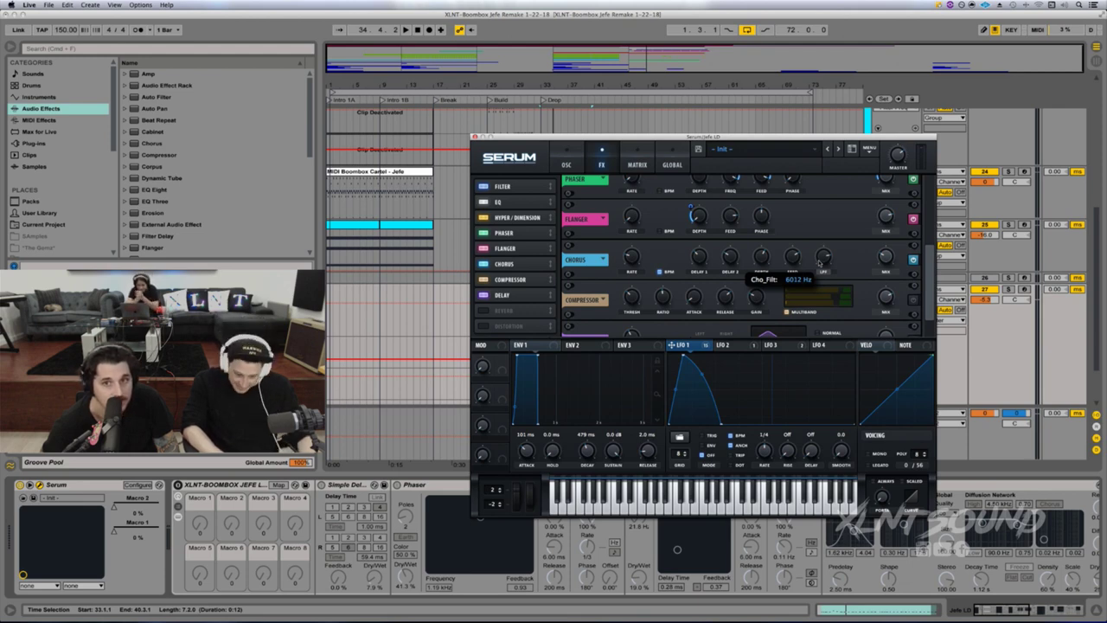
Step: Assign LFO 1 to the chorus mix, reduce the modulation amount to about 26, and play the lead
mouse_move(882, 258)
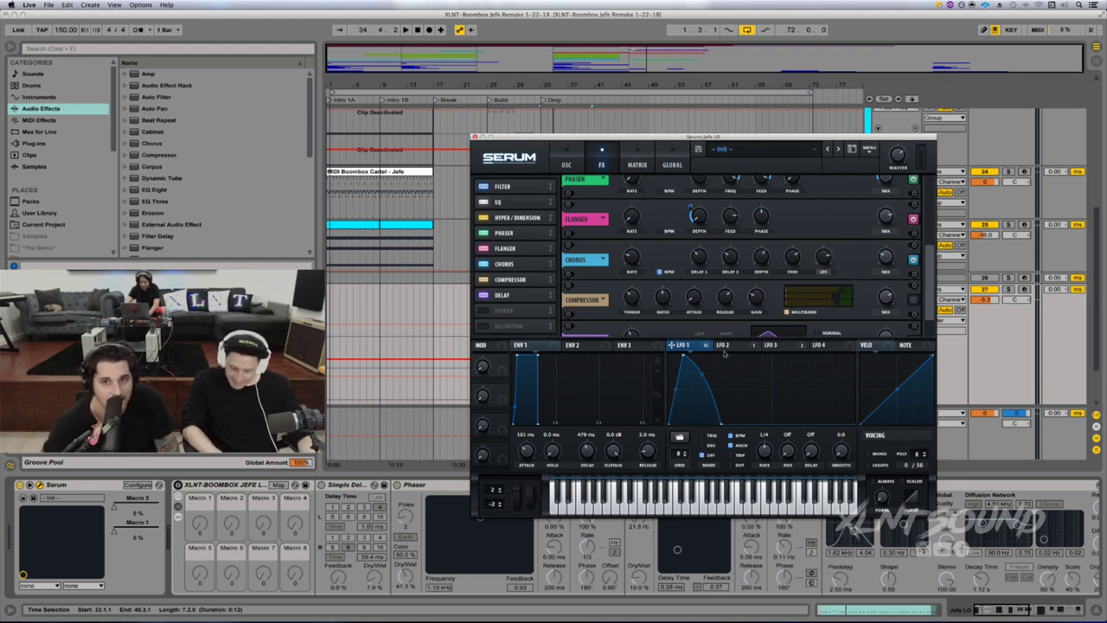
drag(680, 345, 882, 256)
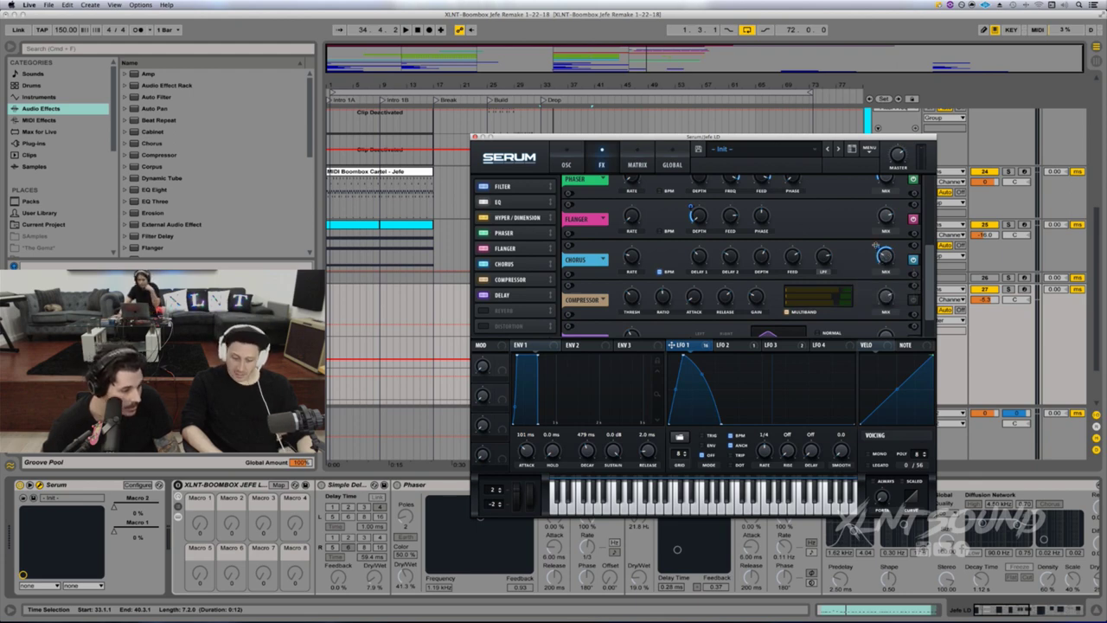
mouse_move(877, 249)
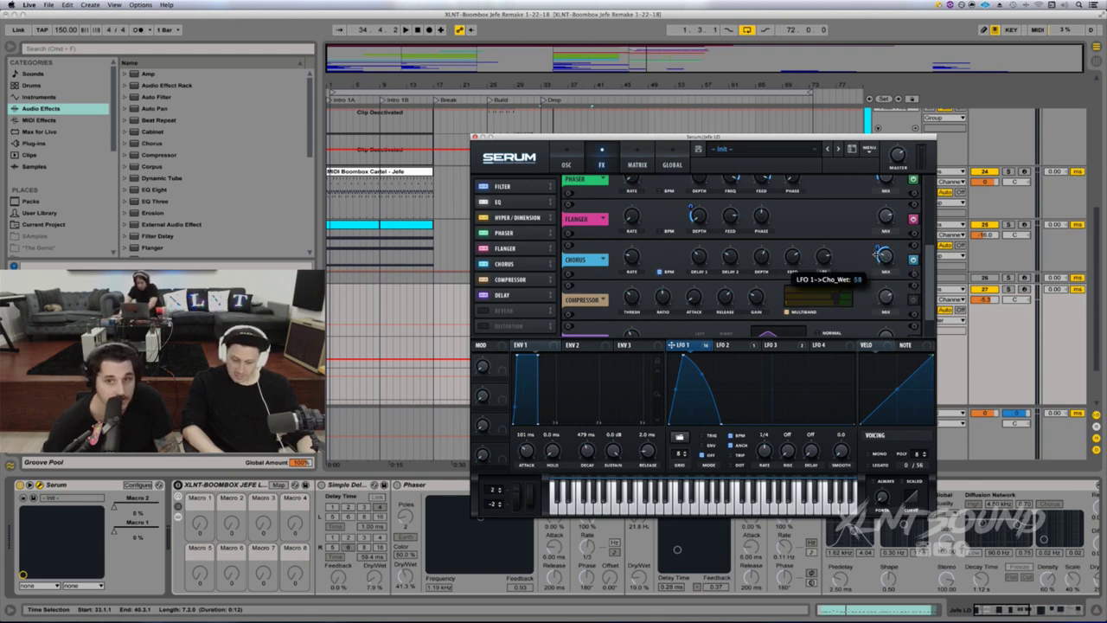
drag(877, 253, 872, 269)
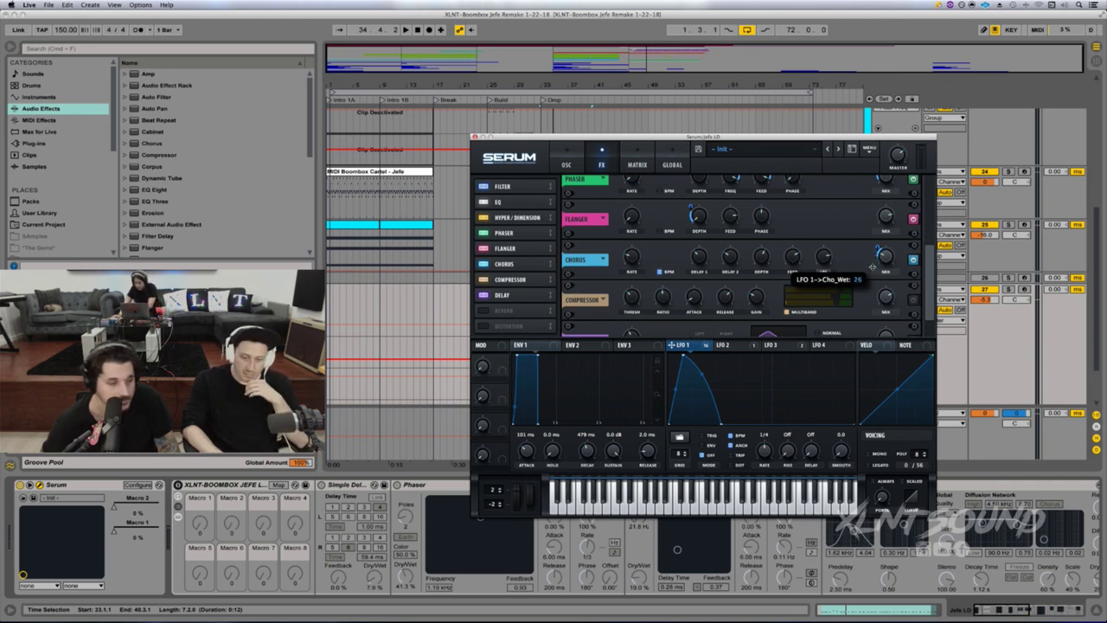
key(space)
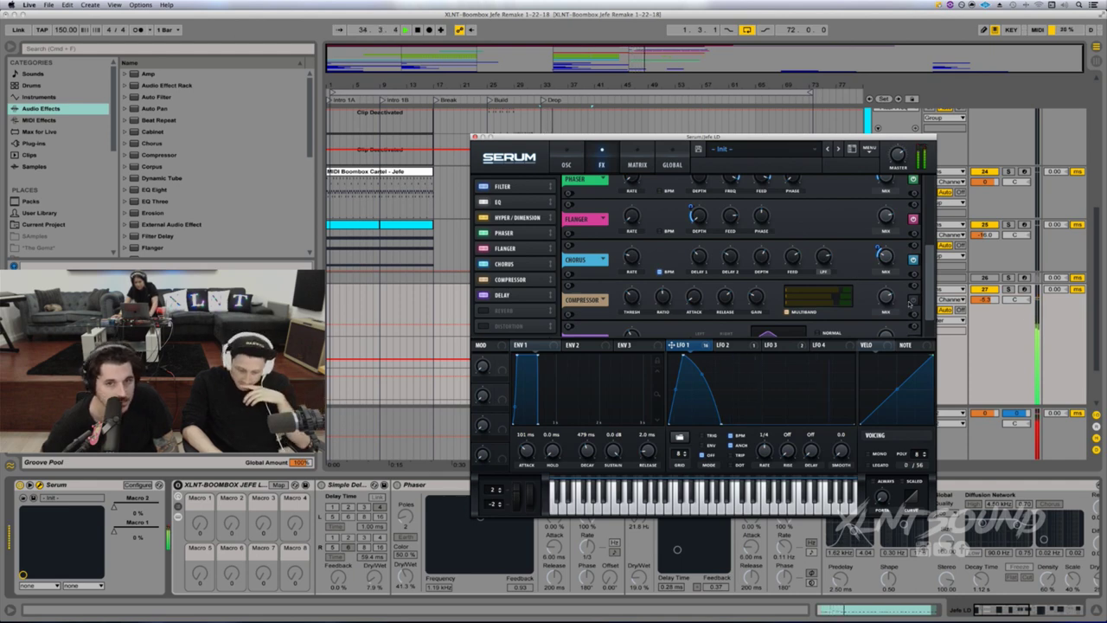
key(space)
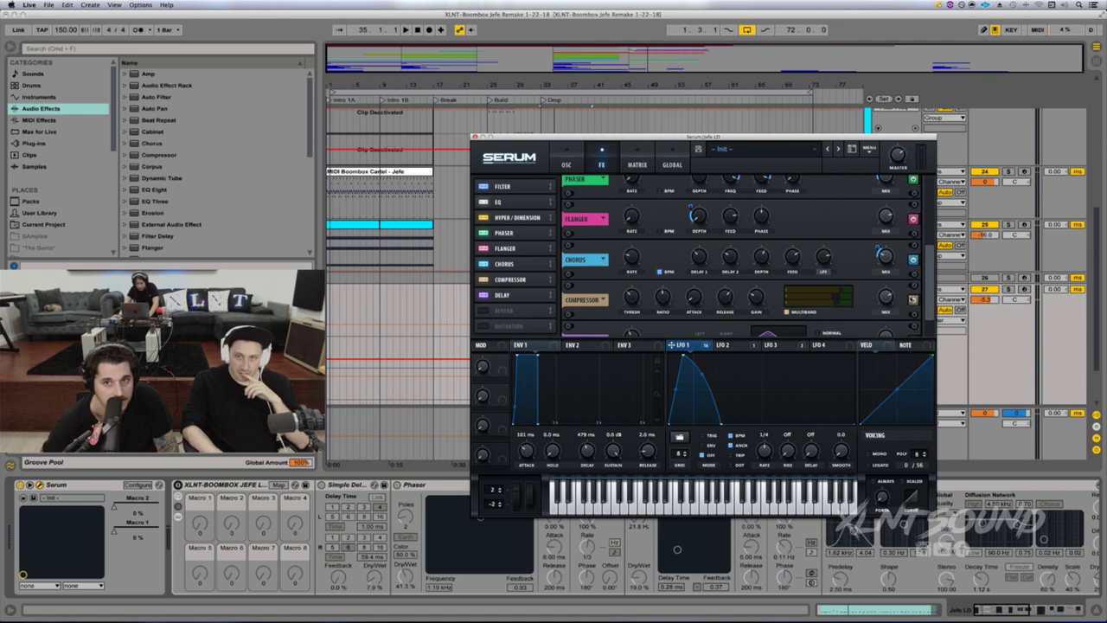
Step: Switch the compressor back on, play the lead, and review the compressor's release, gain, multiband and mix settings
key(space)
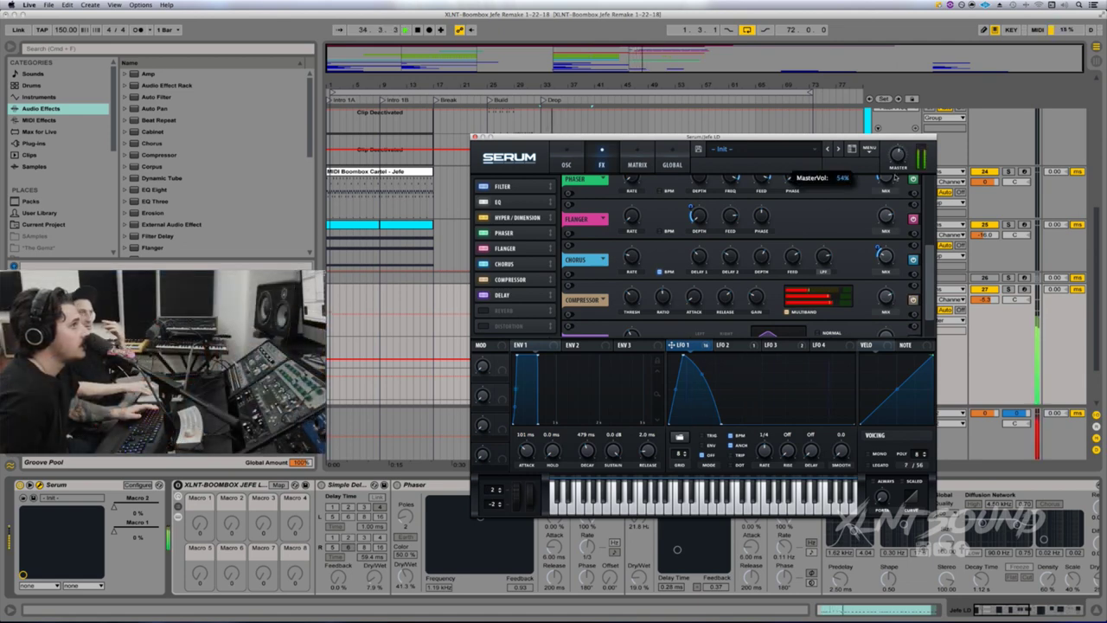
scroll(917, 311, down, 1)
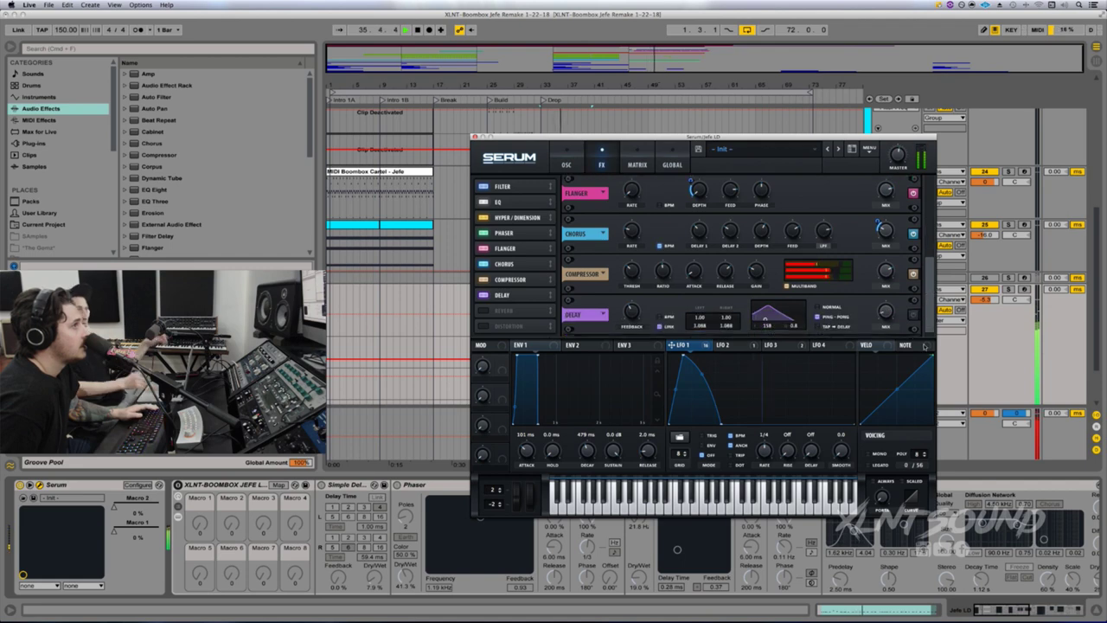
scroll(930, 312, up, 1)
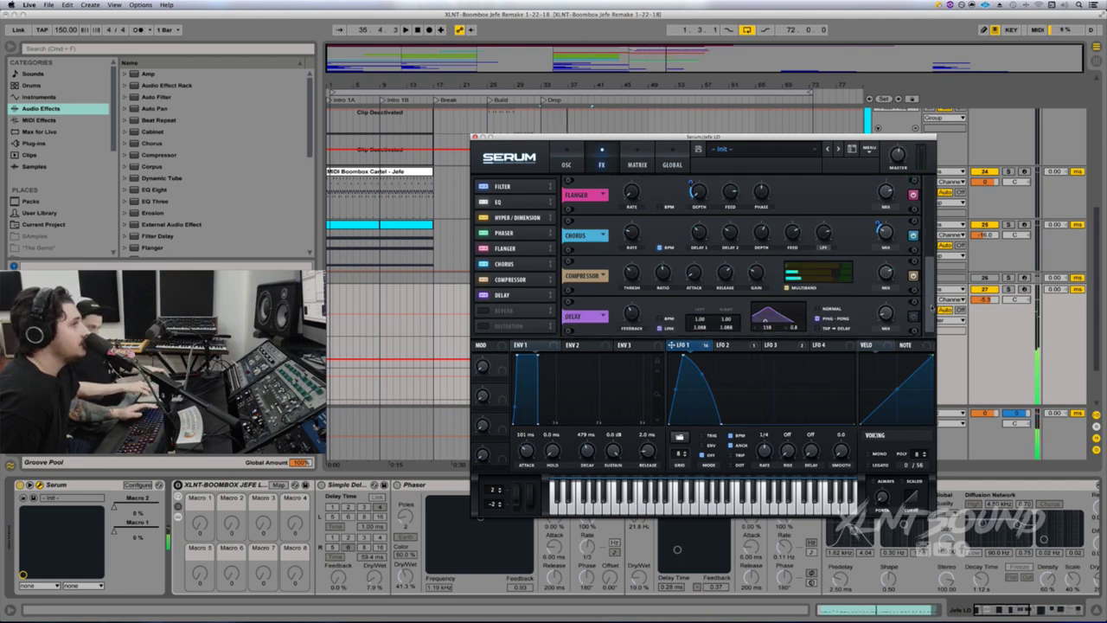
scroll(931, 307, up, 1)
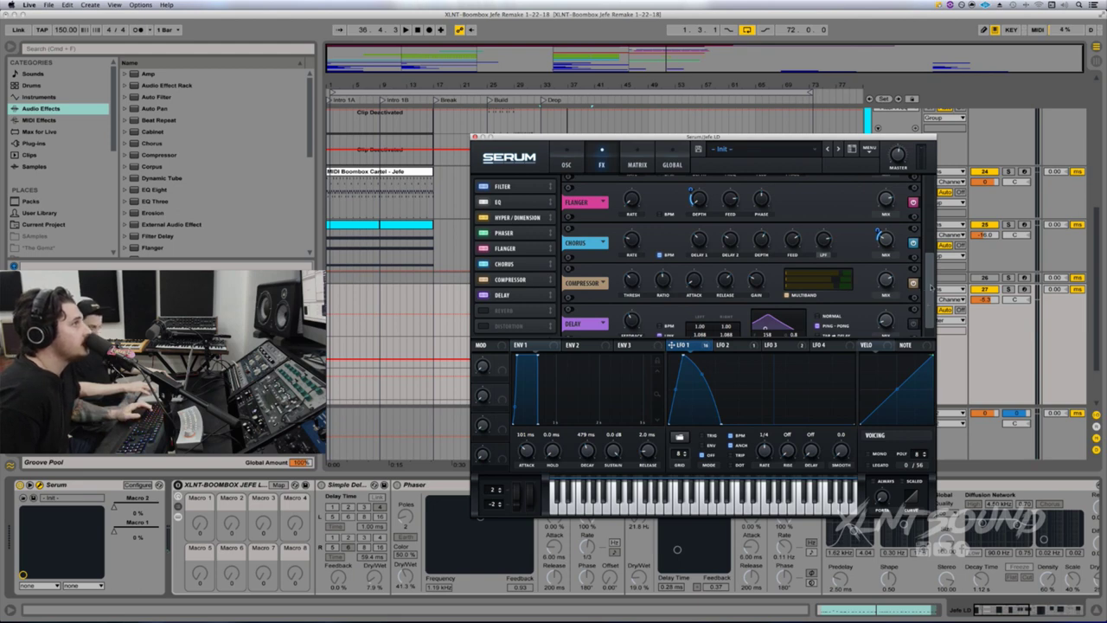
scroll(932, 286, down, 1)
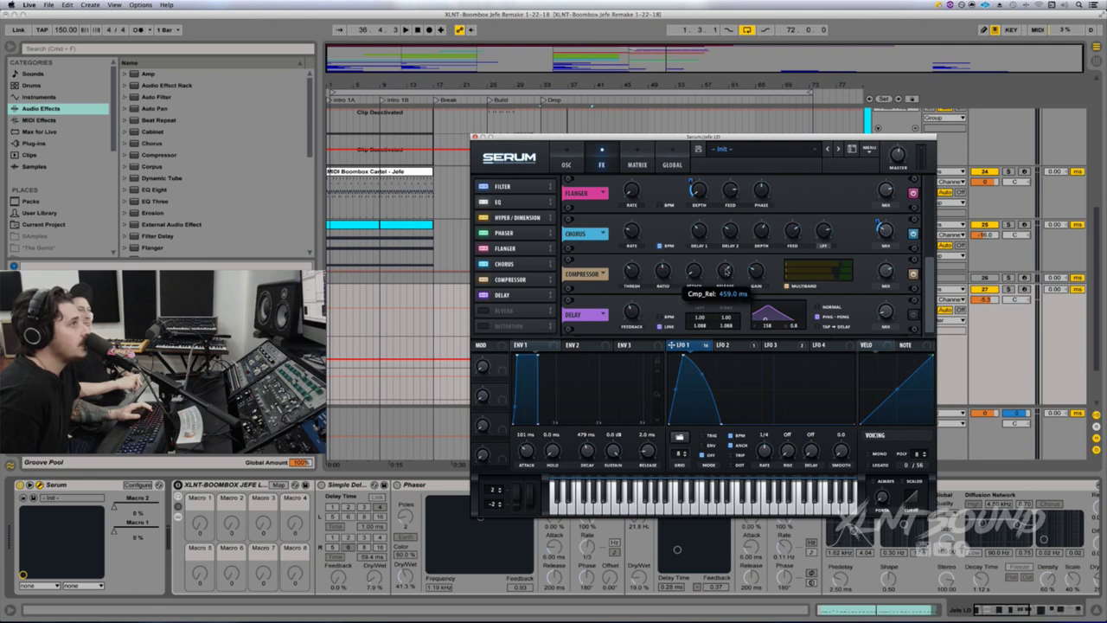
mouse_move(766, 278)
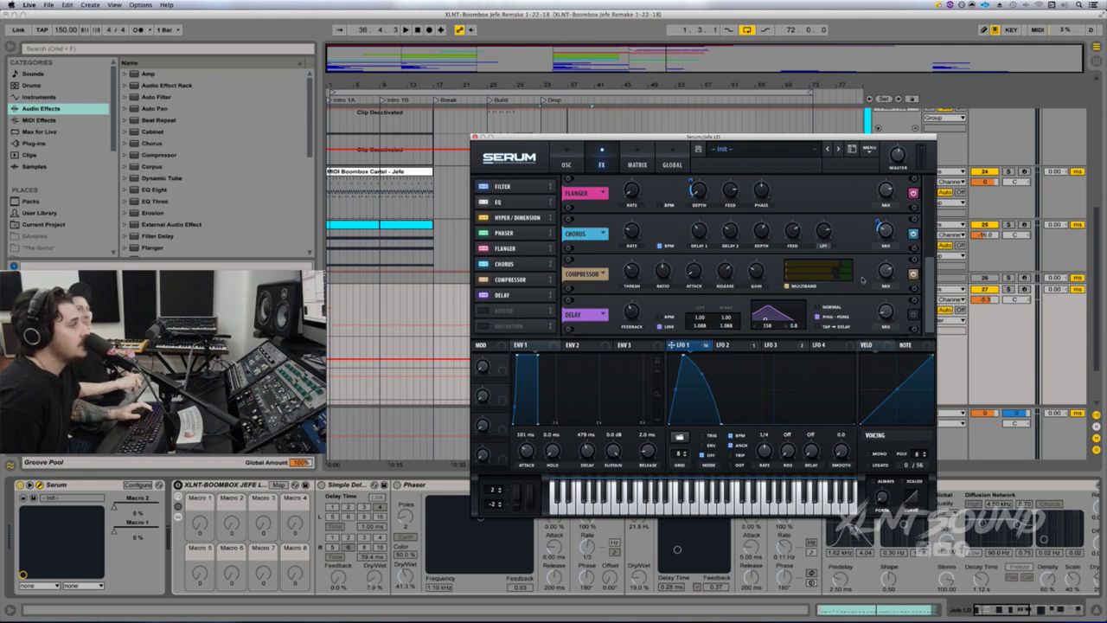
mouse_move(887, 272)
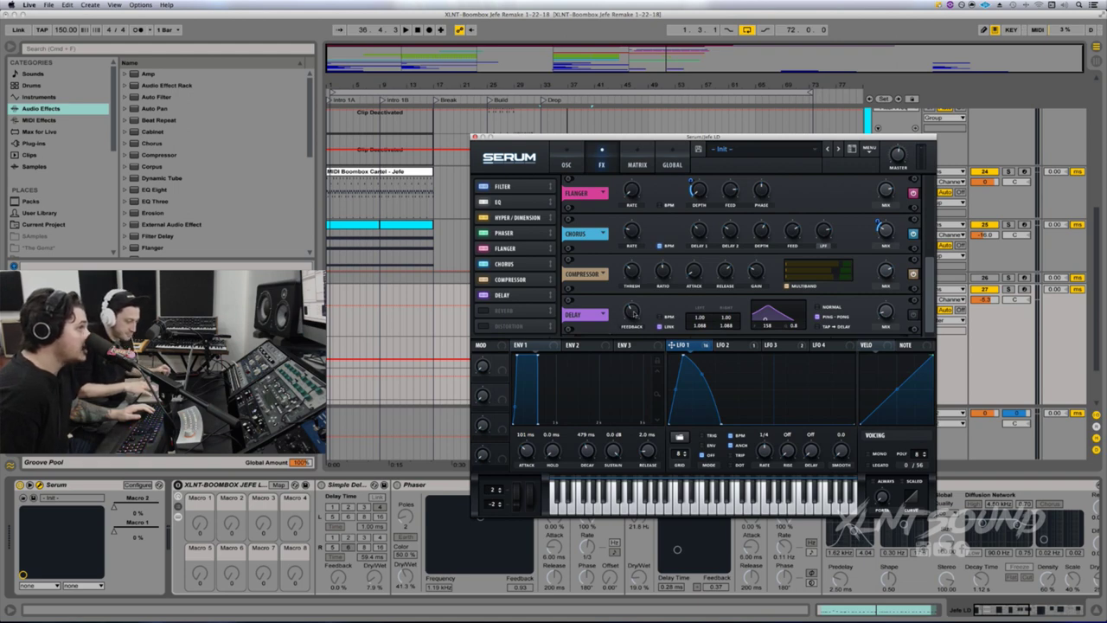
Step: Switch the delay back on, check its feedback, delay times and mix, and play the lead
click(913, 316)
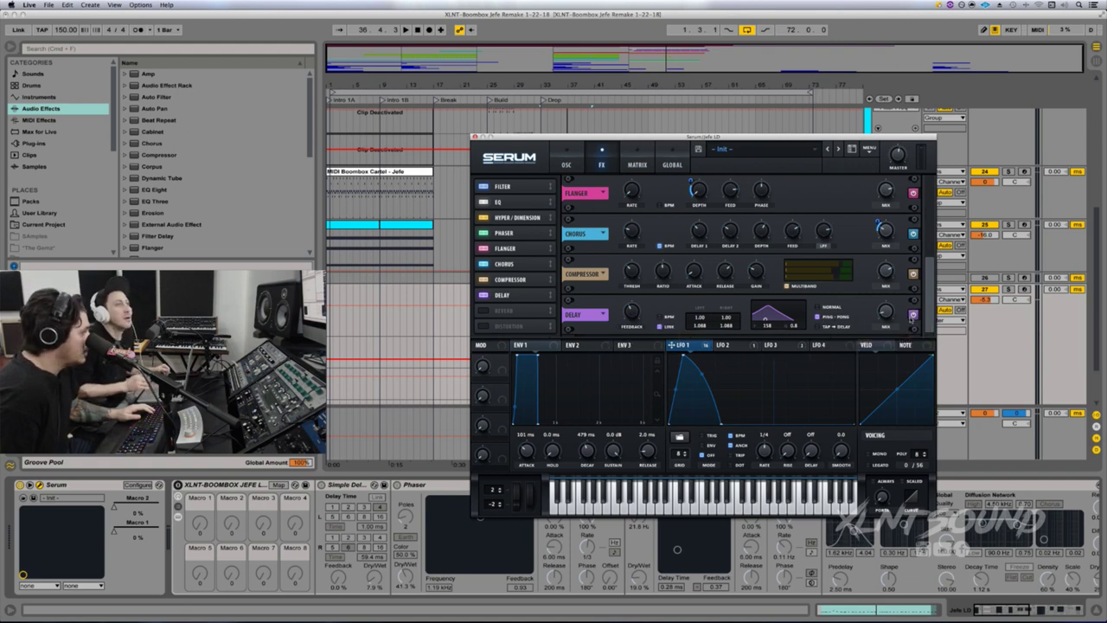
mouse_move(632, 312)
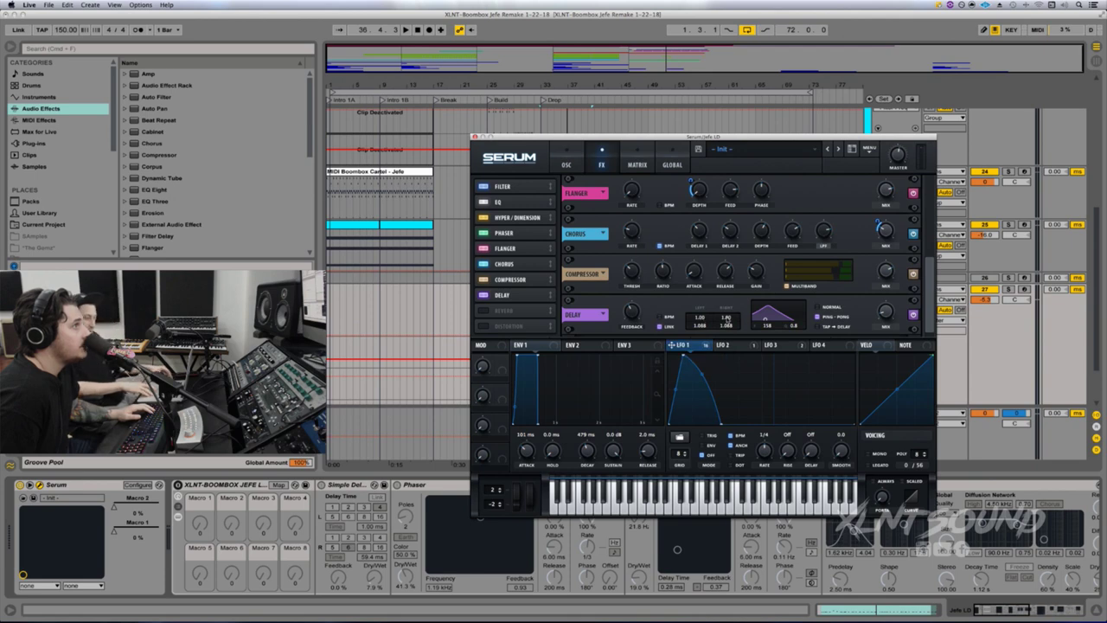
mouse_move(727, 321)
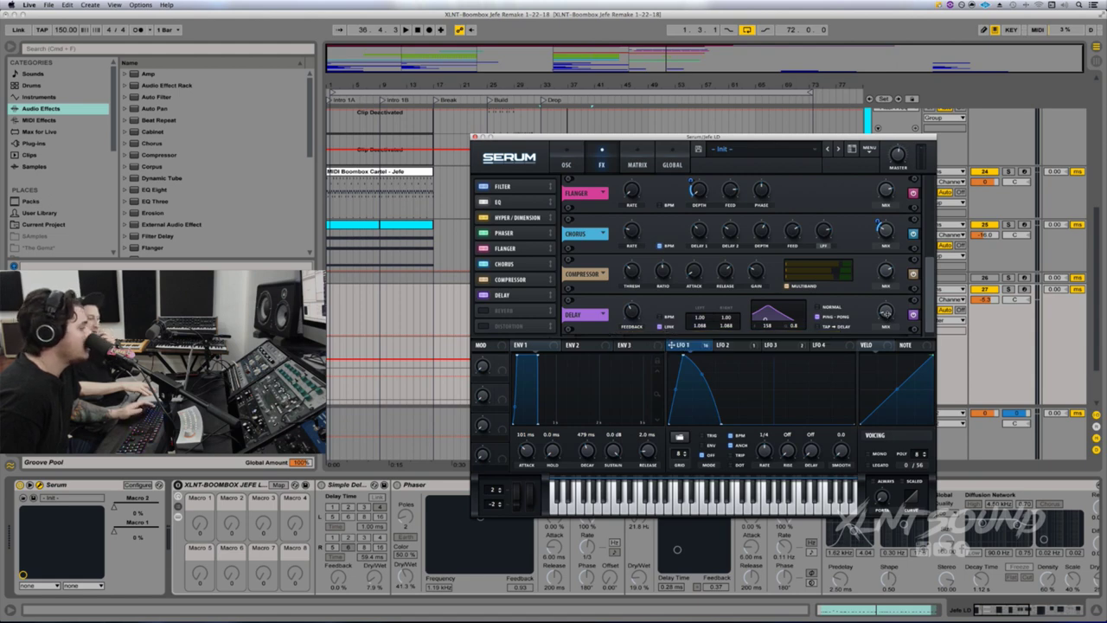
click(886, 315)
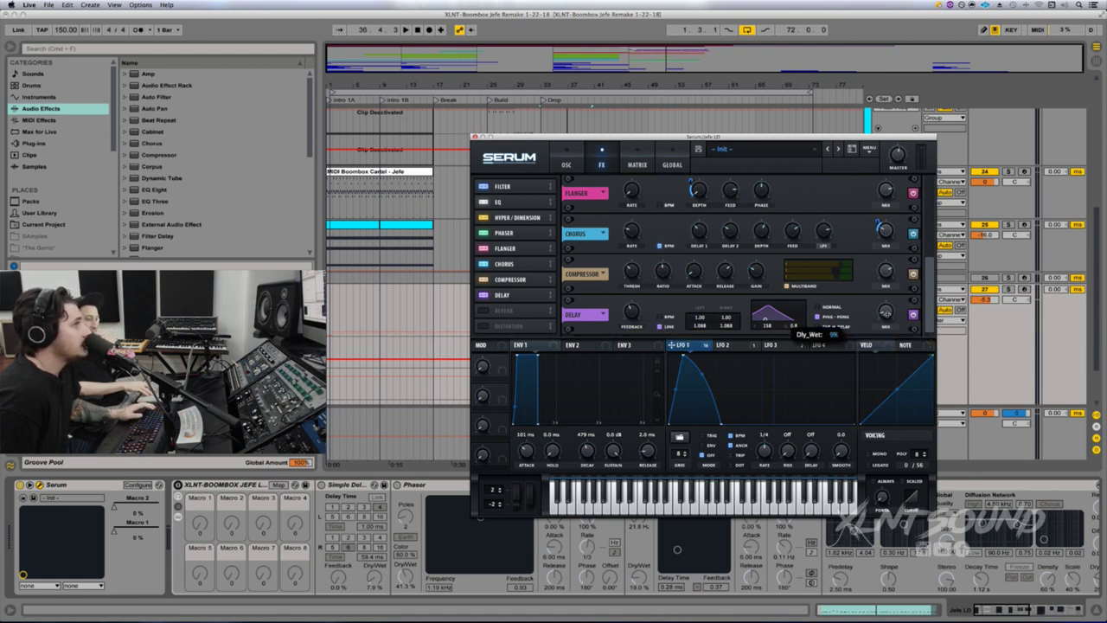
click(886, 312)
key(space)
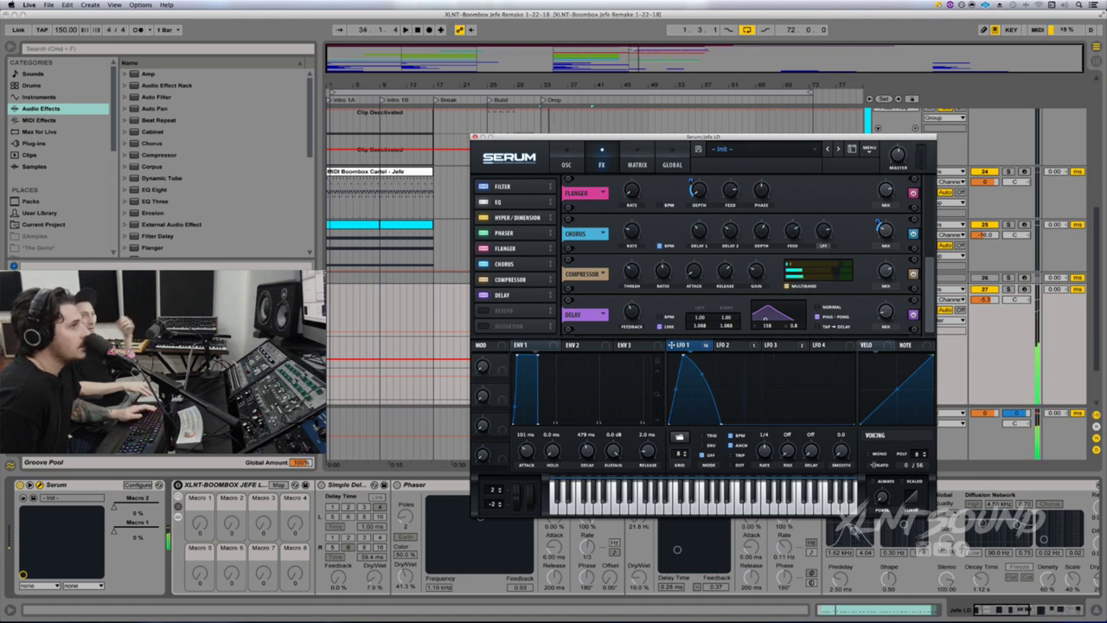
Step: Enable mono and legato voicing for the lead while it plays, and stop playback
click(869, 453)
click(870, 464)
key(space)
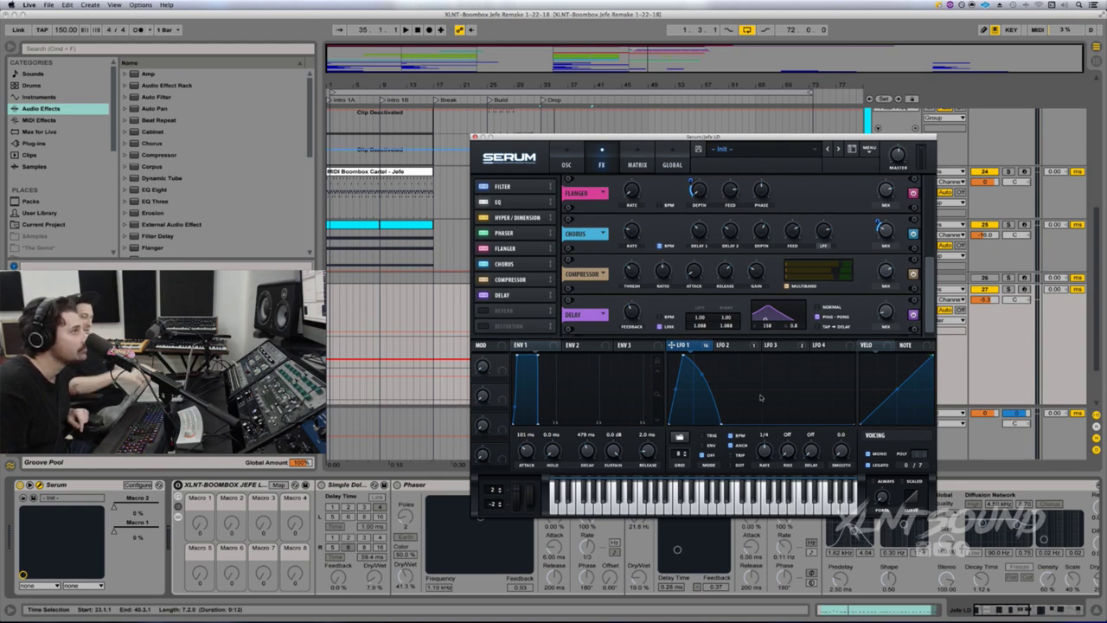
Step: List all of LFO 1's modulation destinations, close the list, and return to the oscillator settings
click(707, 346)
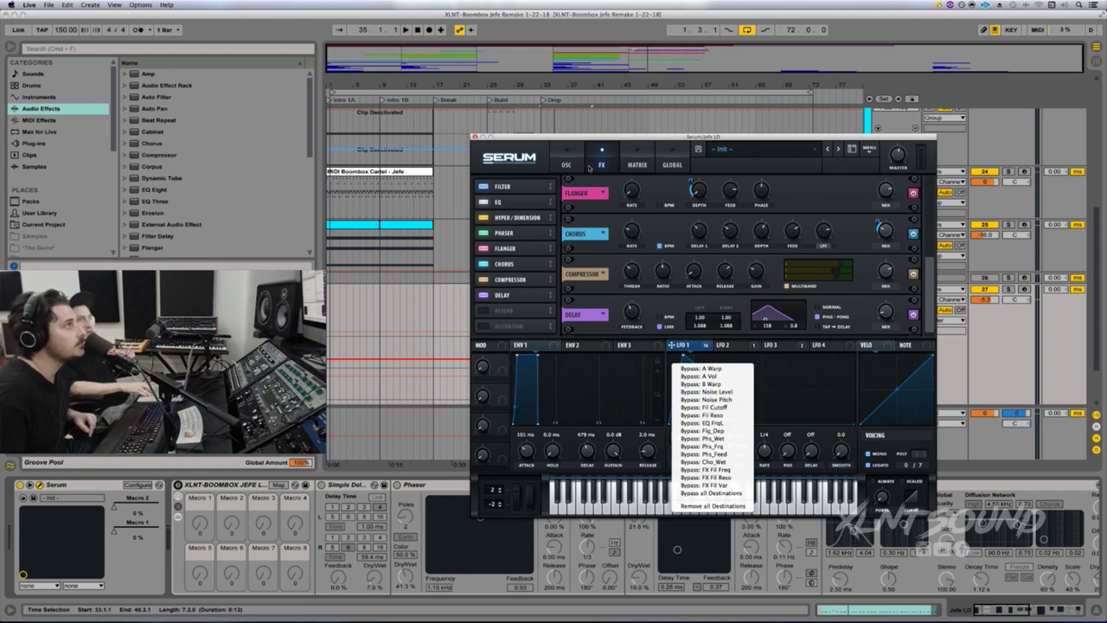
click(571, 169)
click(568, 163)
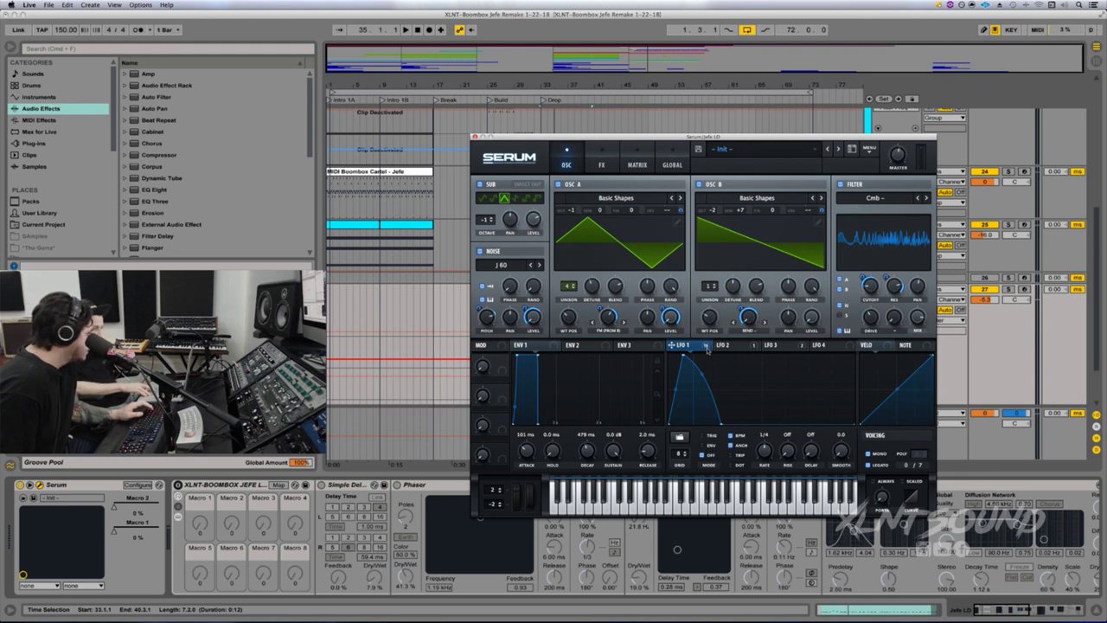
Step: Assign LFO 1 to oscillator B's octave, reduce the modulation amount to about 1, and play the lead
drag(709, 349, 716, 214)
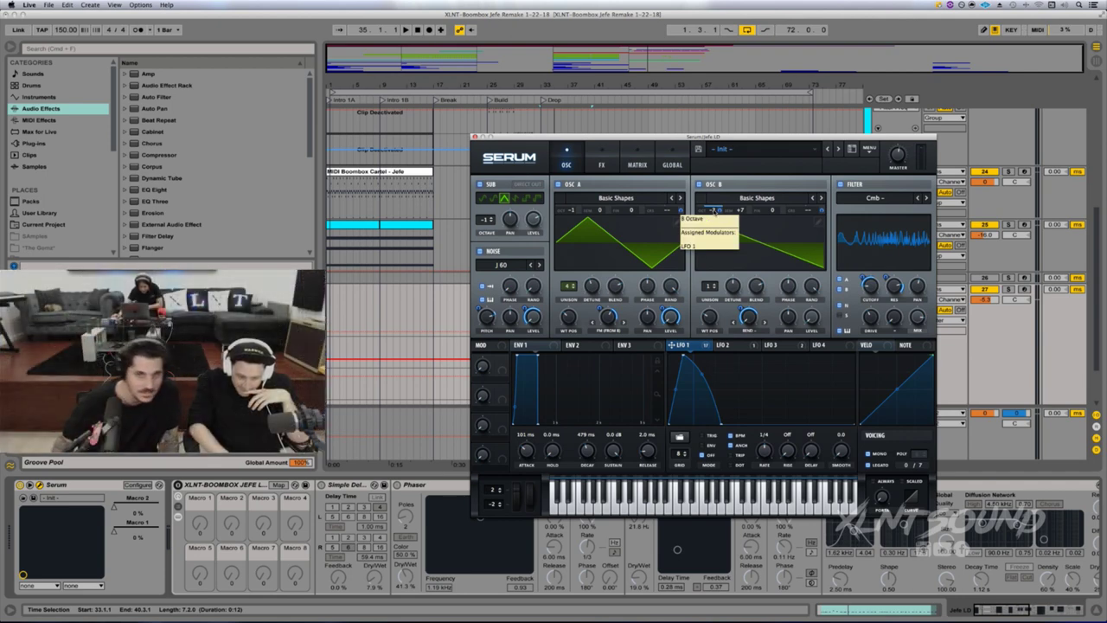
key(space)
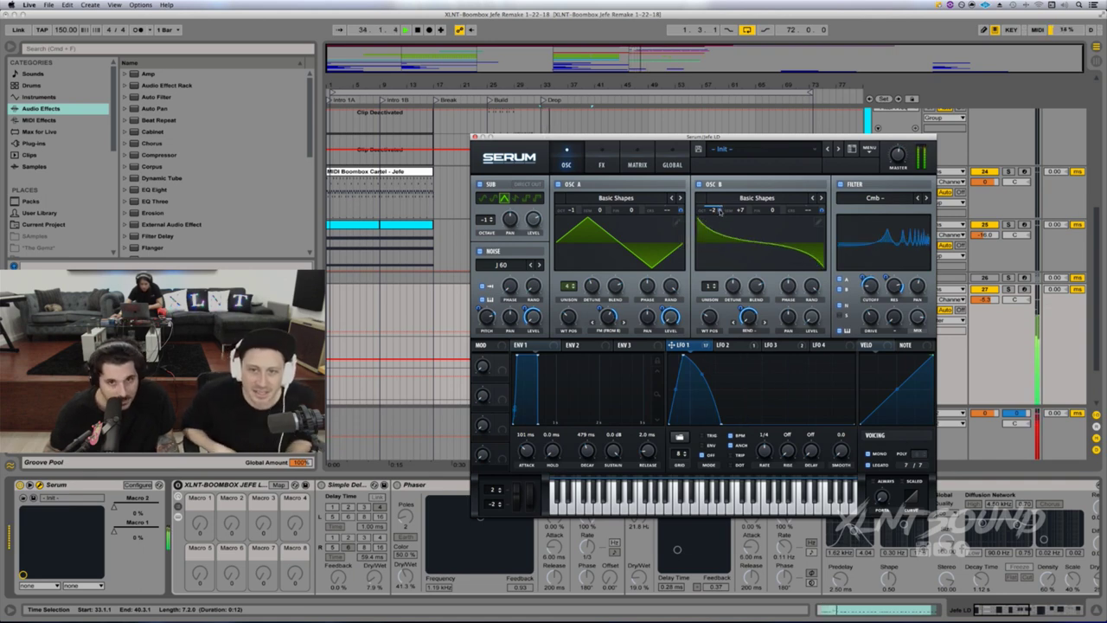
key(space)
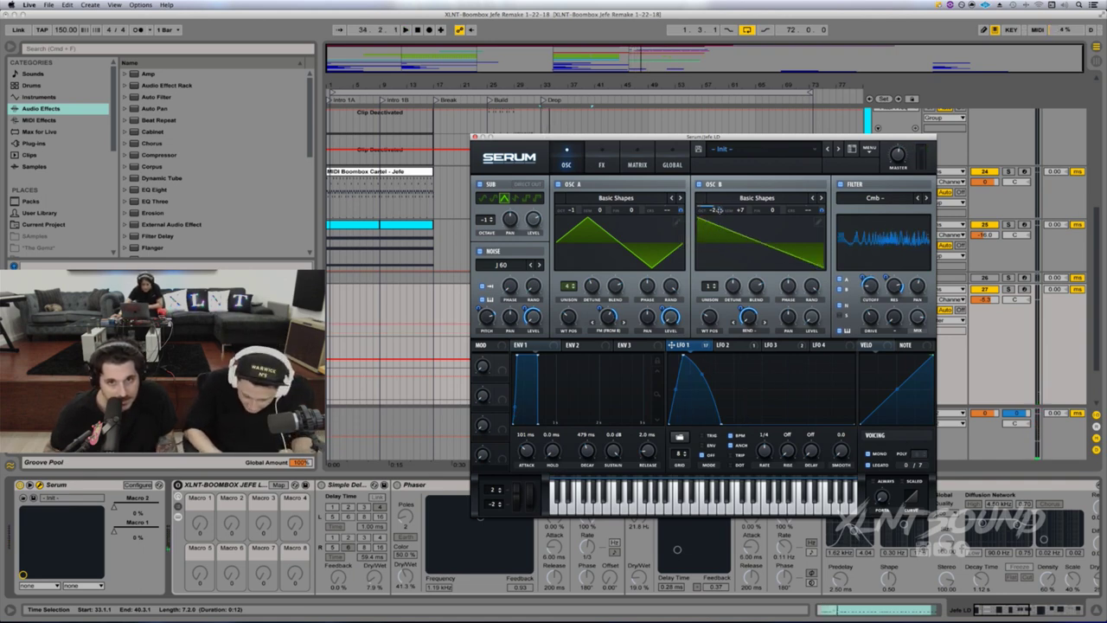
drag(717, 210, 716, 246)
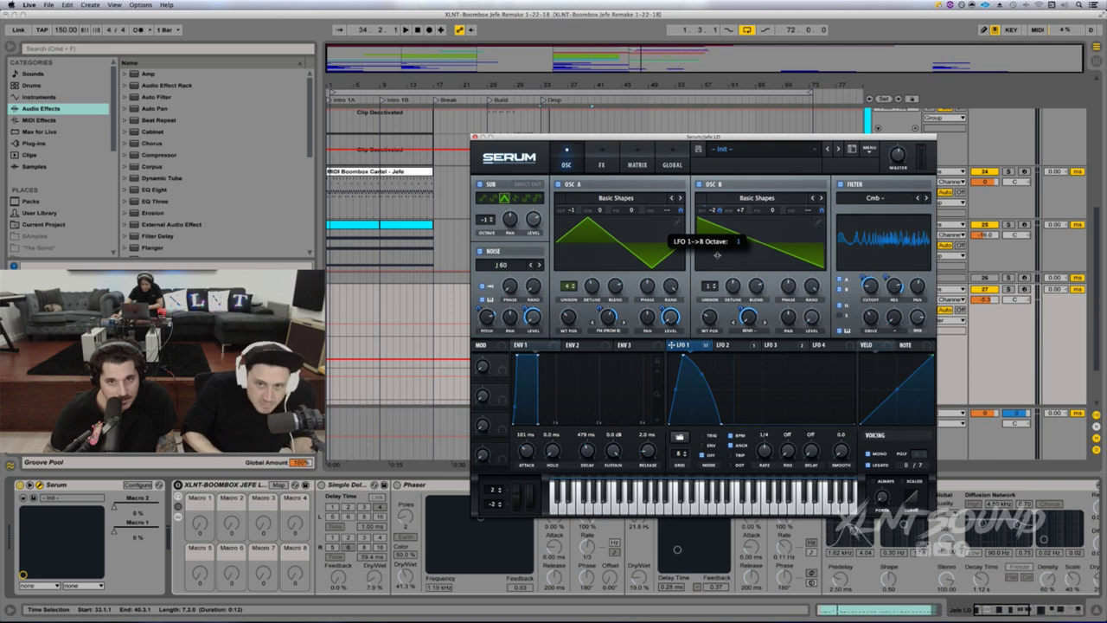
key(space)
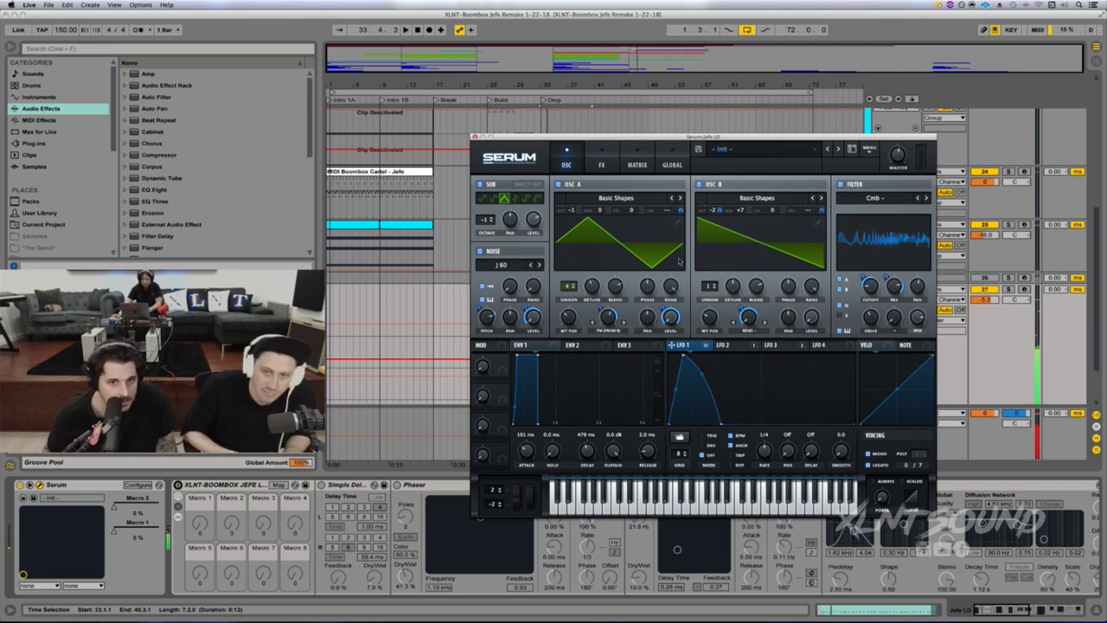
Step: Examine the shapes and destinations of LFO 2 and LFO 3 while auditioning the lead
click(734, 348)
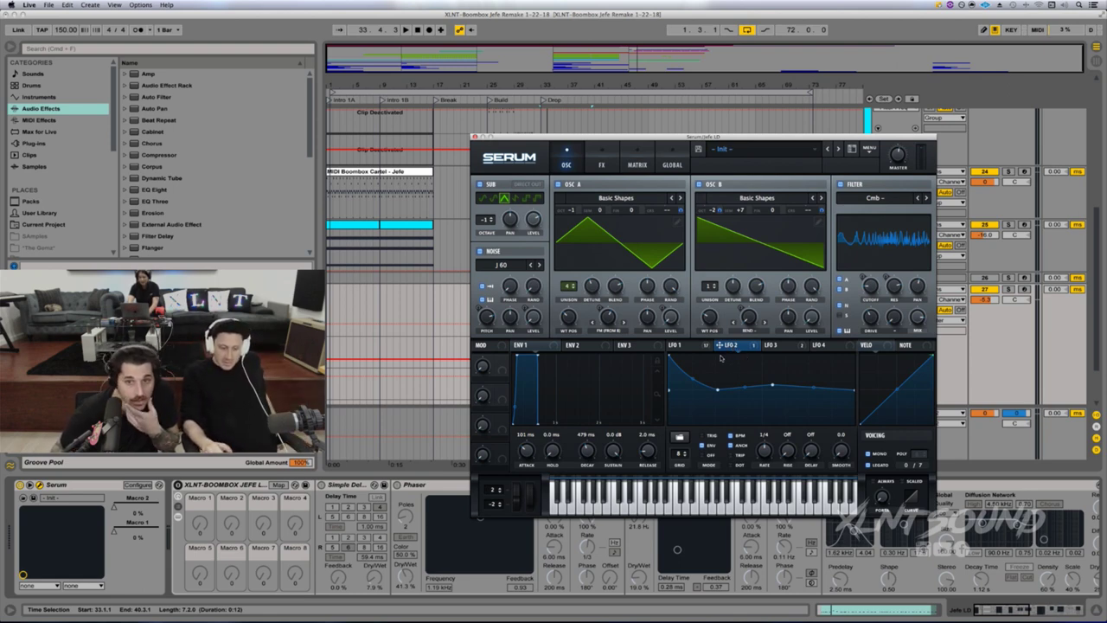
click(782, 346)
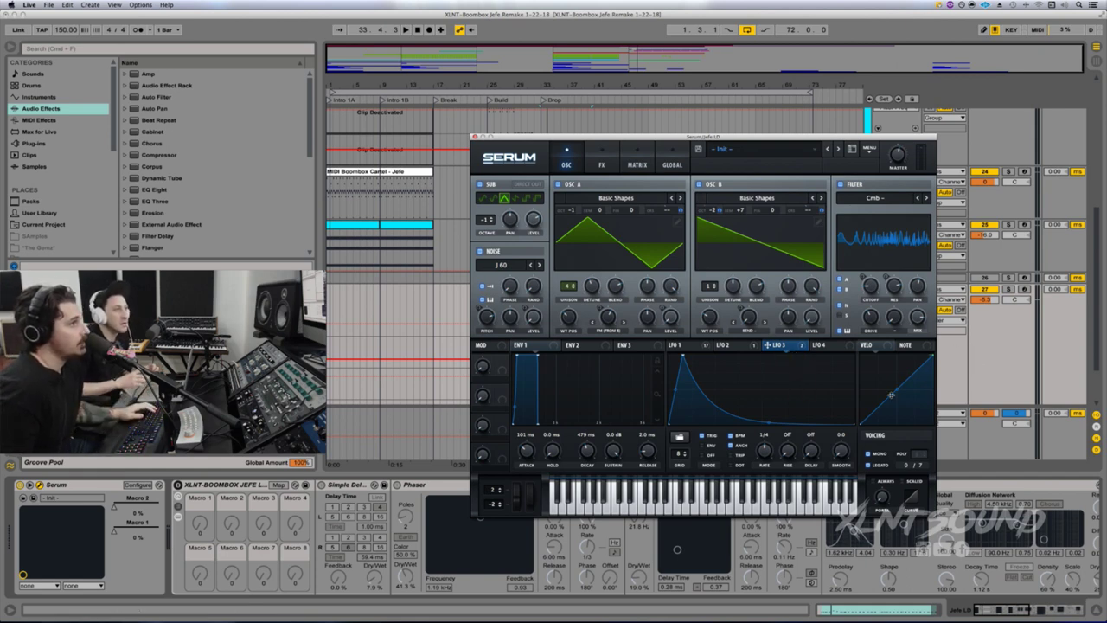
click(749, 346)
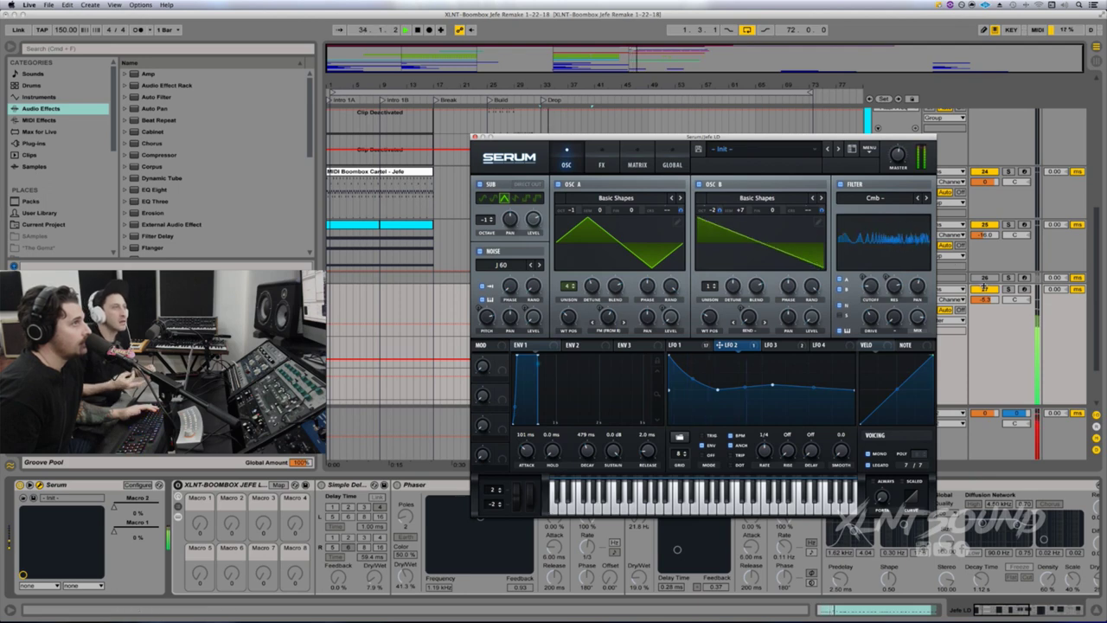
key(space)
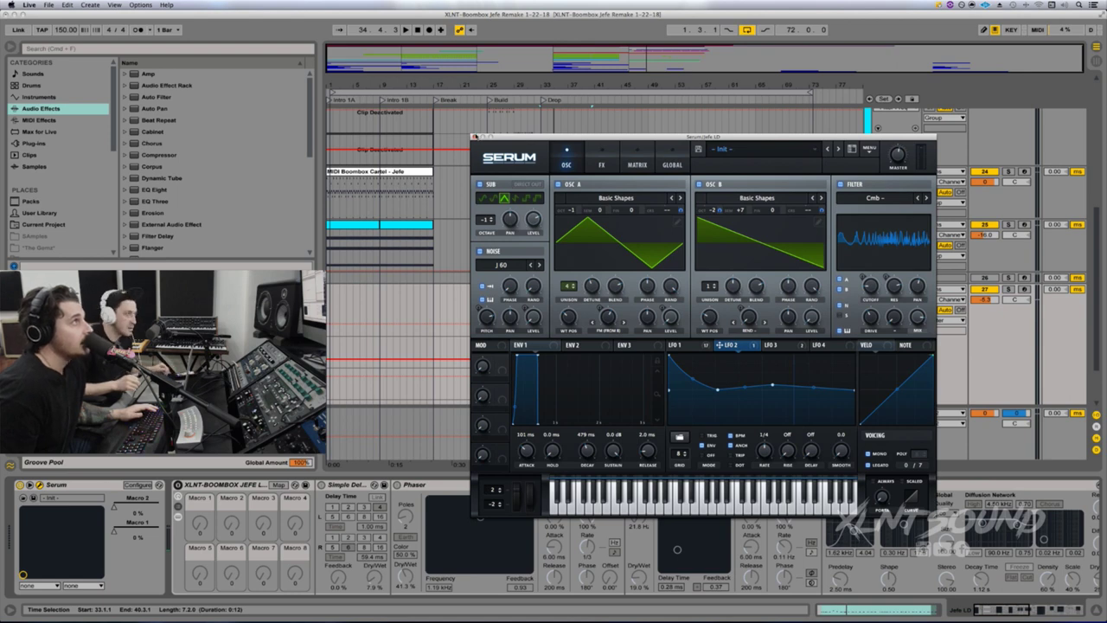
Step: Close the Serum window, enable the Jefe lead effects rack, and bypass its Phaser, Flanger, Reverb, OTT and Saturator
click(474, 136)
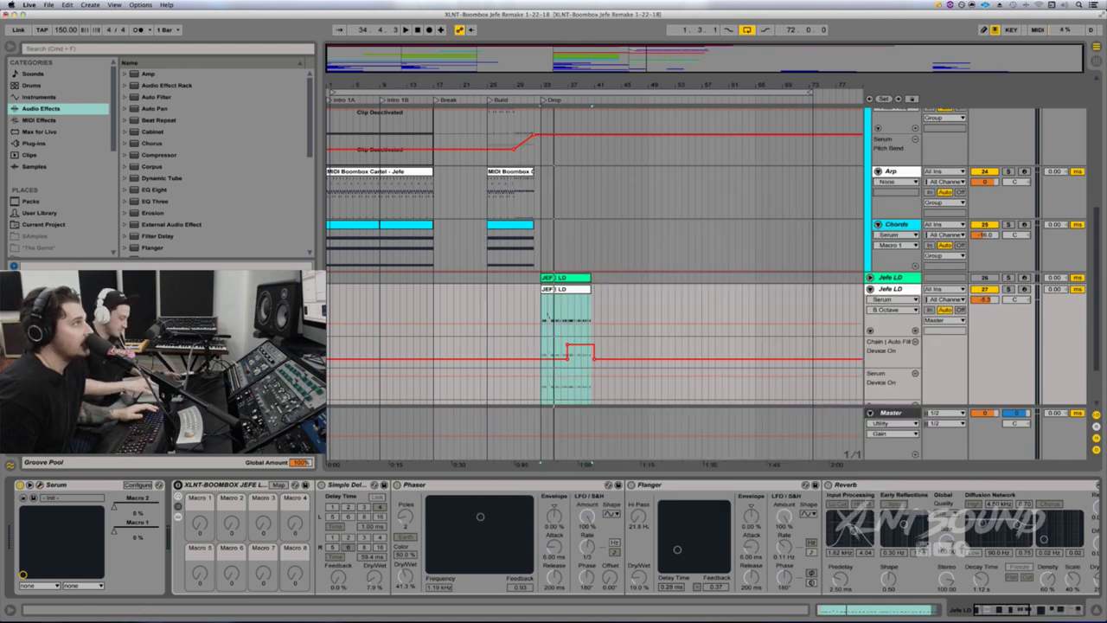
click(178, 484)
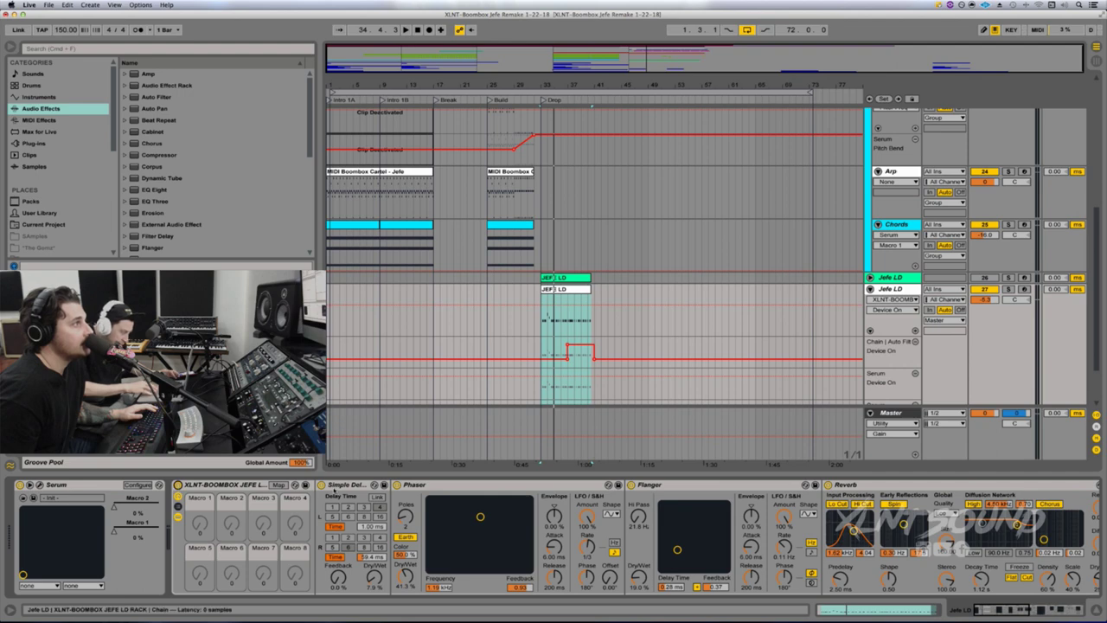
click(397, 485)
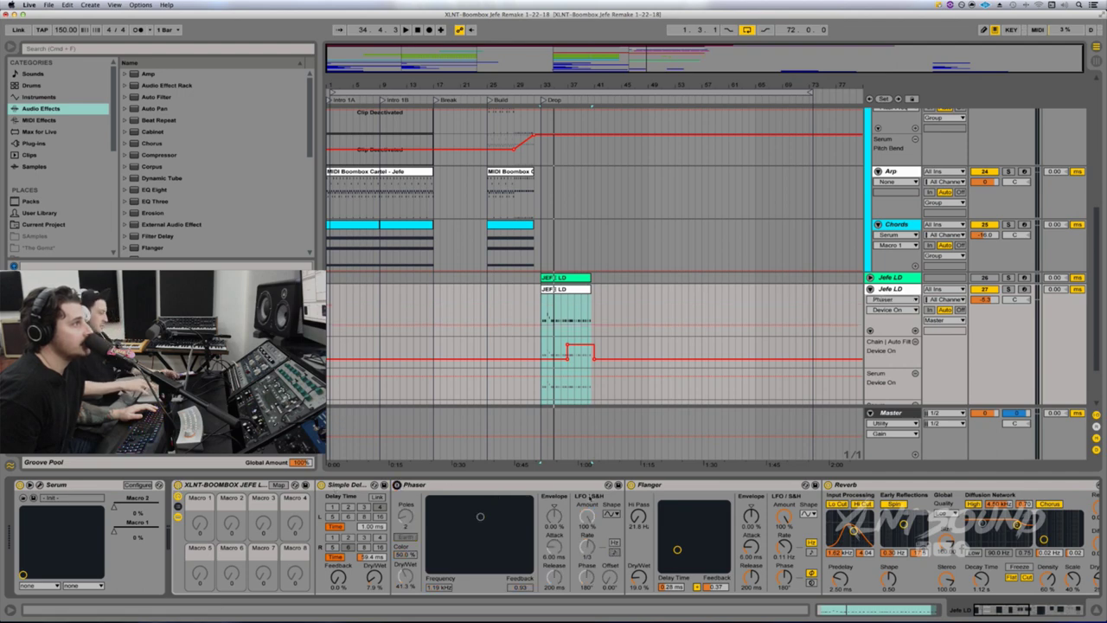
click(631, 484)
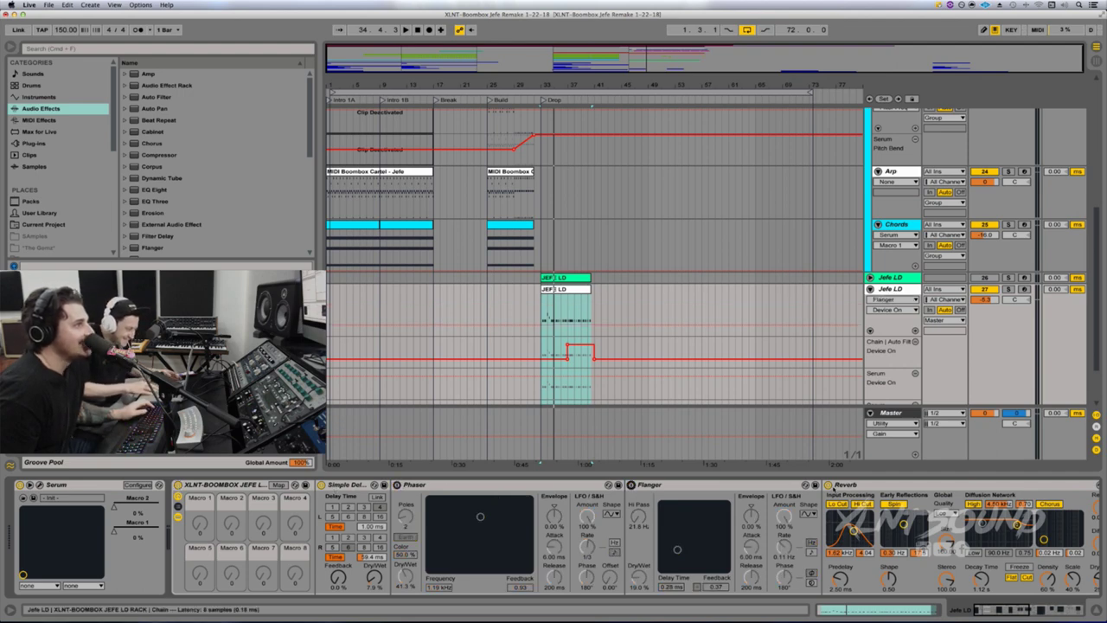
click(828, 485)
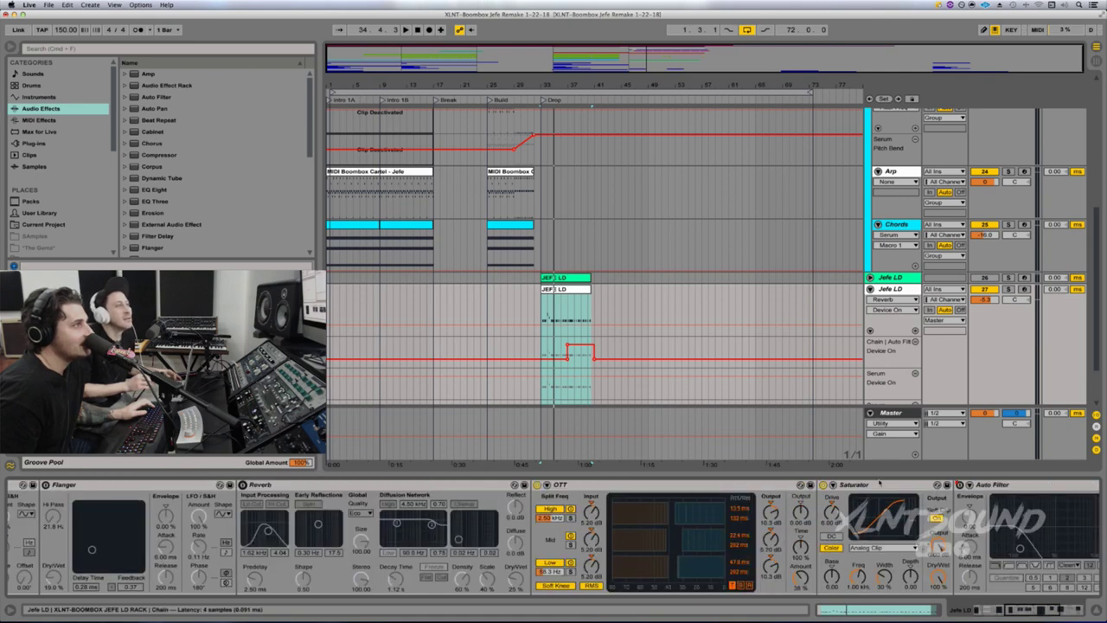
click(538, 485)
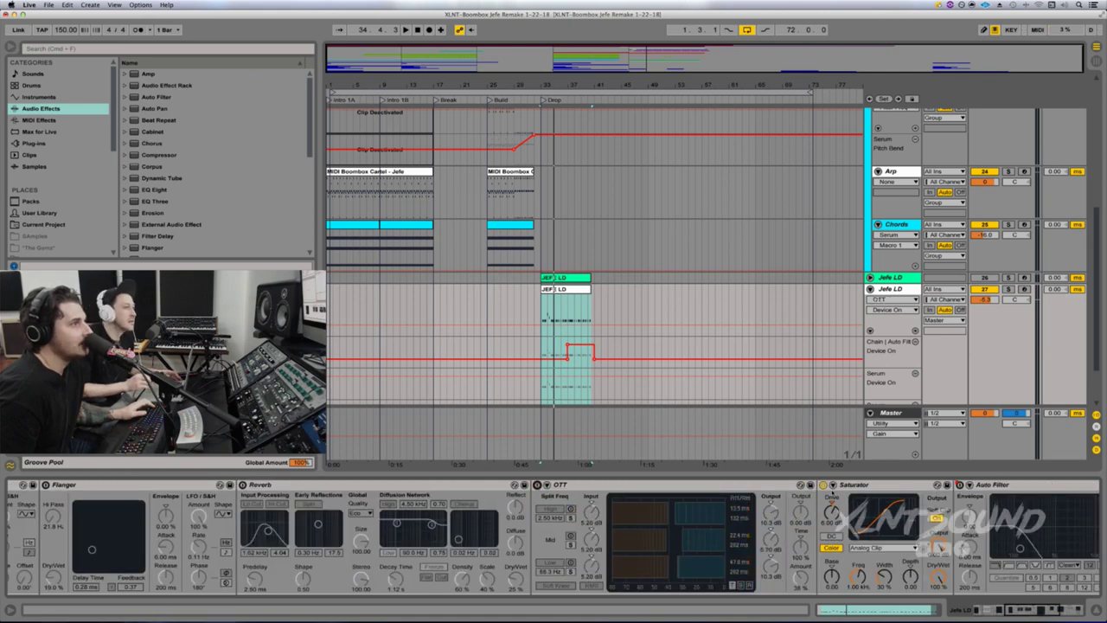
click(823, 485)
Step: Audition the lead with the Simple Delay as the first active effect, and examine its right-channel delay time
scroll(823, 488, left, 10)
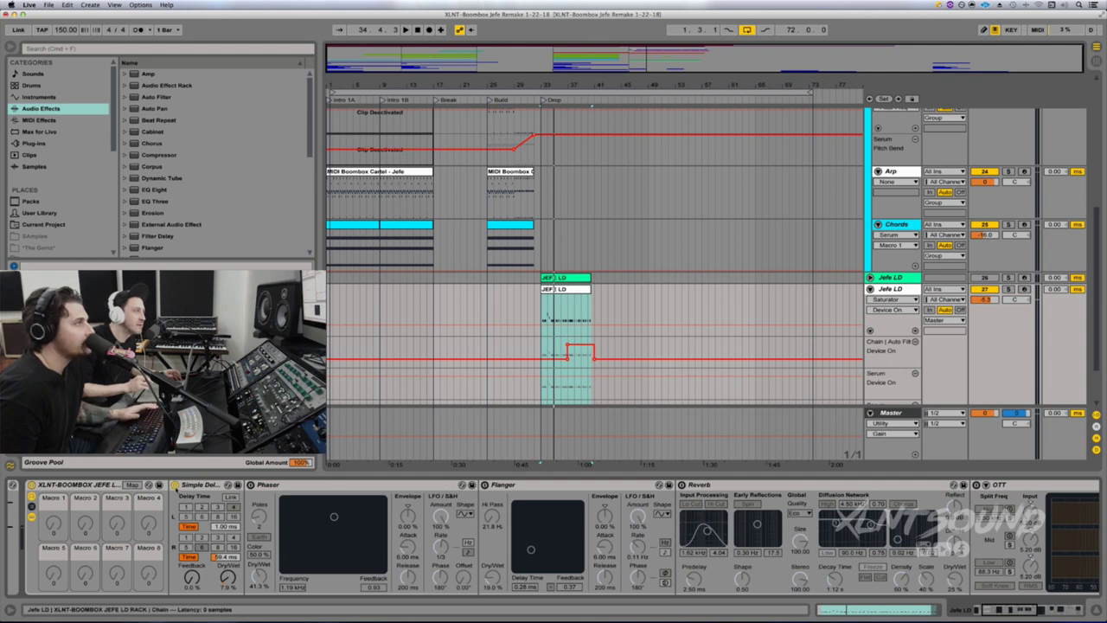
key(space)
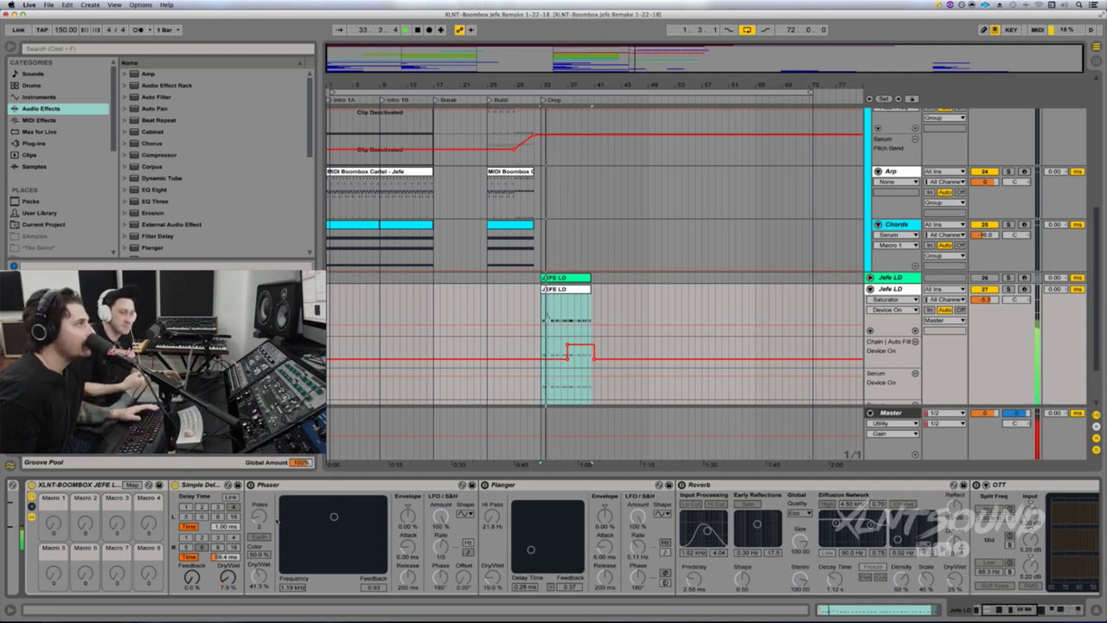
key(space)
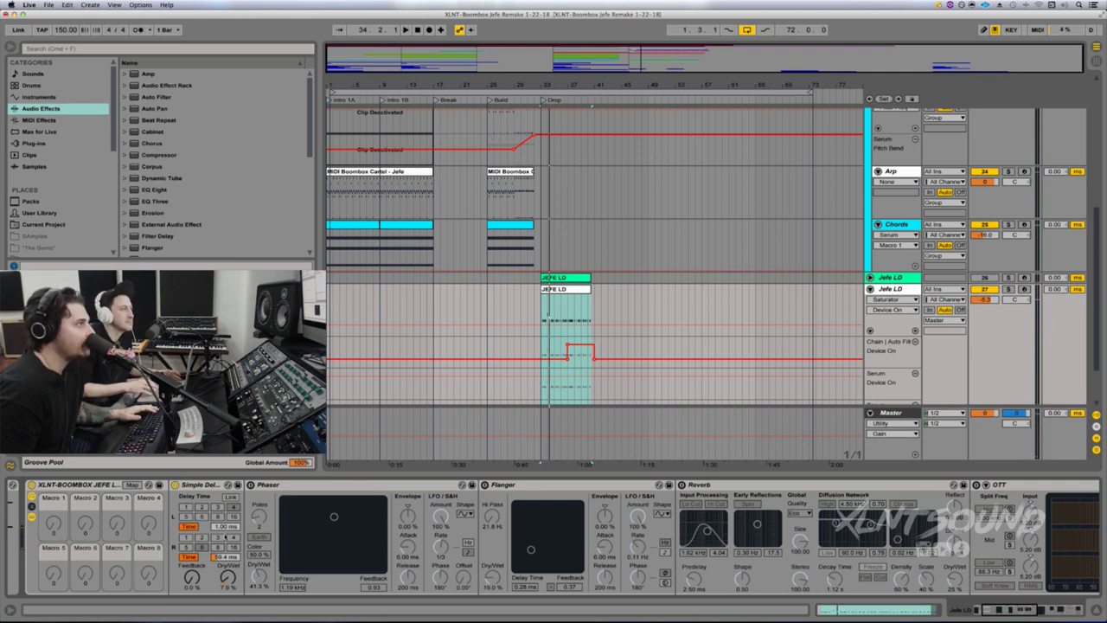
click(219, 556)
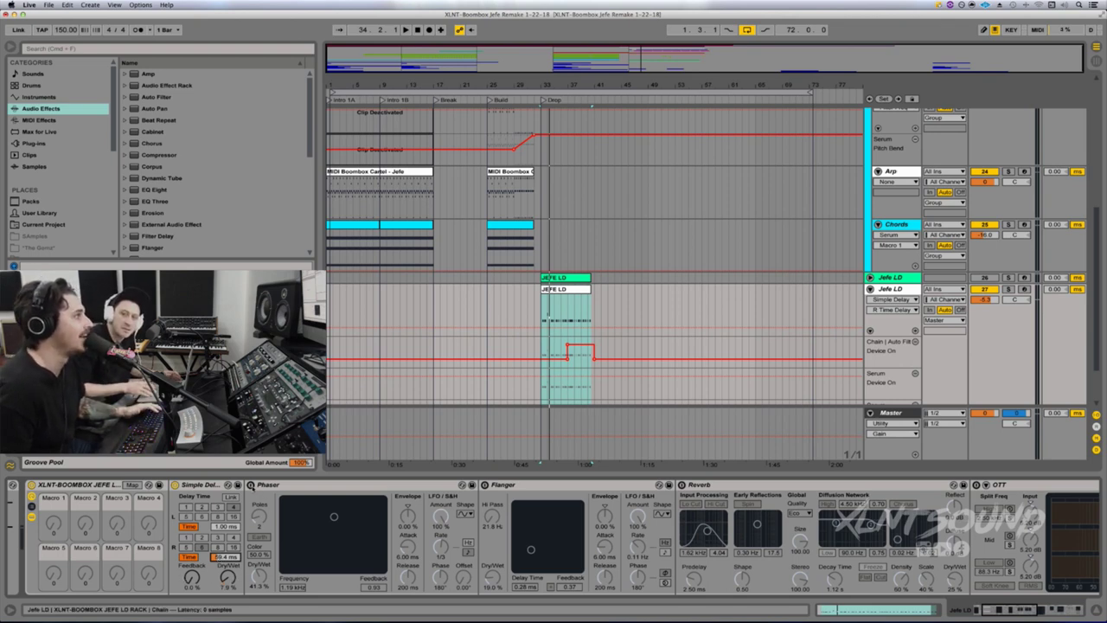
Step: Turn on the Phaser and audition the lead, examining the Phaser's poles, dry/wet, frequency and feedback
click(250, 484)
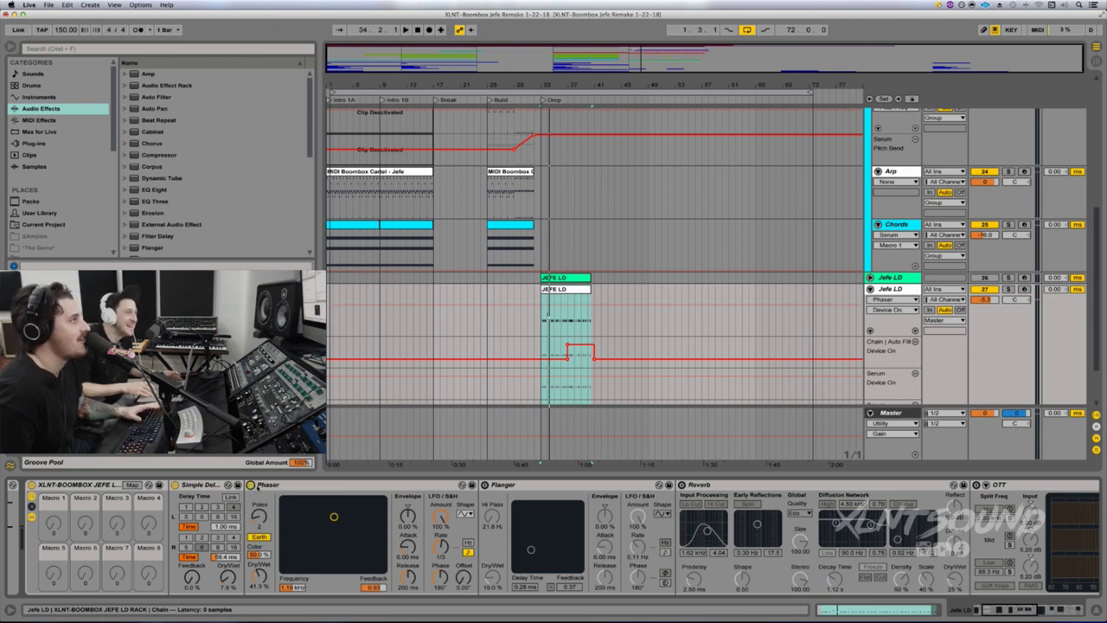
key(space)
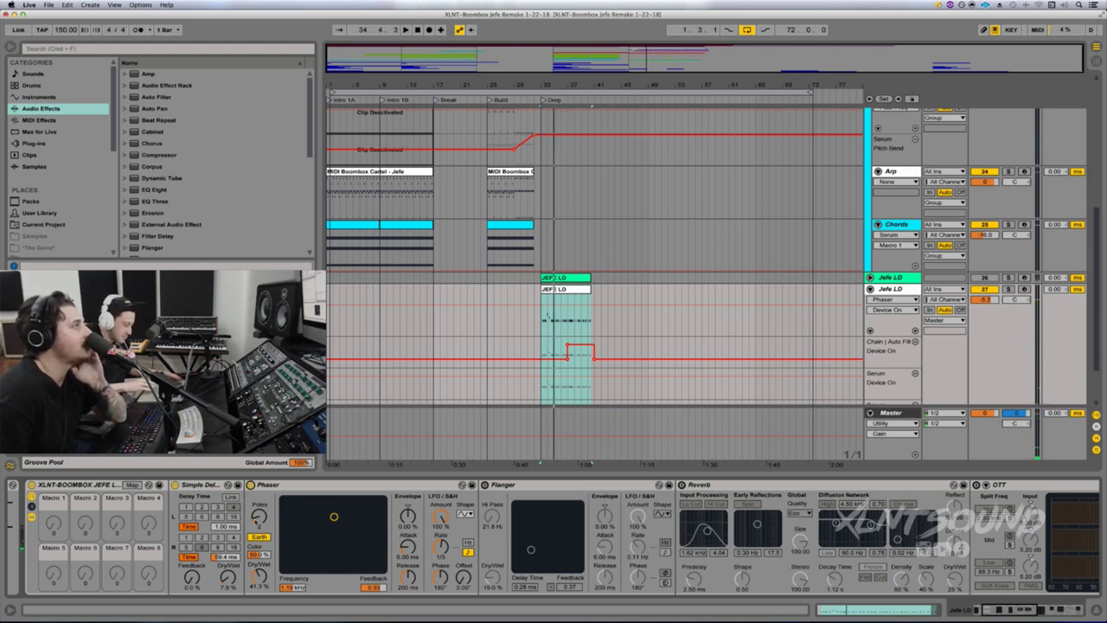
click(258, 517)
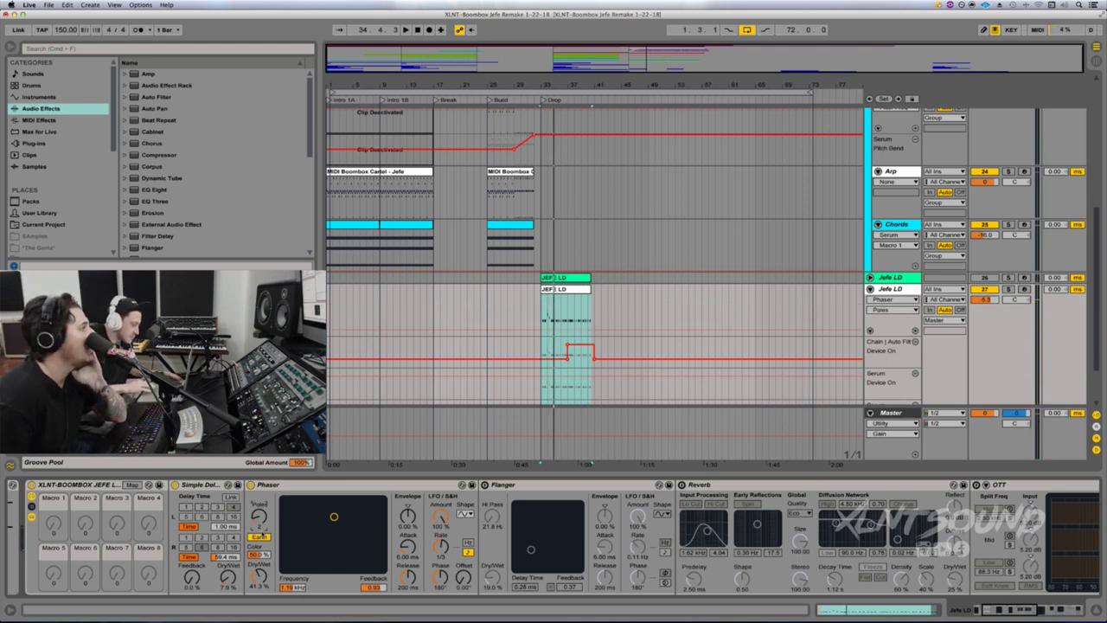
click(259, 574)
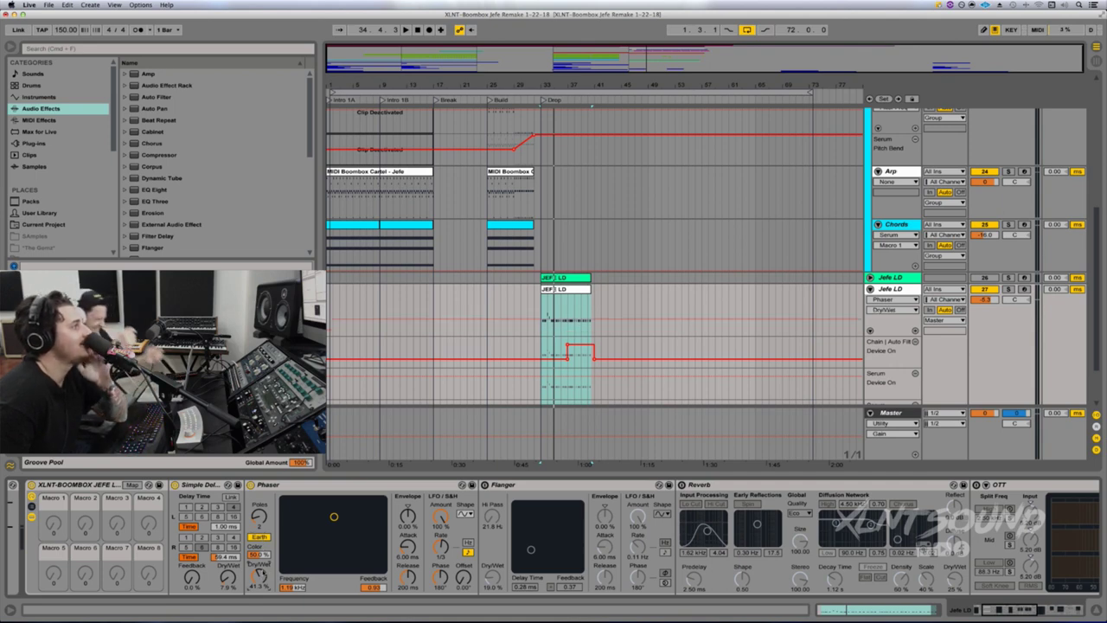
click(294, 588)
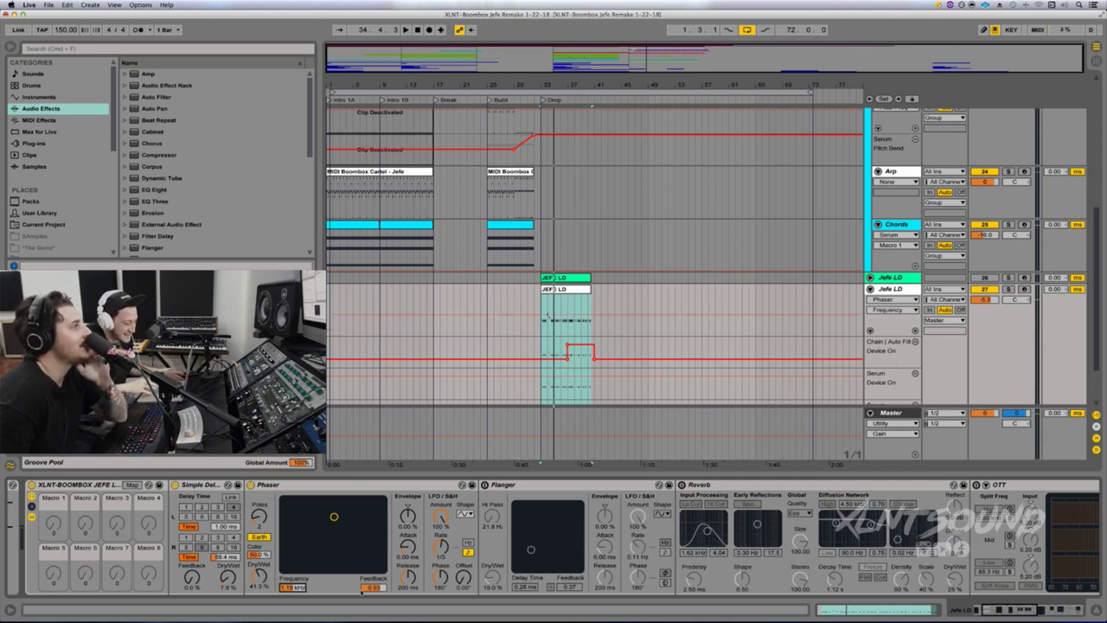
click(371, 588)
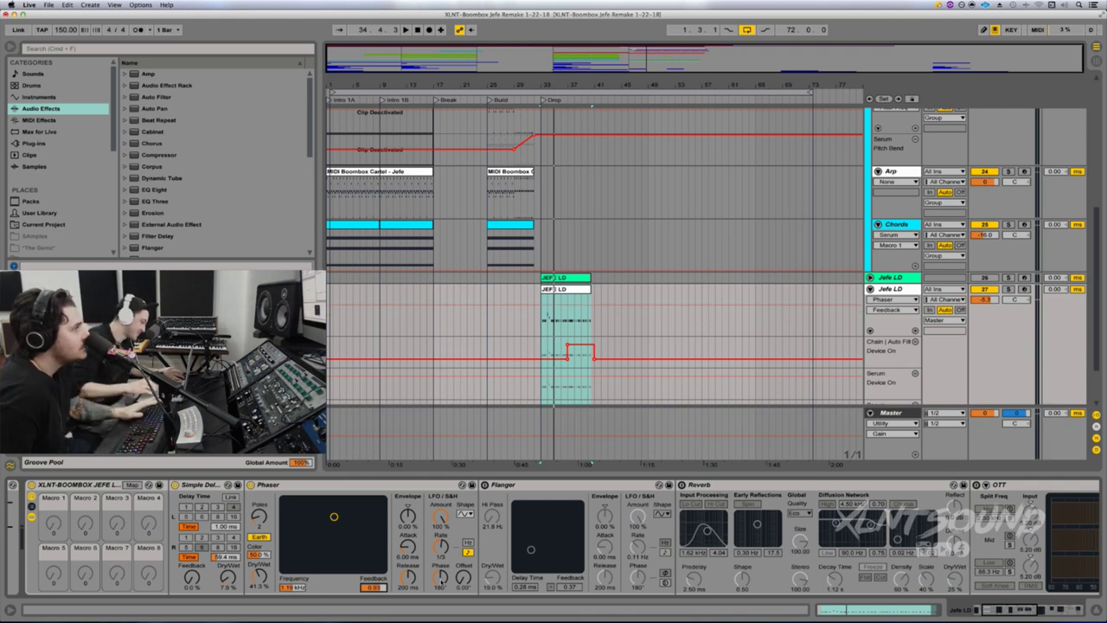
key(space)
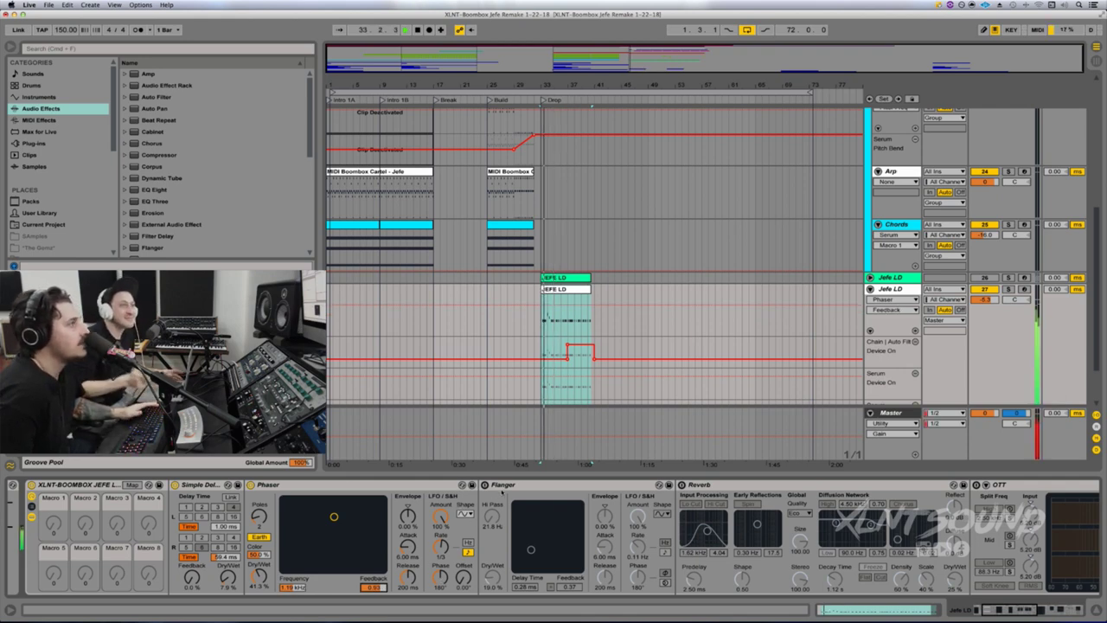
key(space)
Step: Add the Flanger to the active effects and play the lead, checking its hi pass, dry/wet, delay time and feedback
click(492, 518)
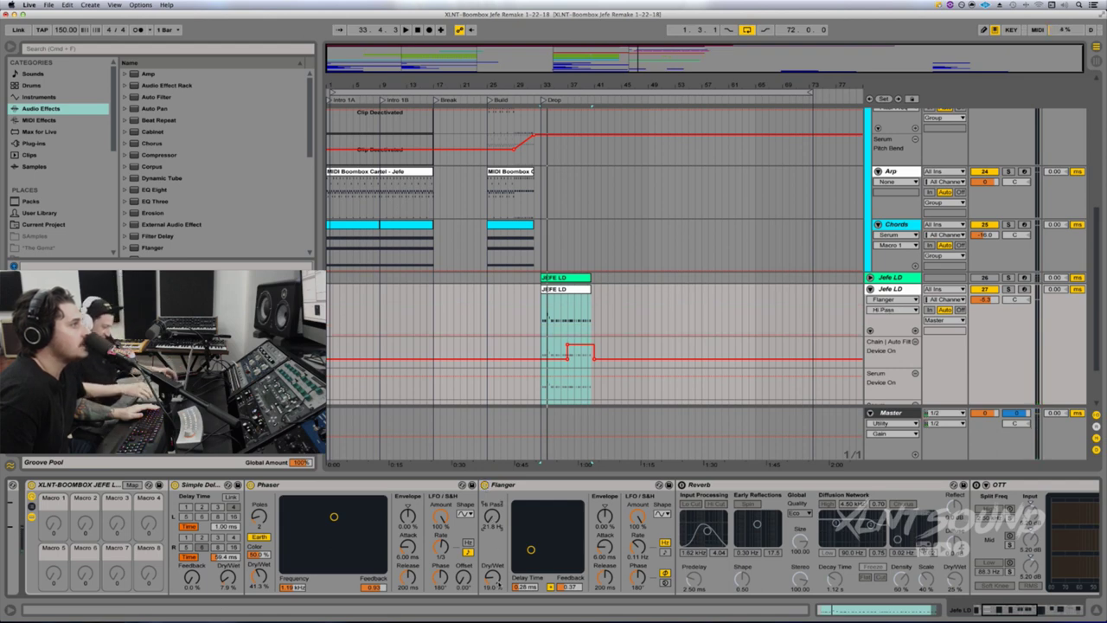
click(494, 578)
click(525, 587)
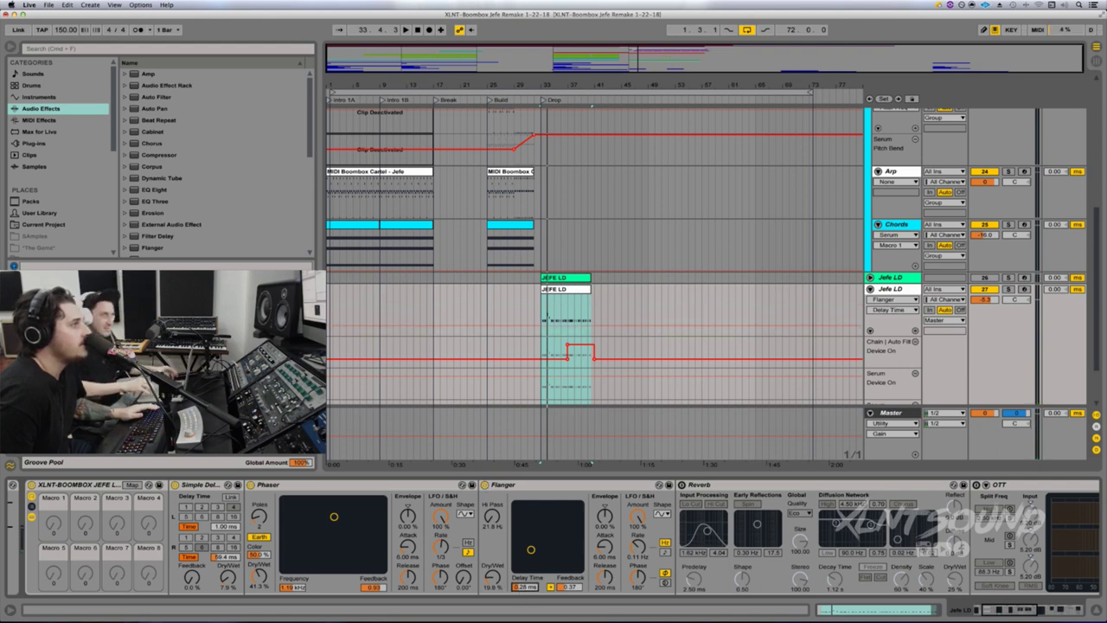
click(567, 586)
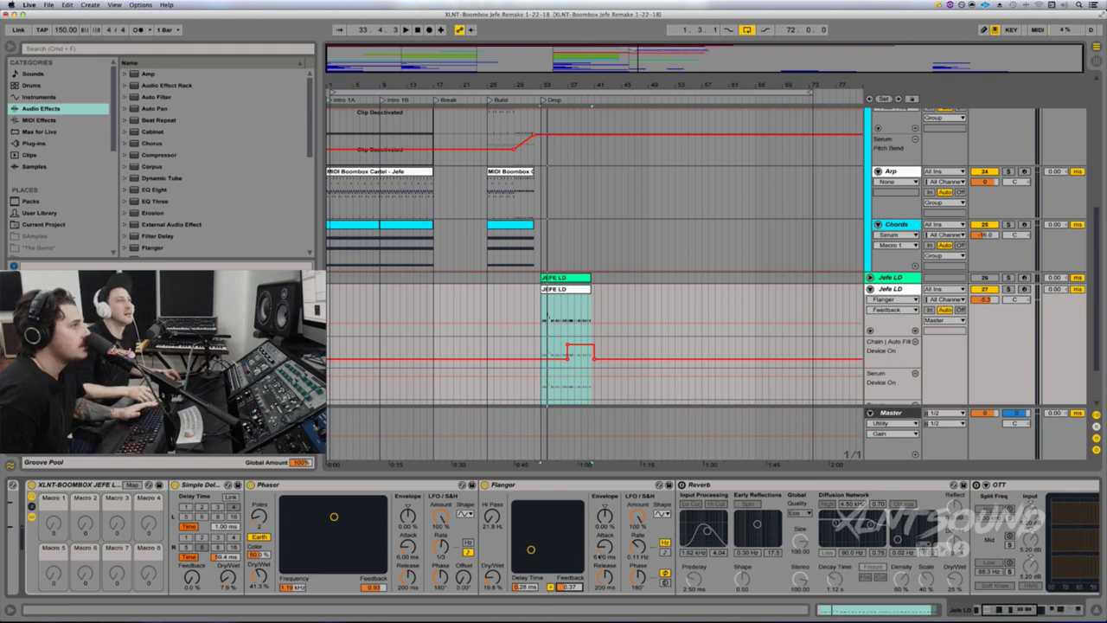
key(space)
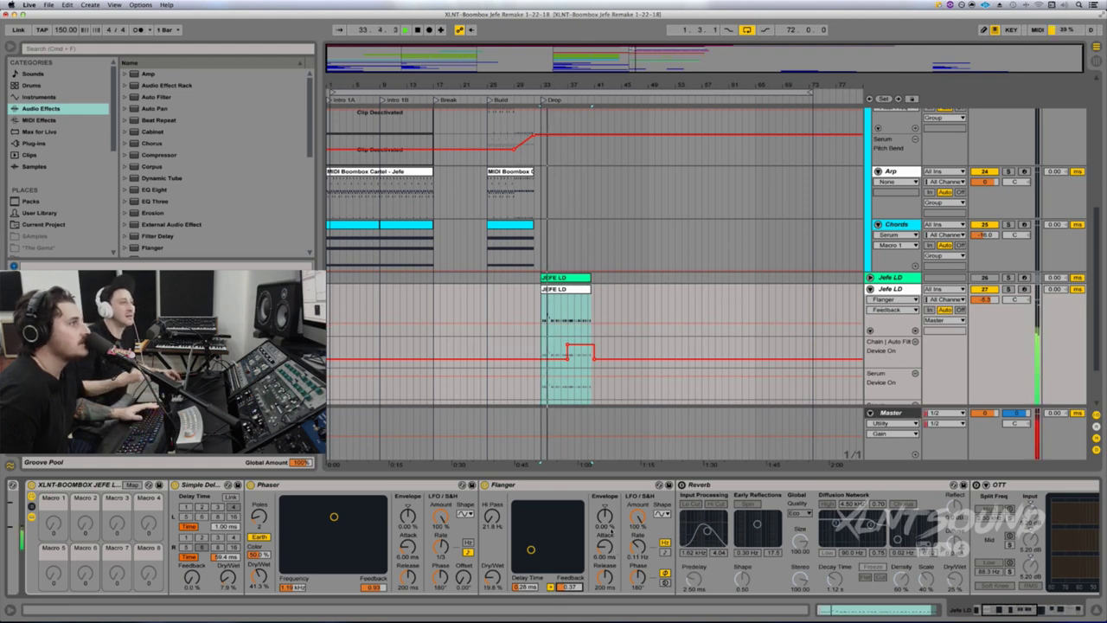
key(space)
Step: Turn on the Reverb and review its predelay, stereo and decay time settings
click(682, 485)
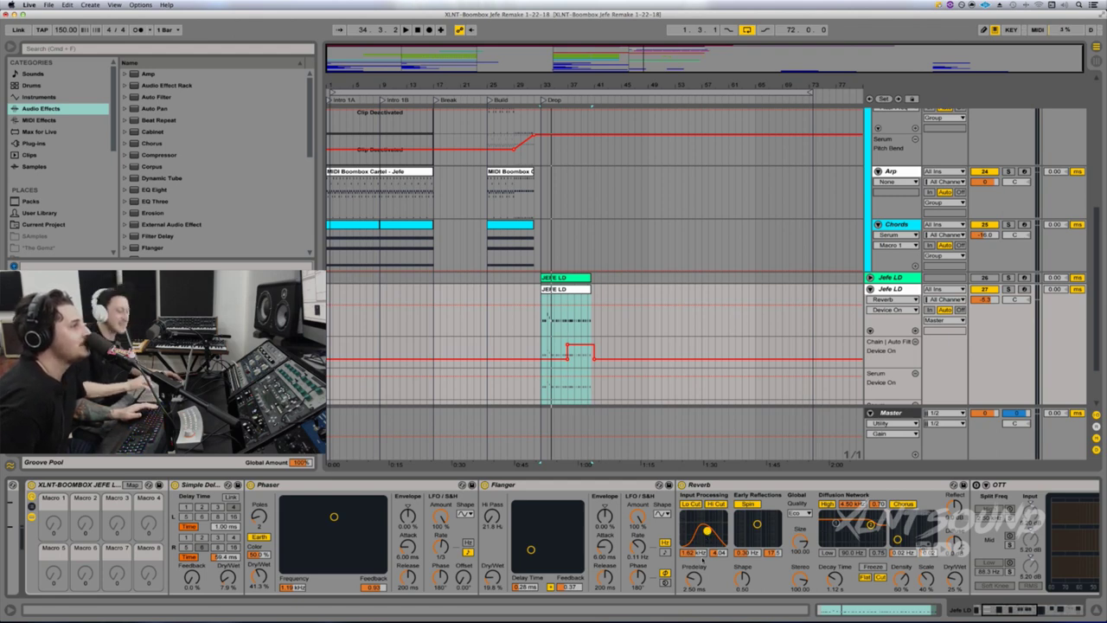
click(697, 586)
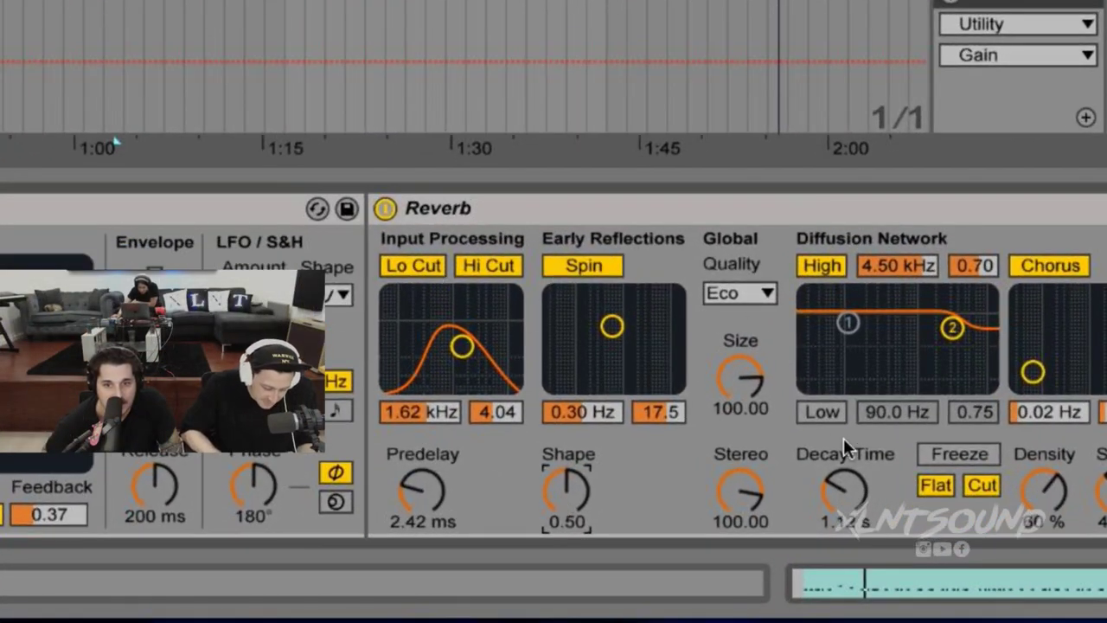
click(759, 491)
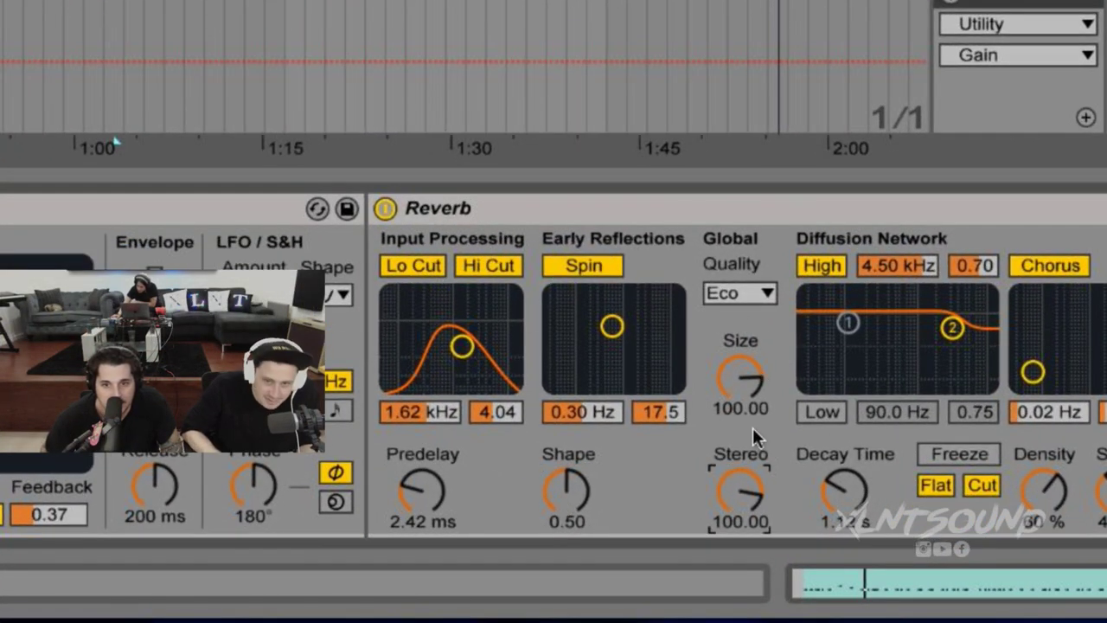
click(854, 490)
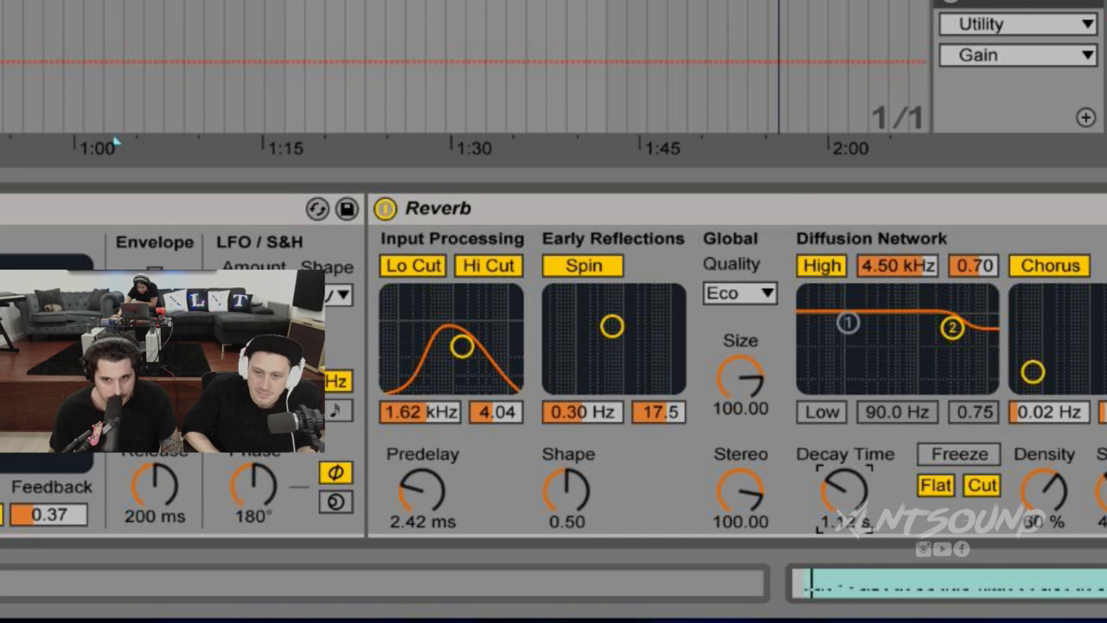
Step: Turn on OTT and the Saturator during playback, and examine the Glue Compressor's sidechain settings at the end of the chain
scroll(746, 347, left, 1)
scroll(746, 346, right, 10)
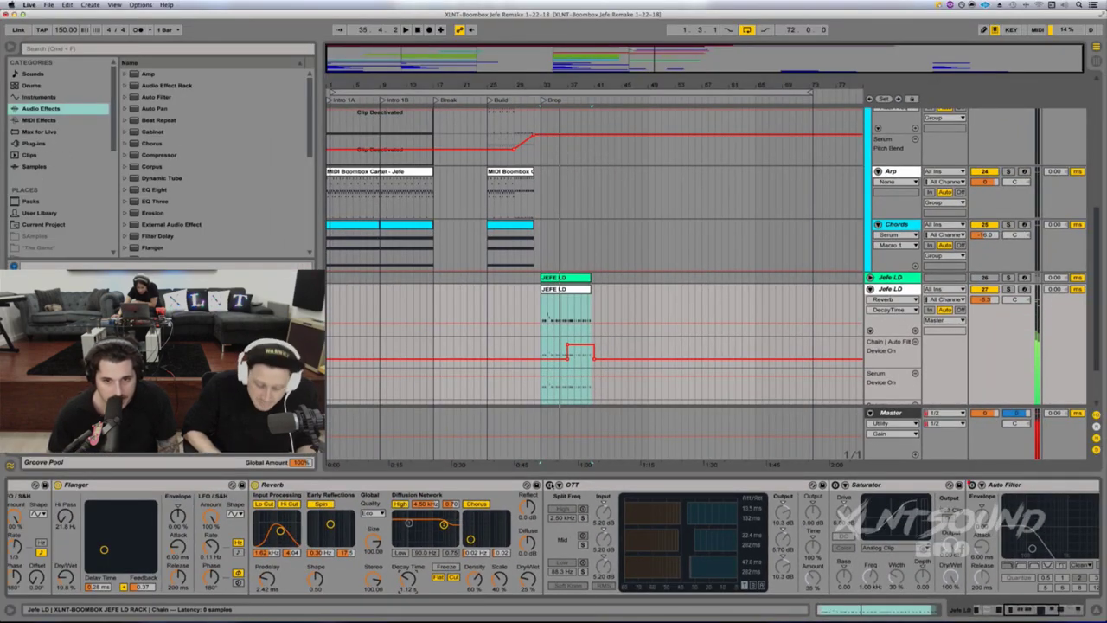
click(550, 486)
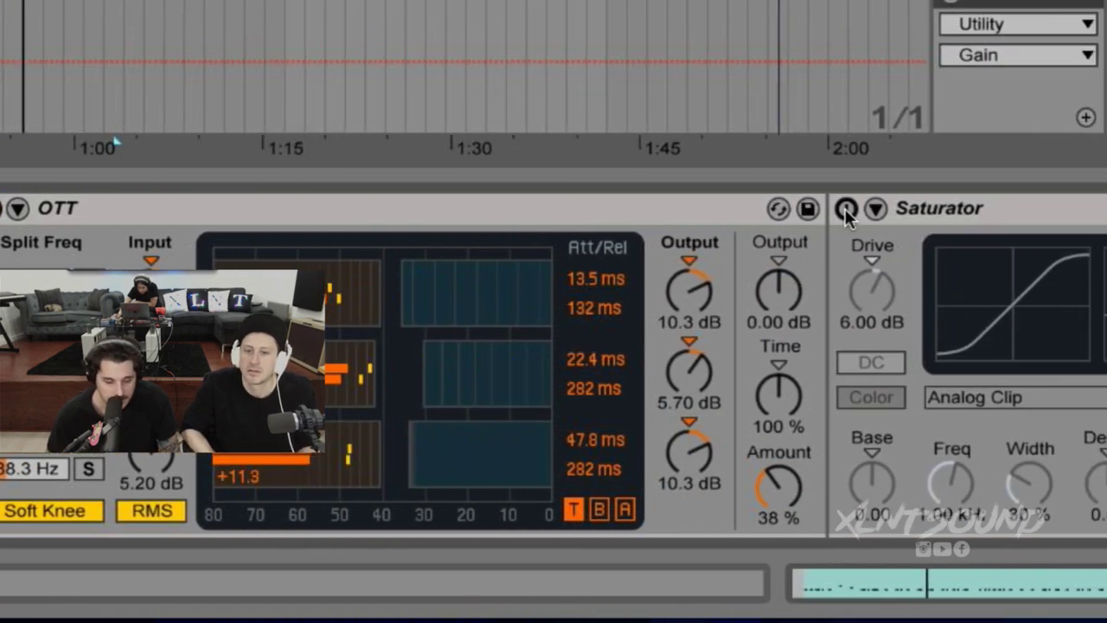
click(845, 209)
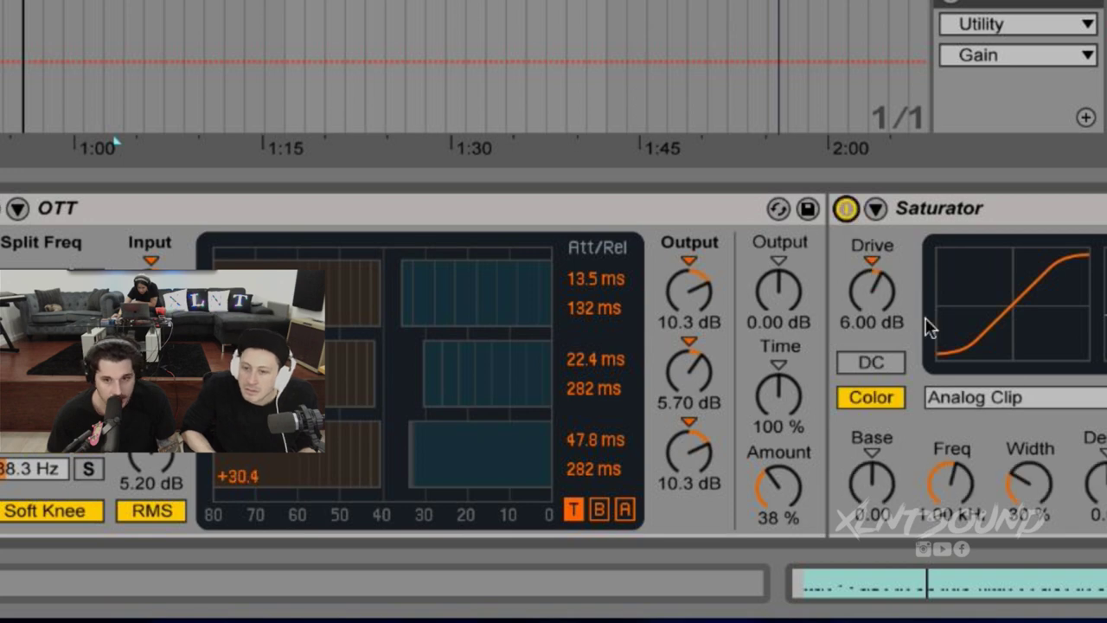
scroll(1018, 377, left, 10)
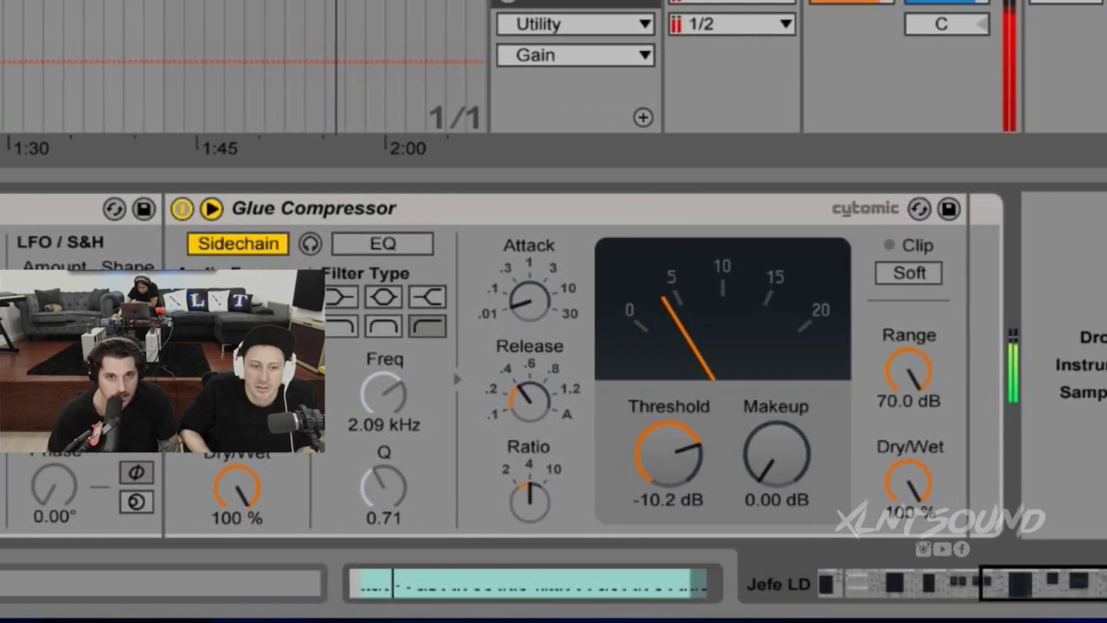
scroll(188, 66, up, 3)
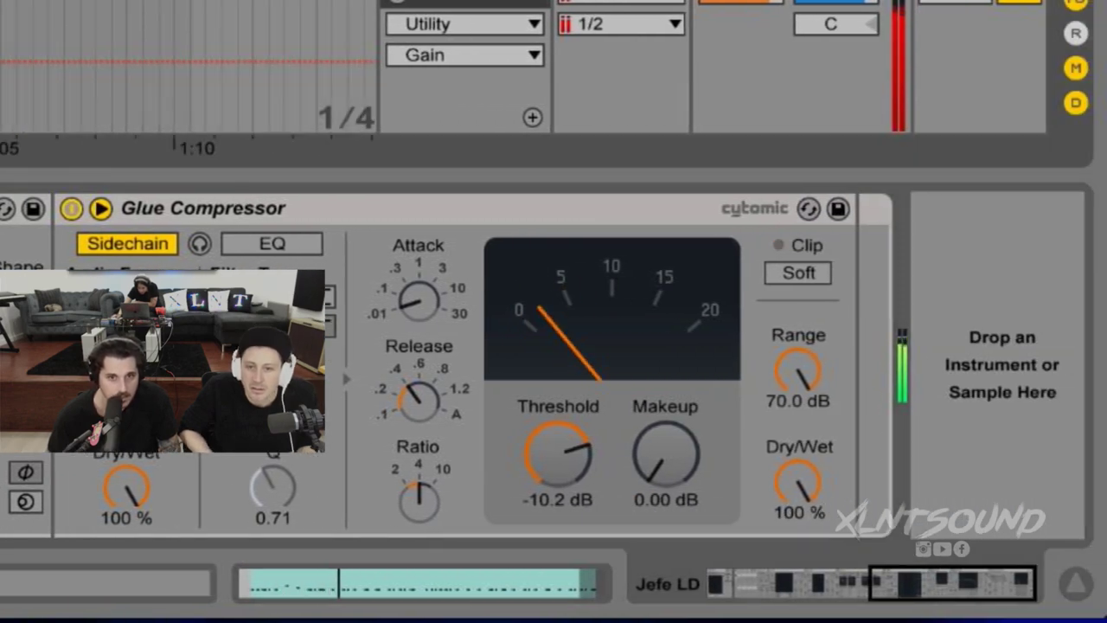
scroll(188, 66, down, 3)
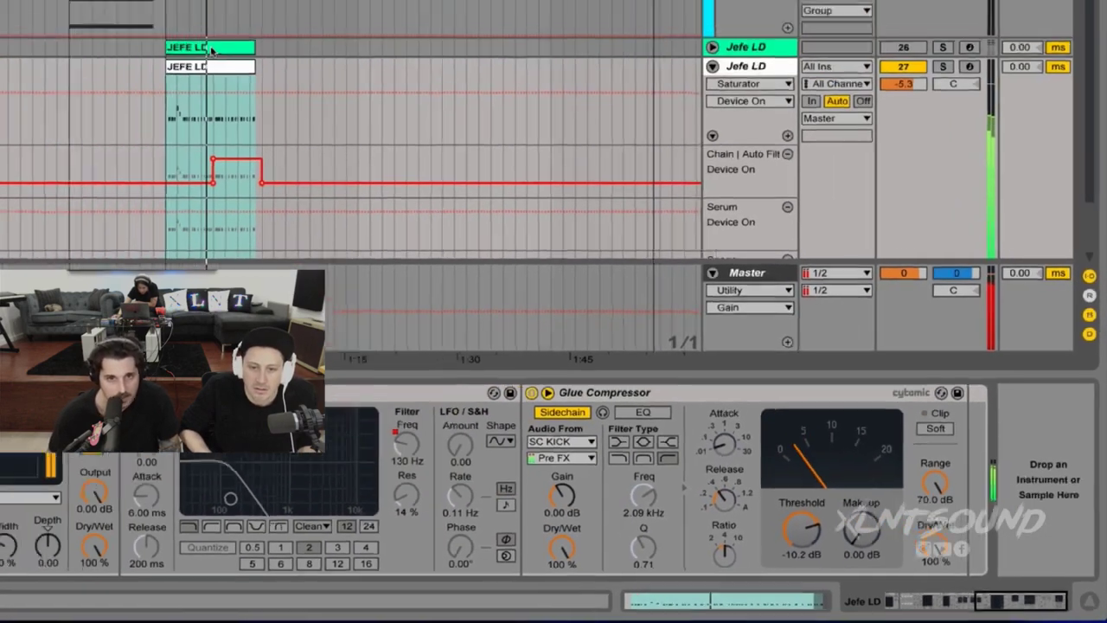
key(space)
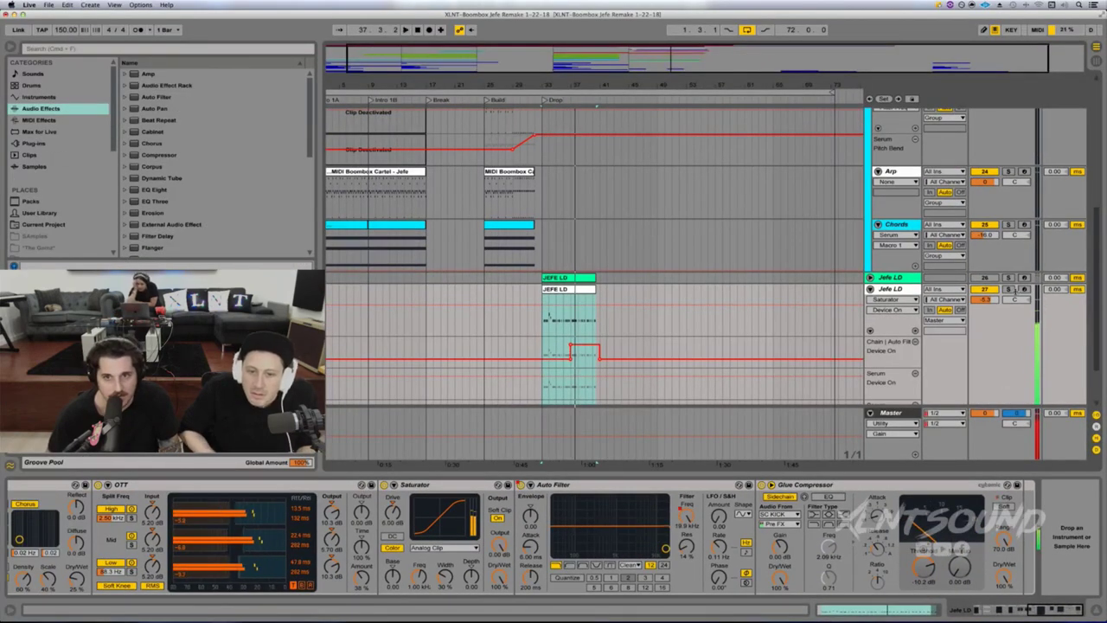
Step: Unfold the green Jefe LD track, activate and solo it, and audition its drop clip
click(871, 277)
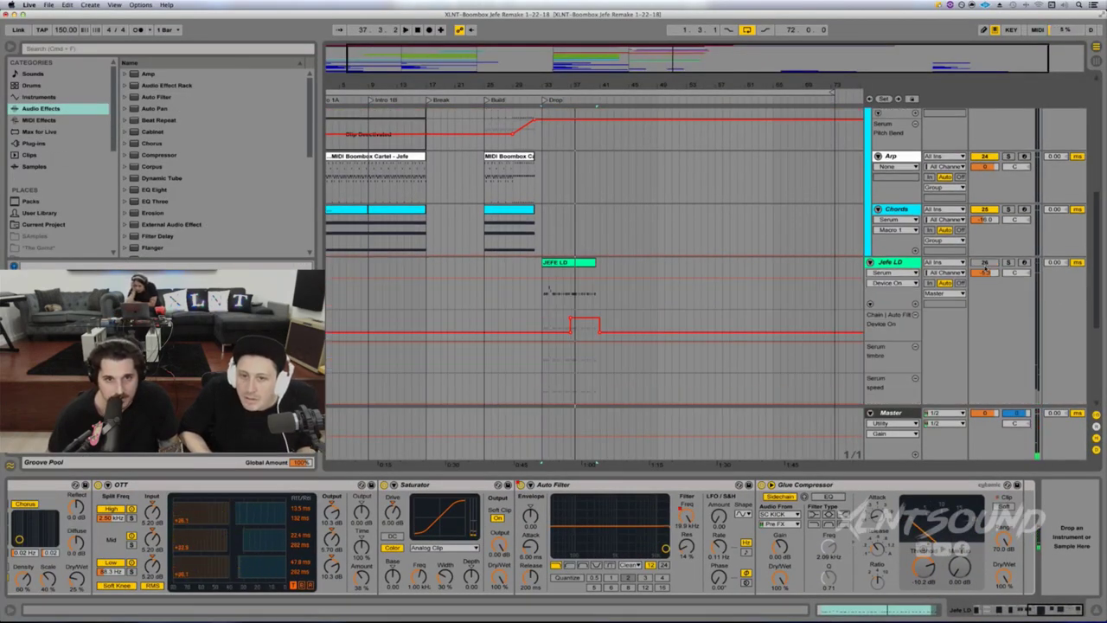
click(985, 263)
click(1009, 263)
key(space)
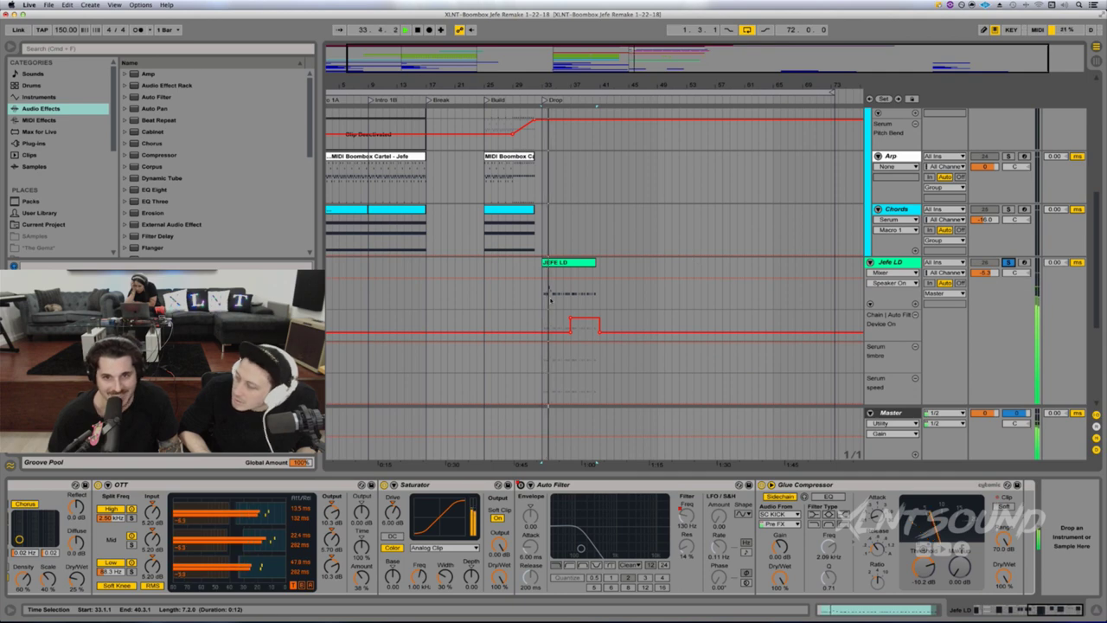
key(space)
key(super+d)
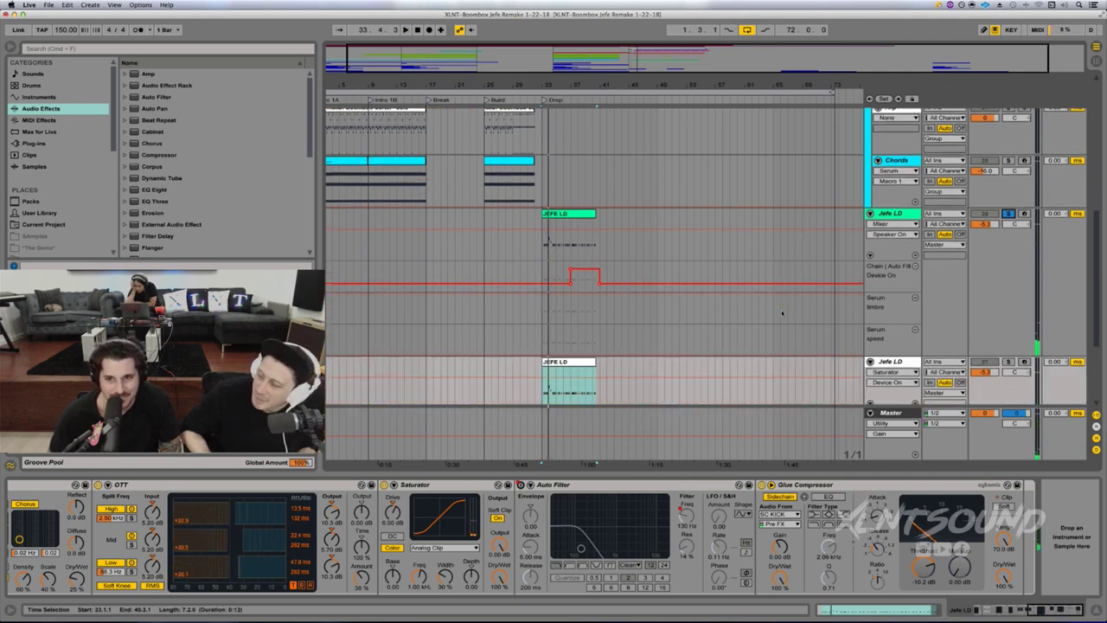
Step: Solo the white Jefe LD track instead of the green one, audition its drop clip, and open its Serum instrument
click(1008, 362)
key(space)
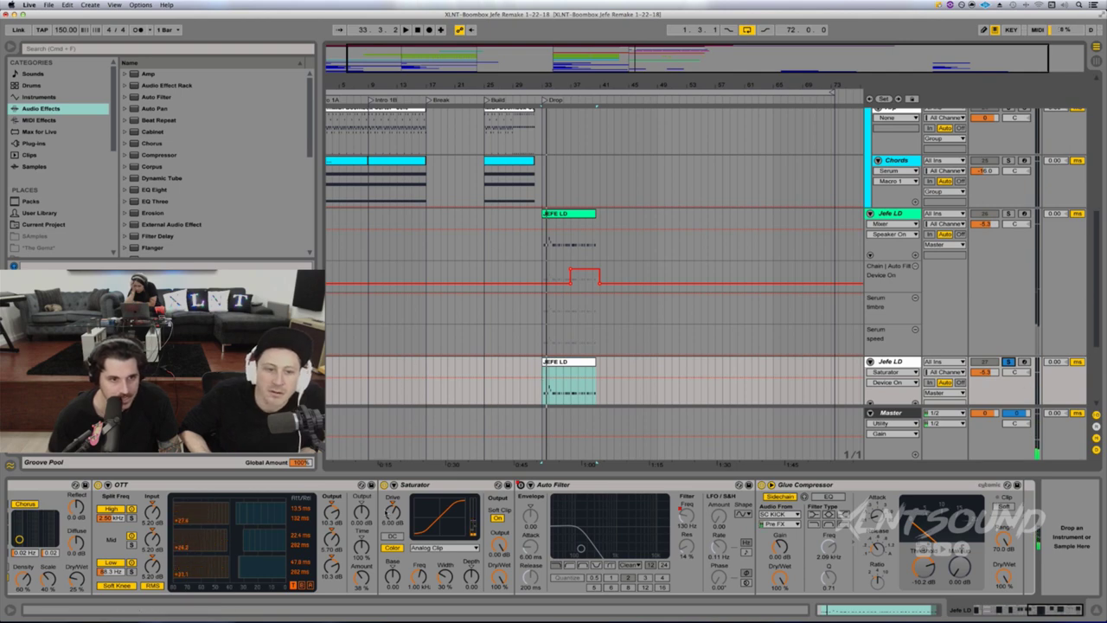
scroll(356, 508, right, 5)
scroll(356, 509, left, 3)
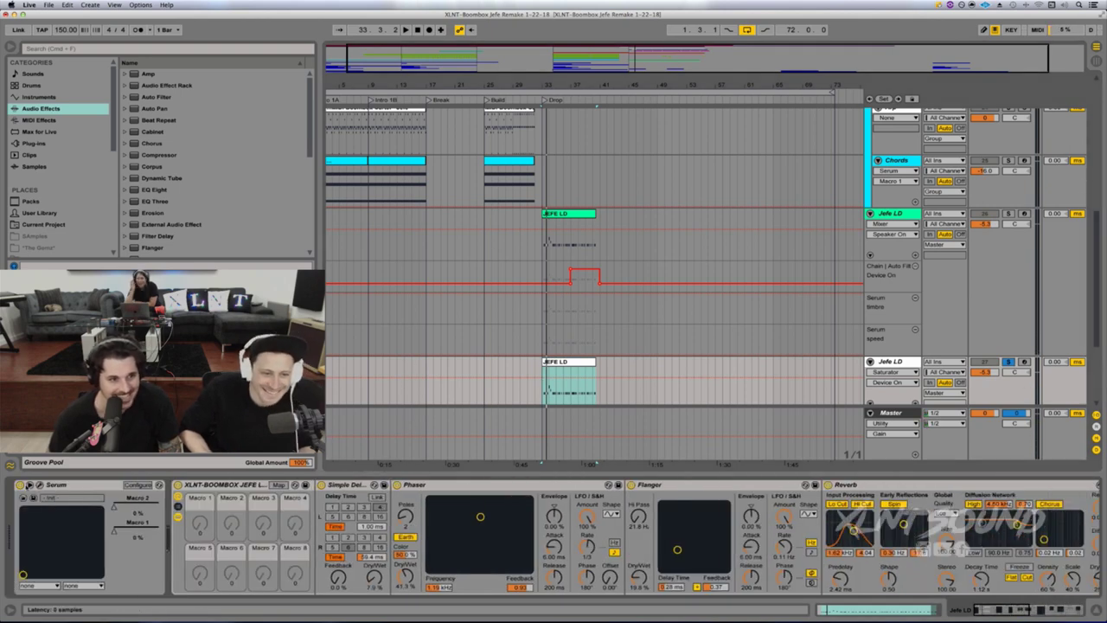
click(39, 485)
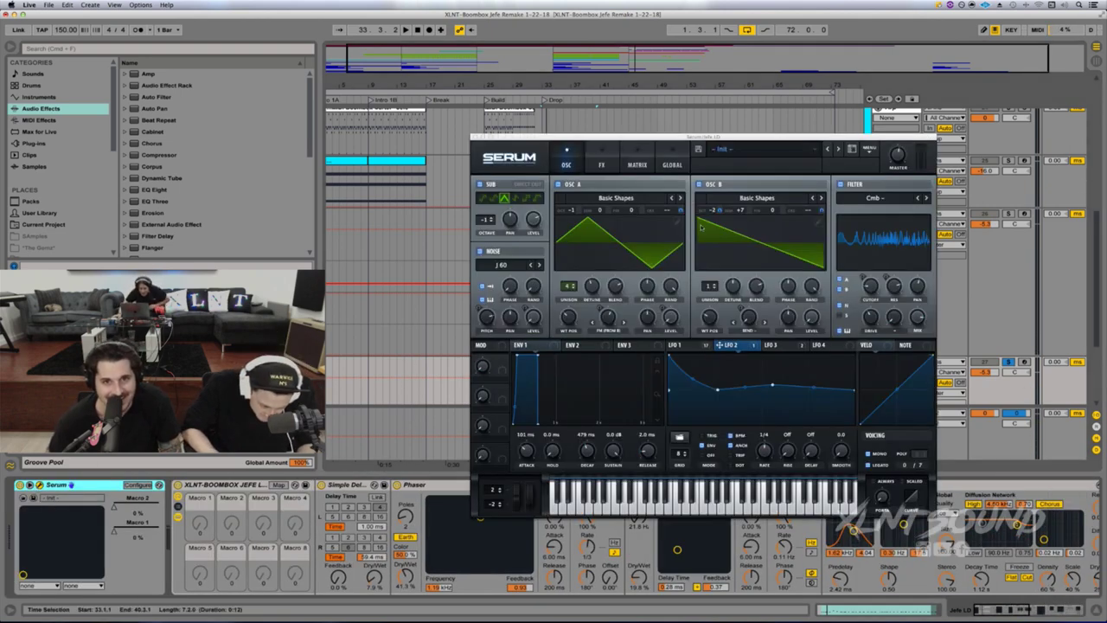
Step: Review Serum's effects page and the LFO 1, LFO 2 and LFO 3 assignments in the modulation matrix, and play the lead
click(597, 163)
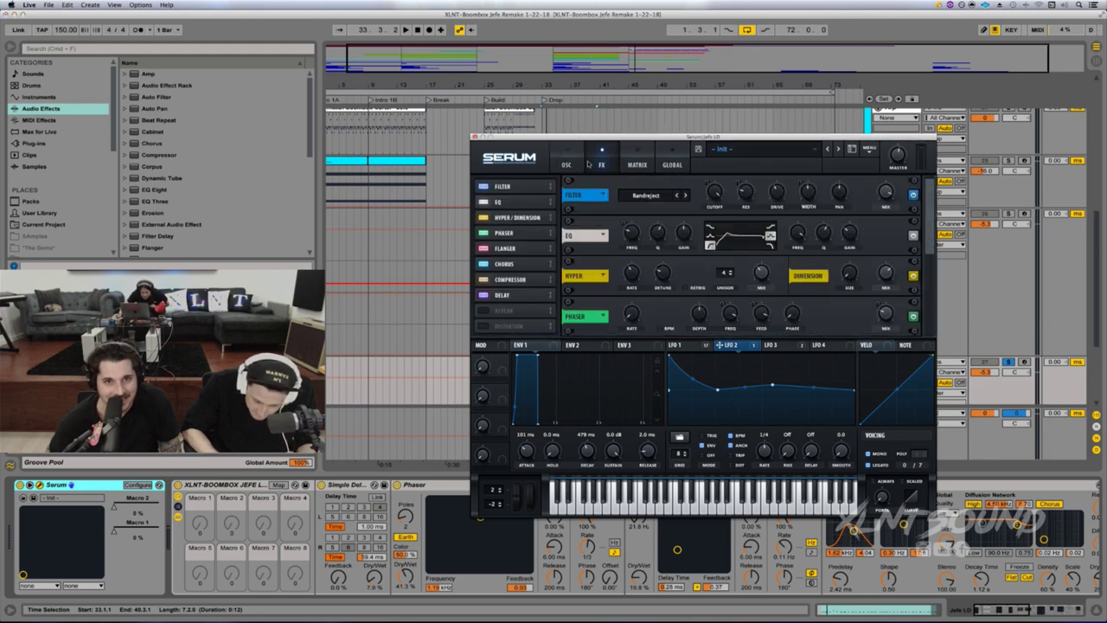
click(638, 164)
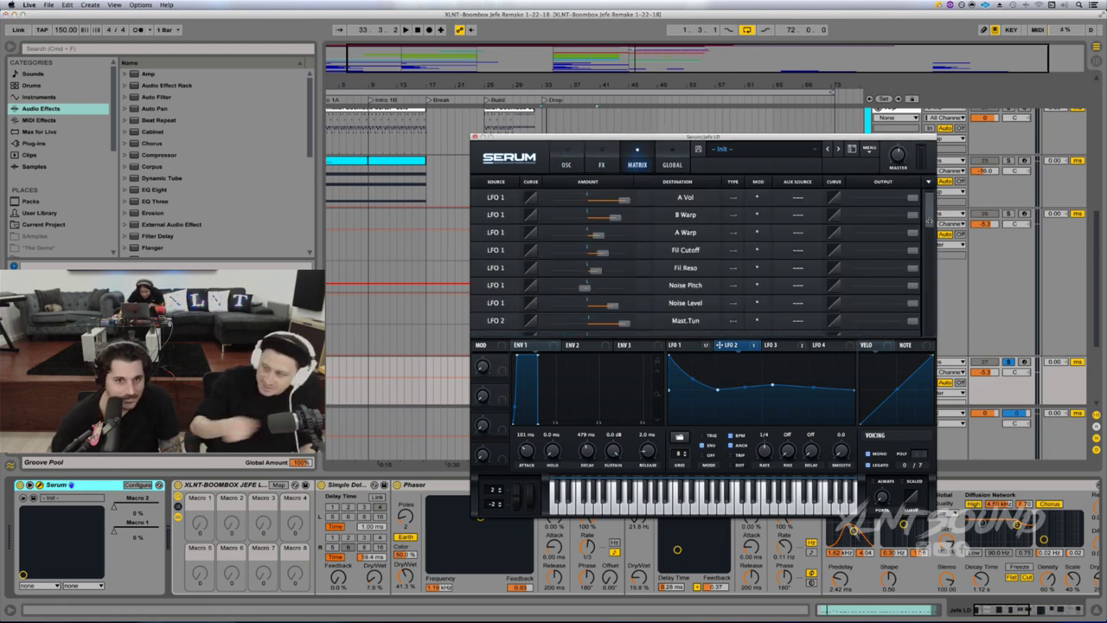
drag(929, 222, 930, 236)
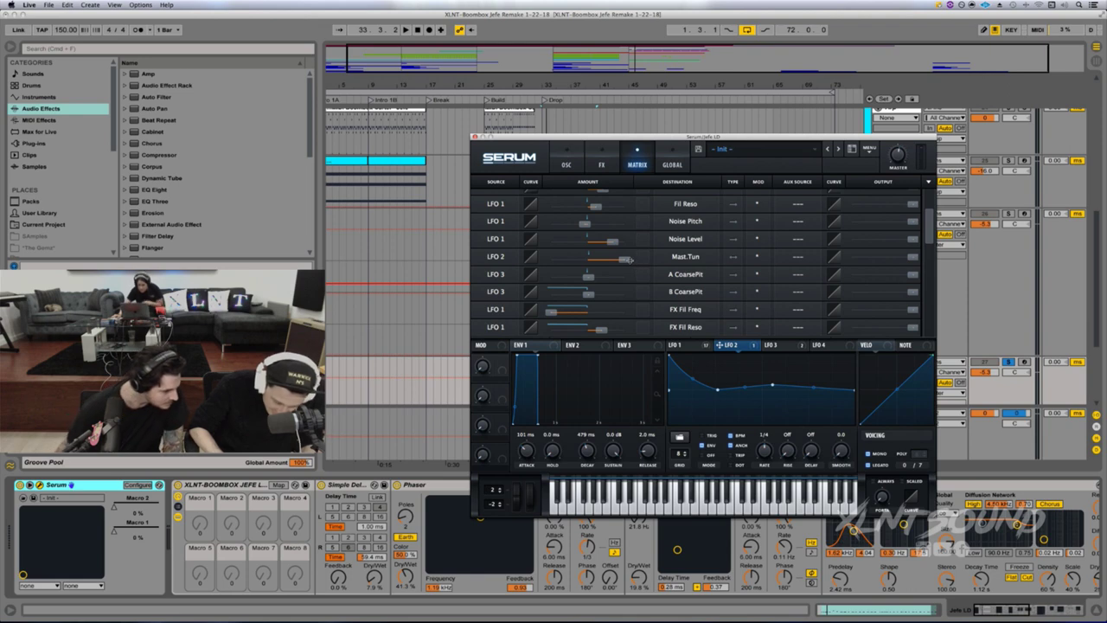
key(space)
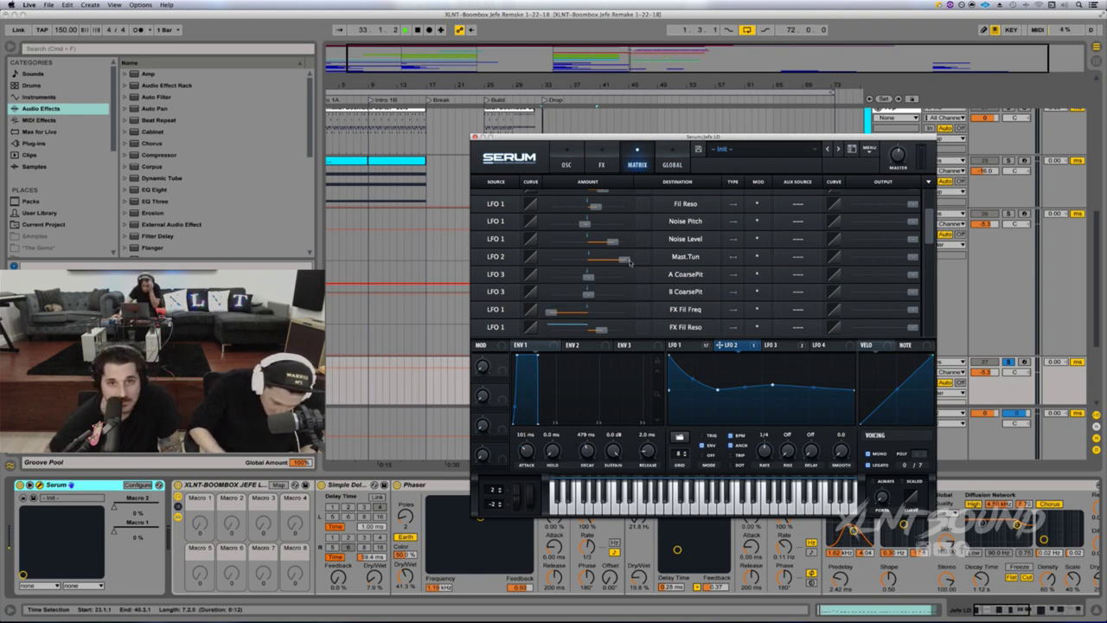
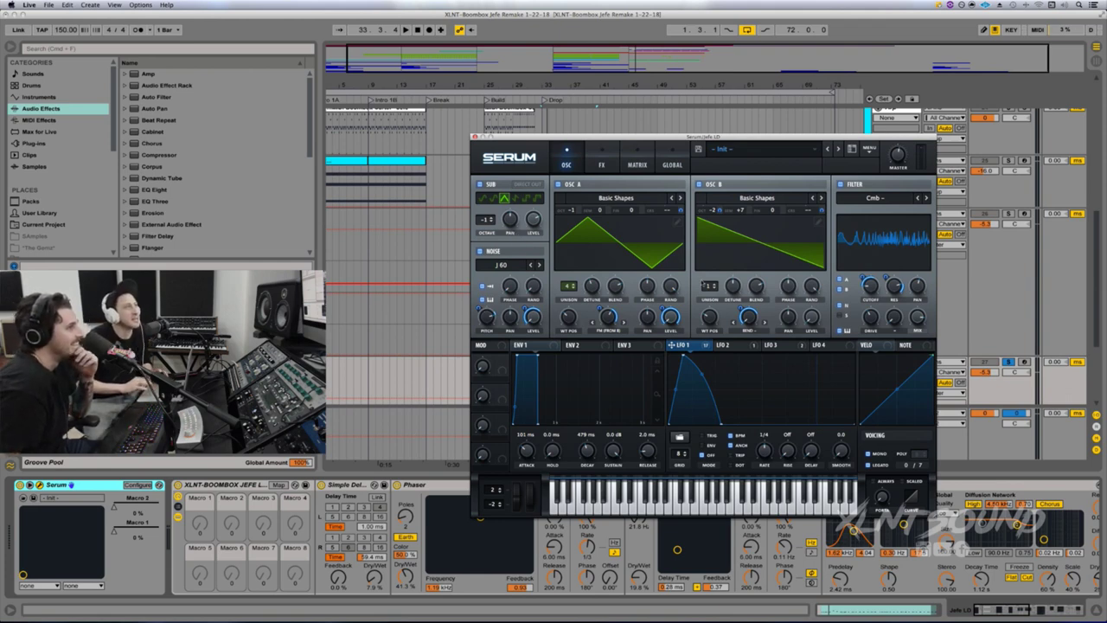
Step: Compare the LFO 2 curve with LFO 1 and set LFO 1's rate to 1/2
click(724, 345)
drag(752, 353, 728, 354)
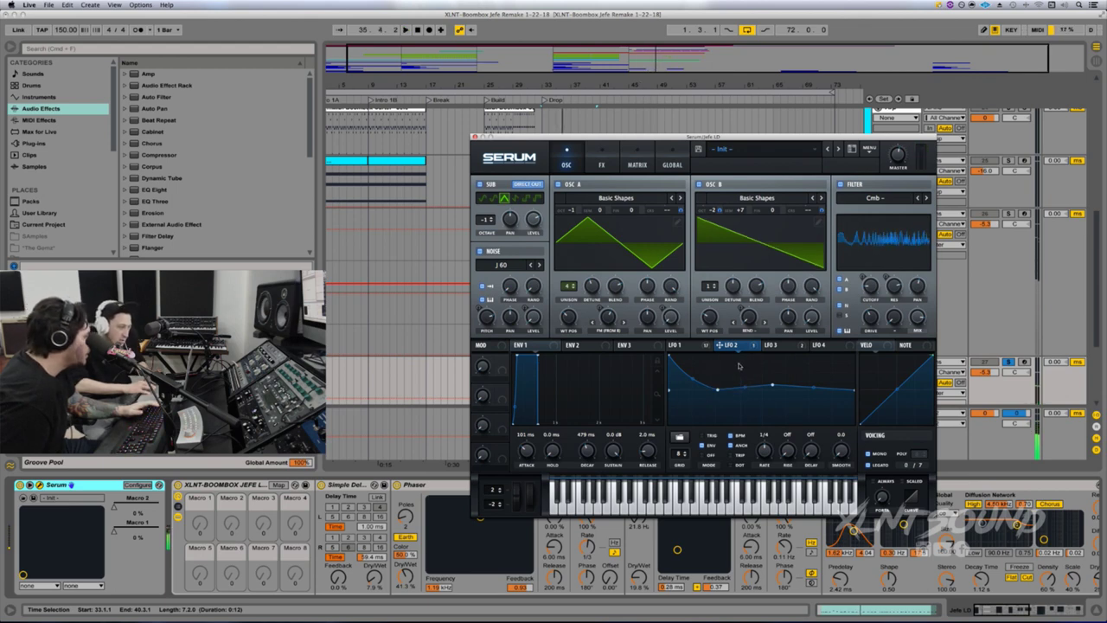
click(689, 346)
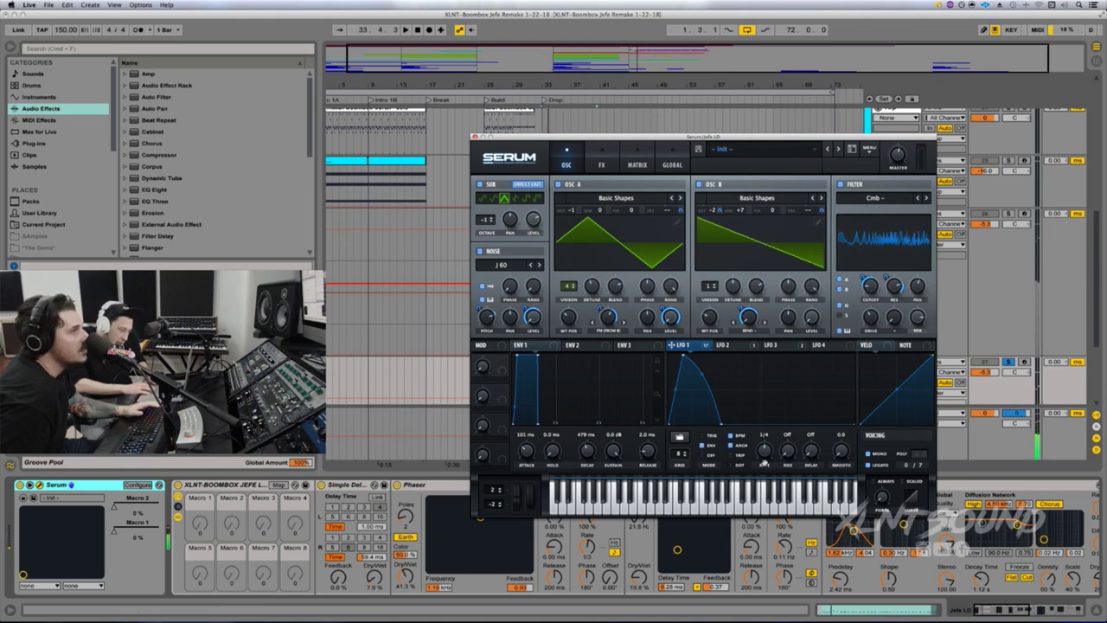
drag(764, 465, 762, 456)
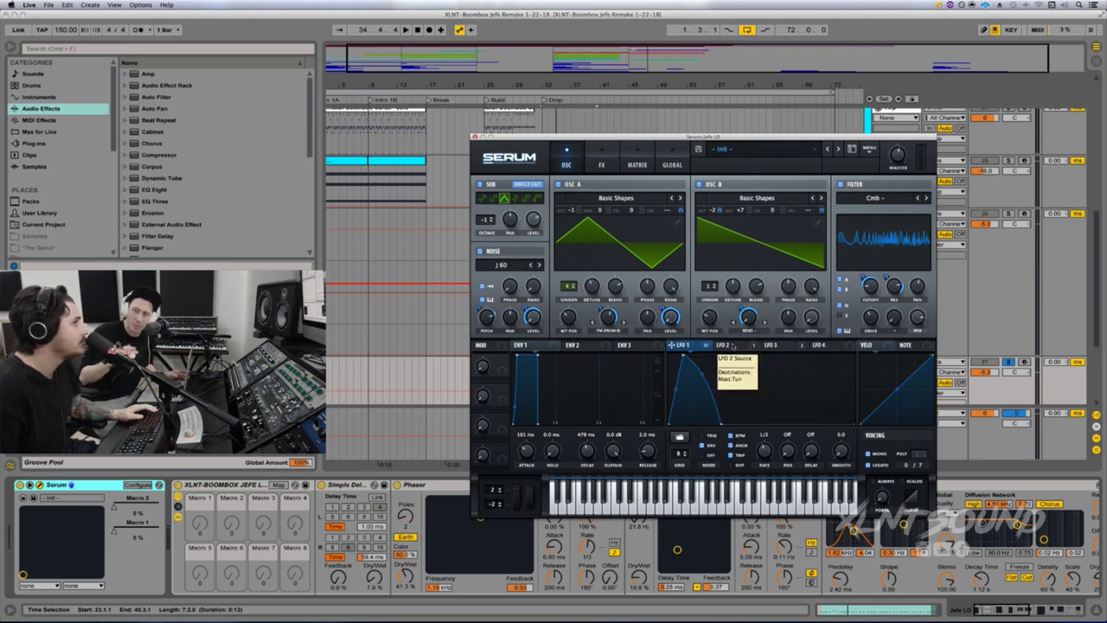
Step: Adjust the peak of LFO 1's curve slightly after checking LFO 2, and play the lead to hear it
click(734, 346)
click(705, 346)
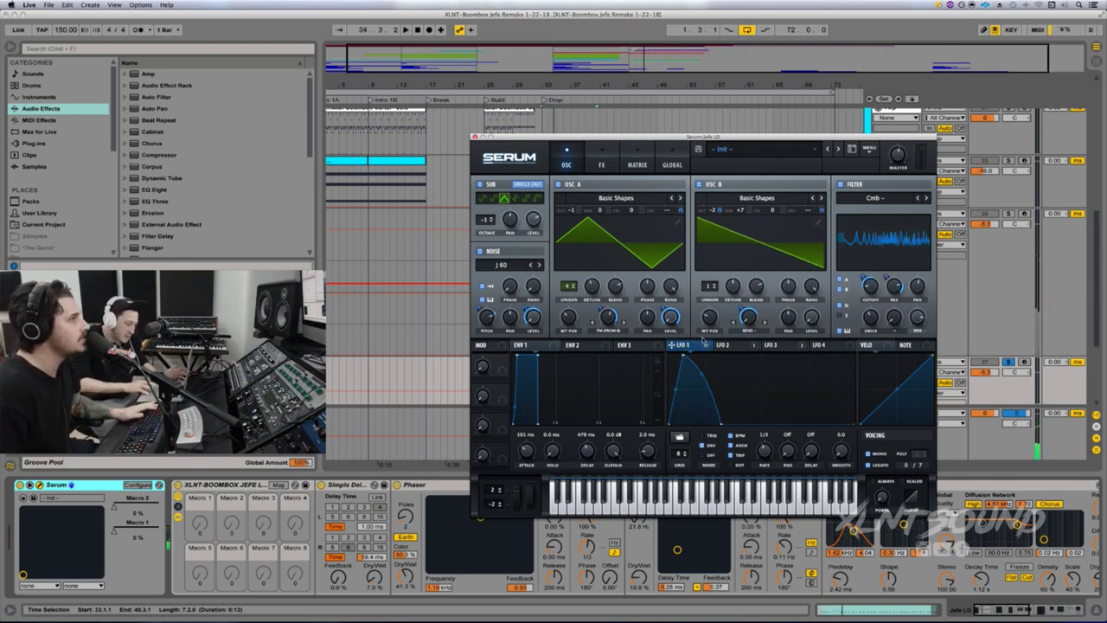
mouse_move(683, 356)
mouse_down()
mouse_move(695, 355)
mouse_move(682, 341)
mouse_up()
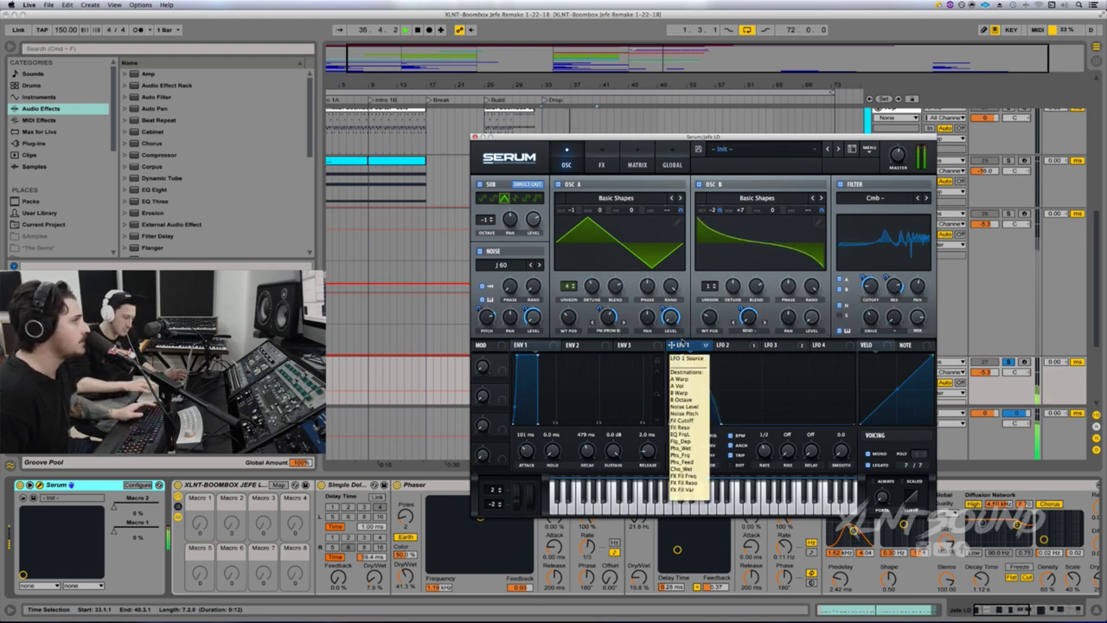
key(space)
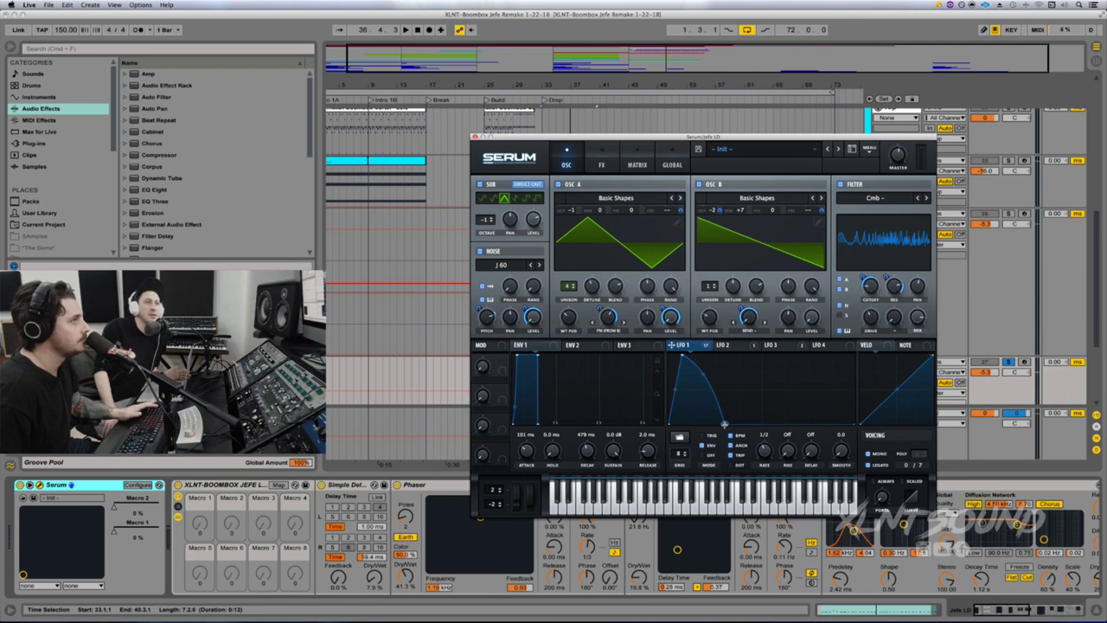
key(space)
key(space)
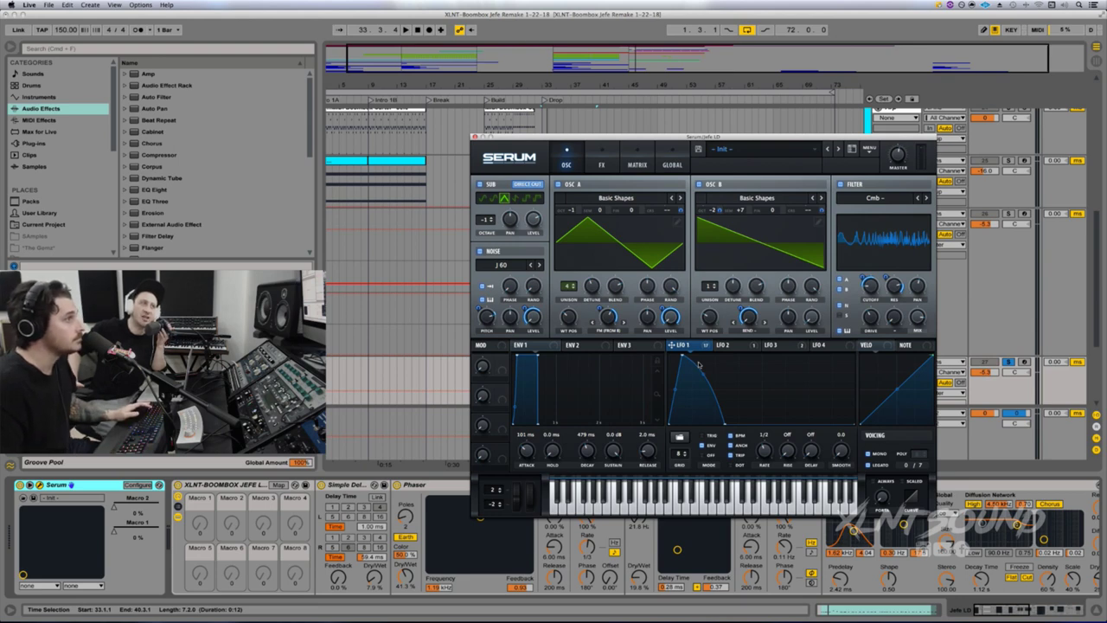
Step: Review the LFO 2 and LFO 3 curves and rates, close Serum, and unsolo the white Jefe LD track
click(750, 345)
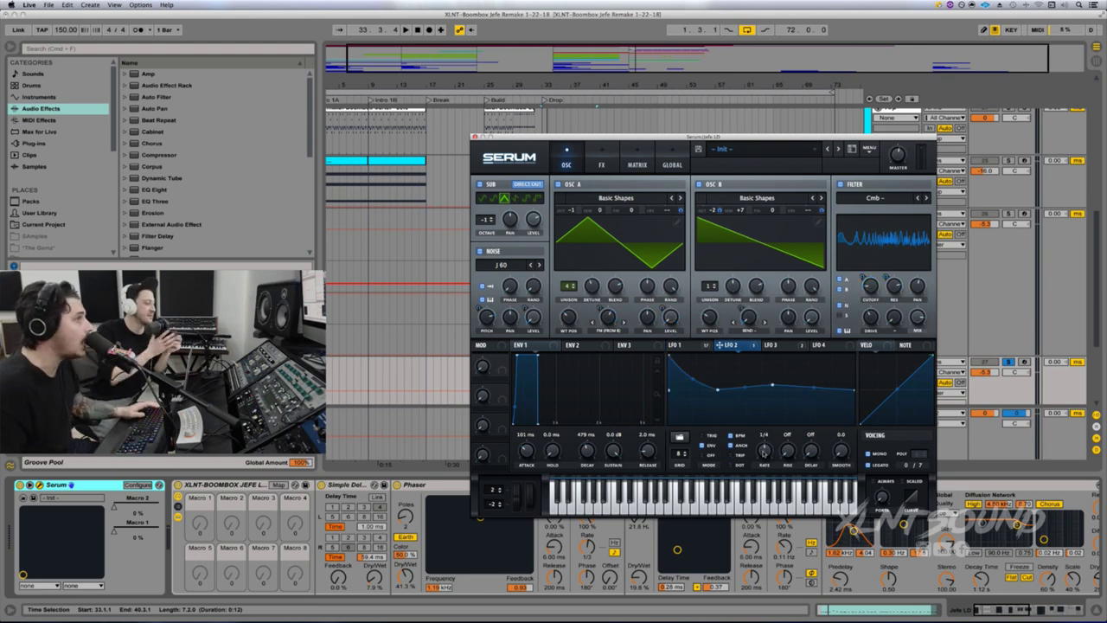
click(784, 346)
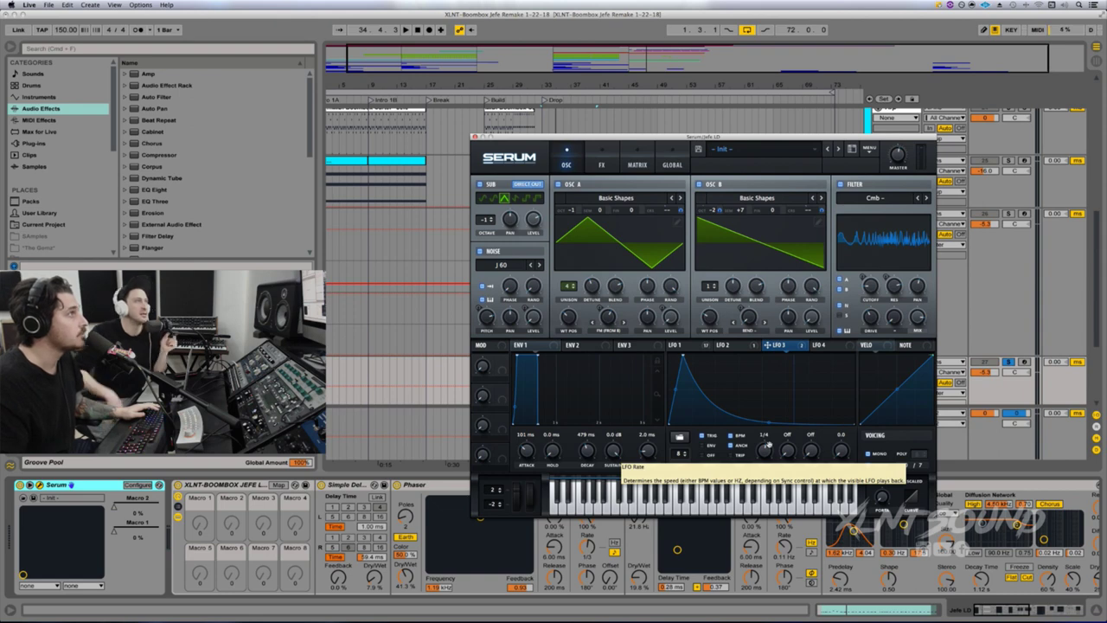
click(475, 137)
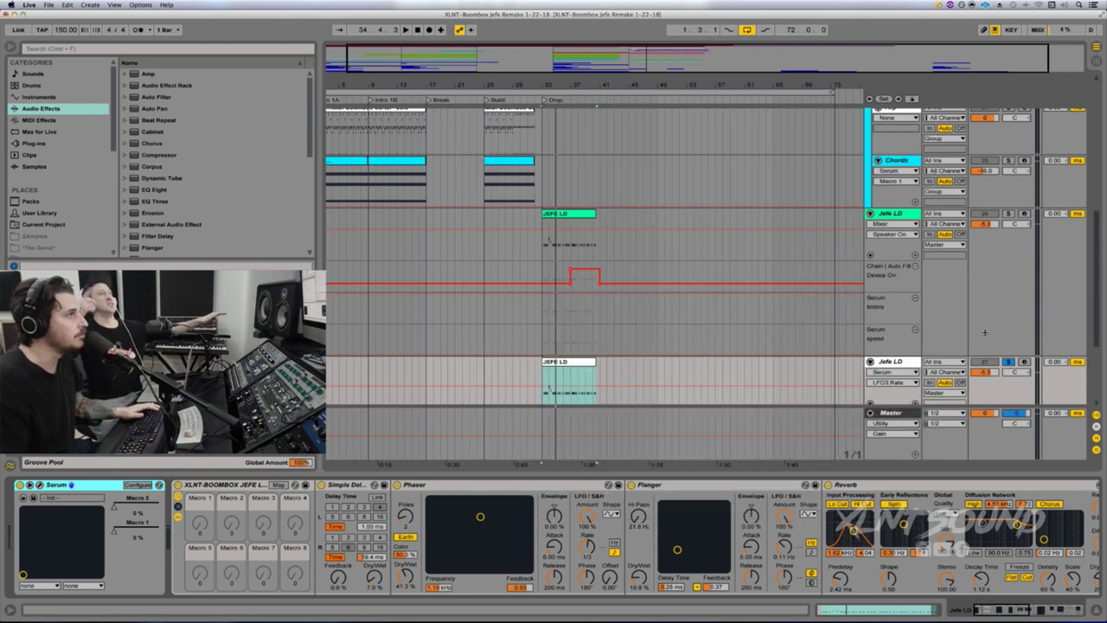
click(1009, 362)
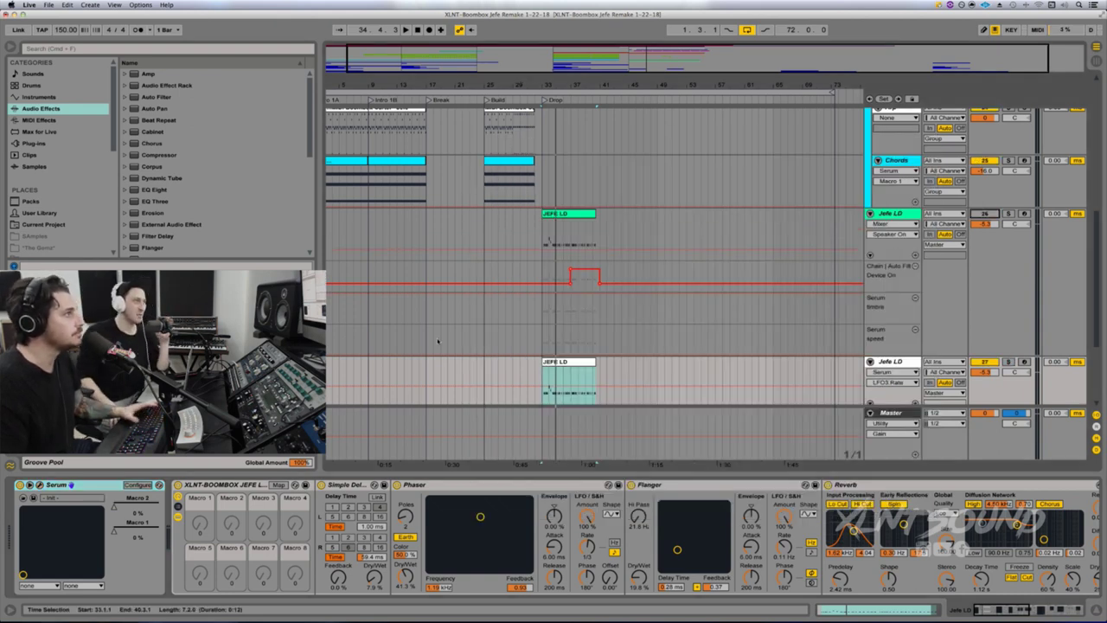
Step: Play the arrangement from bar 27 in the build, review Serum's LFO 1 curve, and close the instrument
click(500, 363)
key(space)
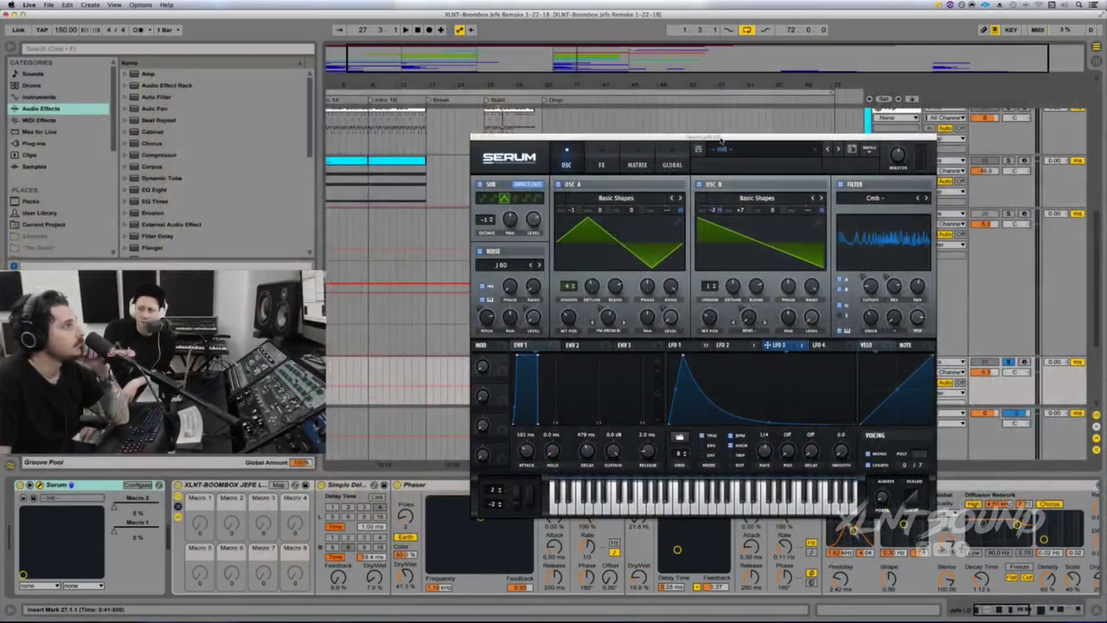
click(690, 345)
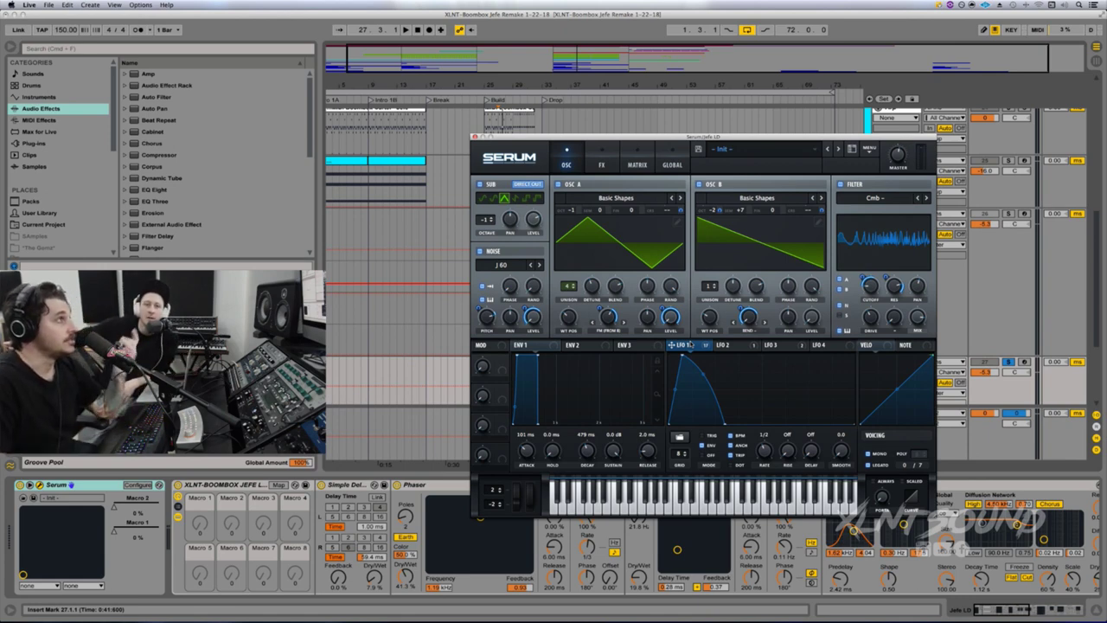
click(475, 135)
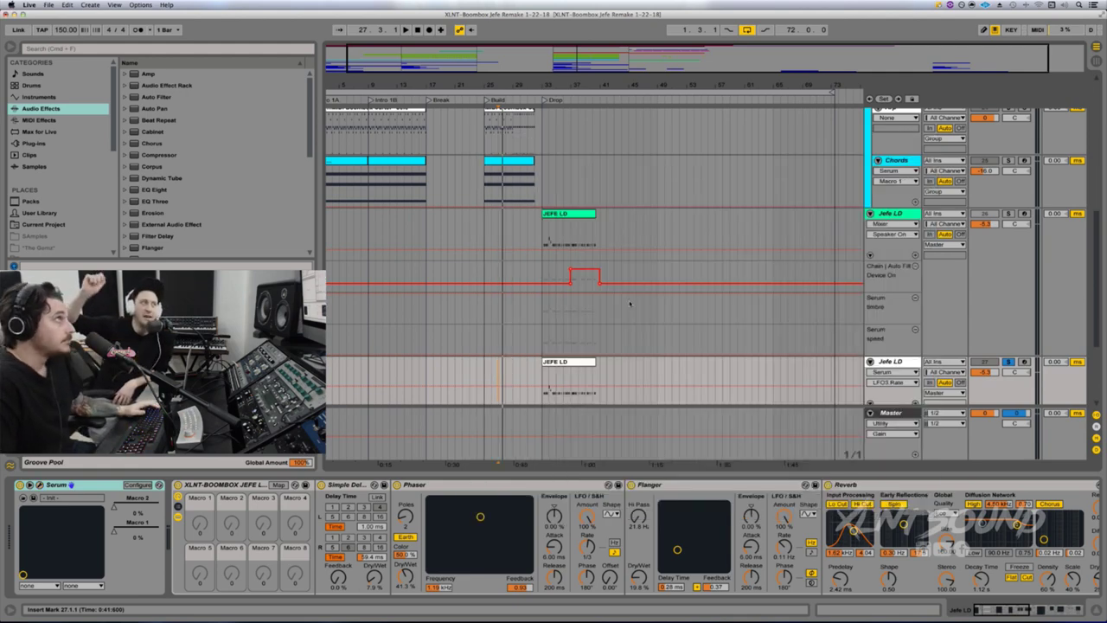
Step: Unfold the 808 track and the KIKS group, select the drop kick clip, and play it soloed
scroll(630, 303, up, 10)
scroll(629, 301, down, 1)
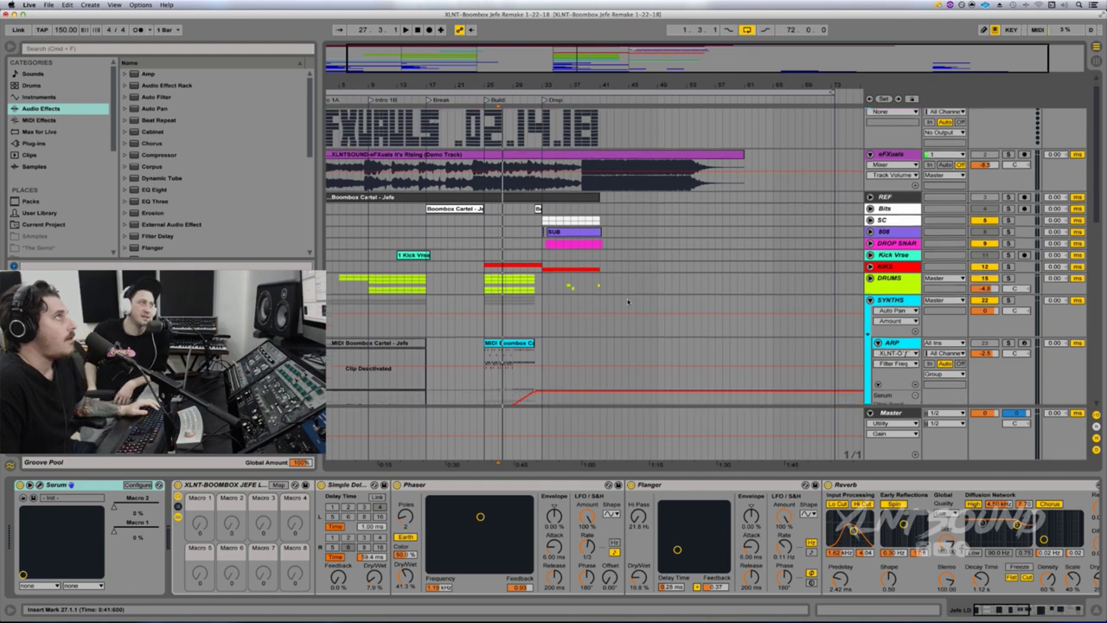
scroll(625, 300, down, 1)
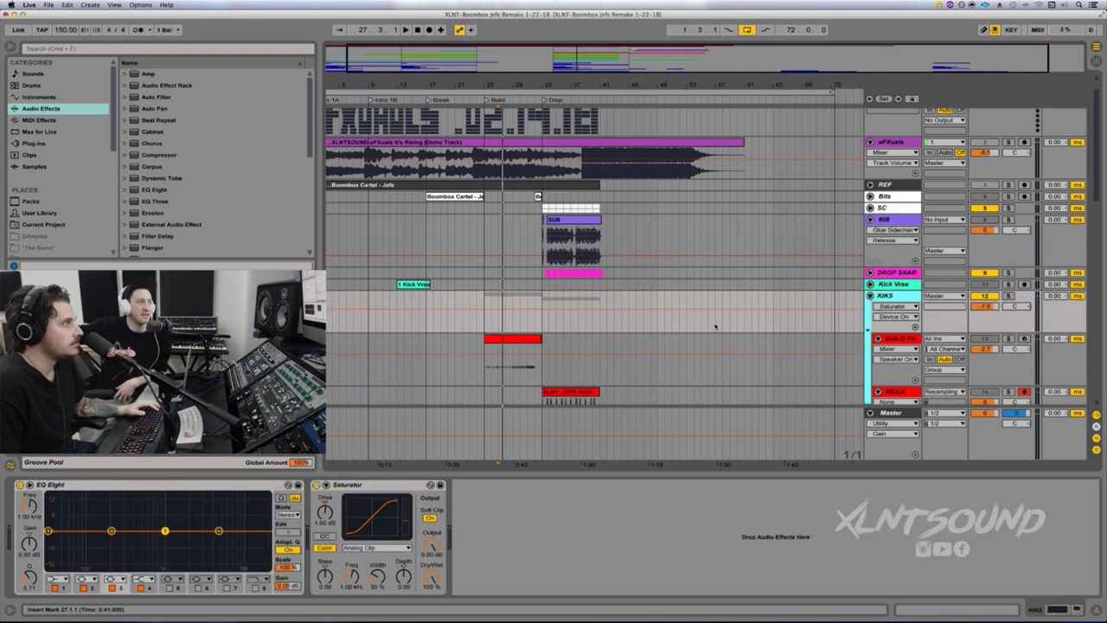
click(667, 390)
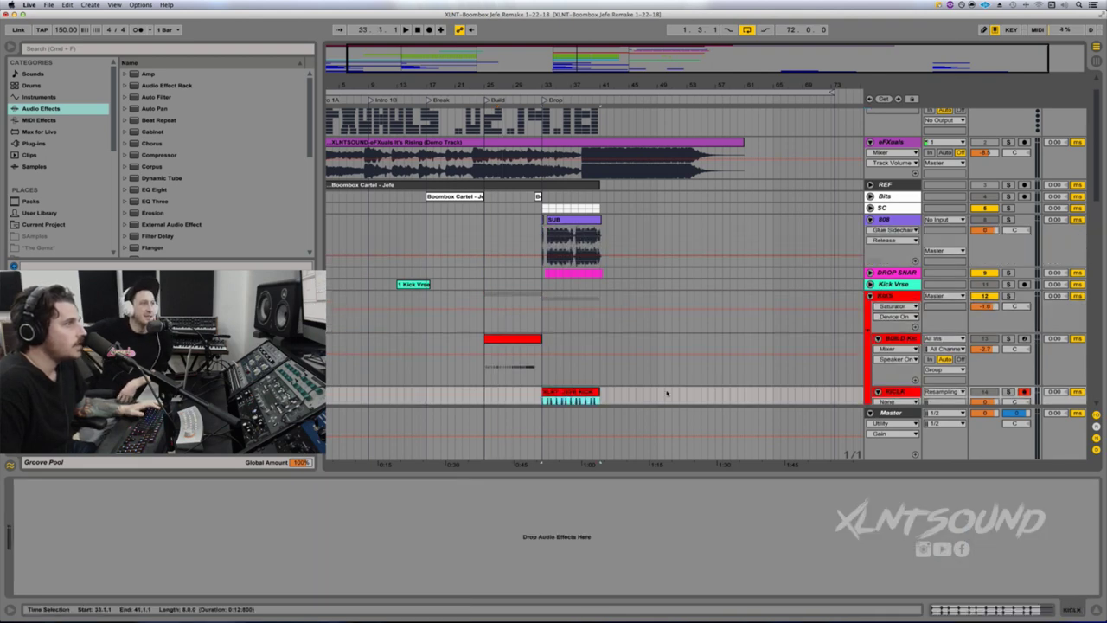
click(1010, 392)
key(space)
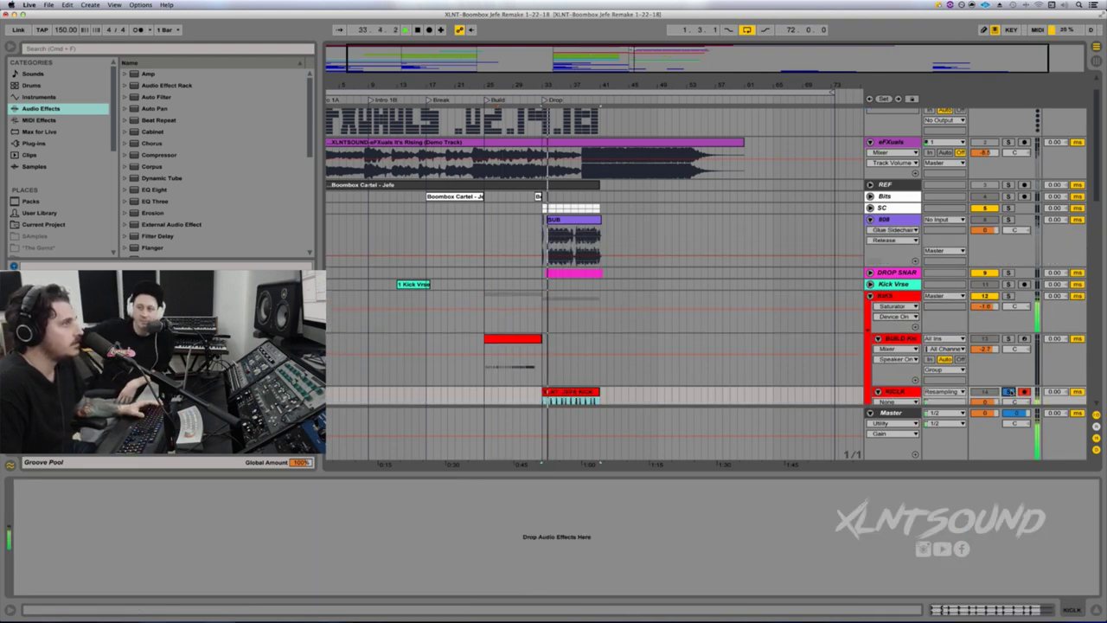
Step: Solo the 808 track to compare it with the kick, stop playback, and clear the solo
click(1009, 220)
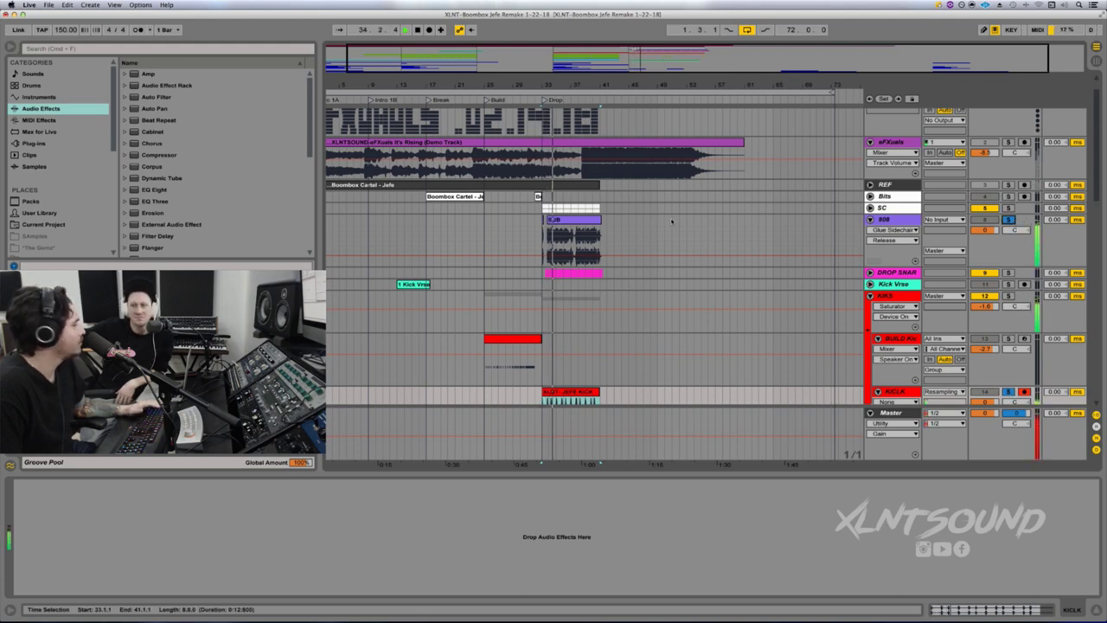
key(space)
click(1009, 220)
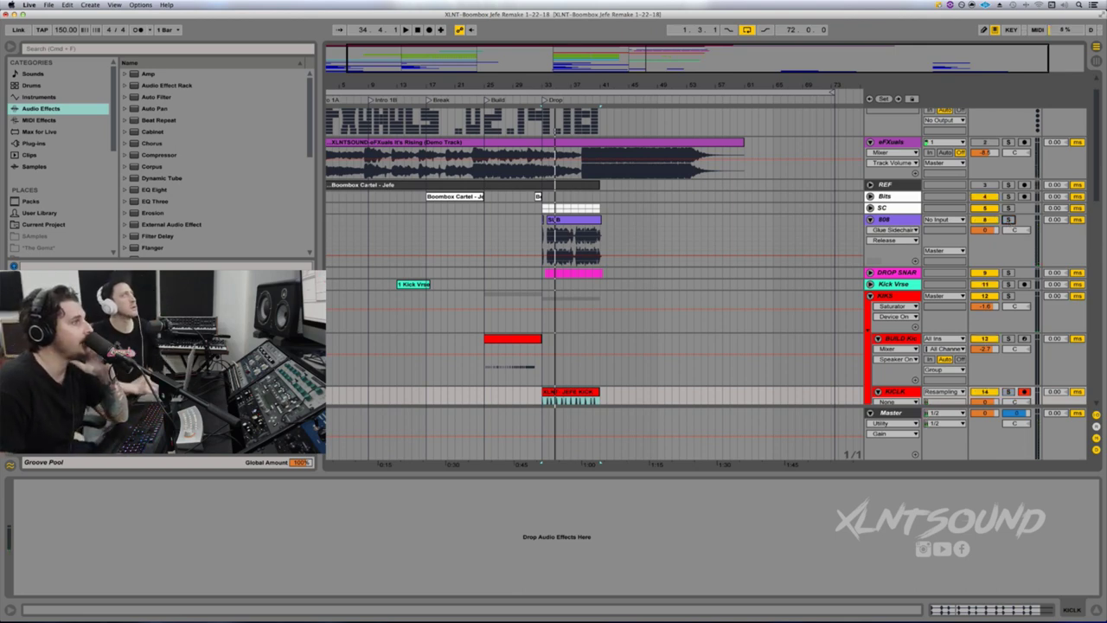
Step: Switch to Safari and show the XLNTSOUND profile on SoundCloud
mouse_move(805, 606)
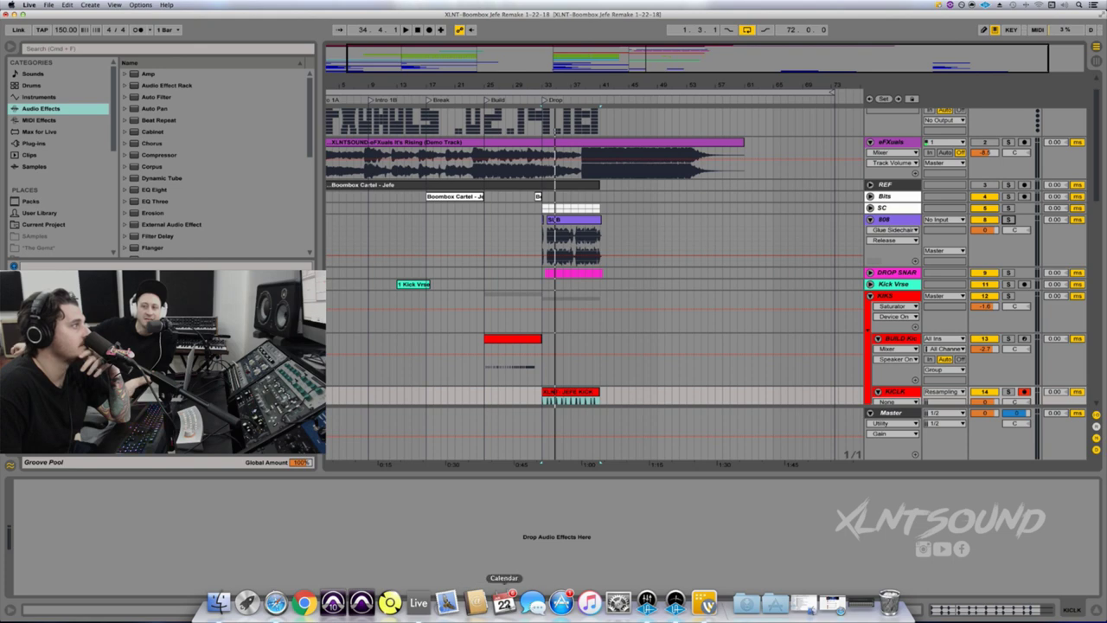
click(282, 602)
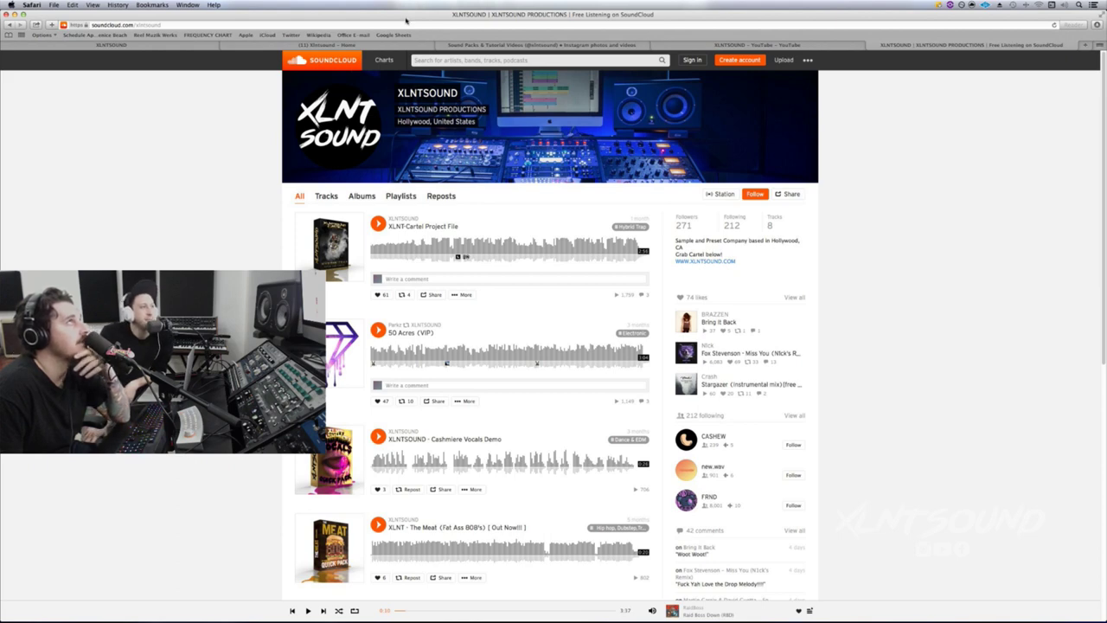
mouse_move(406, 19)
mouse_down()
mouse_move(436, 21)
mouse_move(405, 21)
mouse_up()
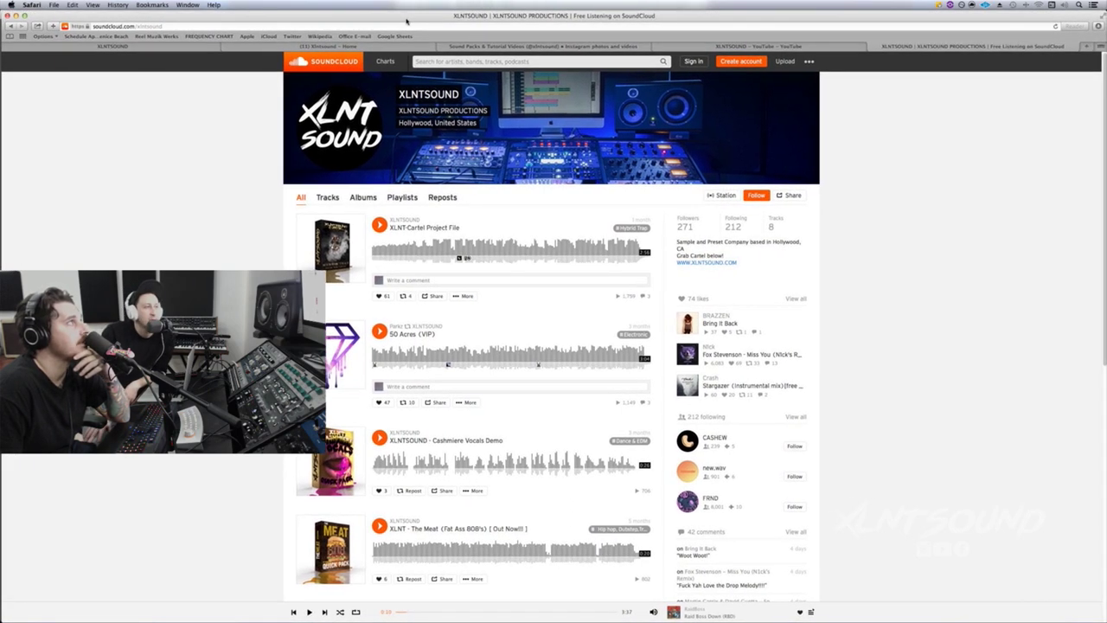
Step: Browse the uploaded videos on the XLNTSOUND YouTube channel and show the xlntsound Instagram profile
click(710, 50)
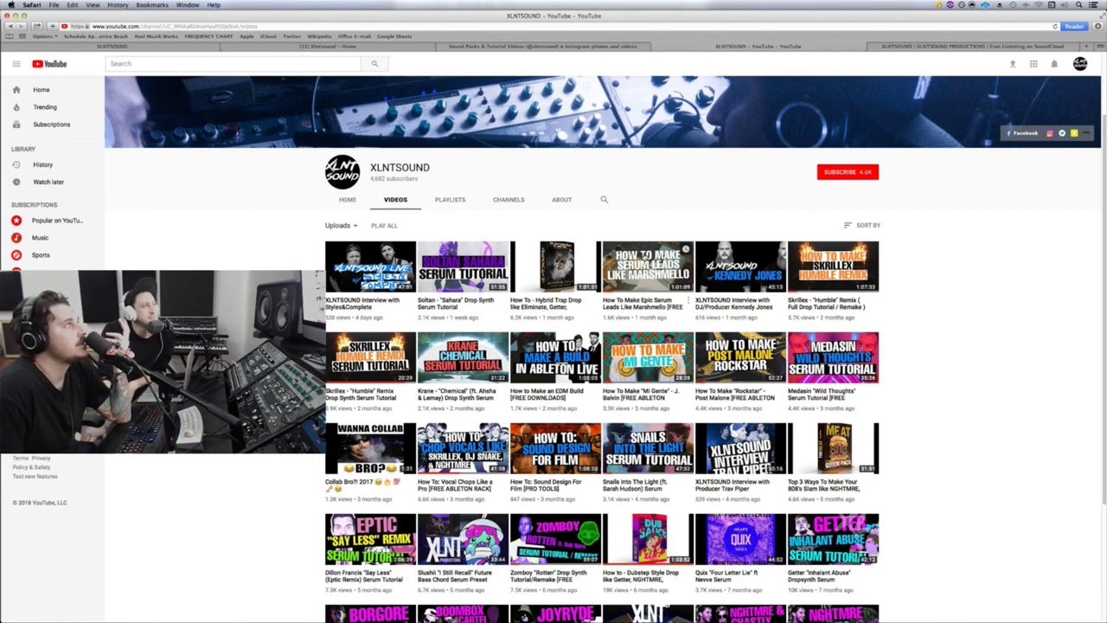
scroll(644, 257, down, 3)
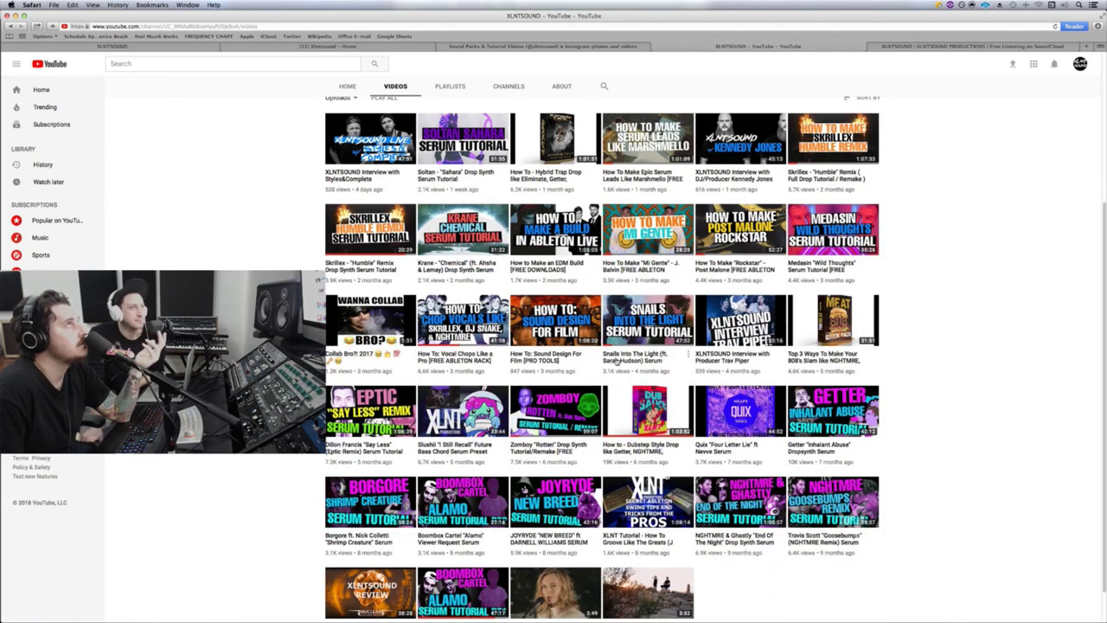
scroll(618, 360, down, 1)
scroll(619, 353, up, 6)
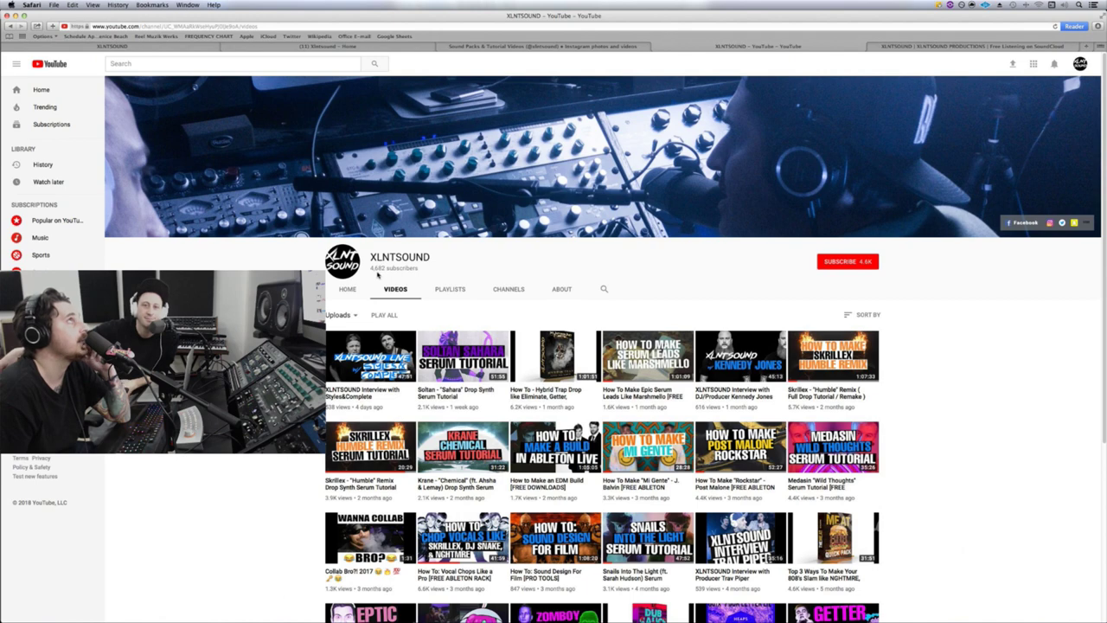
click(569, 47)
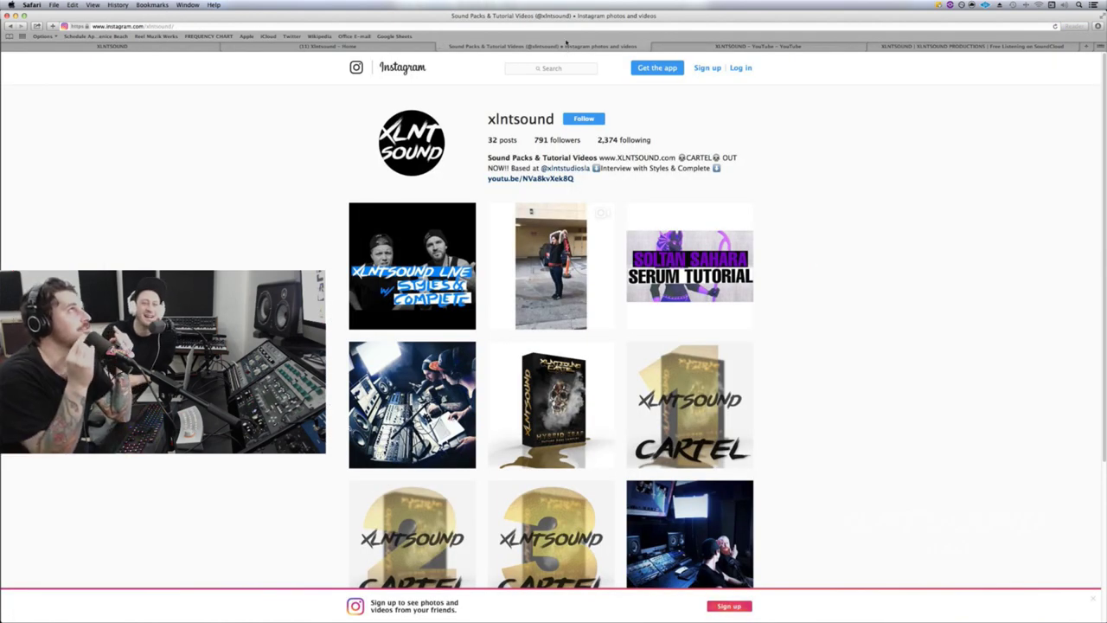